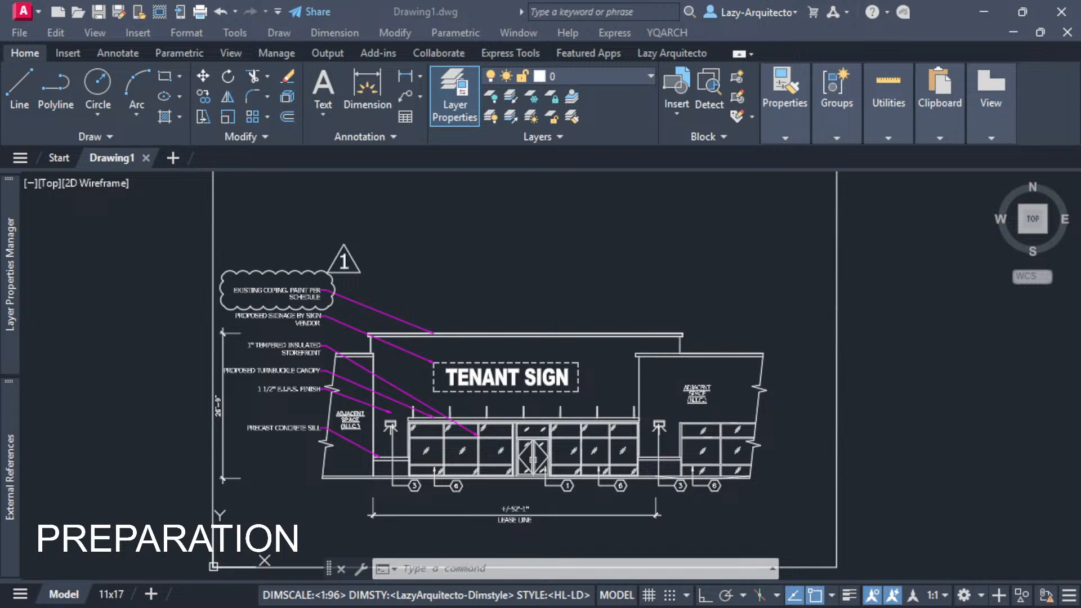
# - Open the drawing LAZY ARQUITECTO_pp1.dwg from the 03 PLAN PROPOSED folder inside 02_DWG
pyautogui.moveTo(1, 124); pyautogui.dragTo(573, 71)
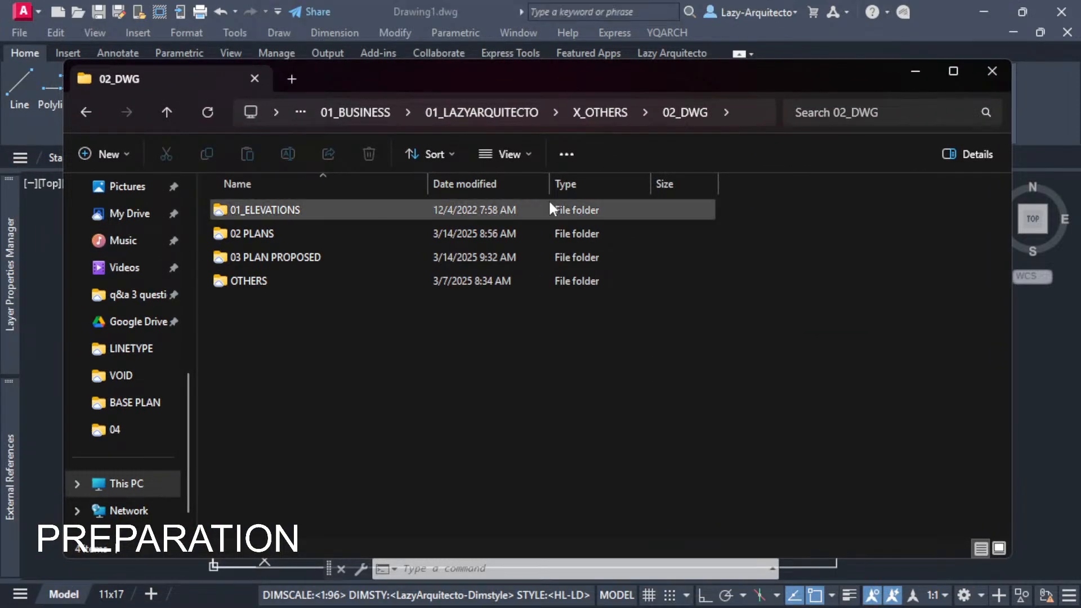
pyautogui.doubleClick(266, 255)
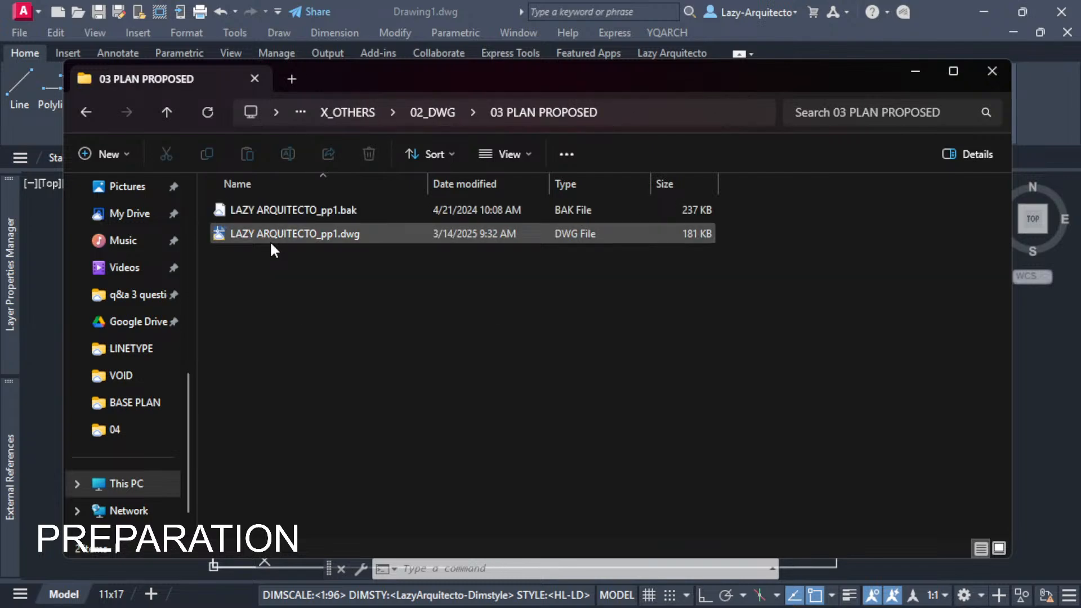
pyautogui.doubleClick(272, 234)
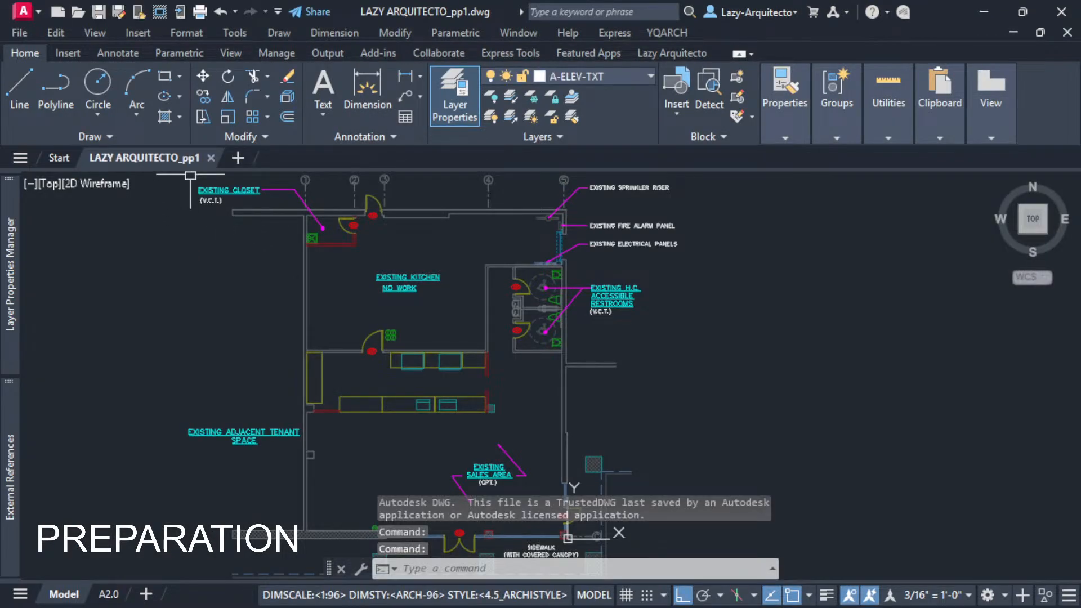
# - Open the externally referenced floor plan attached to this drawing as a separate drawing
pyautogui.scroll(-3, 444, 344)
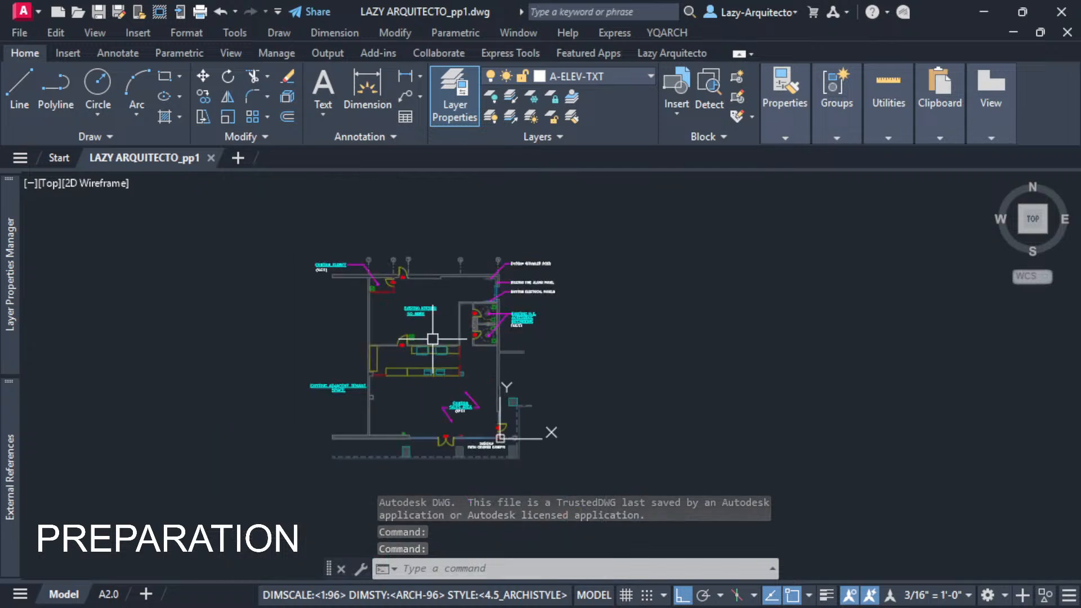
pyautogui.scroll(3, 383, 319)
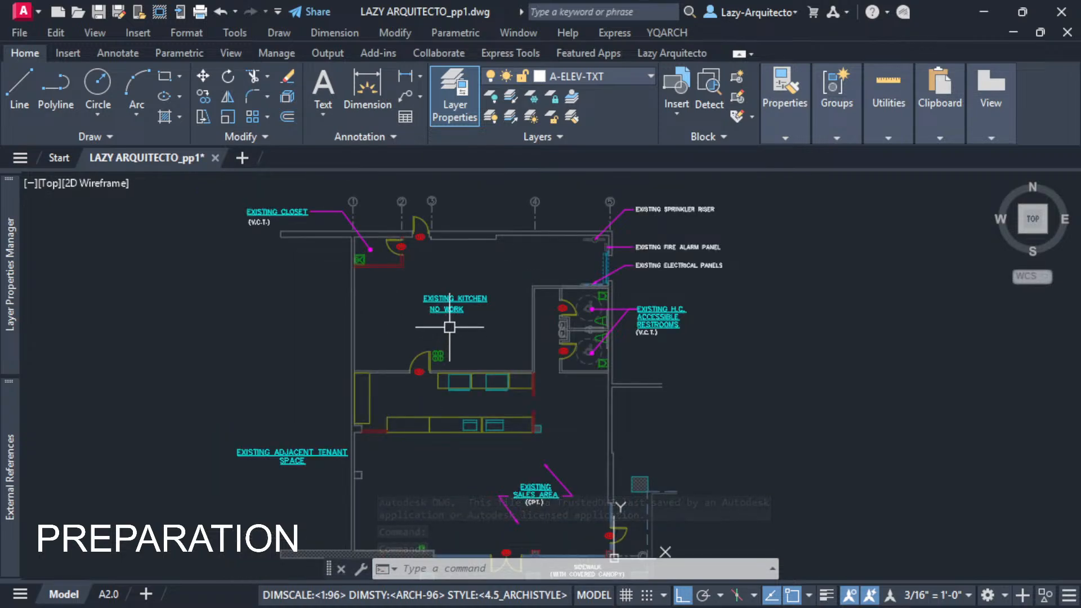
pyautogui.moveTo(450, 327); pyautogui.dragTo(477, 304, button='middle')
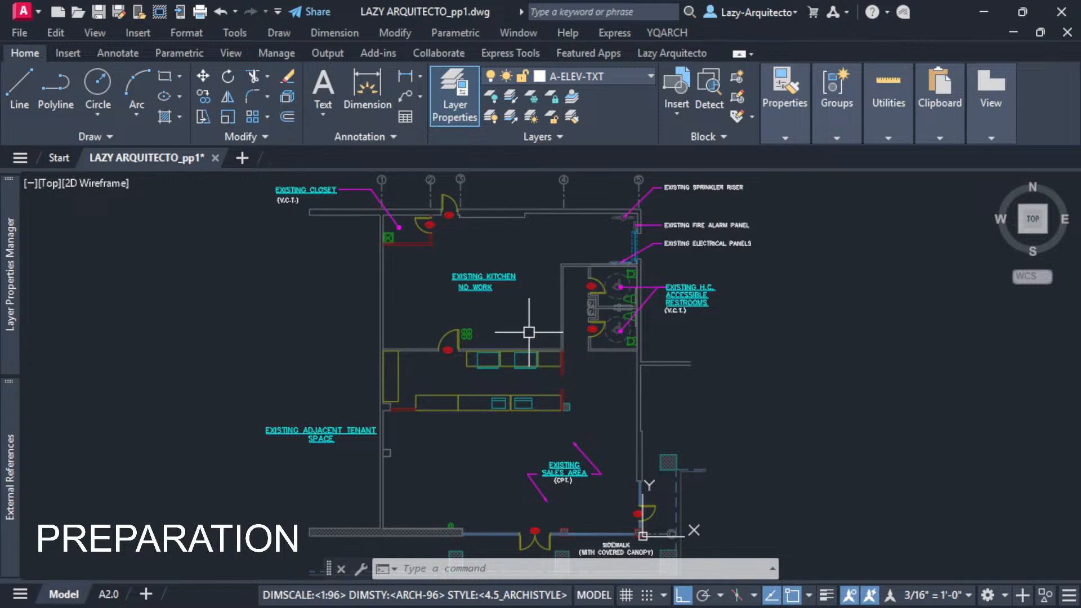
pyautogui.click(523, 218)
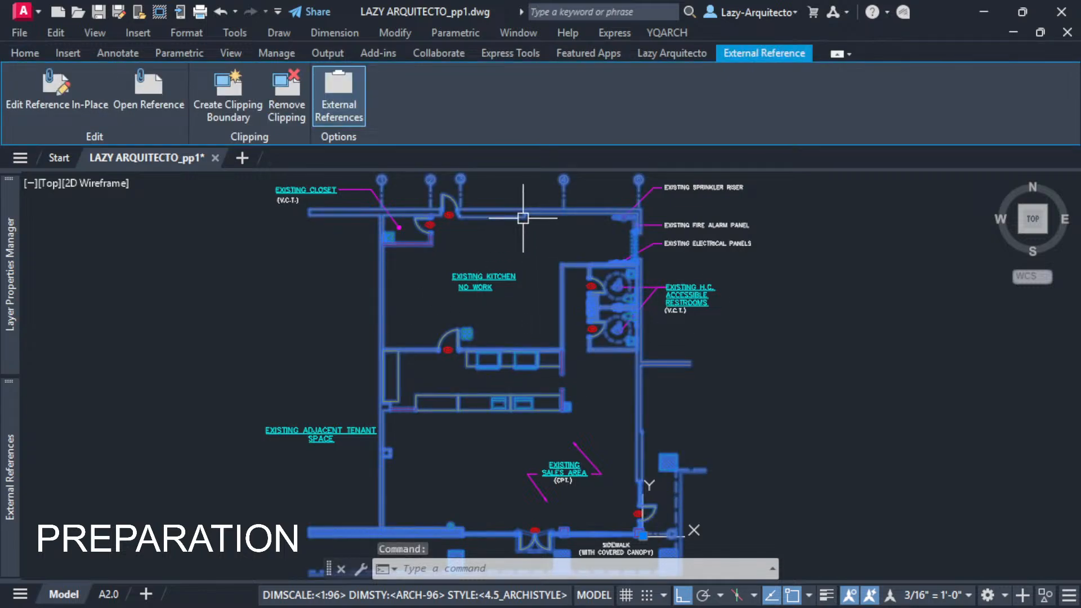
pyautogui.rightClick(523, 218)
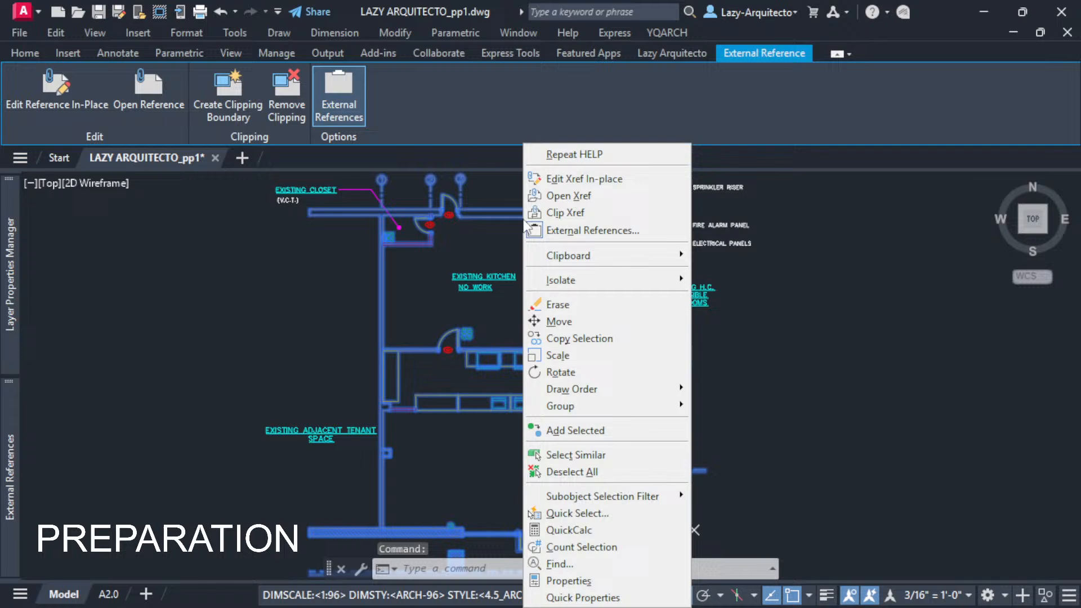
pyautogui.click(578, 197)
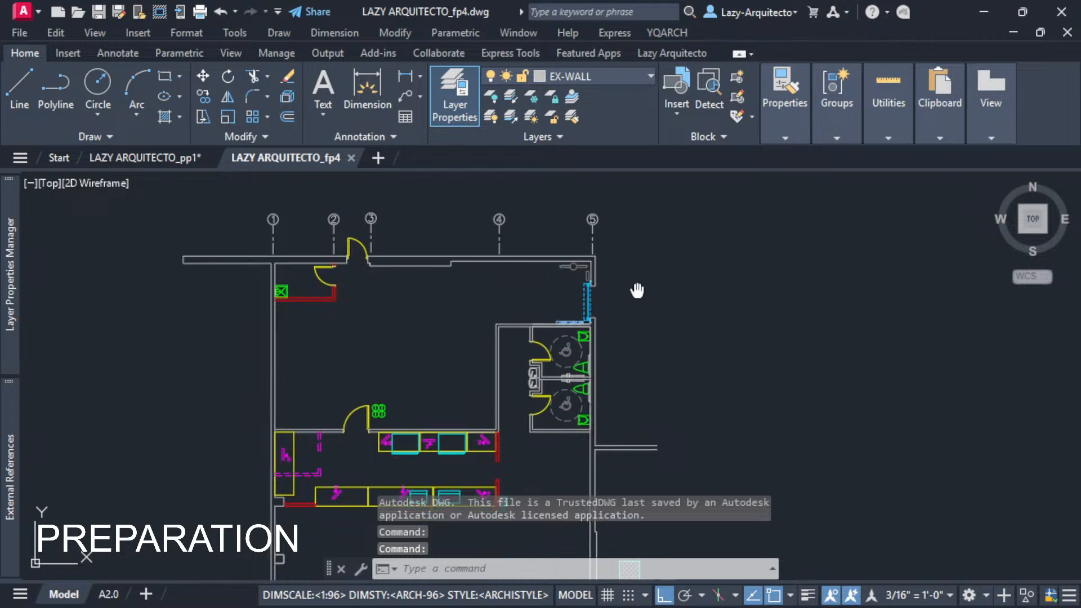
# - Examine the floor plan in LAZY ARQUITECTO_fp4 as a whole and in detail, and return to the LAZY ARQUITECTO_pp1 drawing
pyautogui.moveTo(635, 289); pyautogui.dragTo(653, 258, button='middle')
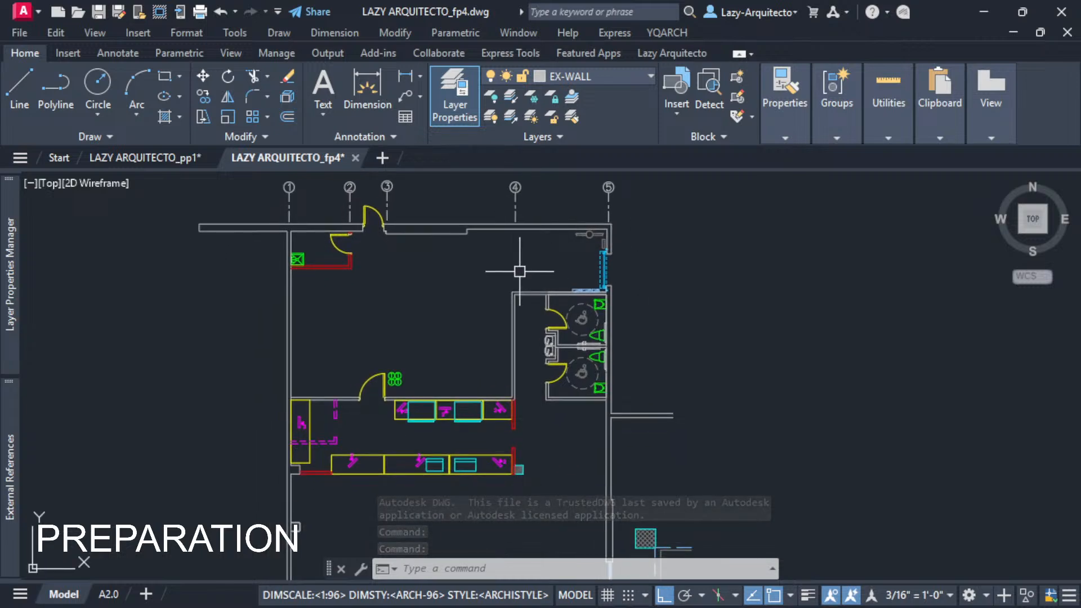
pyautogui.scroll(-3, 519, 271)
pyautogui.scroll(3, 482, 302)
pyautogui.scroll(-3, 458, 309)
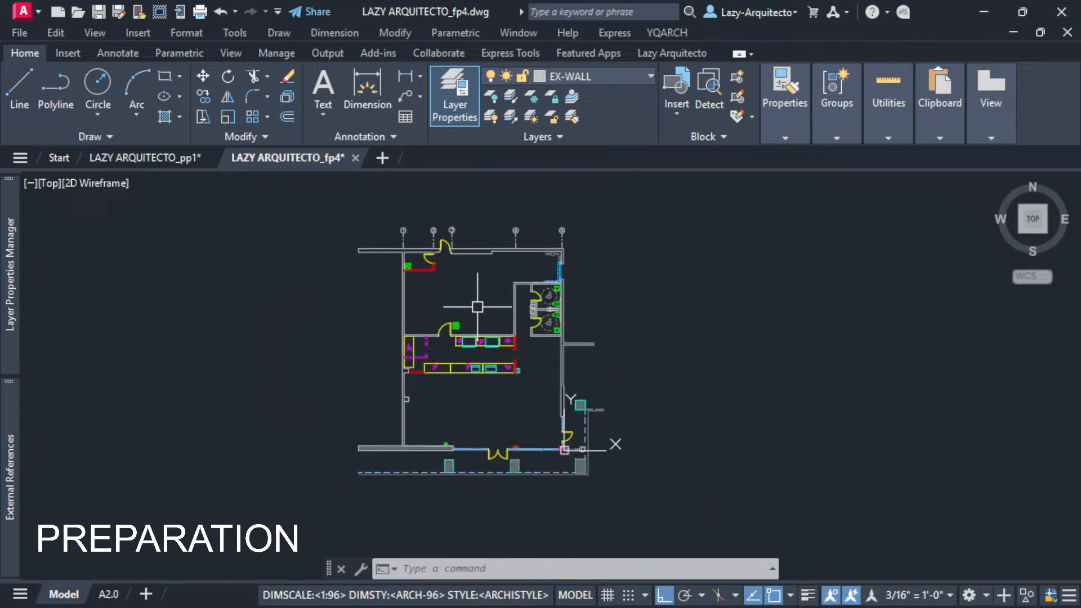
pyautogui.scroll(3, 482, 308)
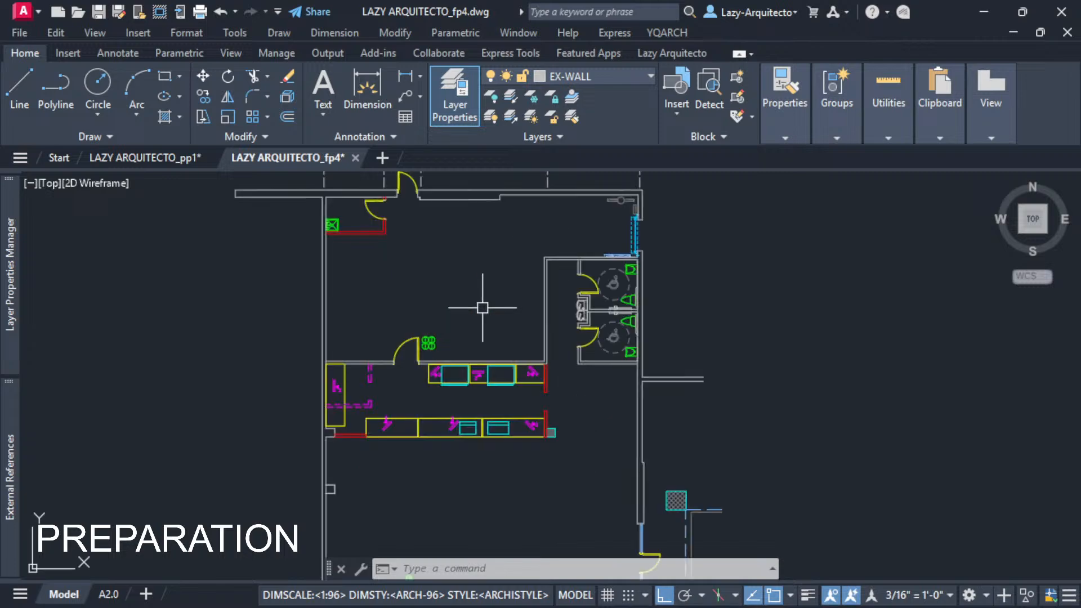
pyautogui.scroll(-5, 482, 307)
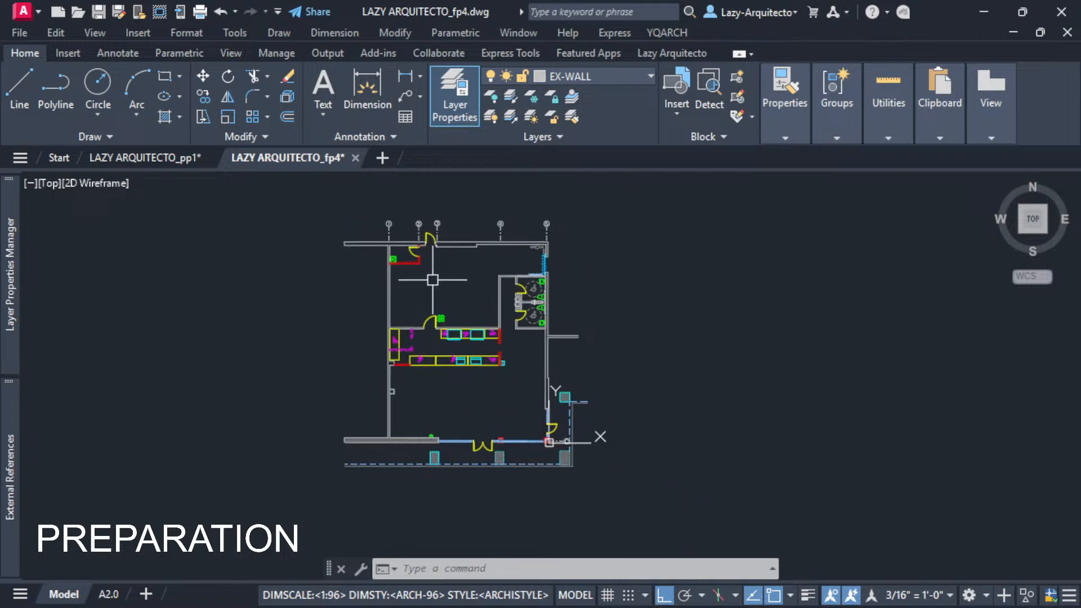
pyautogui.click(150, 155)
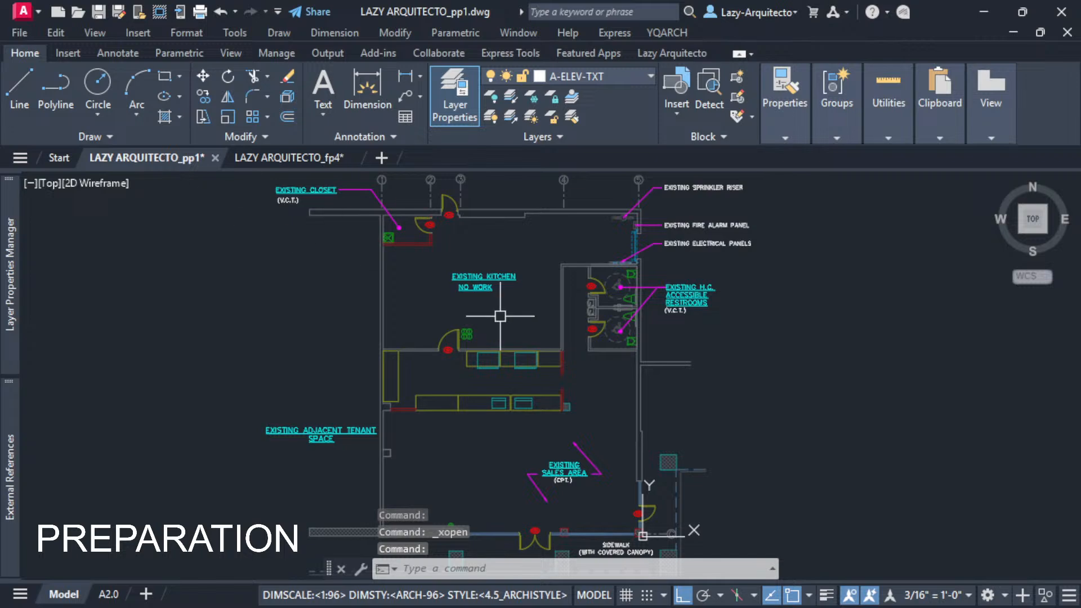
pyautogui.moveTo(492, 313); pyautogui.dragTo(415, 315, button='middle')
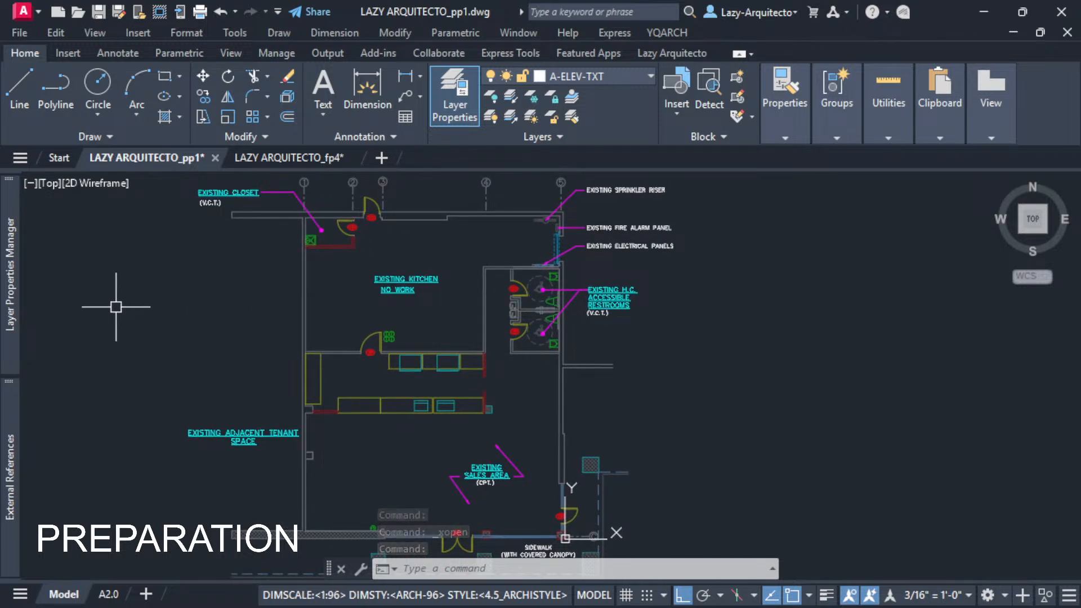
# - Show the Layer Properties Manager, narrow its filter tree, and reduce the palette's overall width
pyautogui.moveTo(13, 246)
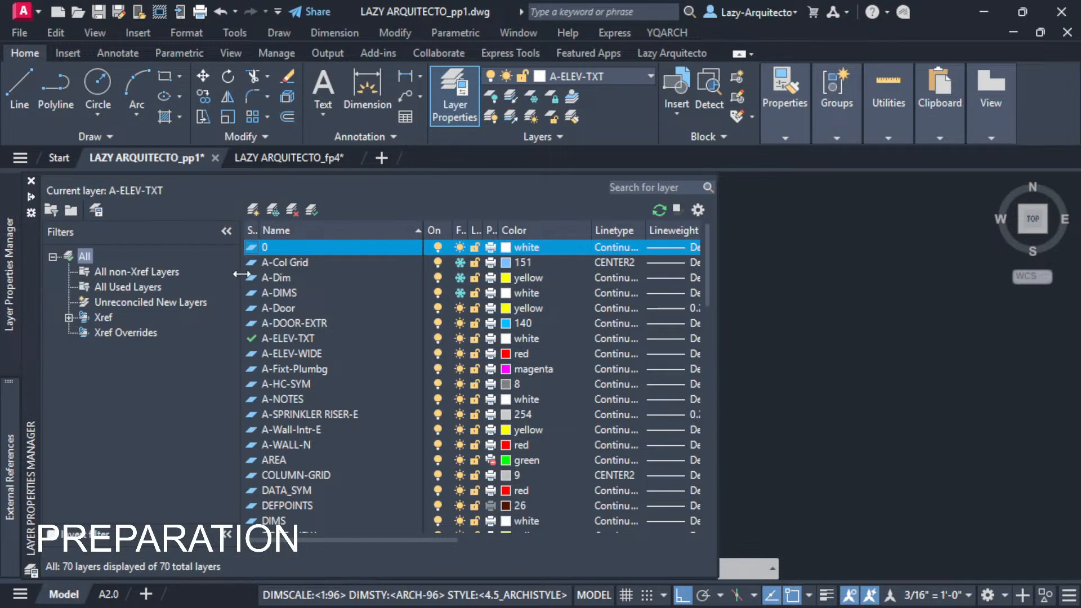
pyautogui.moveTo(241, 274); pyautogui.dragTo(197, 274)
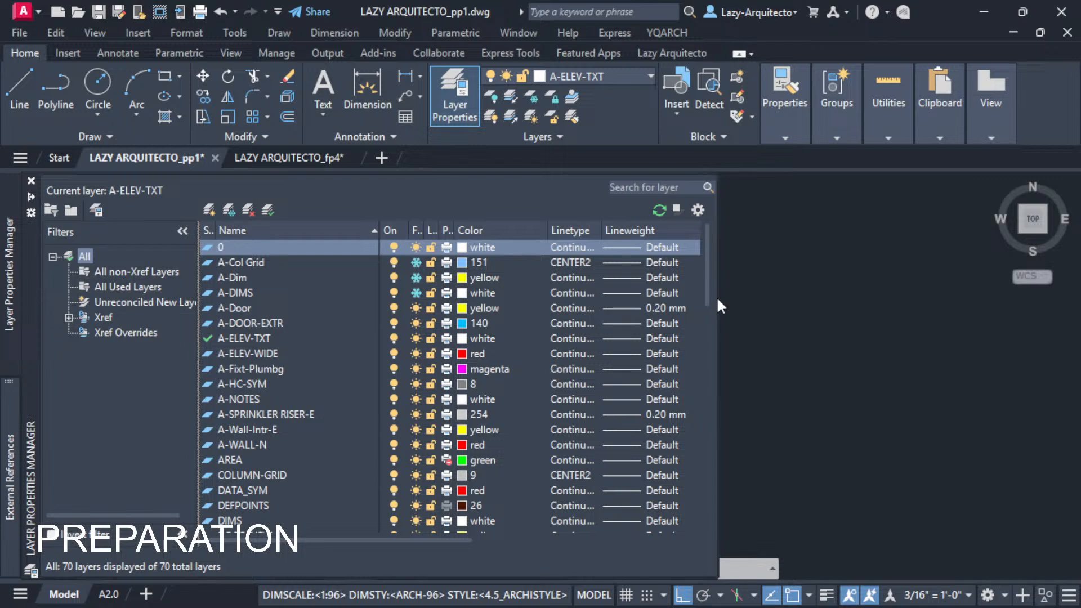
pyautogui.moveTo(716, 296); pyautogui.dragTo(555, 304)
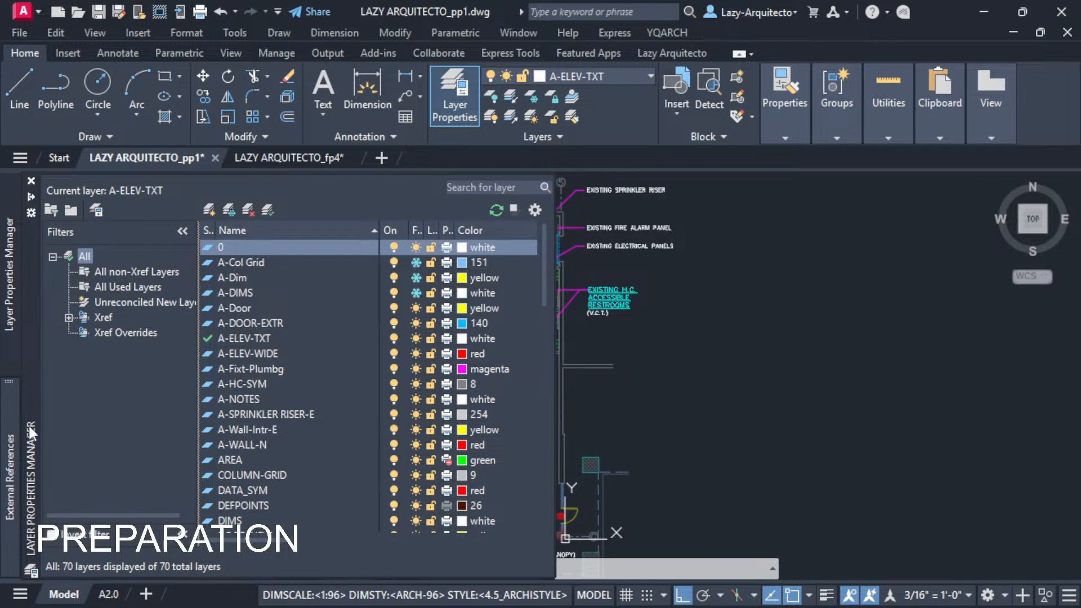
# - Check the External References and Layer Properties Manager palettes, and close the External References palette
pyautogui.click(12, 413)
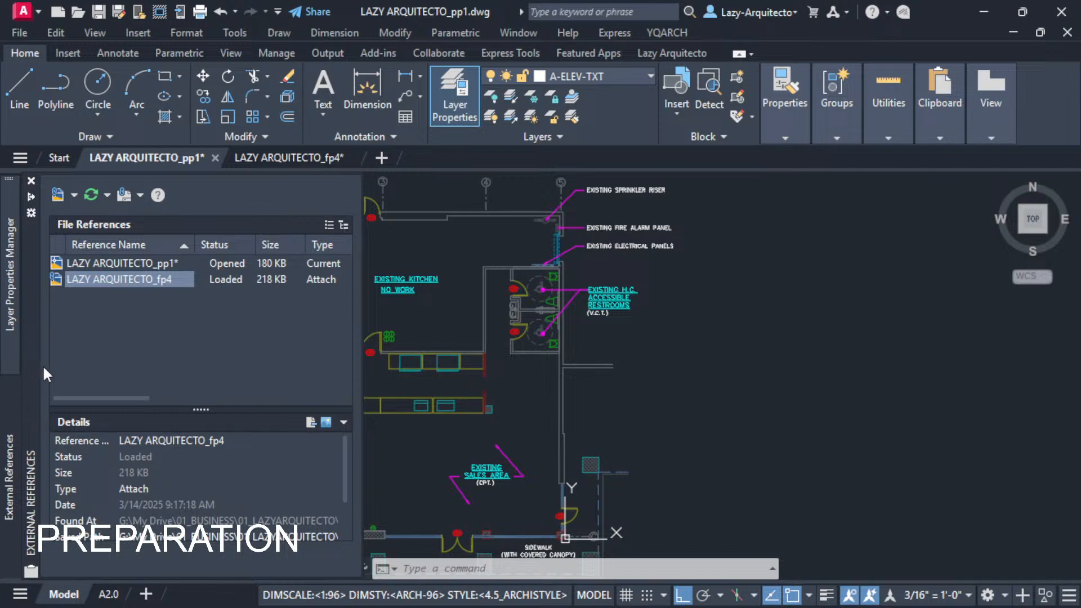
pyautogui.click(14, 276)
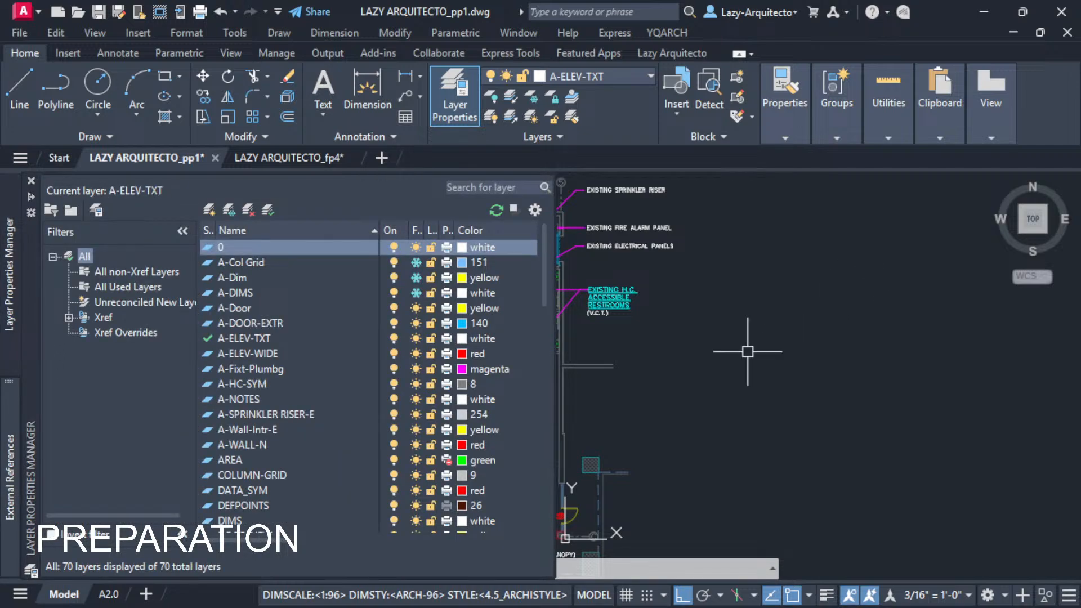
pyautogui.moveTo(524, 386); pyautogui.dragTo(553, 385, button='middle')
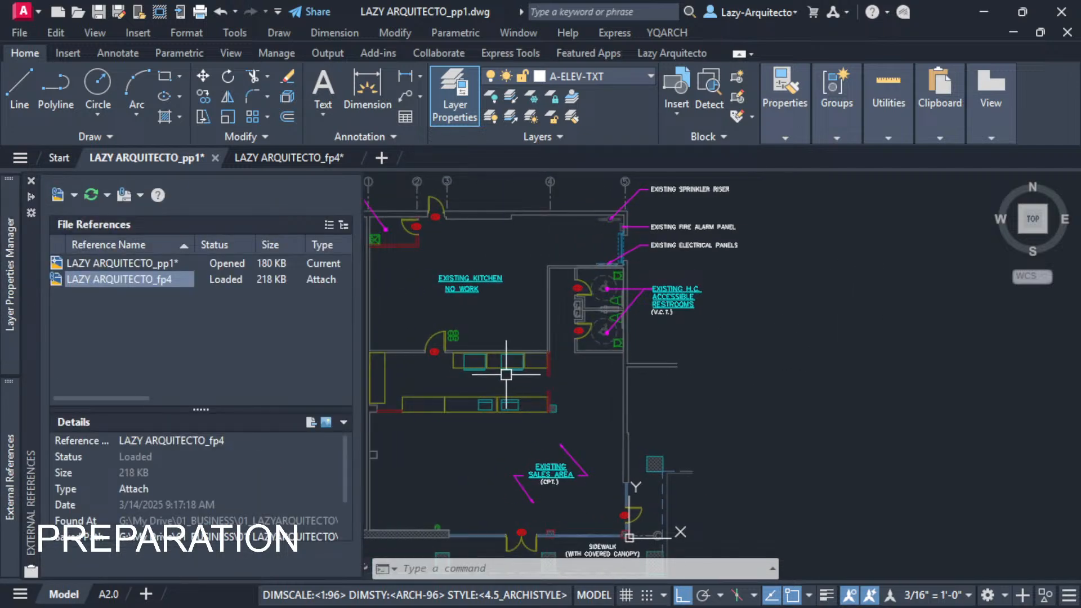
pyautogui.click(31, 181)
pyautogui.moveTo(667, 387); pyautogui.dragTo(658, 378, button='middle')
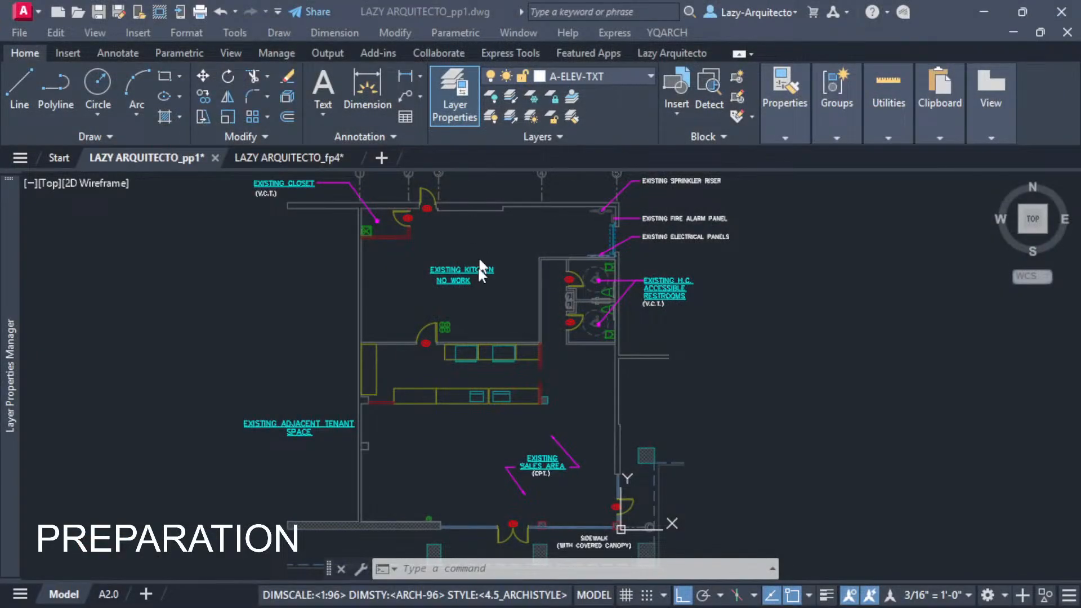
# - Run the PURGE command on the LAZY ARQUITECTO_pp1 drawing
pyautogui.click(498, 298)
pyautogui.write('PURGE')
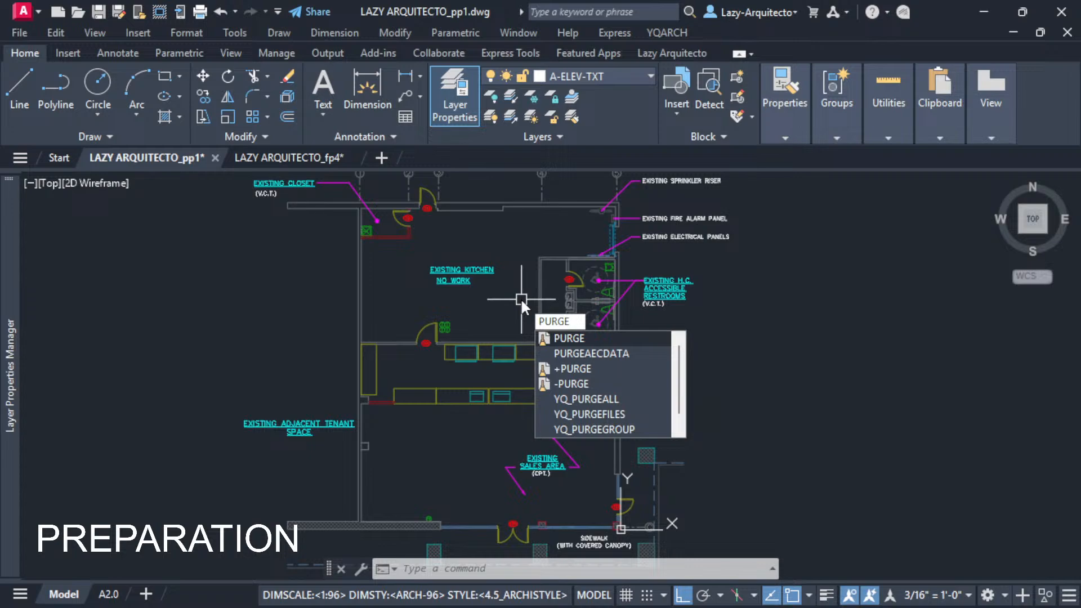
pyautogui.press('Return')
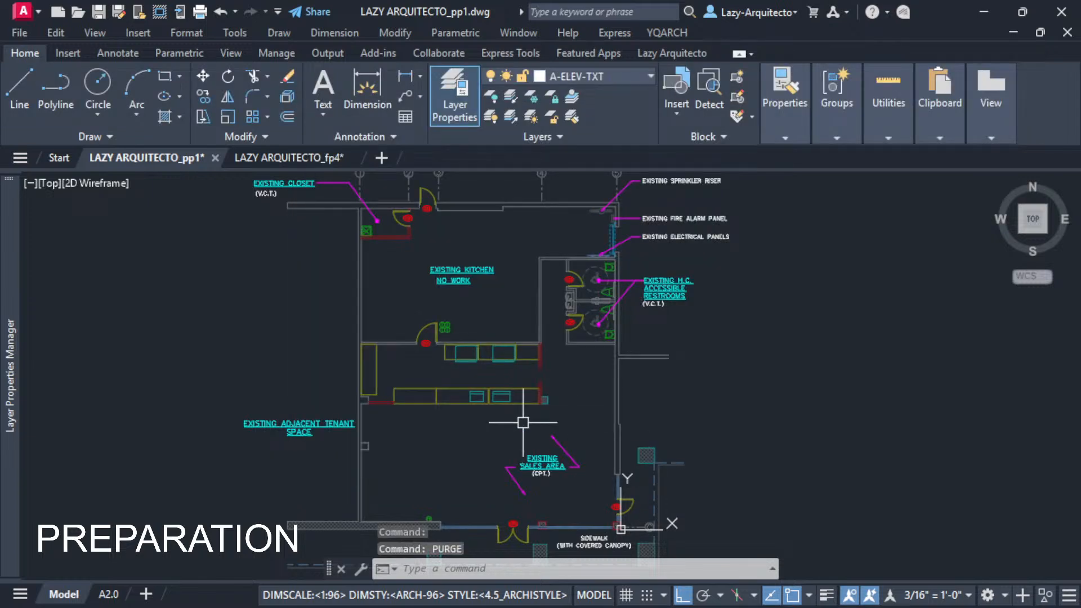
# - Bring up the command-line -PURGE options to review the types of unused objects, and leave the command without purging
pyautogui.write('-PURGE')
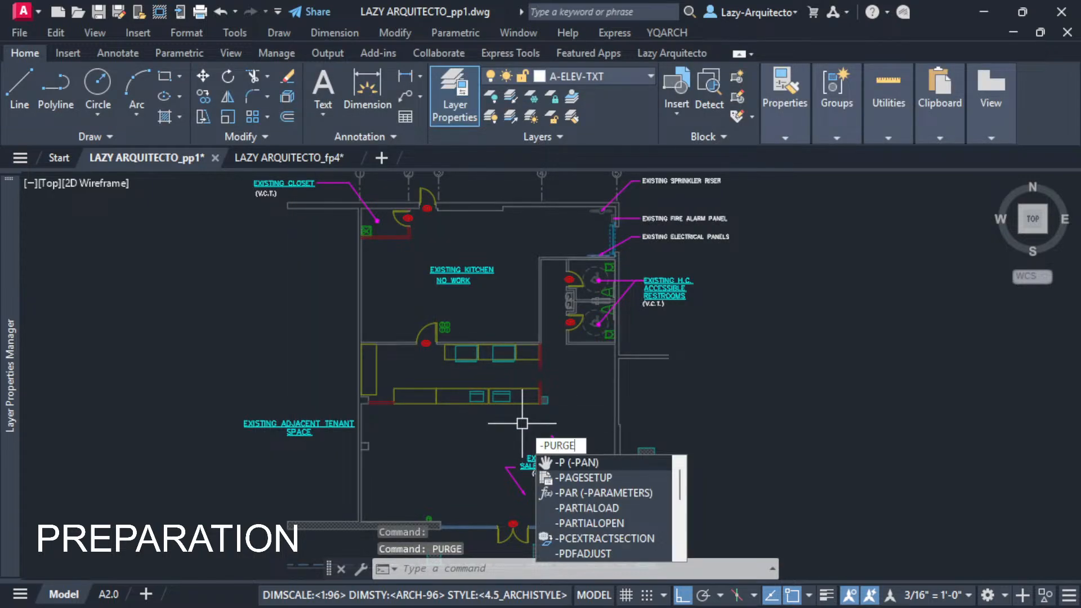
pyautogui.press('Return')
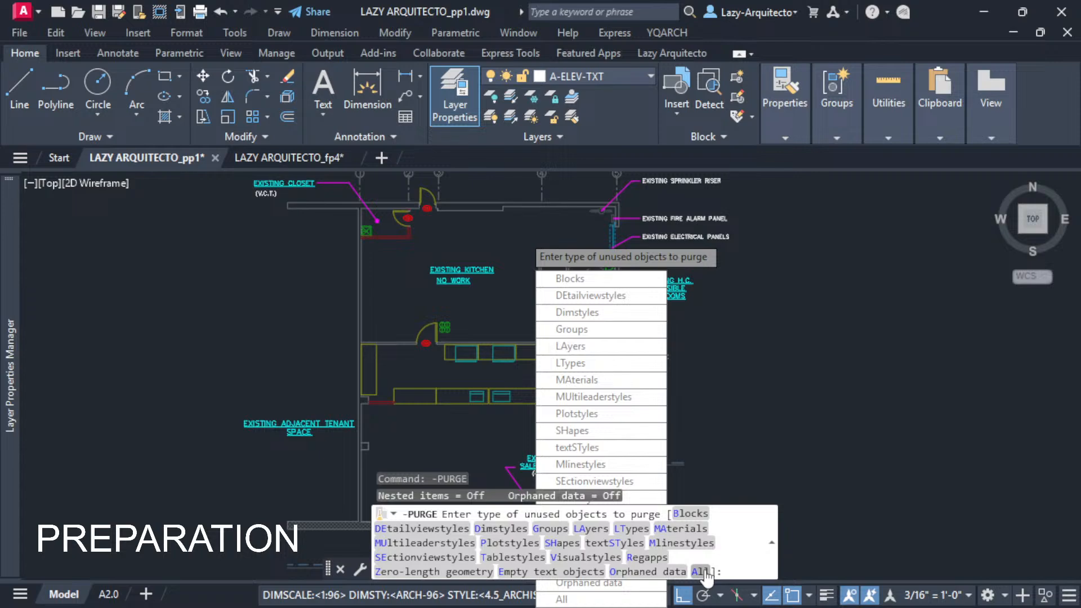
pyautogui.press('Escape')
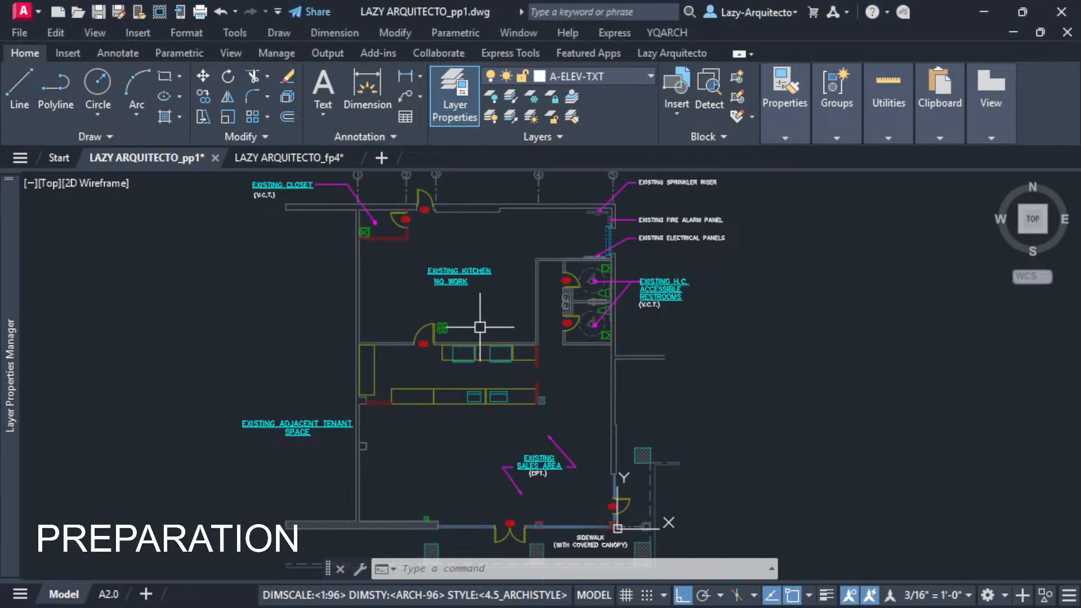
# - Examine the counters and equipment between the existing kitchen and sales area up close and within the whole plan
pyautogui.moveTo(490, 357); pyautogui.dragTo(477, 376, button='middle')
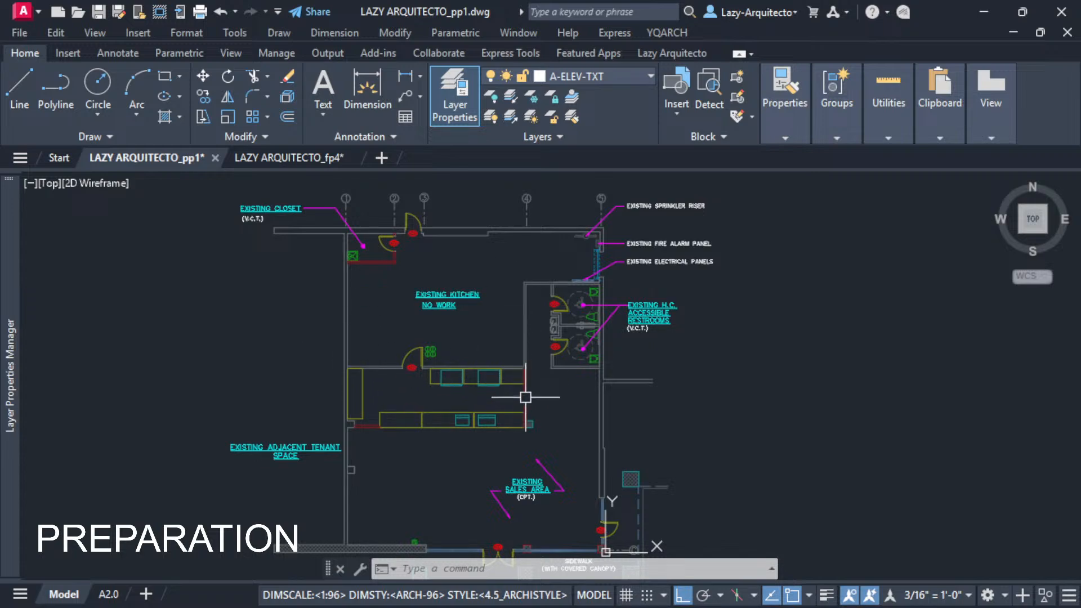
pyautogui.scroll(3, 376, 459)
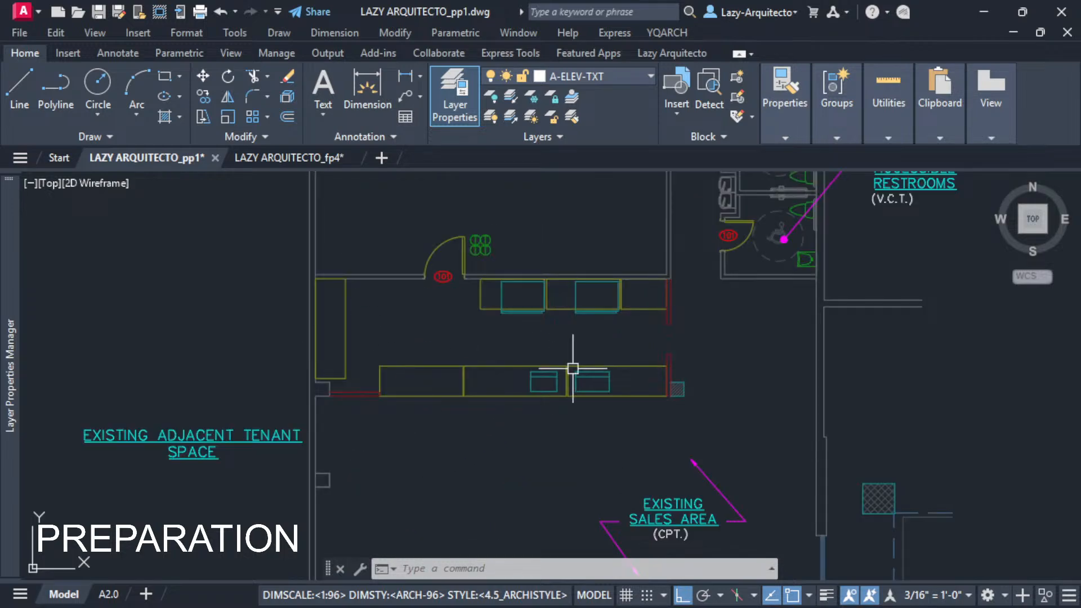
pyautogui.scroll(2, 485, 290)
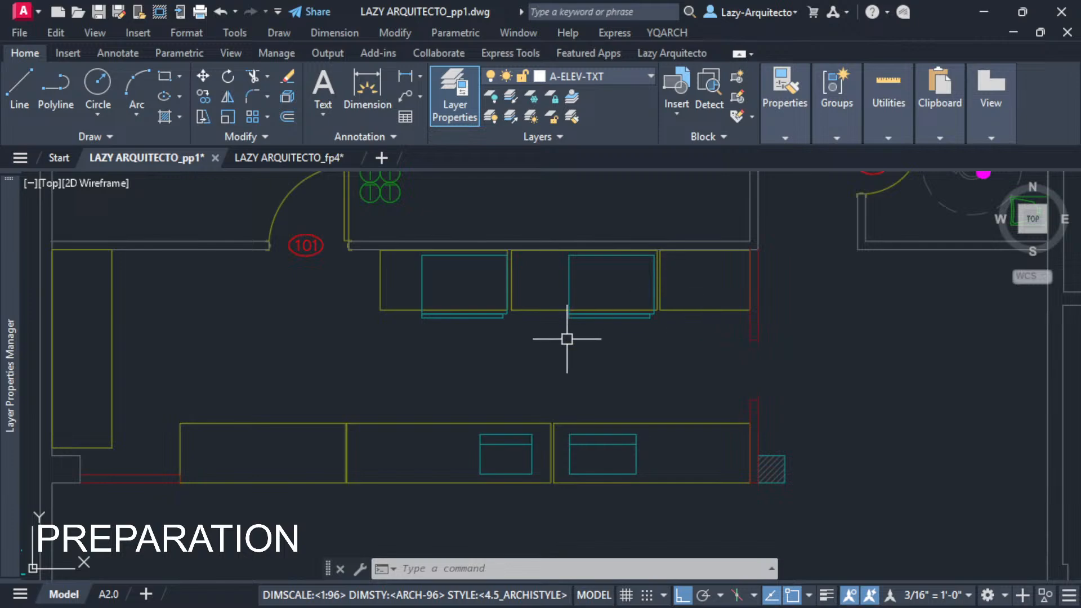
pyautogui.scroll(-3, 363, 347)
pyautogui.scroll(3, 374, 394)
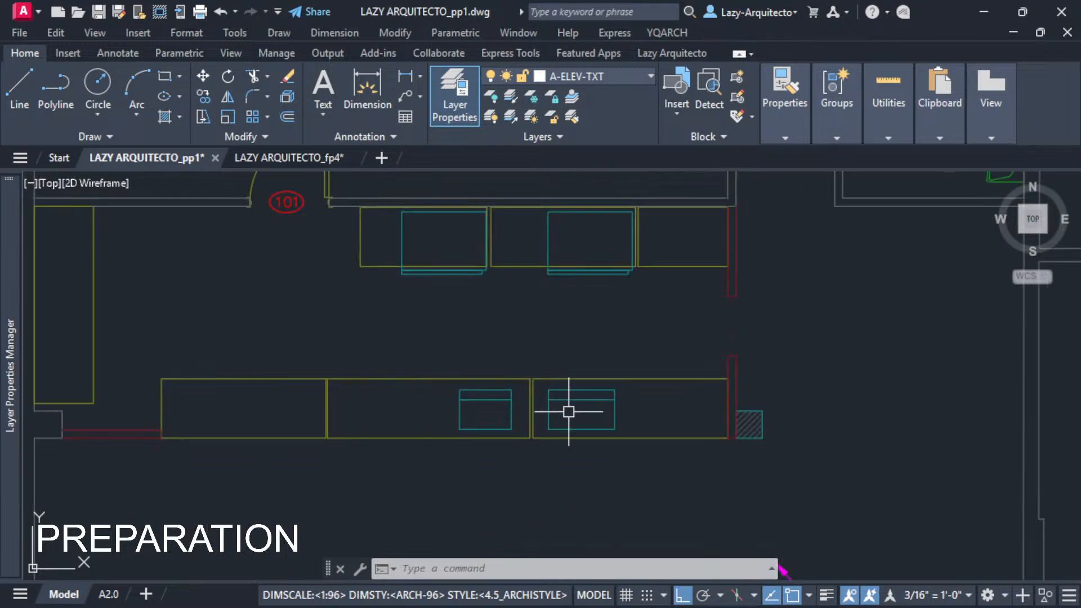
pyautogui.scroll(4, 569, 221)
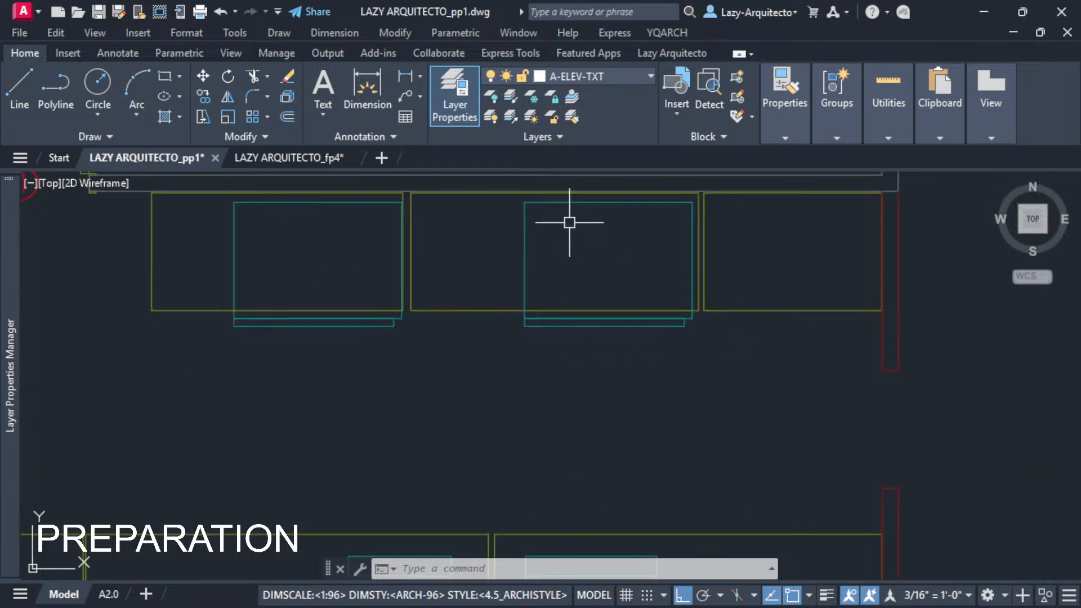
pyautogui.scroll(-4, 574, 319)
pyautogui.scroll(-5, 560, 378)
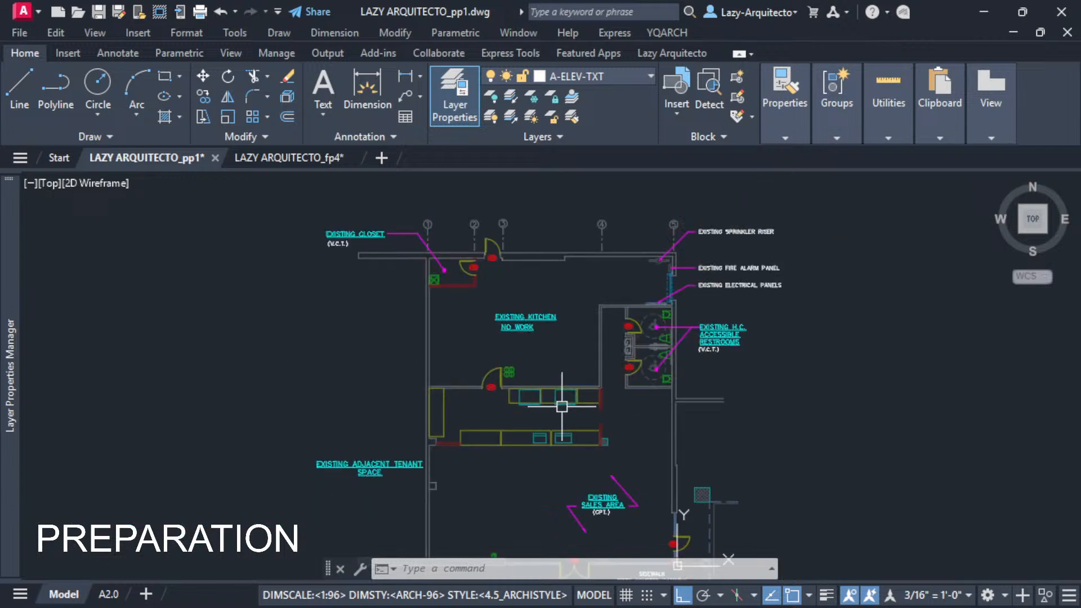
pyautogui.scroll(-3, 562, 407)
pyautogui.scroll(3, 563, 414)
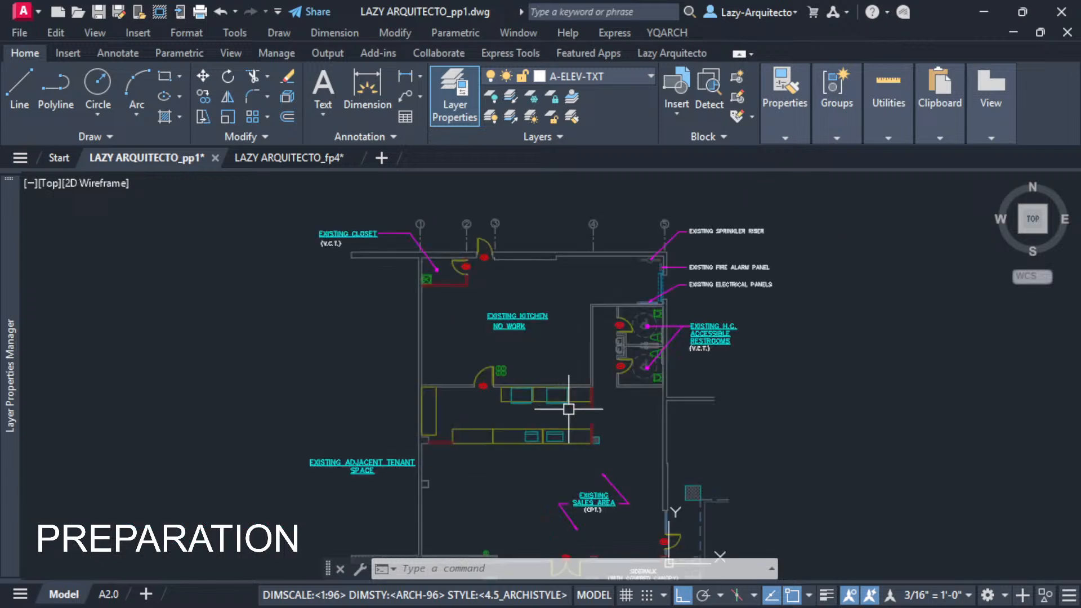
pyautogui.moveTo(562, 416); pyautogui.dragTo(520, 384, button='middle')
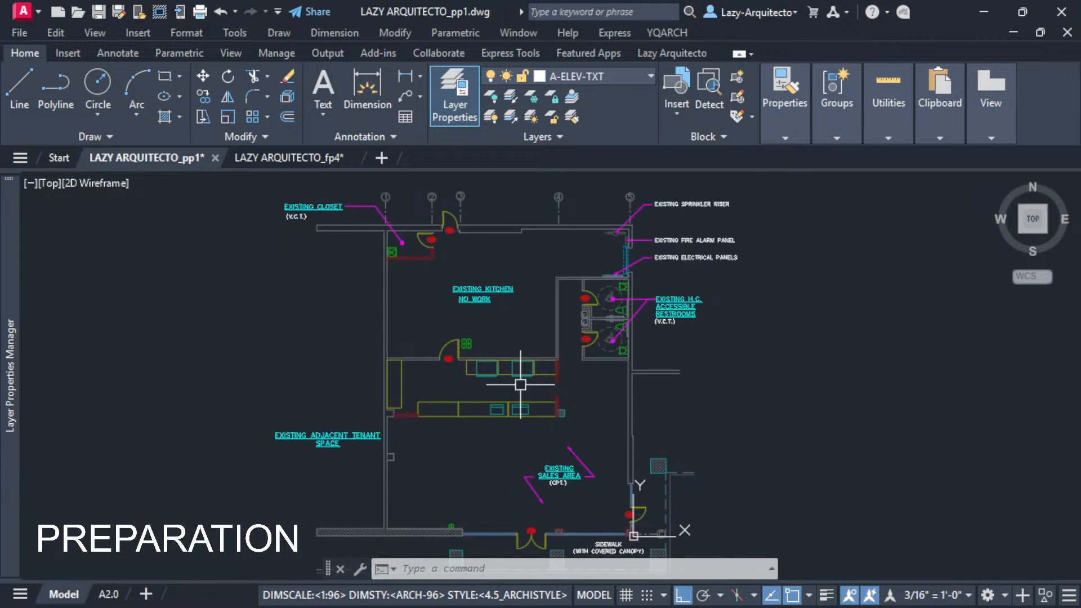
pyautogui.scroll(-3, 520, 385)
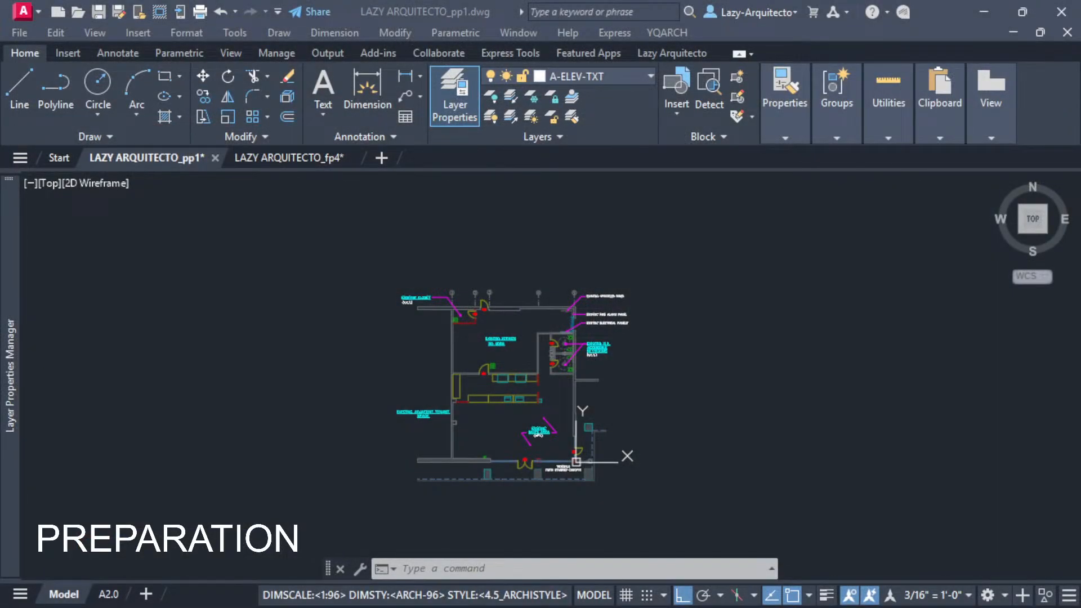
pyautogui.click(780, 260)
pyautogui.click(410, 270)
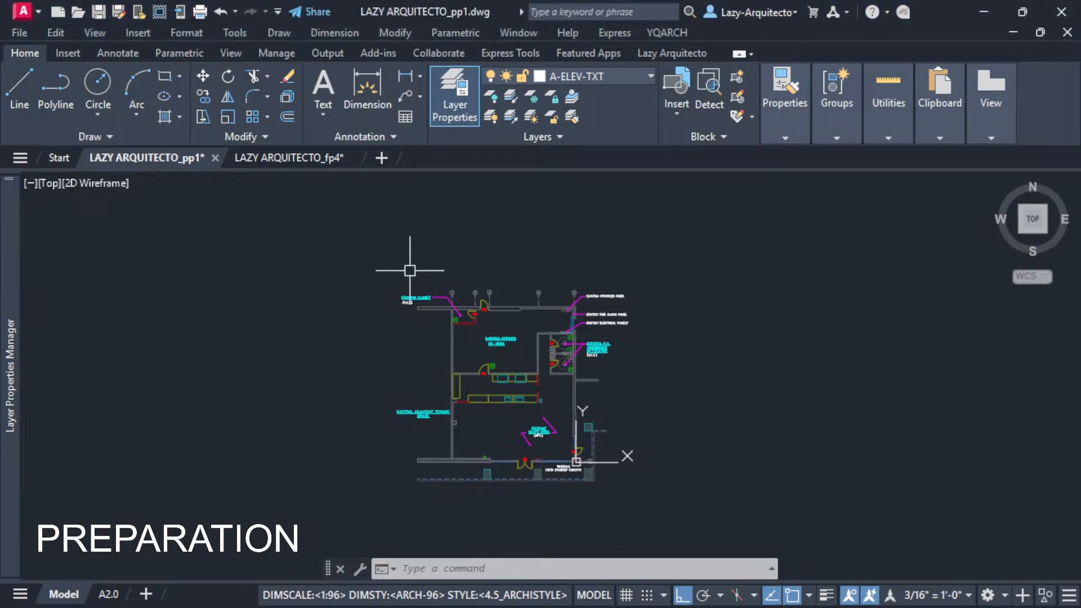
pyautogui.scroll(3, 498, 373)
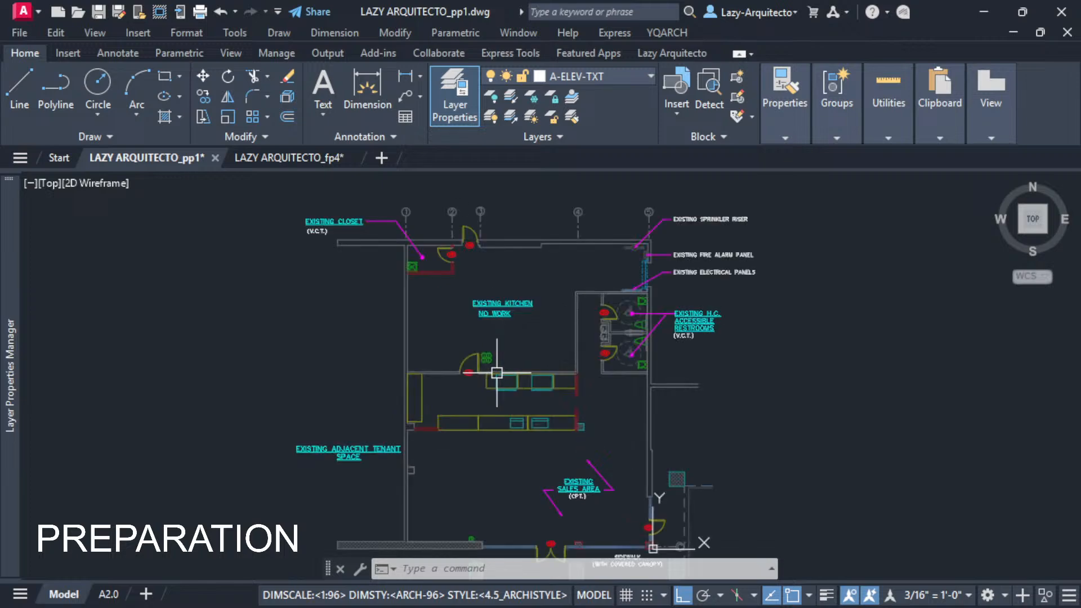
pyautogui.moveTo(515, 367); pyautogui.dragTo(438, 353, button='middle')
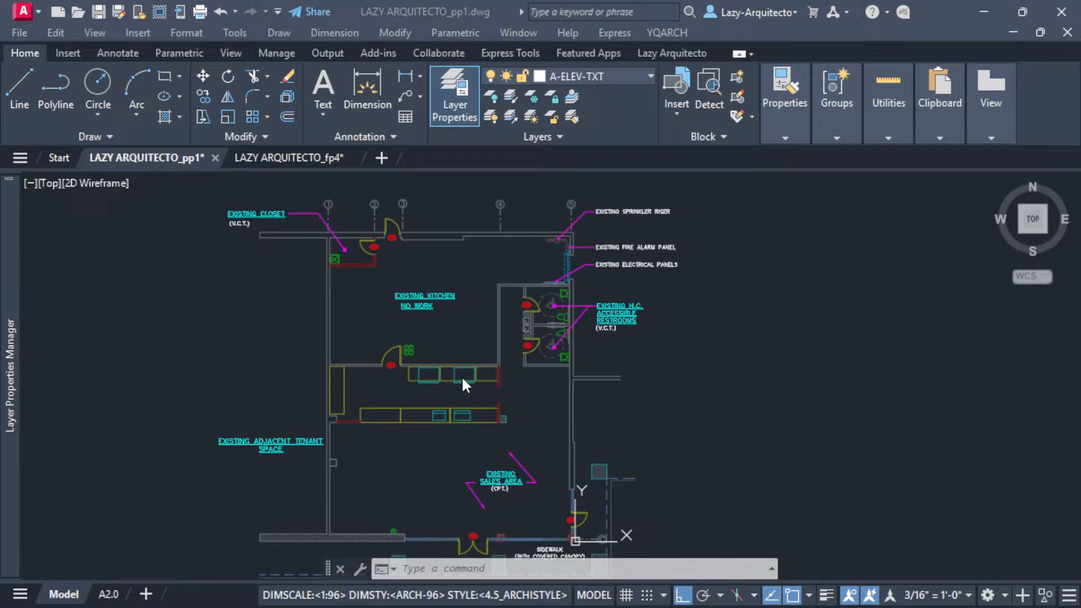
pyautogui.click(548, 347)
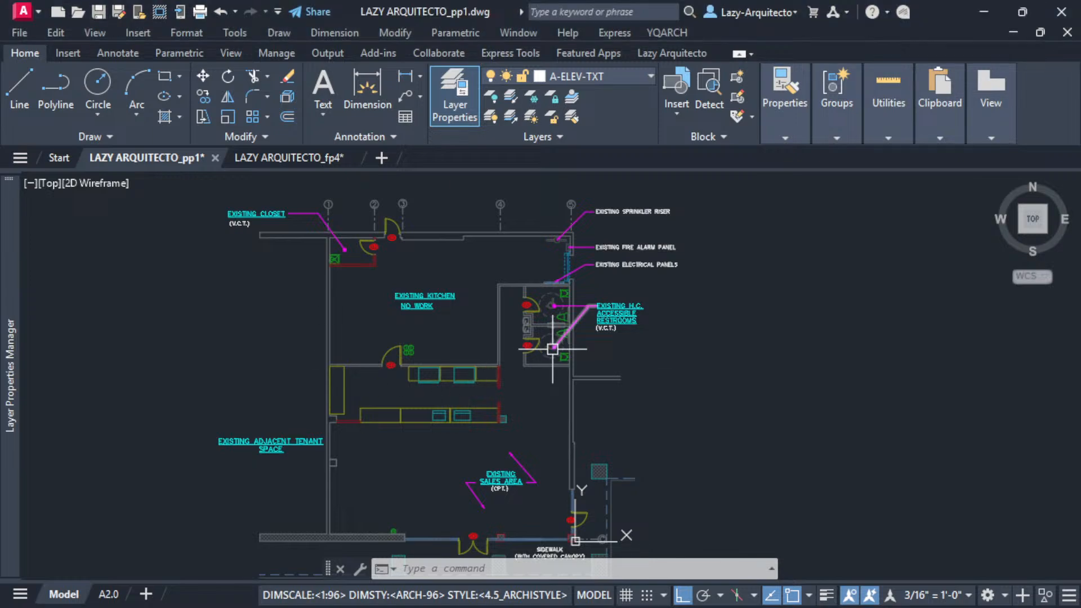
pyautogui.moveTo(552, 348)
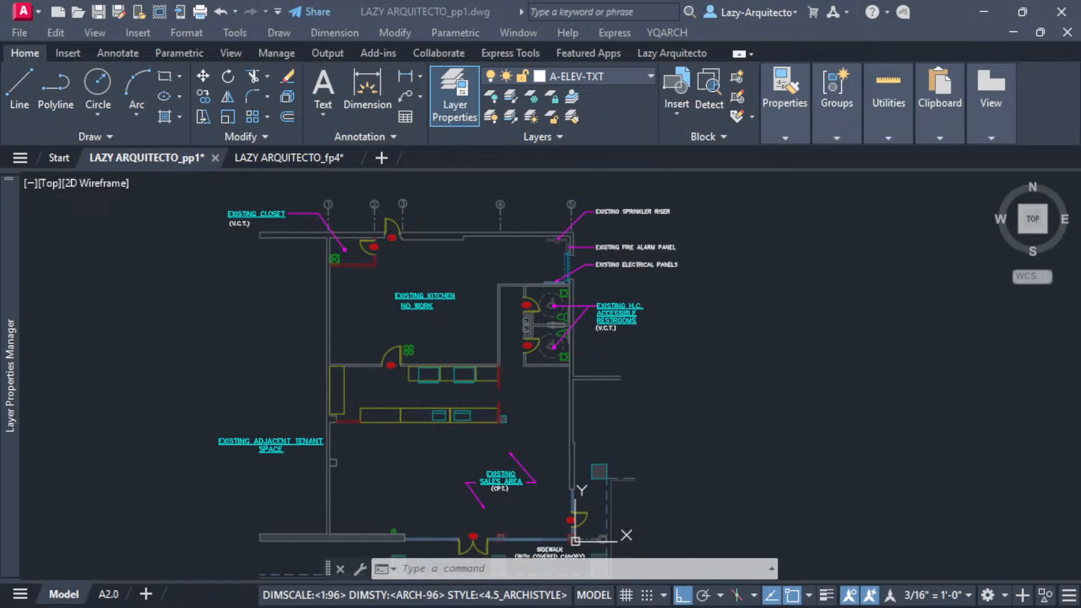
# - Switch to the YouTube channel page in Chrome, maximise the window and show the Lazy Arquitecto channel's live streams
pyautogui.moveTo(394, 0); pyautogui.dragTo(741, 93)
pyautogui.click(797, 89)
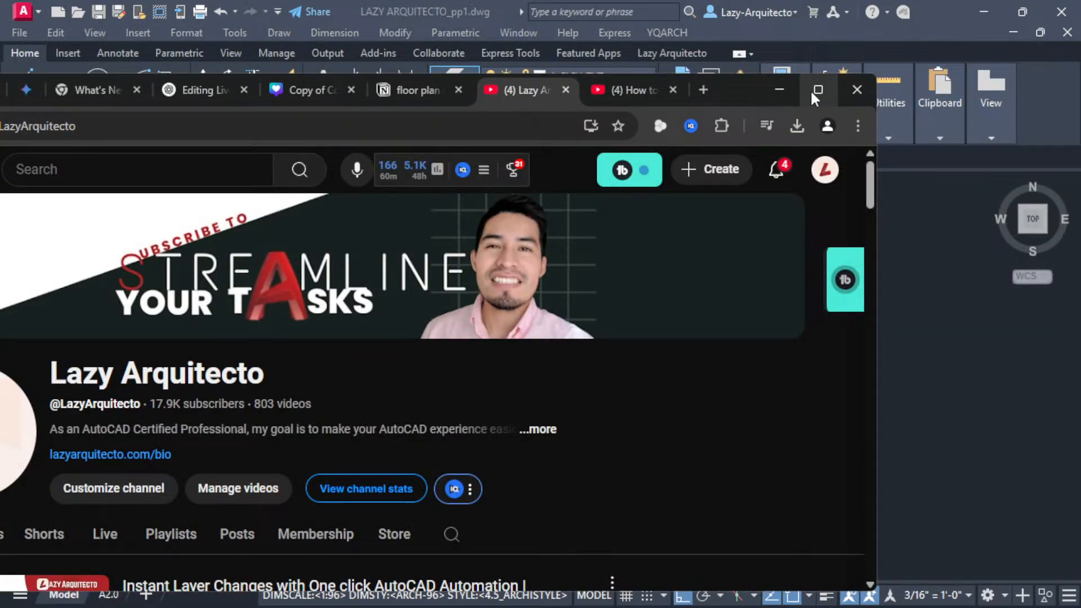
pyautogui.click(813, 92)
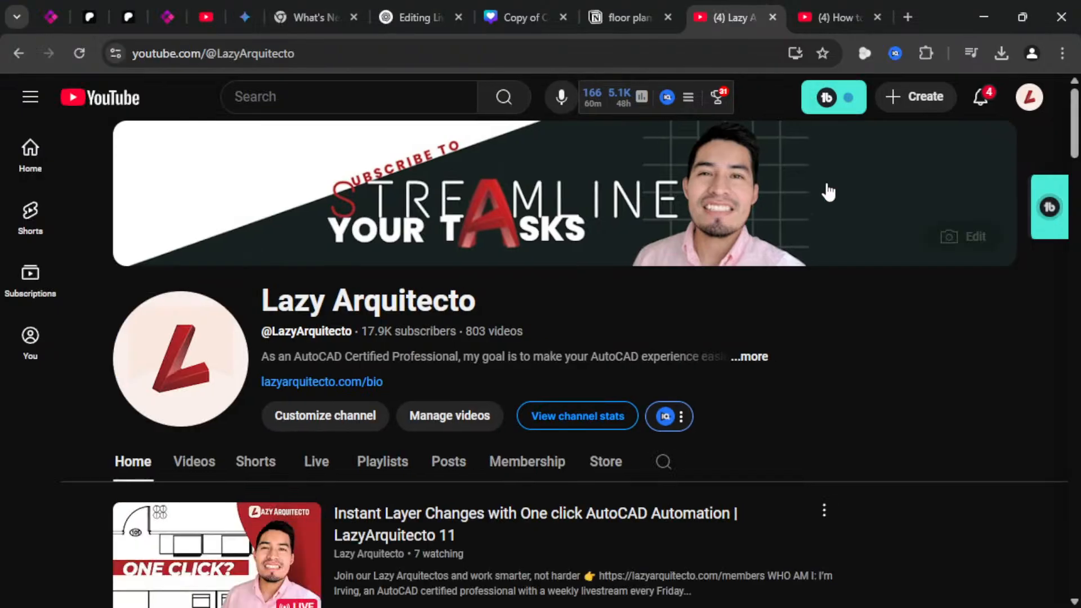
pyautogui.scroll(-2, 631, 357)
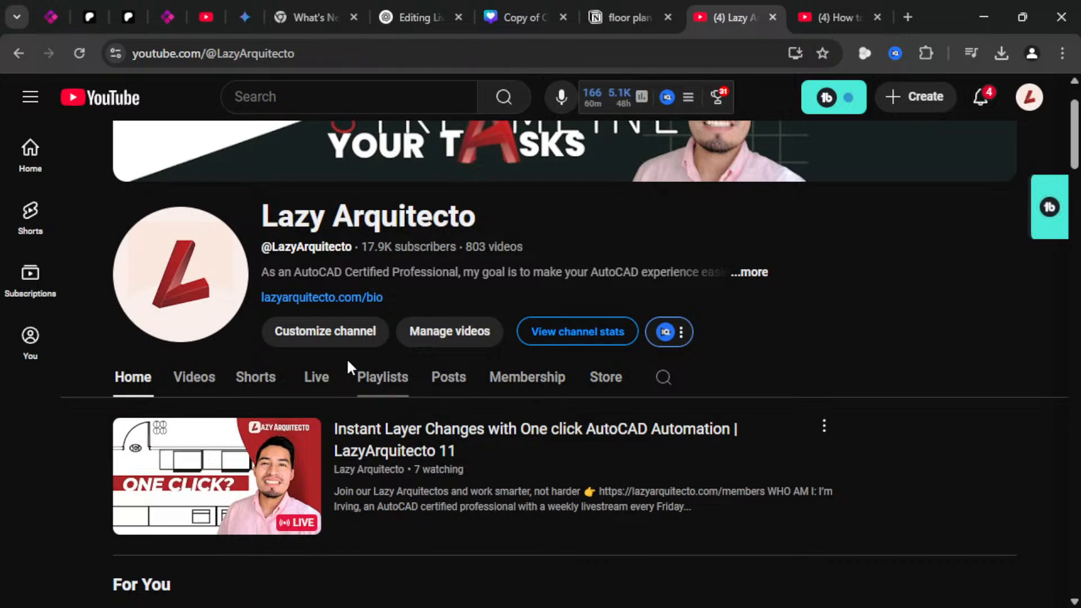
pyautogui.click(314, 376)
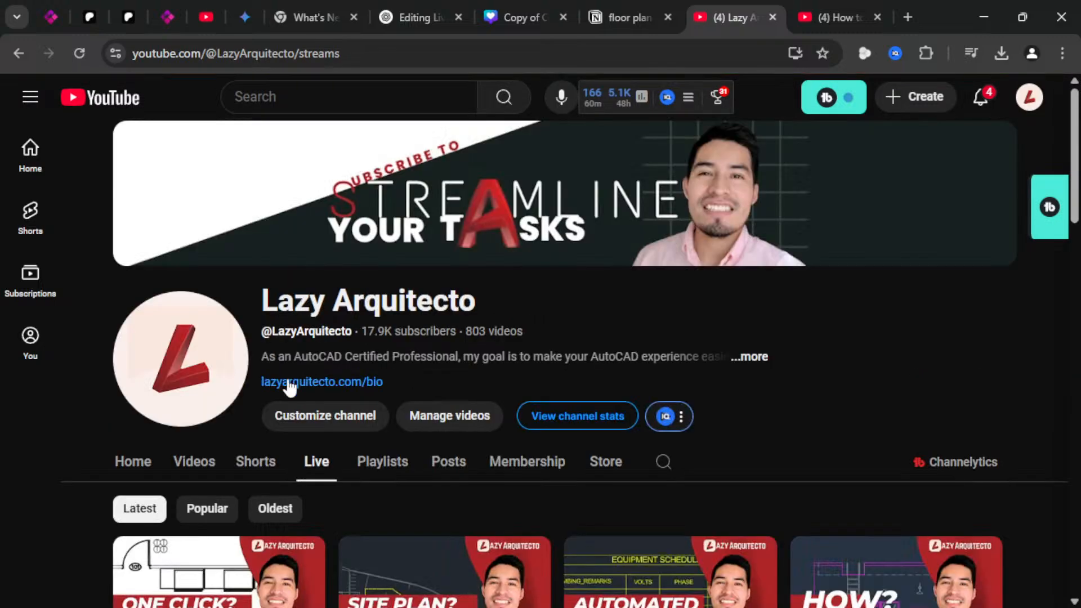
# - Look through the channel's live streams from the latest one back to the debut AutoCAD livestream for CAD designers
pyautogui.scroll(-3, 321, 439)
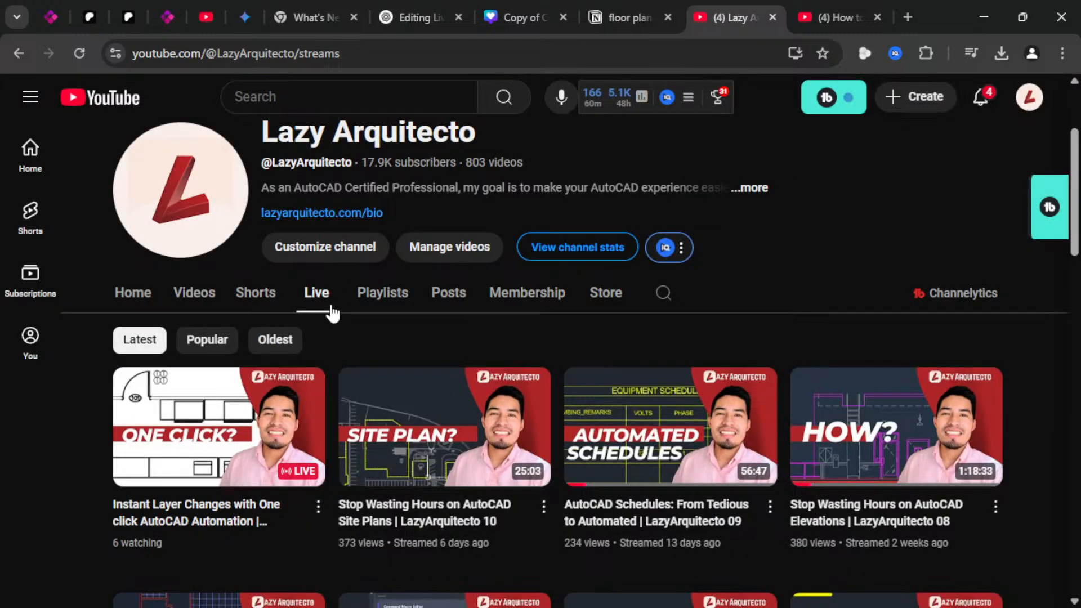
pyautogui.scroll(-2, 343, 295)
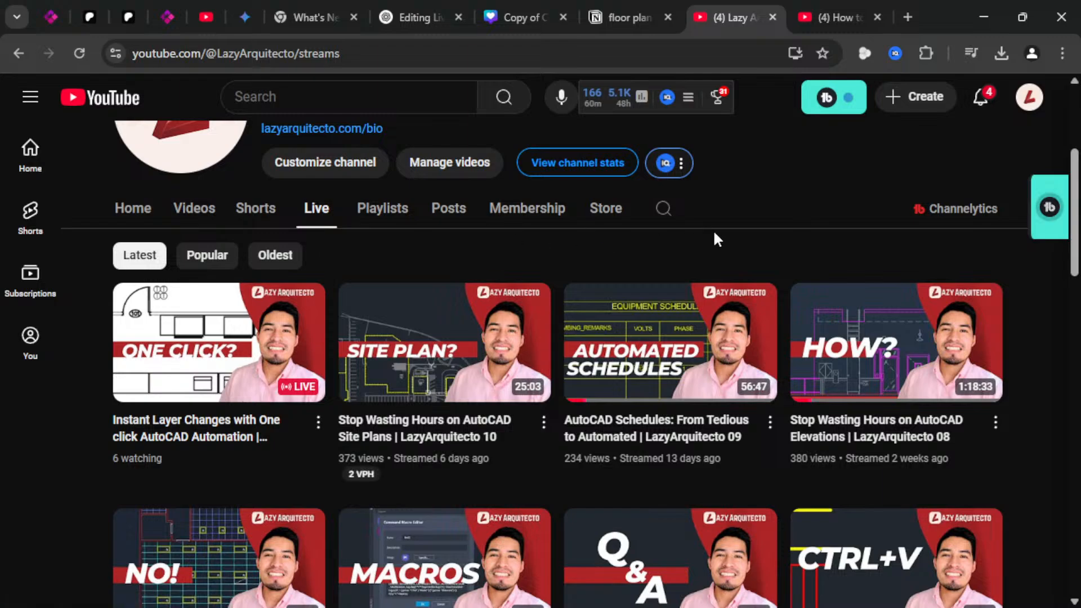
pyautogui.scroll(-3, 713, 231)
pyautogui.scroll(-2, 542, 367)
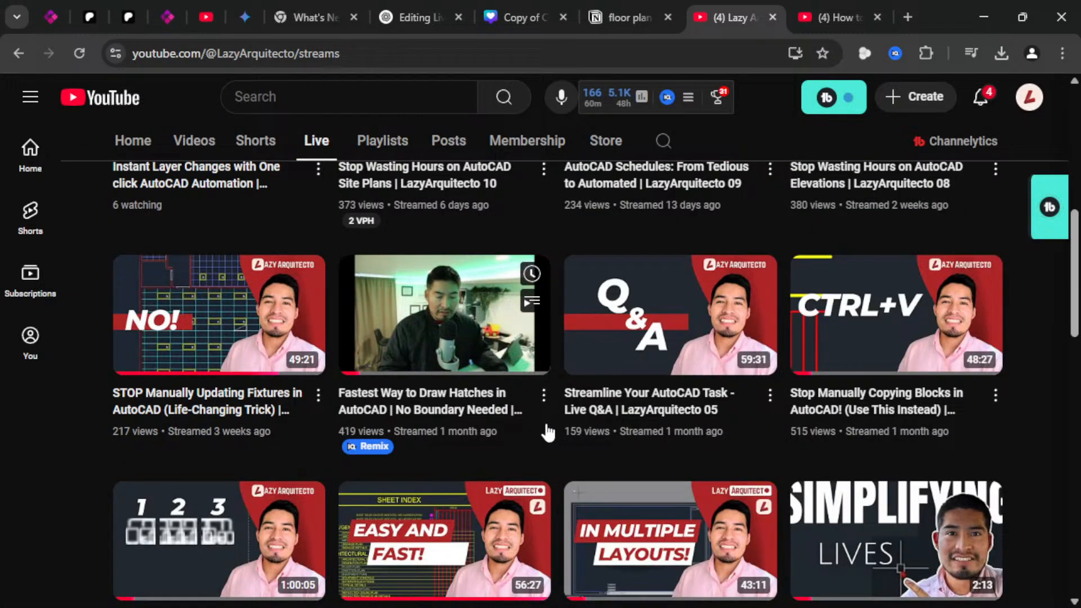
pyautogui.scroll(-5, 547, 433)
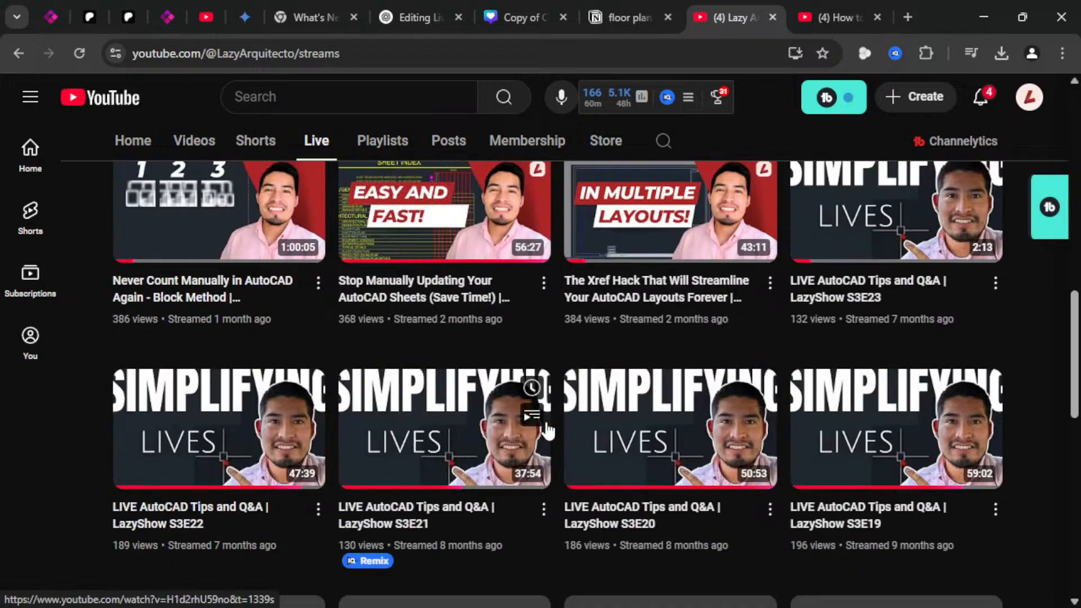
pyautogui.scroll(-2, 549, 457)
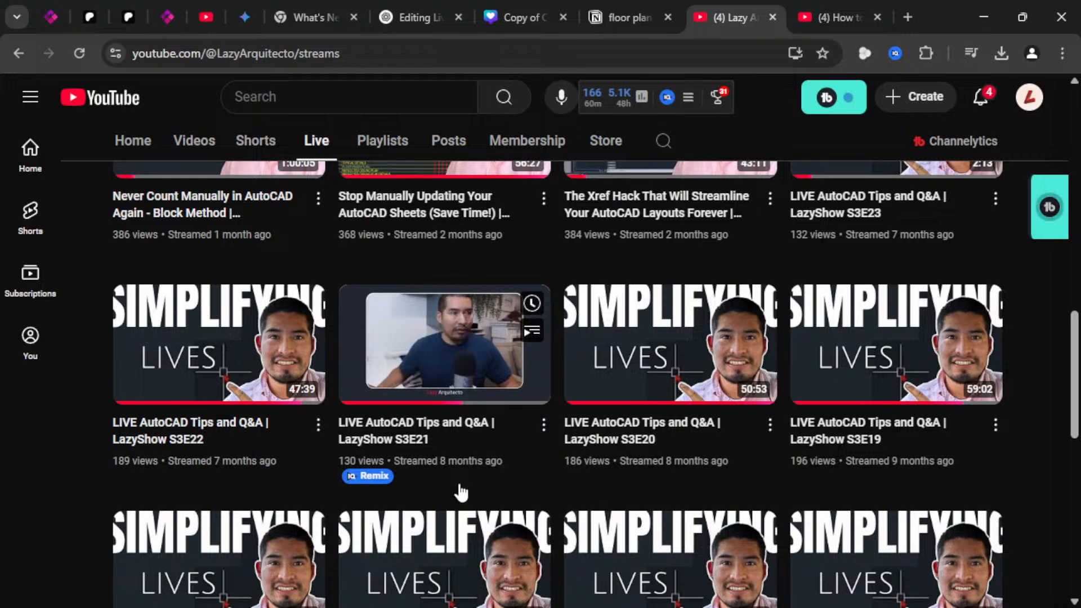
pyautogui.scroll(-2, 462, 493)
pyautogui.scroll(-6, 466, 493)
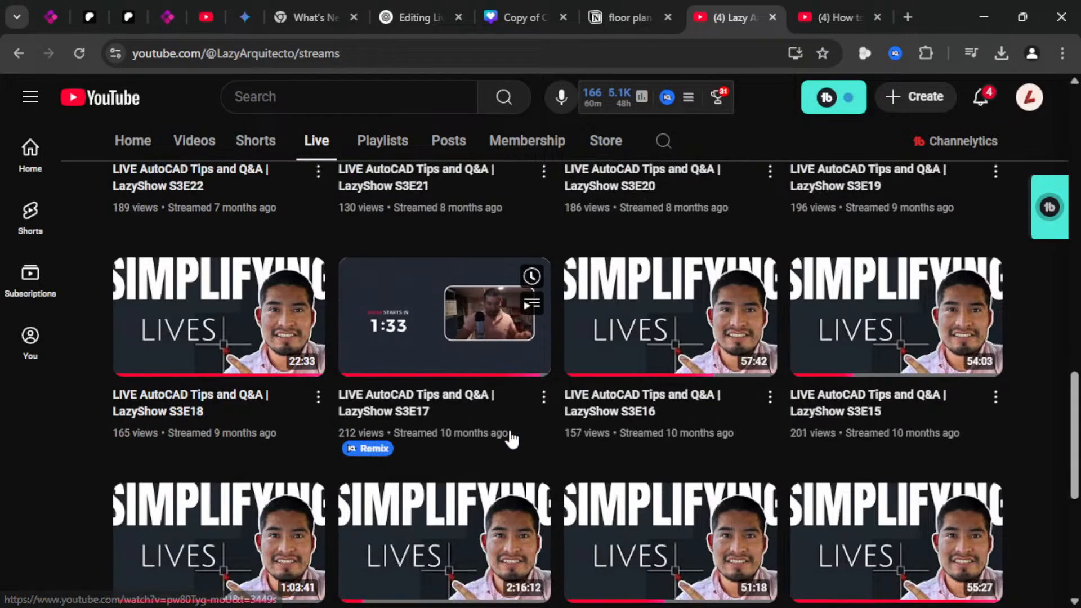
pyautogui.scroll(-3, 512, 433)
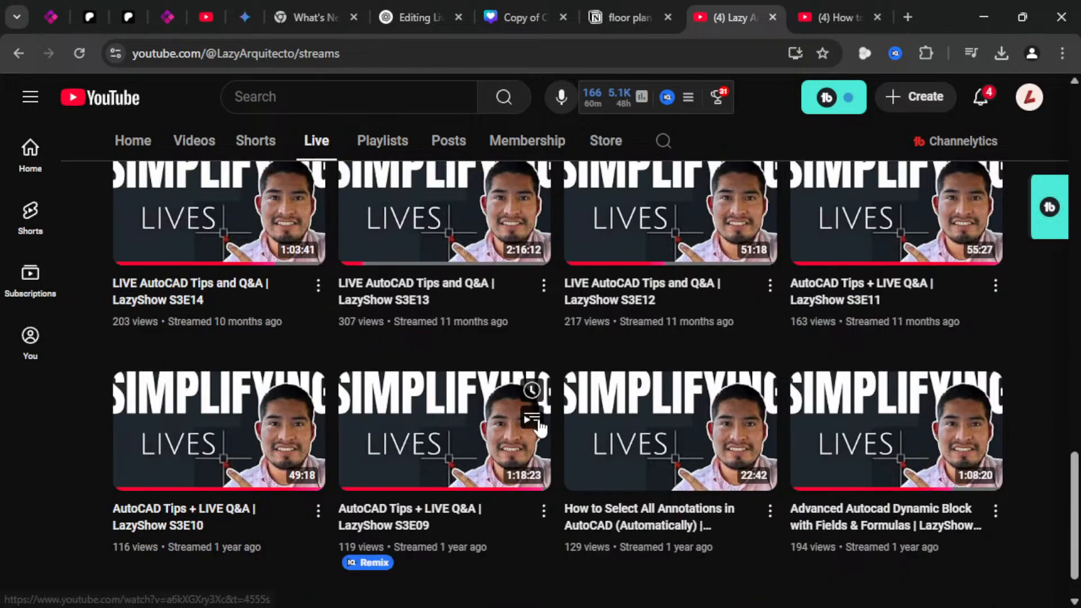
pyautogui.scroll(-4, 551, 454)
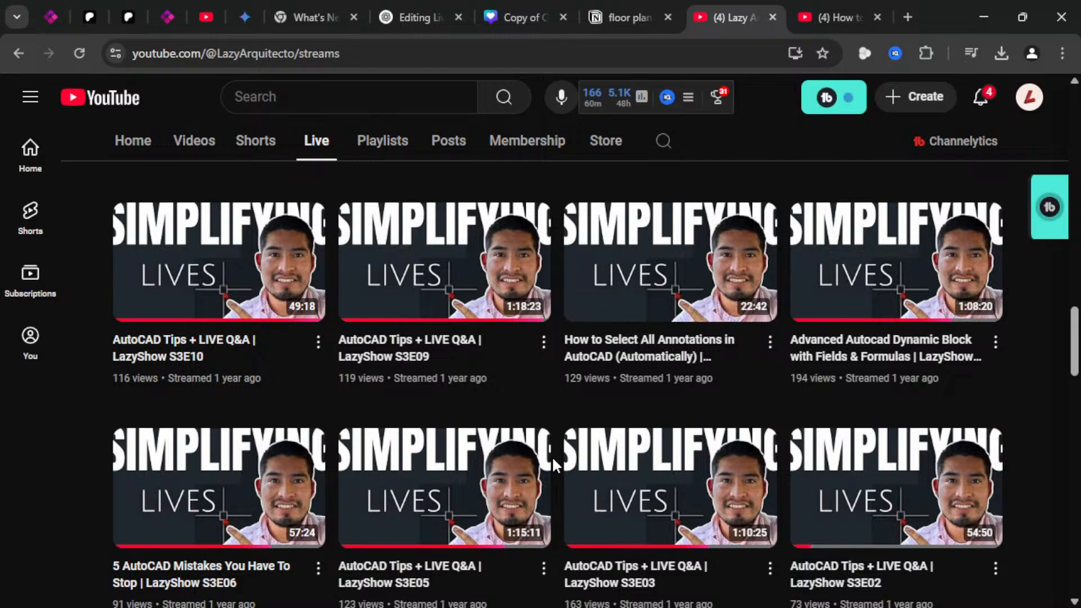
pyautogui.scroll(-2, 552, 456)
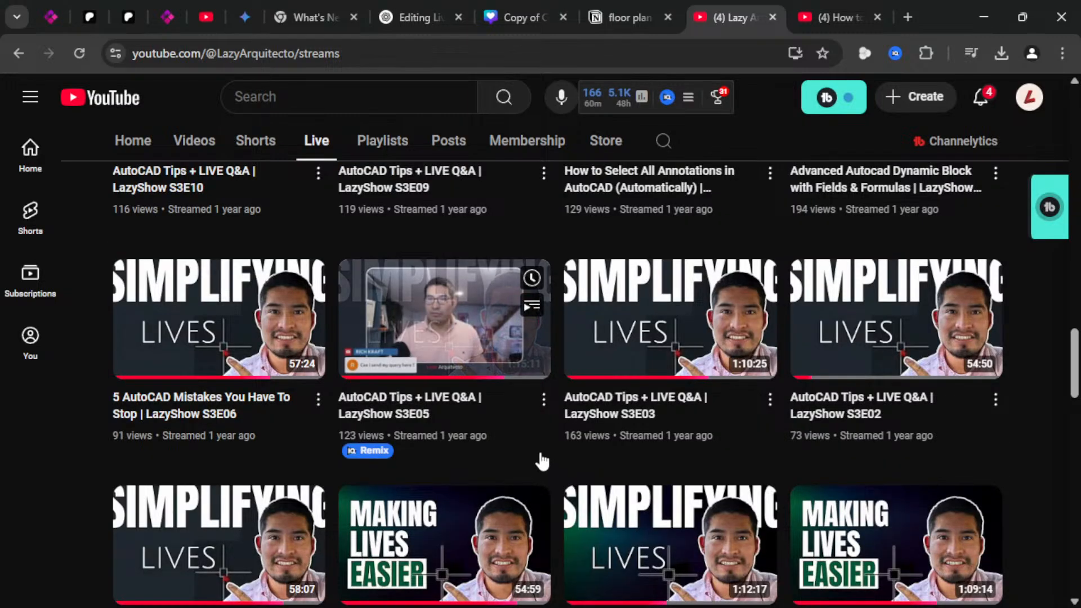
pyautogui.scroll(-1, 543, 461)
pyautogui.scroll(-4, 539, 458)
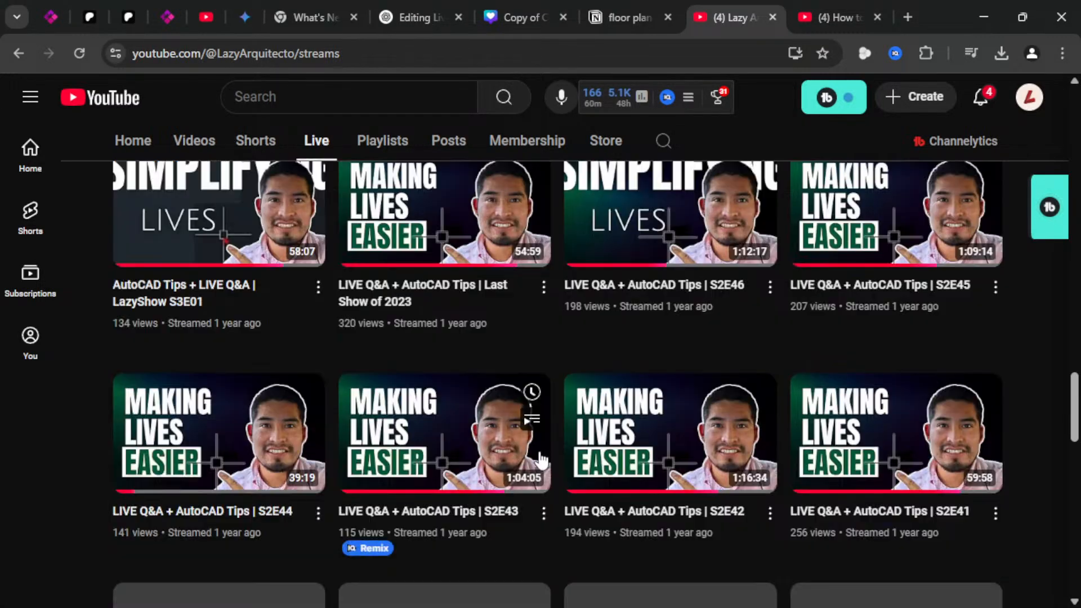
pyautogui.scroll(-2, 539, 459)
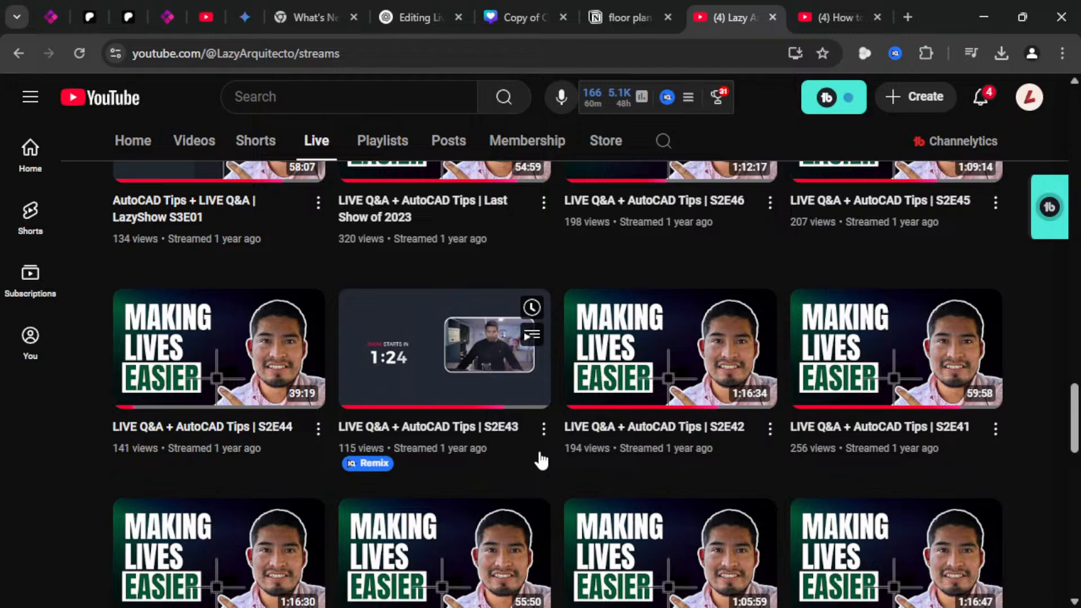
pyautogui.scroll(-2, 542, 460)
pyautogui.scroll(-3, 541, 456)
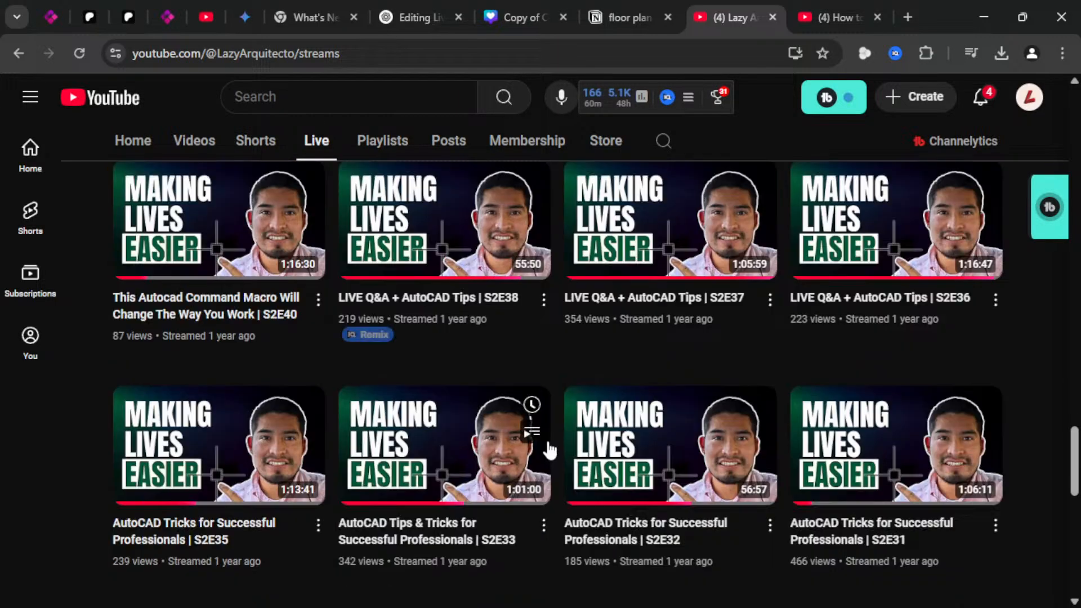
pyautogui.scroll(-4, 550, 453)
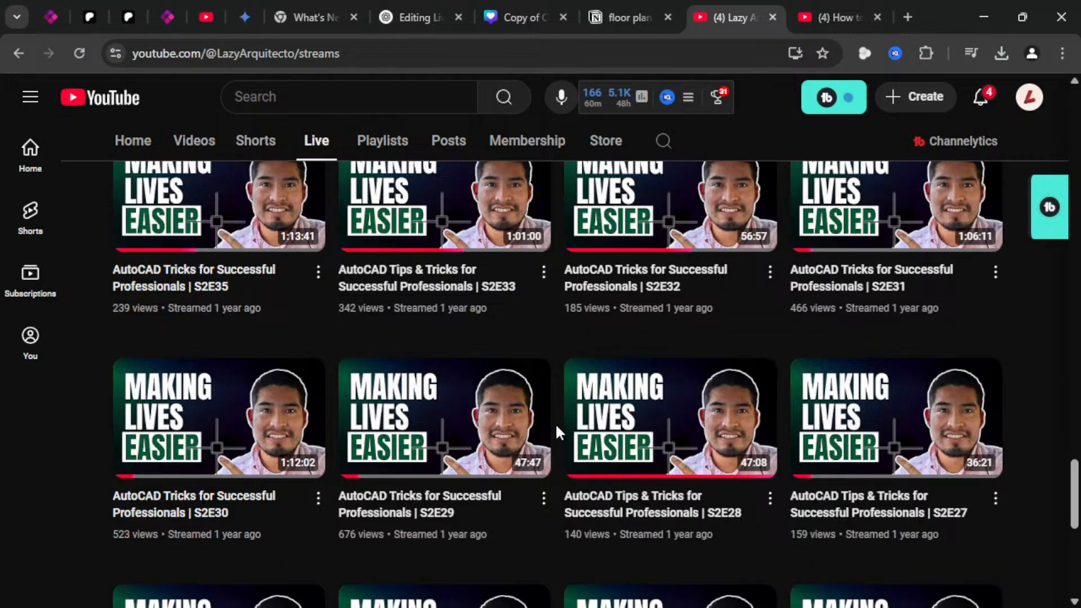
pyautogui.scroll(-3, 555, 425)
pyautogui.scroll(-5, 555, 423)
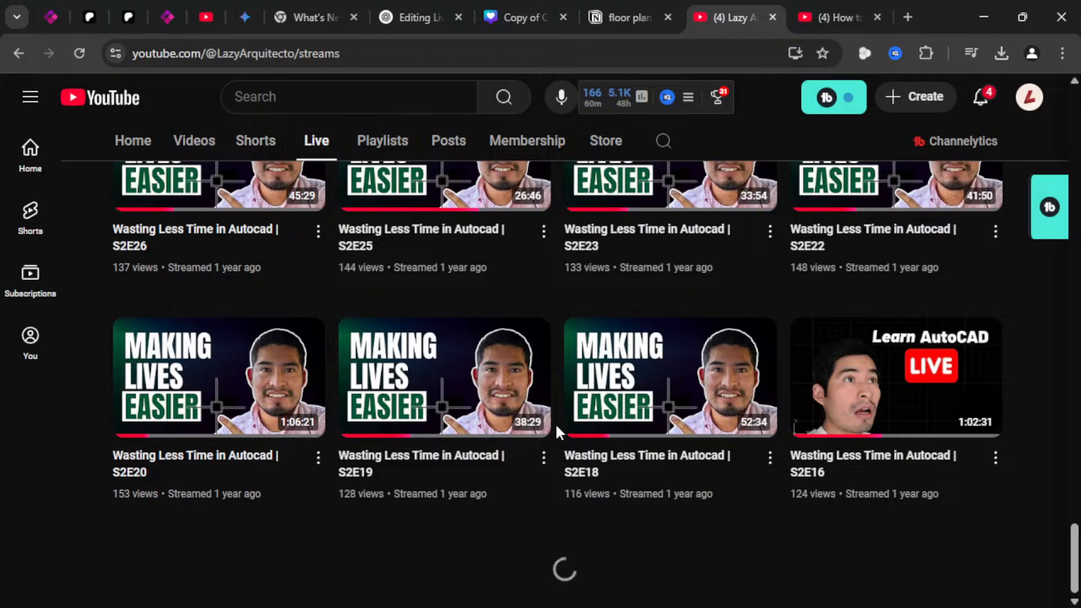
pyautogui.scroll(-1, 556, 428)
pyautogui.scroll(-3, 557, 433)
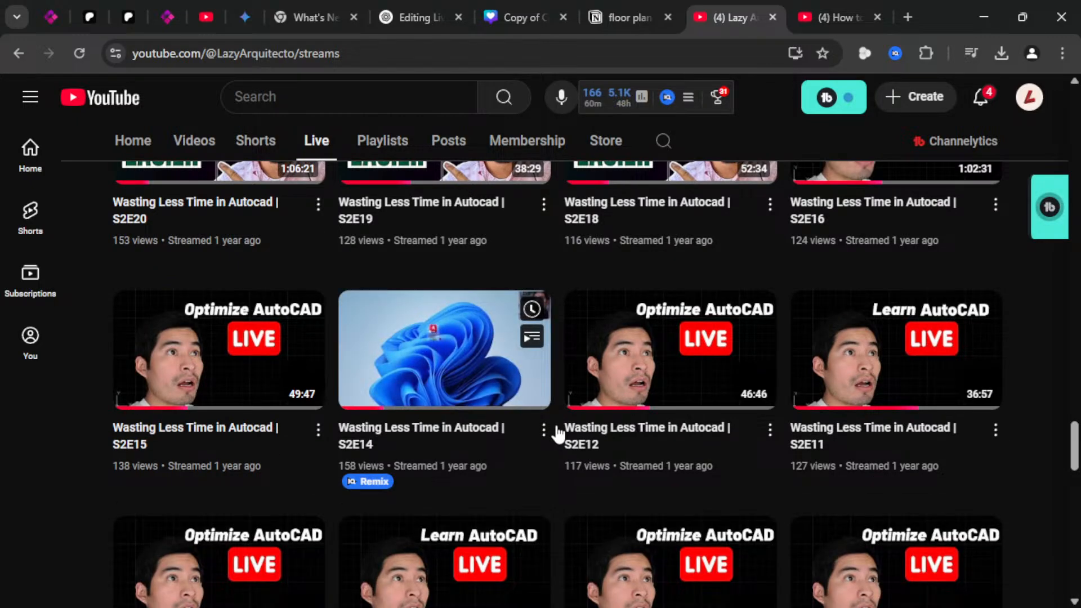
pyautogui.scroll(-2, 558, 405)
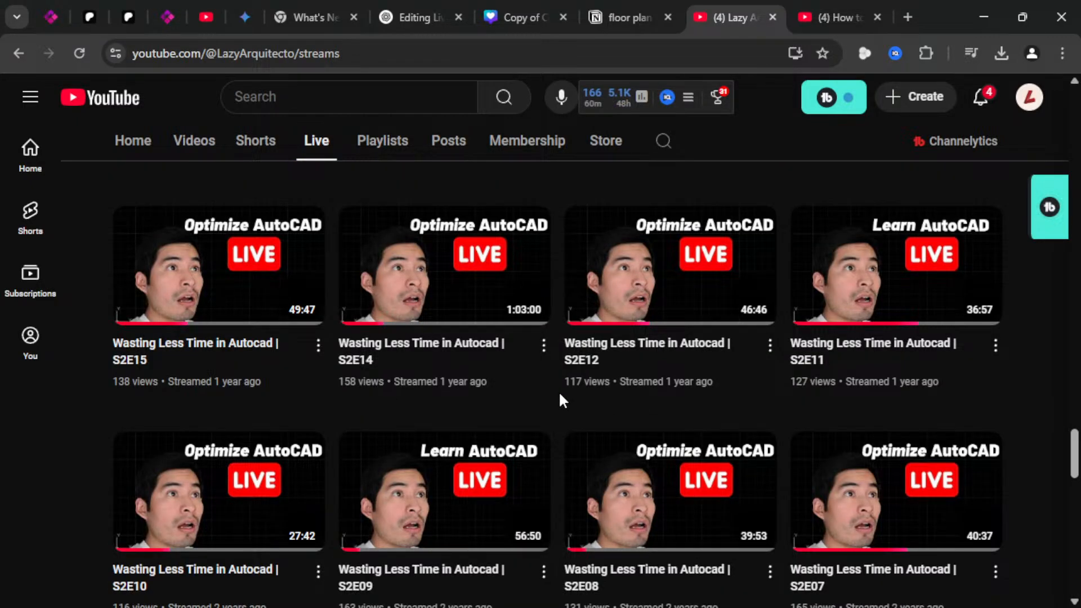
pyautogui.scroll(-1, 558, 391)
pyautogui.scroll(-10, 560, 398)
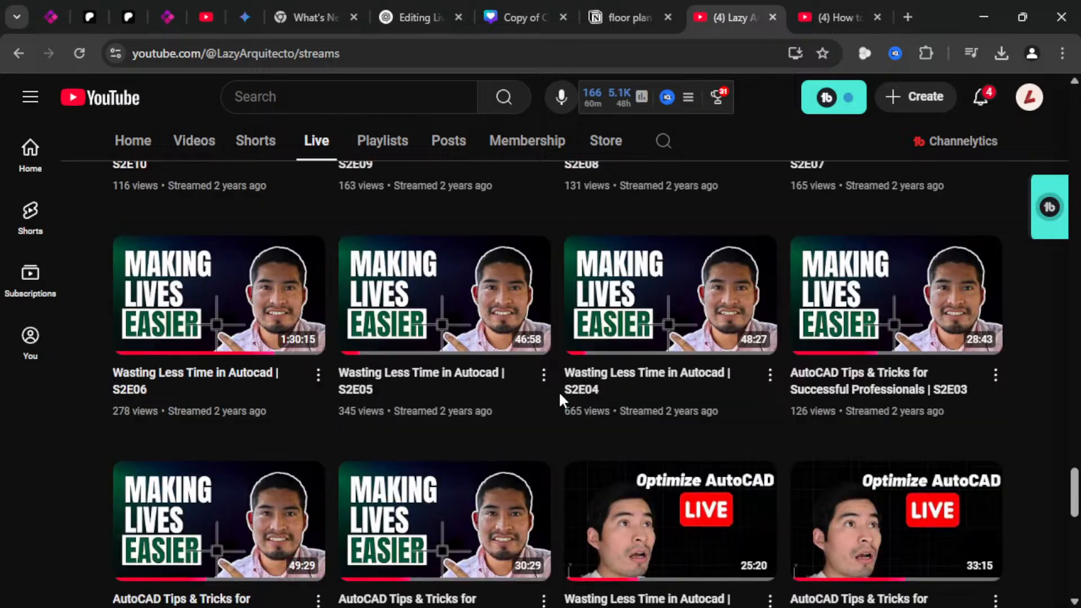
pyautogui.scroll(-3, 559, 396)
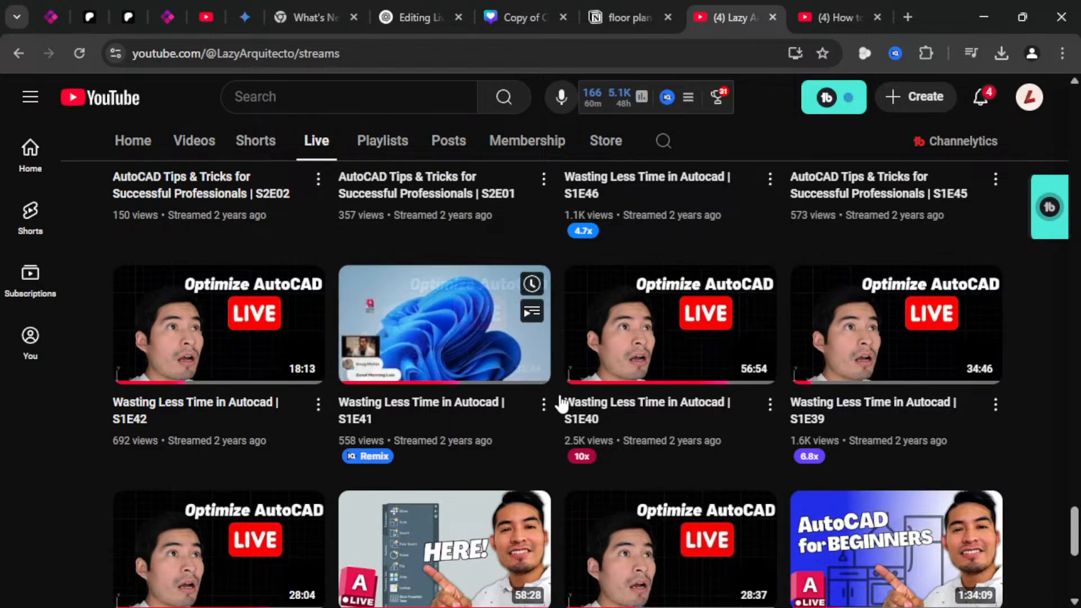
pyautogui.scroll(-1, 559, 397)
pyautogui.scroll(-8, 561, 402)
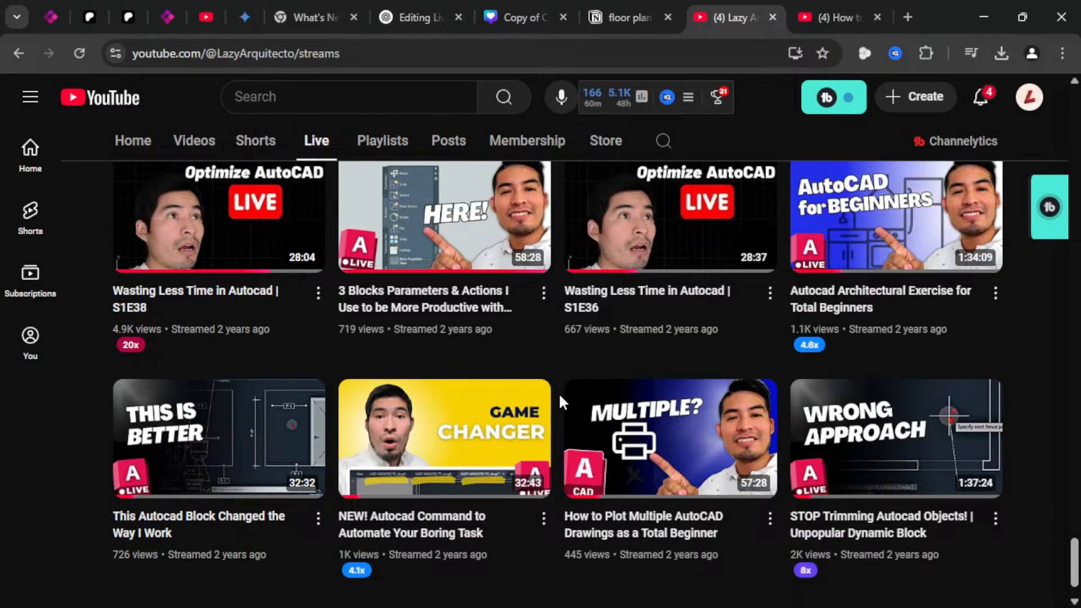
pyautogui.scroll(-8, 561, 402)
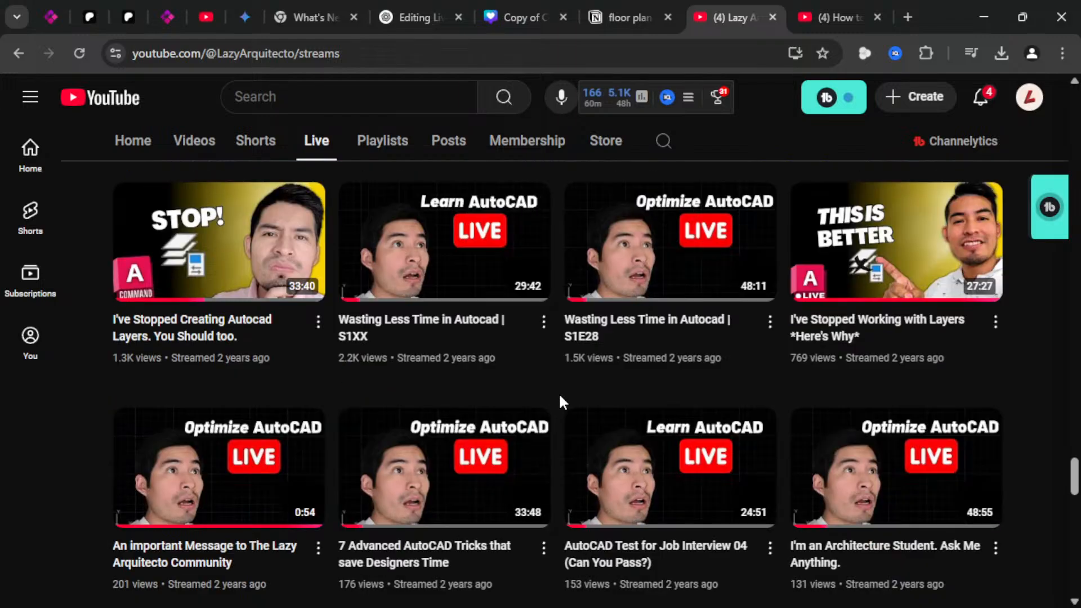
pyautogui.scroll(-2, 560, 396)
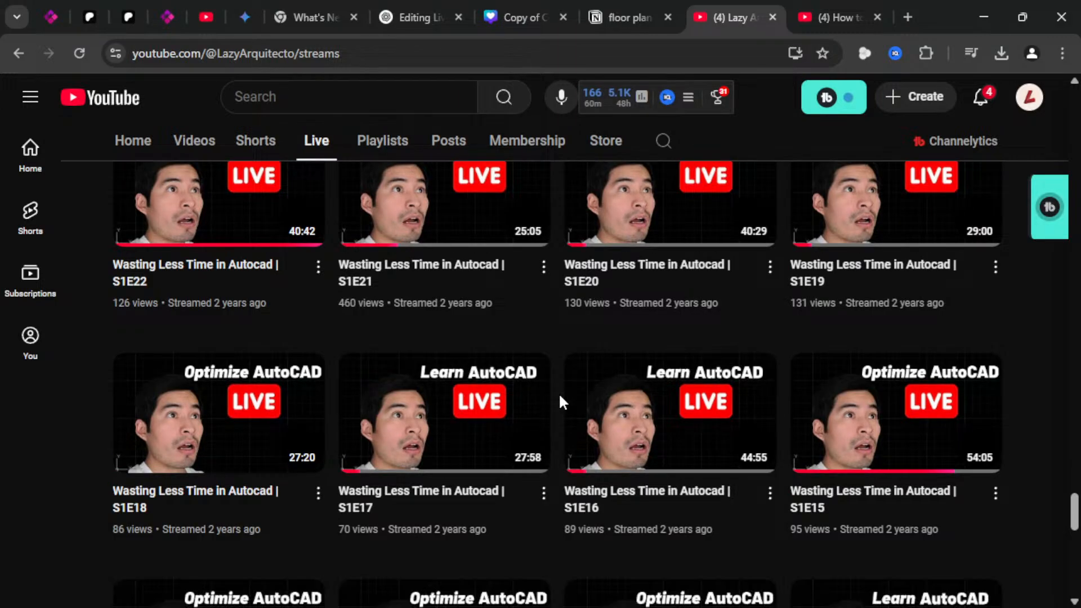
pyautogui.scroll(-3, 559, 396)
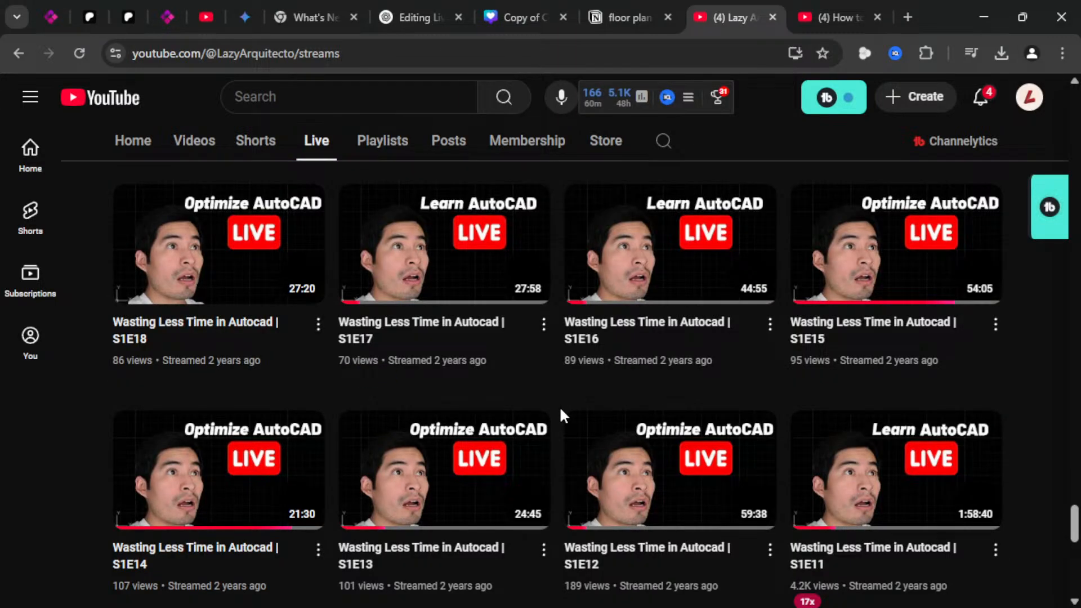
pyautogui.moveTo(567, 428)
pyautogui.moveTo(551, 384)
pyautogui.scroll(-2, 551, 385)
pyautogui.scroll(-4, 551, 384)
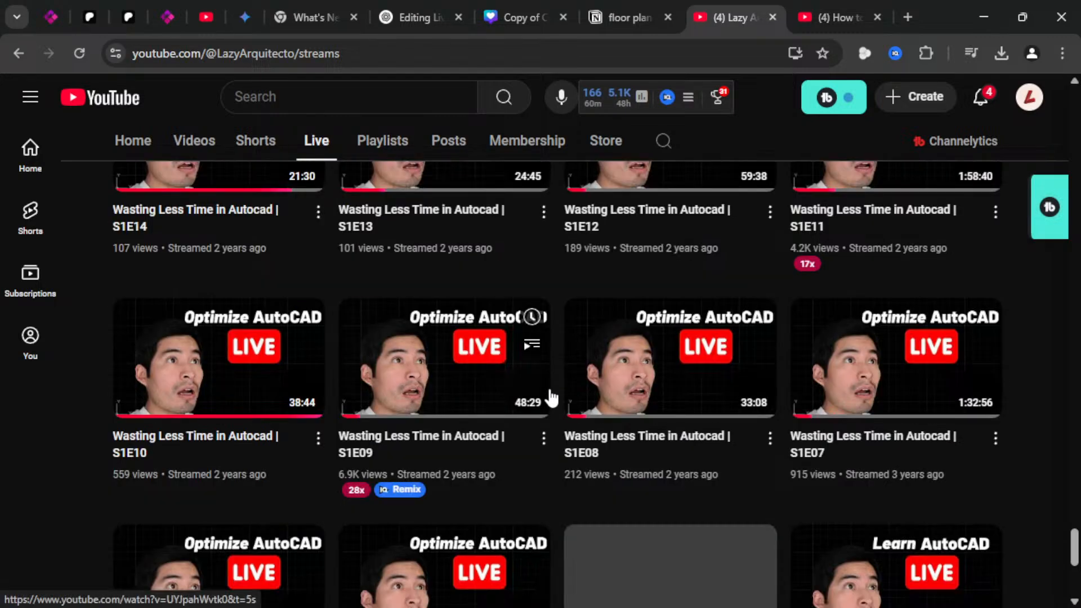
pyautogui.scroll(-5, 552, 400)
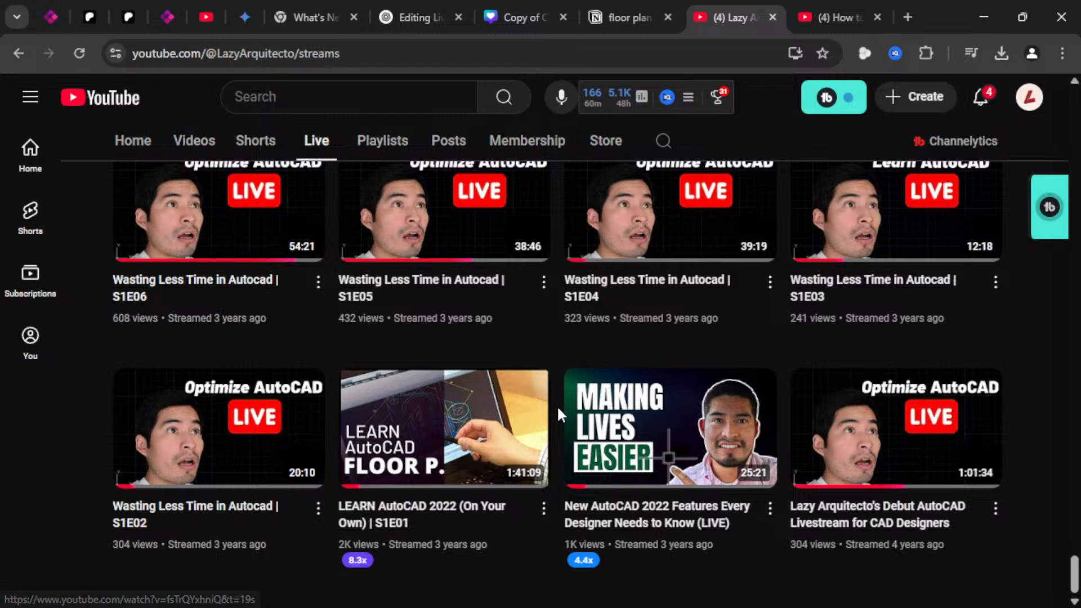
pyautogui.moveTo(967, 520)
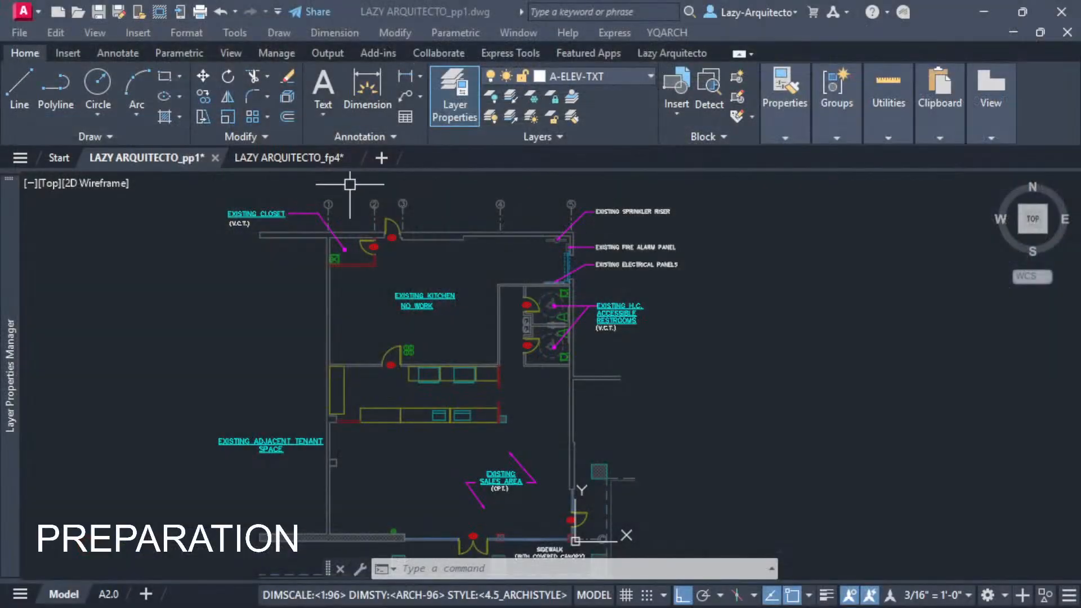
# - Switch to the LAZY ARQUITECTO_fp4 drawing and select the kitchen door block in the wall above the counters
pyautogui.click(312, 160)
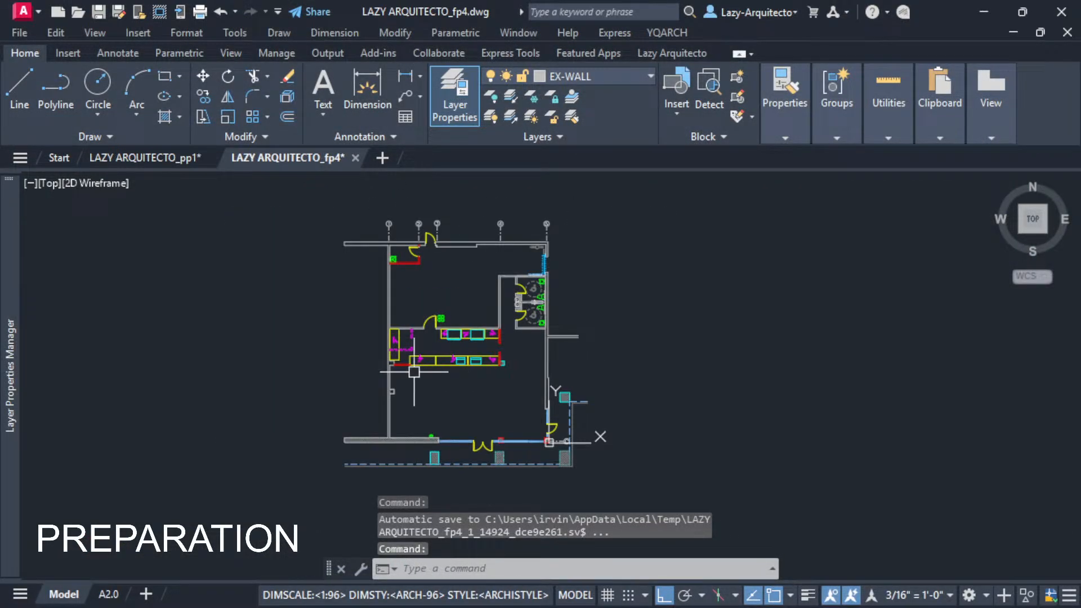
pyautogui.scroll(3, 407, 359)
pyautogui.scroll(3, 473, 331)
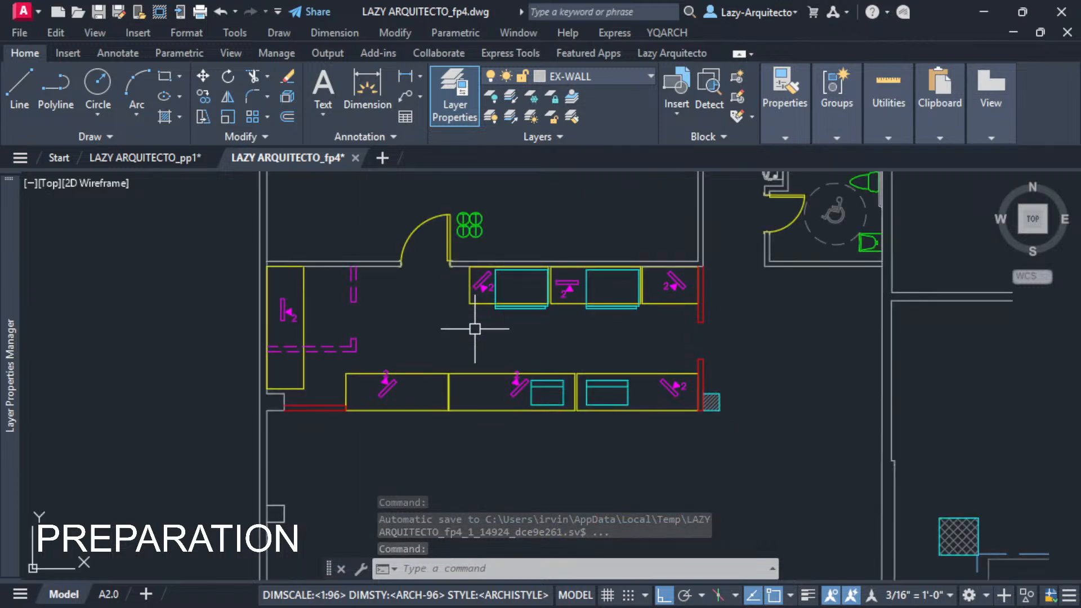
pyautogui.click(450, 236)
pyautogui.scroll(-4, 535, 383)
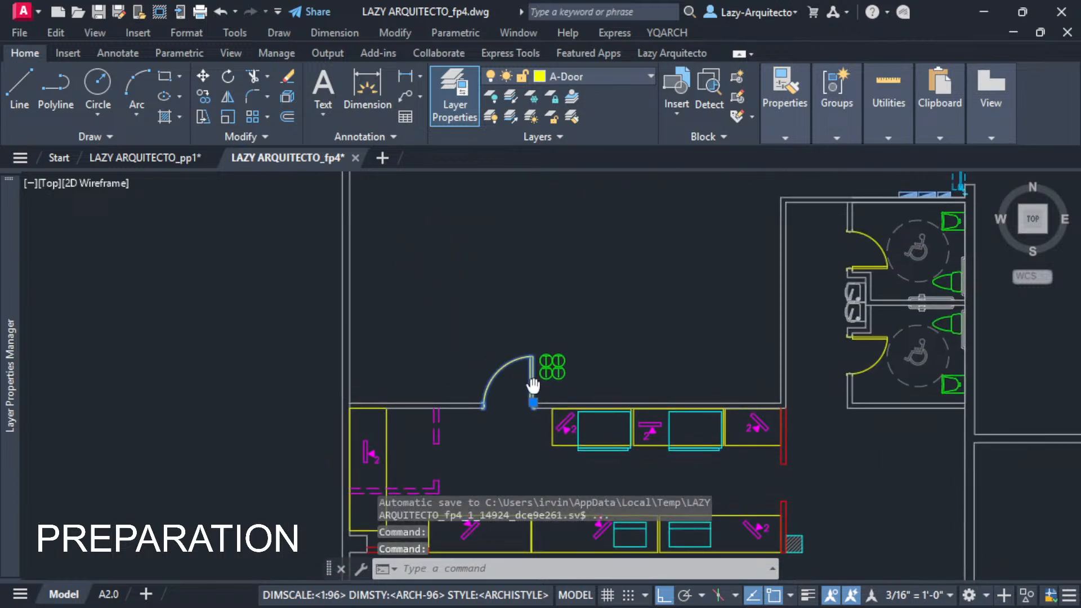
pyautogui.scroll(6, 532, 372)
pyautogui.moveTo(532, 372); pyautogui.dragTo(442, 344, button='middle')
pyautogui.press('Escape')
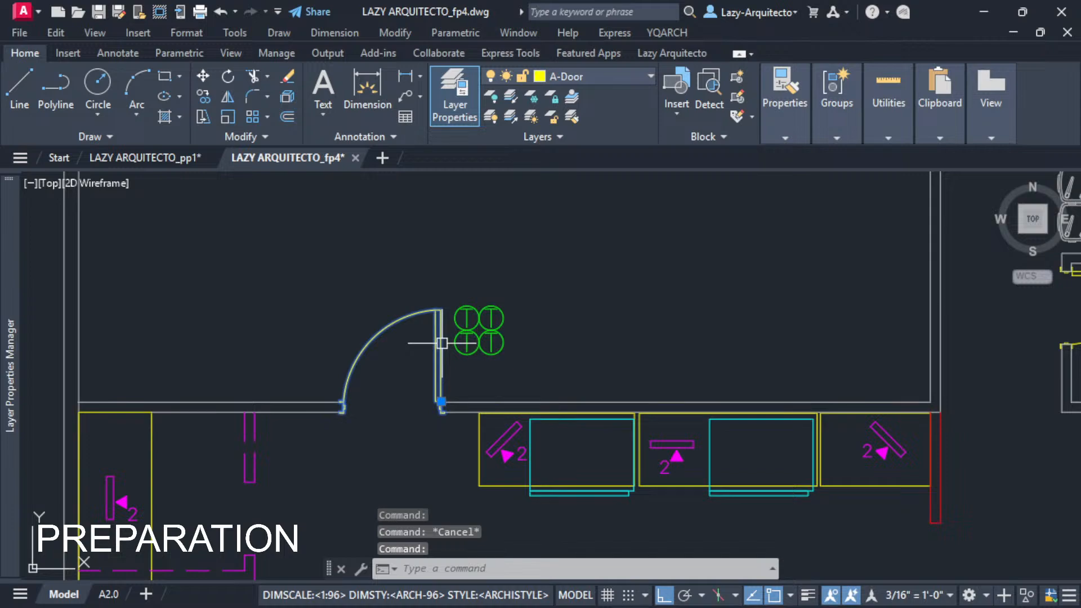
# - Show the properties of the selected kitchen door block and check its general, geometry and block name entries
pyautogui.moveTo(442, 343)
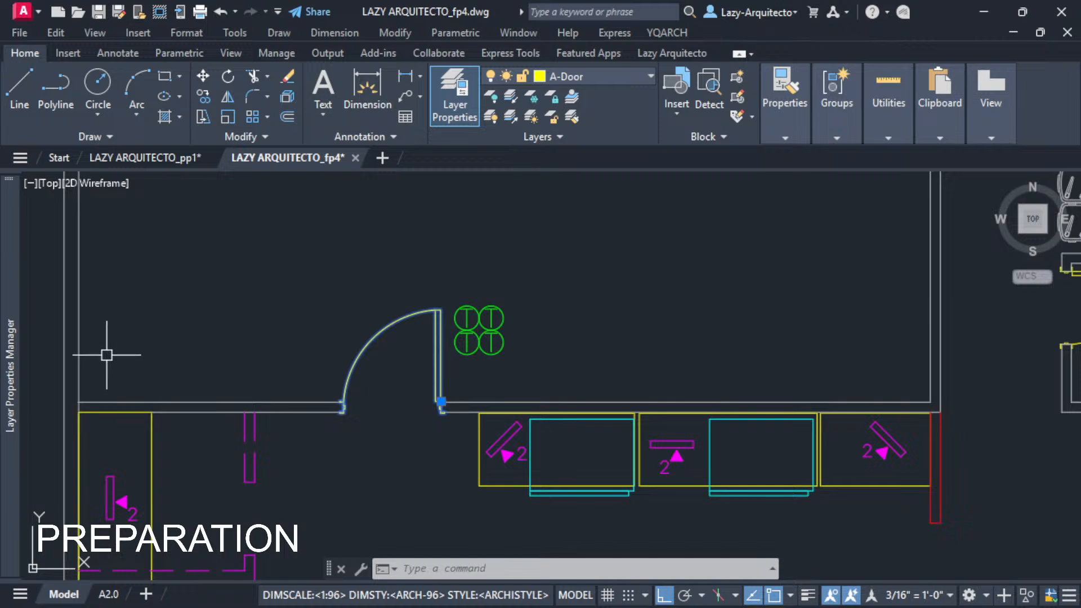
pyautogui.write('pr')
pyautogui.press('Return')
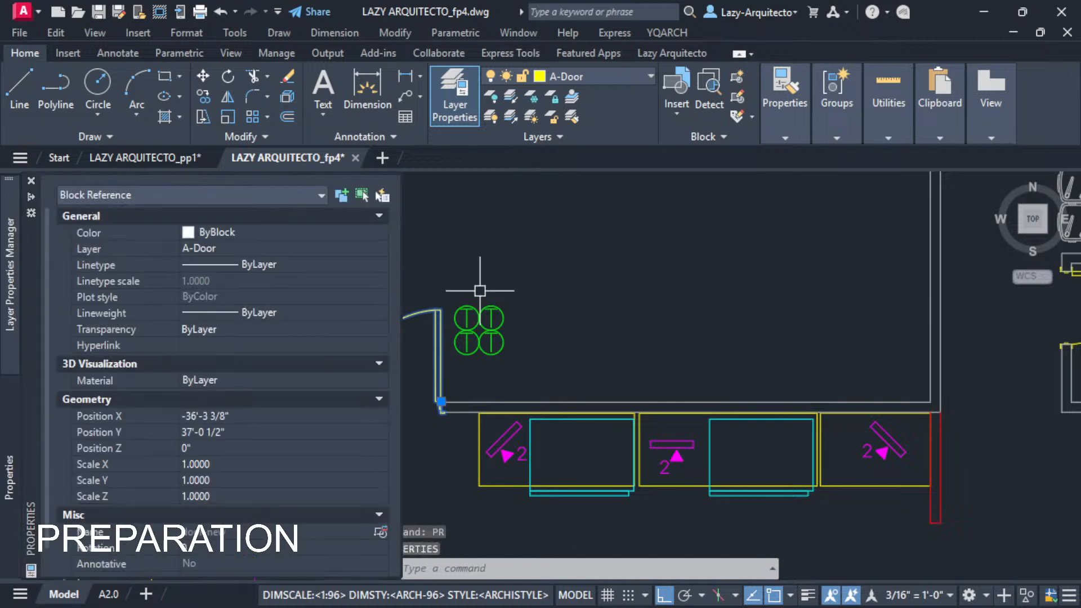
pyautogui.moveTo(552, 354); pyautogui.dragTo(750, 323, button='middle')
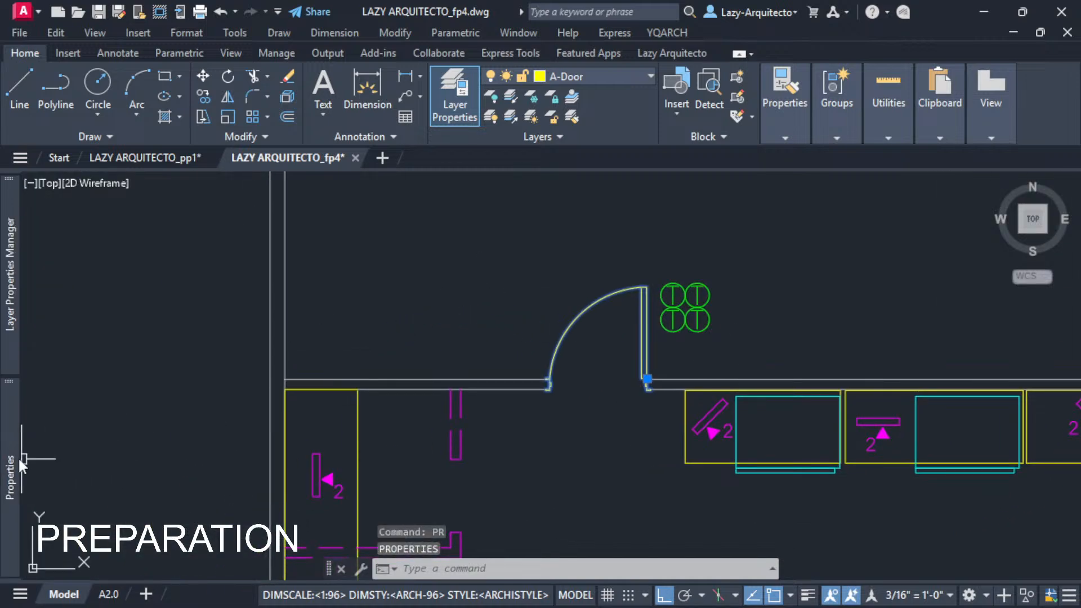
pyautogui.moveTo(19, 462)
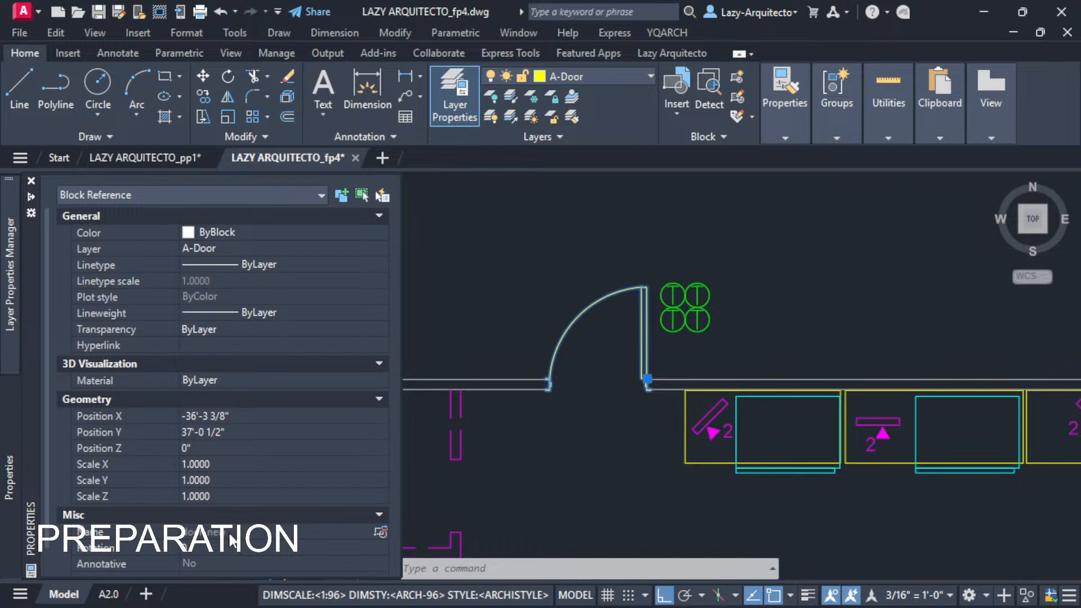
# - Deselect the door and use RENAME to give the door-new block the name DOOR
pyautogui.press('Escape')
pyautogui.write('RE')
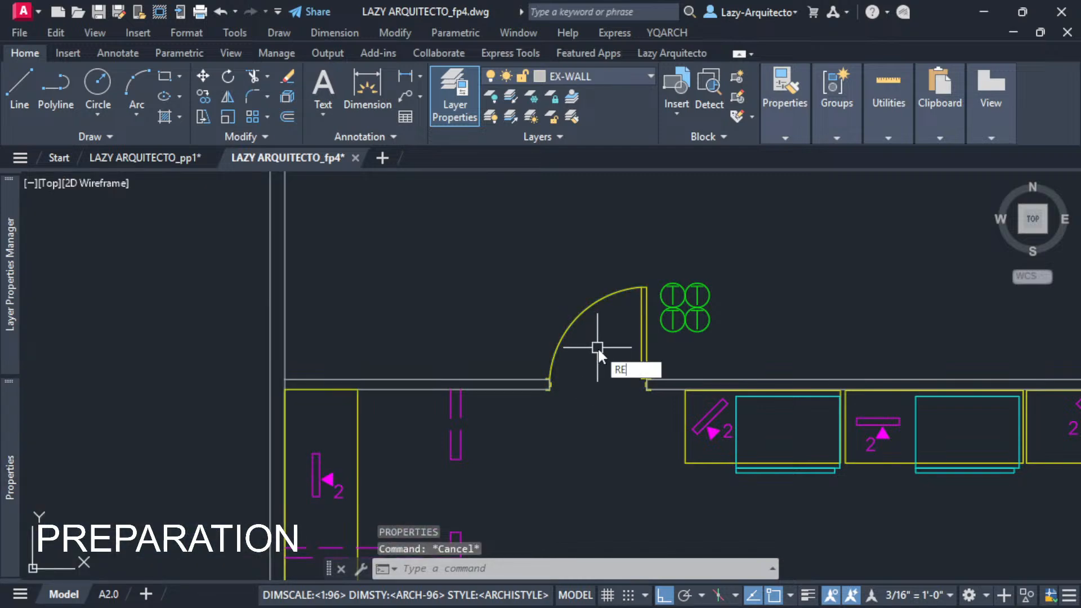
pyautogui.write('NAME')
pyautogui.press('Return')
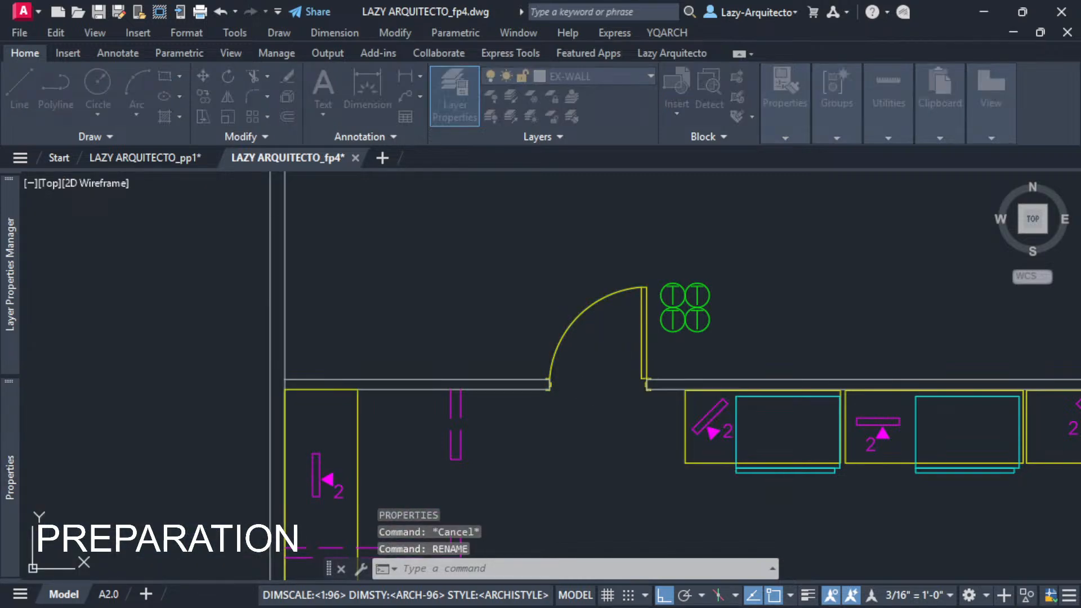
pyautogui.moveTo(563, 172); pyautogui.dragTo(350, 197)
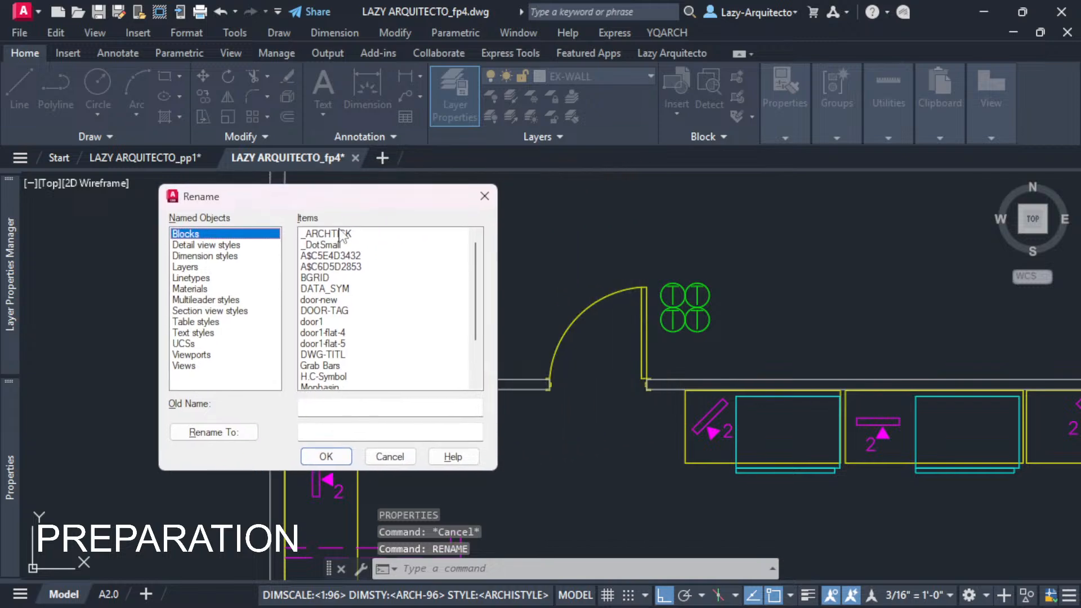
pyautogui.click(342, 311)
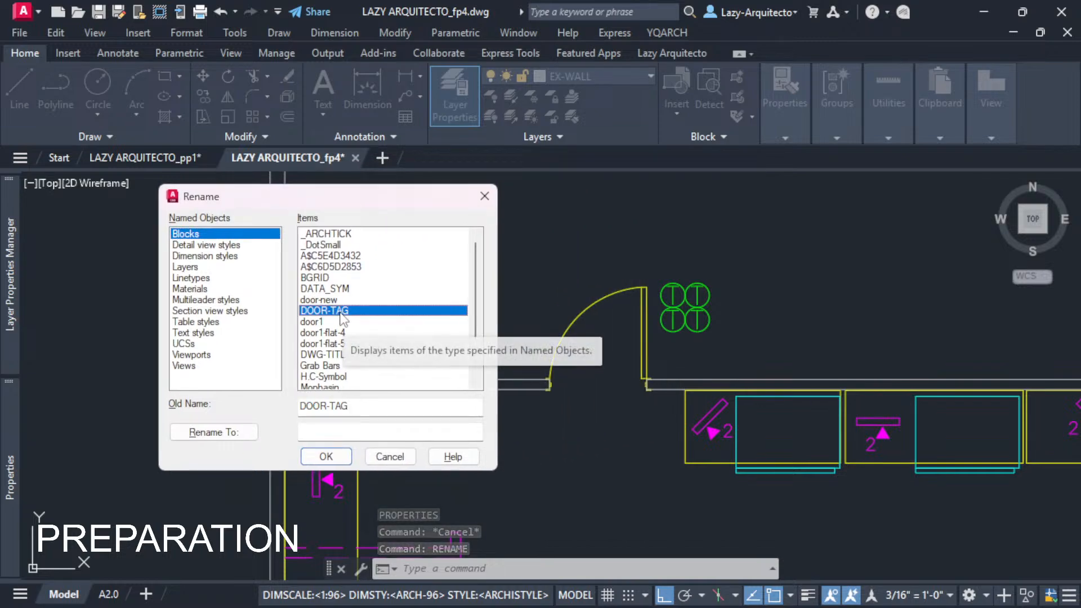
pyautogui.click(344, 321)
pyautogui.press('d')
pyautogui.press('d')
pyautogui.press('d')
pyautogui.press('d')
pyautogui.press('d')
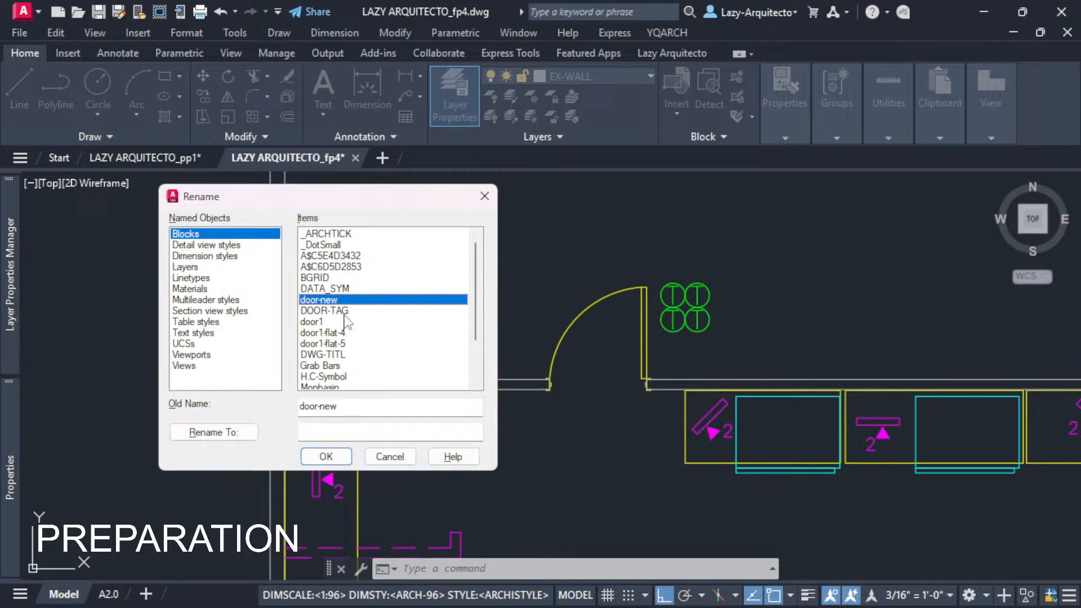
pyautogui.click(358, 431)
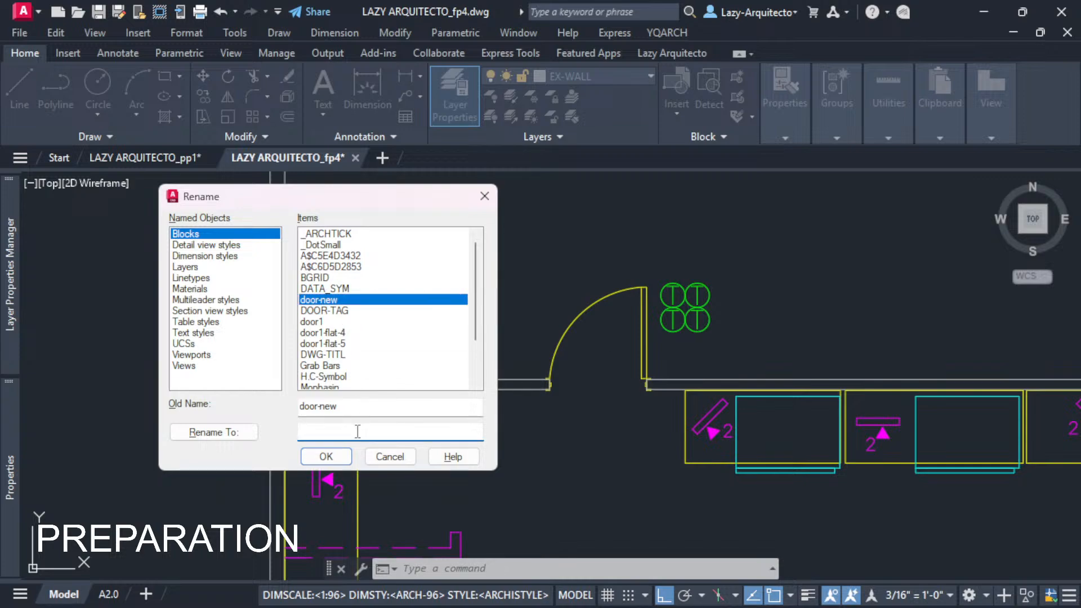
pyautogui.write('DOOR')
pyautogui.press('Return')
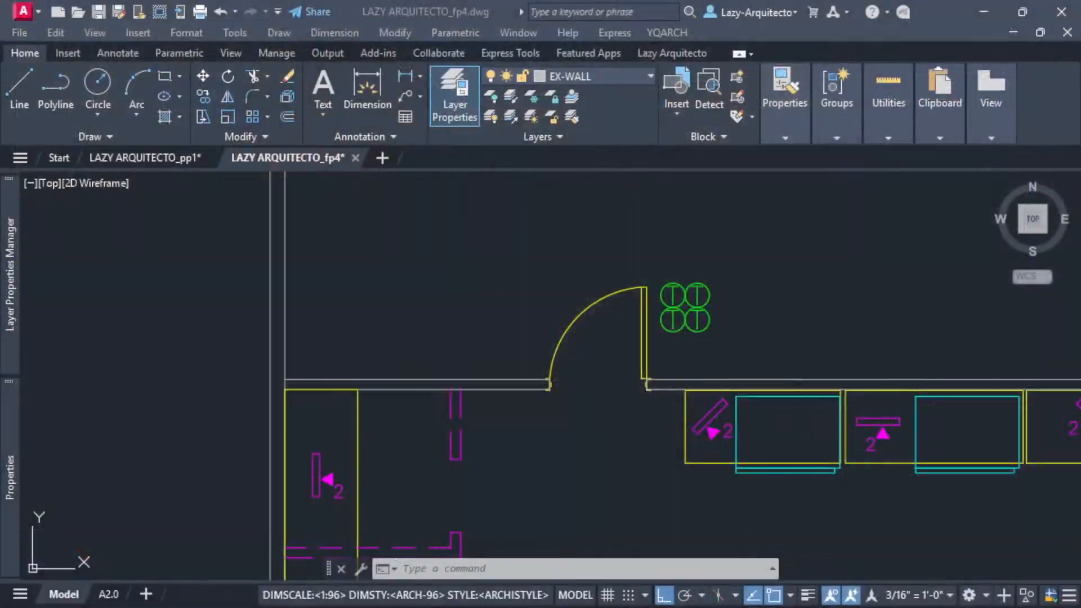
# - Select the kitchen door block again and examine it within the whole floor plan and up close
pyautogui.scroll(-3, 417, 327)
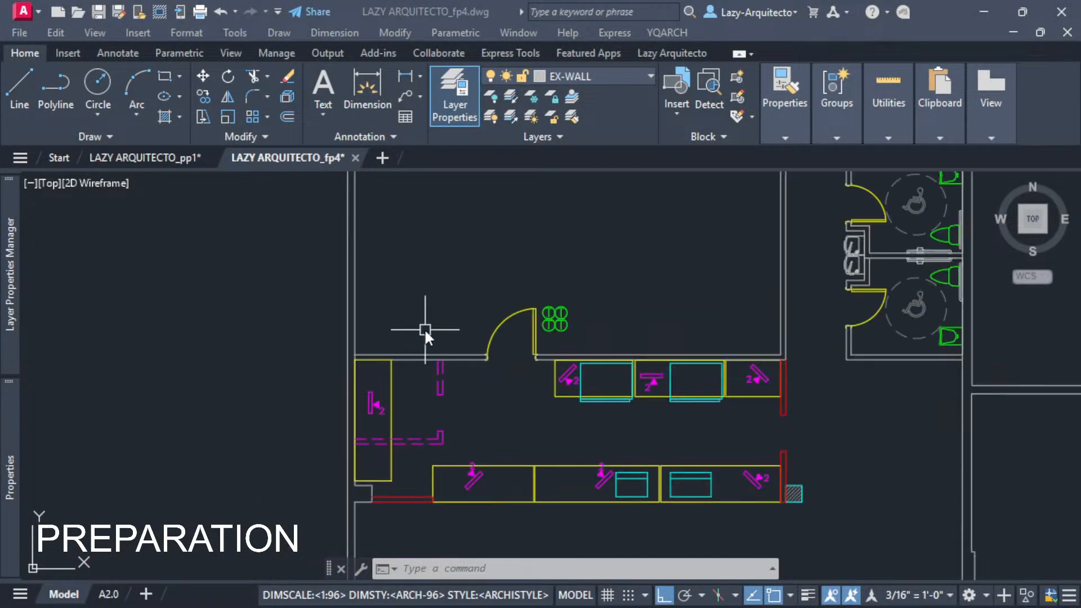
pyautogui.click(497, 323)
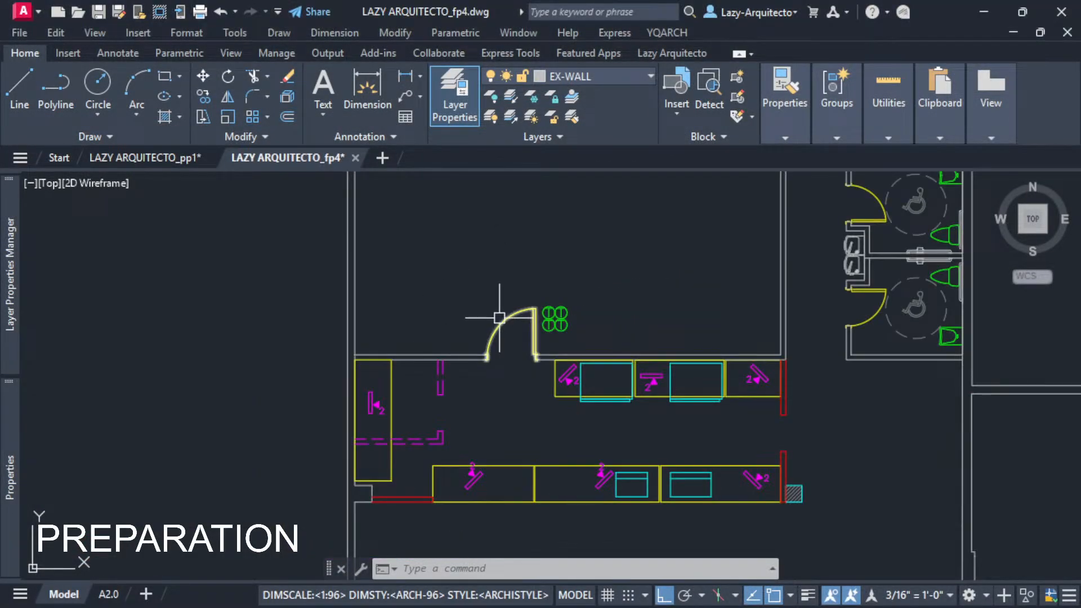
pyautogui.click(504, 313)
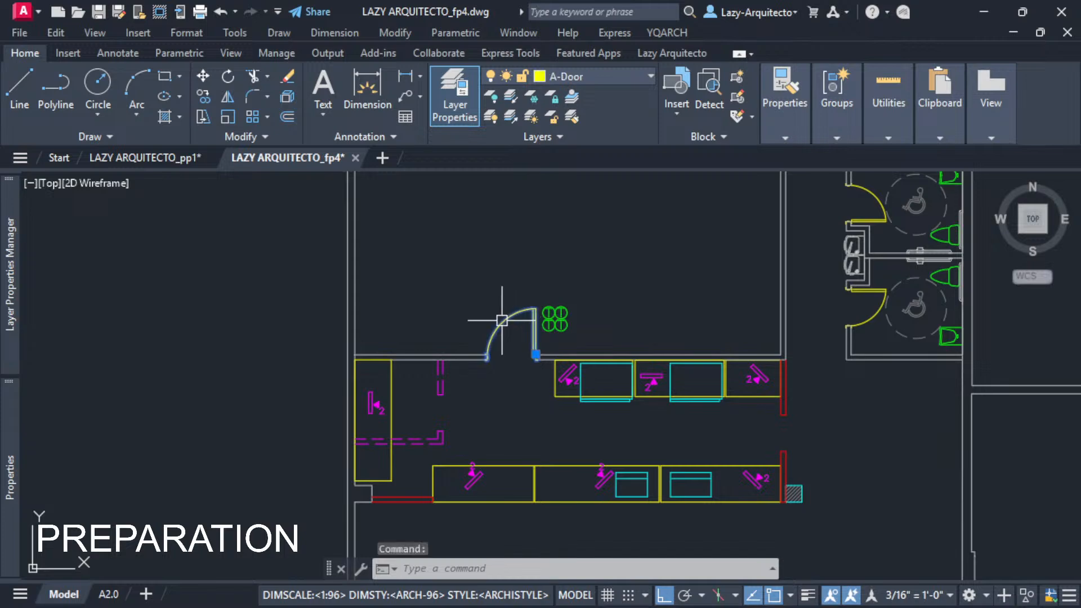
pyautogui.scroll(-3, 437, 333)
pyautogui.scroll(-3, 495, 330)
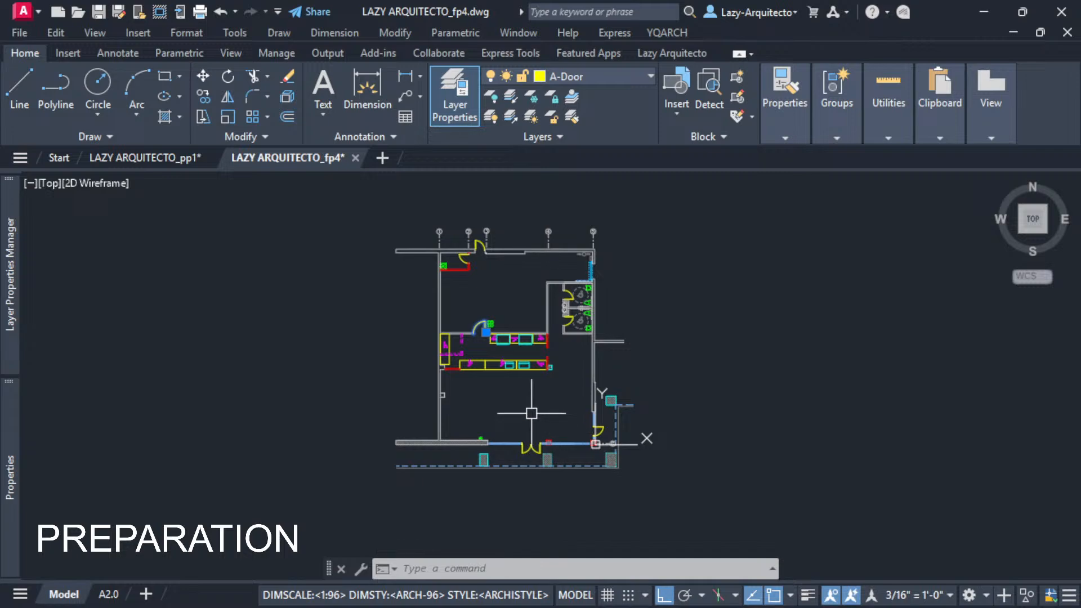
pyautogui.scroll(3, 480, 324)
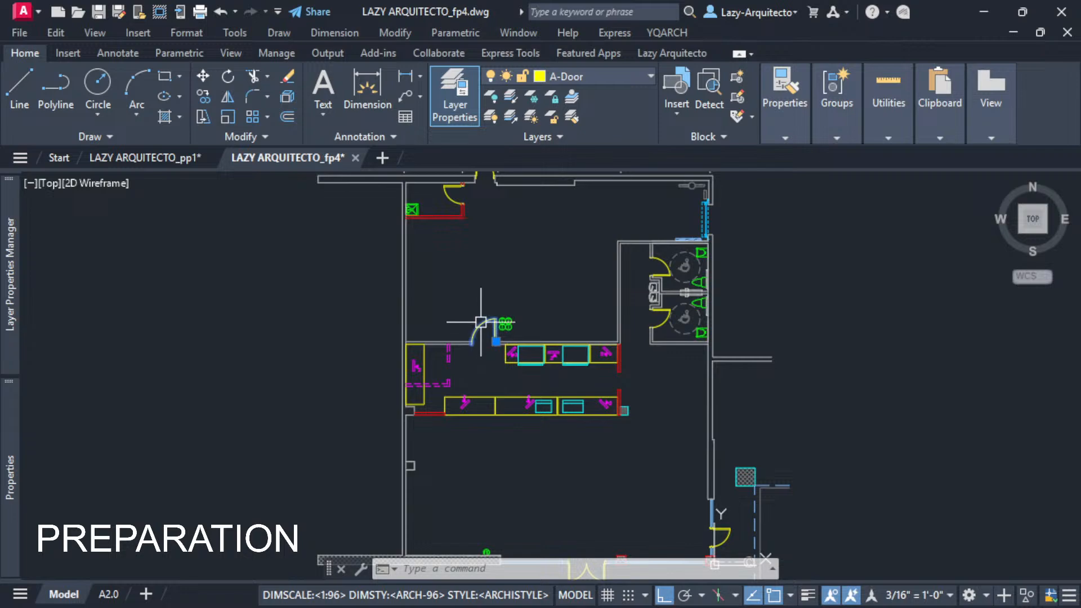
pyautogui.moveTo(480, 304); pyautogui.dragTo(482, 324, button='middle')
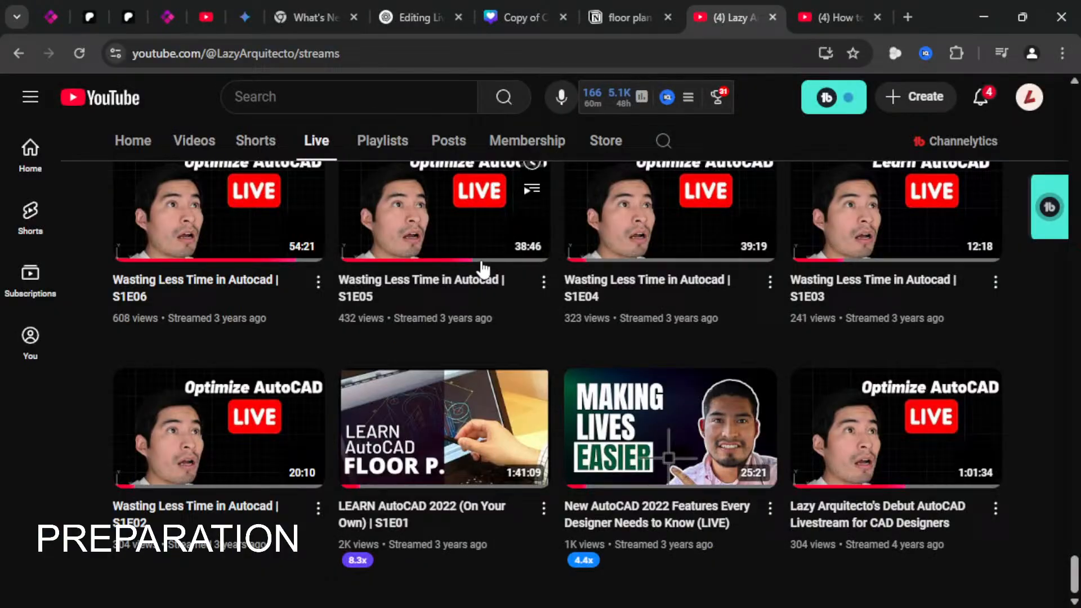
# - Switch to the YouTube channel page in Chrome and search the Lazy Arquitecto channel for PURGE
pyautogui.scroll(15, 562, 271)
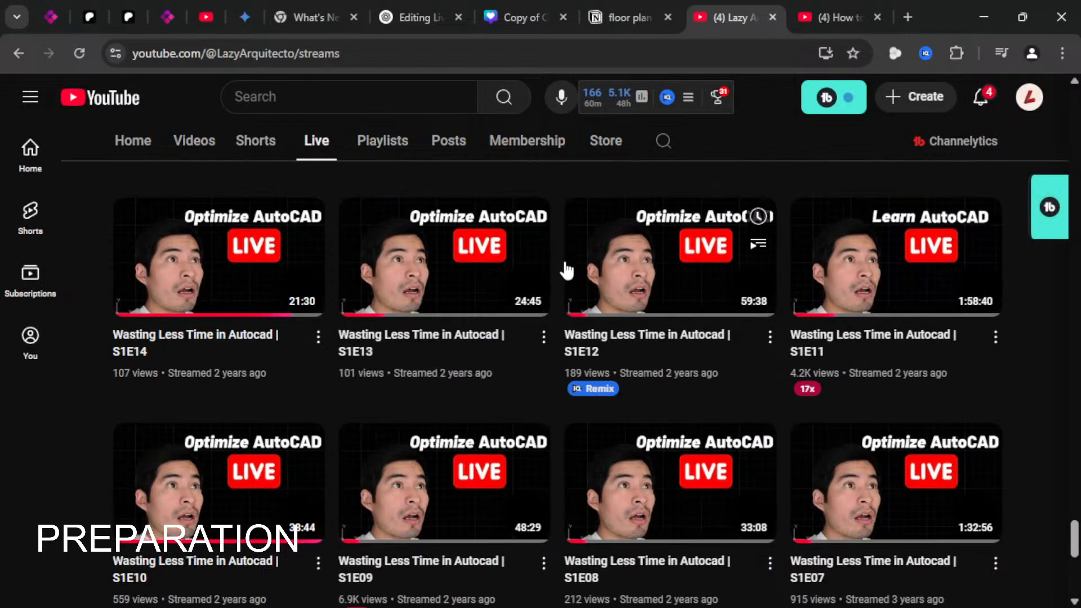
pyautogui.click(664, 145)
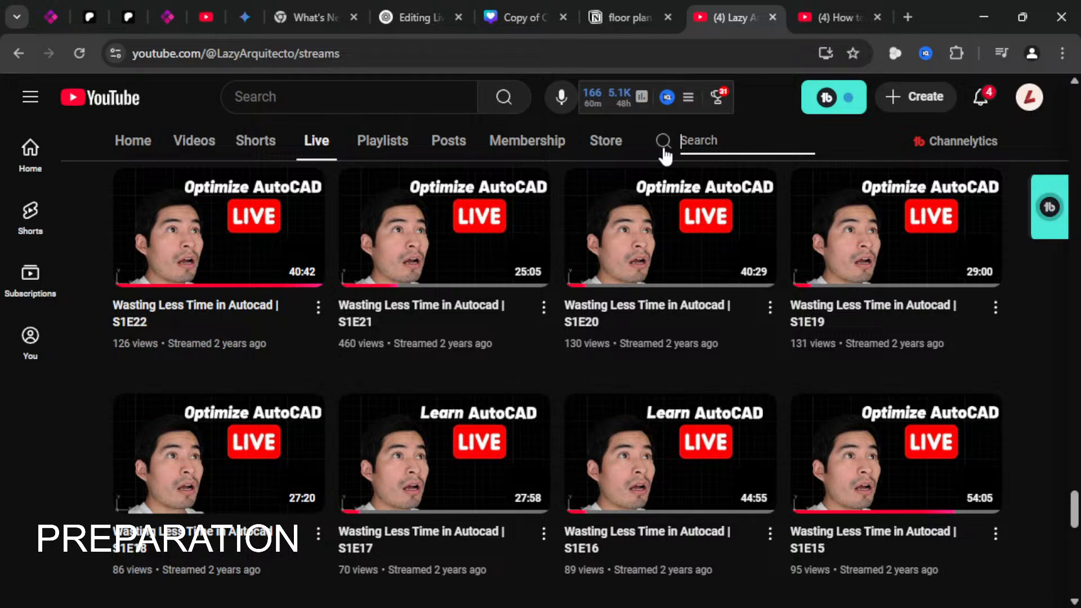
pyautogui.write('PURGE')
pyautogui.click(133, 141)
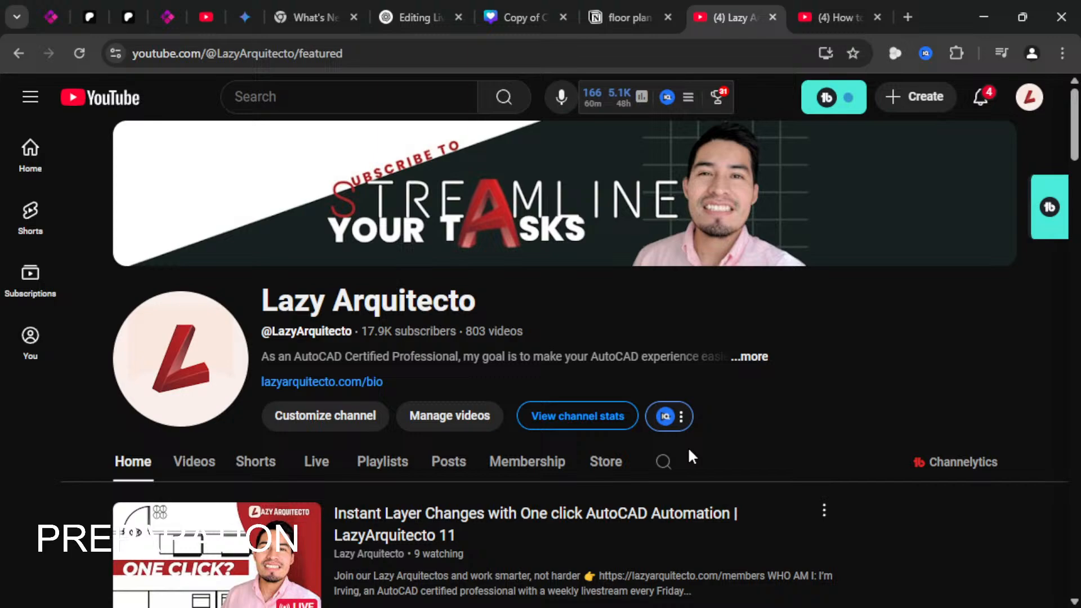
pyautogui.click(665, 463)
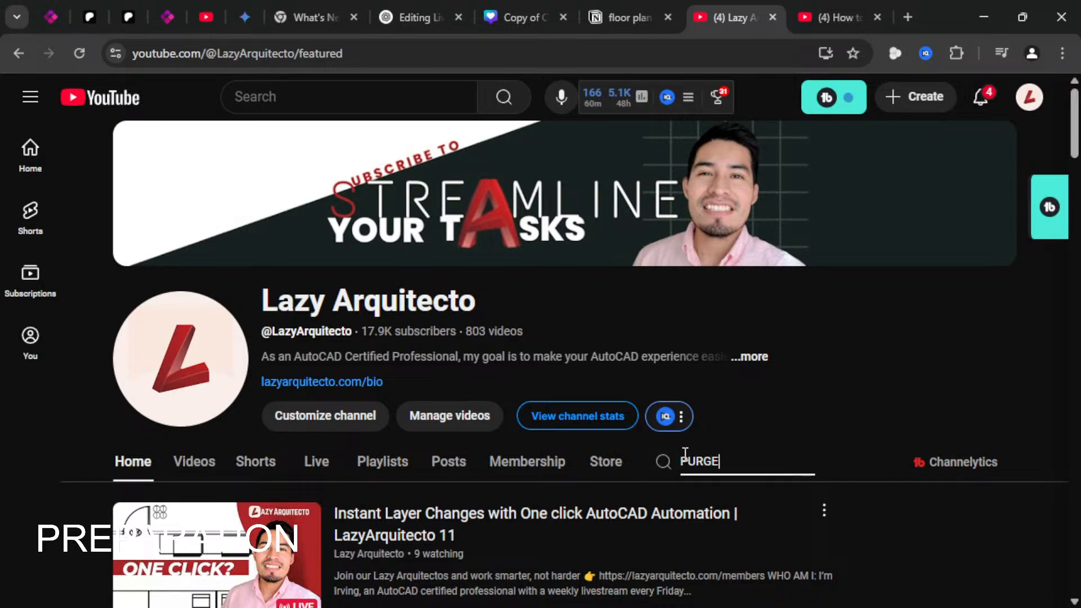
pyautogui.press('Return')
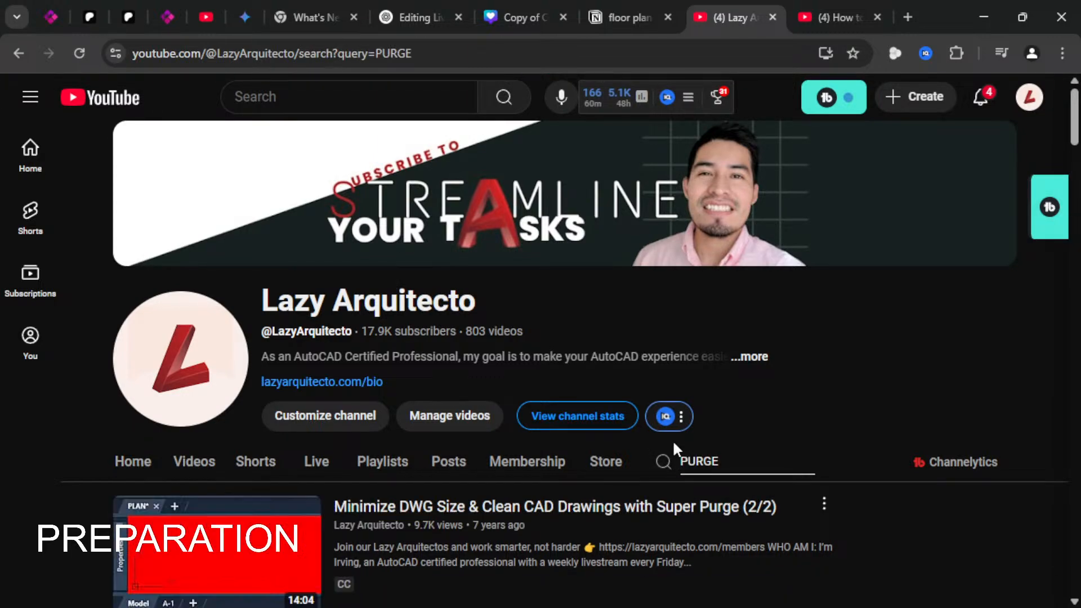
# - Look through the channel's PURGE search results for videos on cleaning drawings and reducing AutoCAD file size
pyautogui.scroll(-2, 660, 408)
pyautogui.scroll(-1, 774, 485)
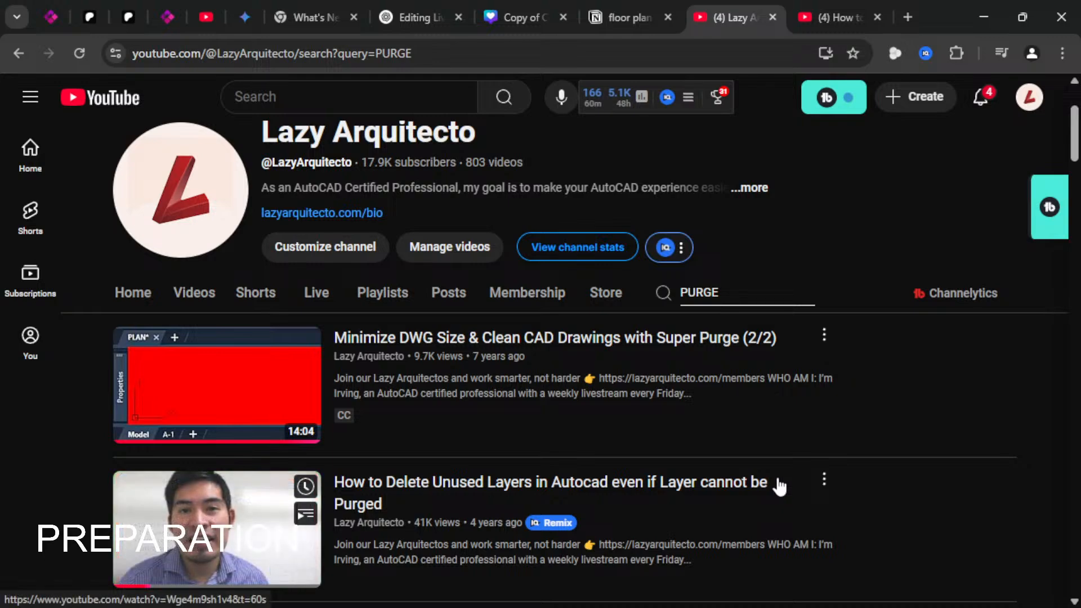
pyautogui.scroll(-2, 788, 473)
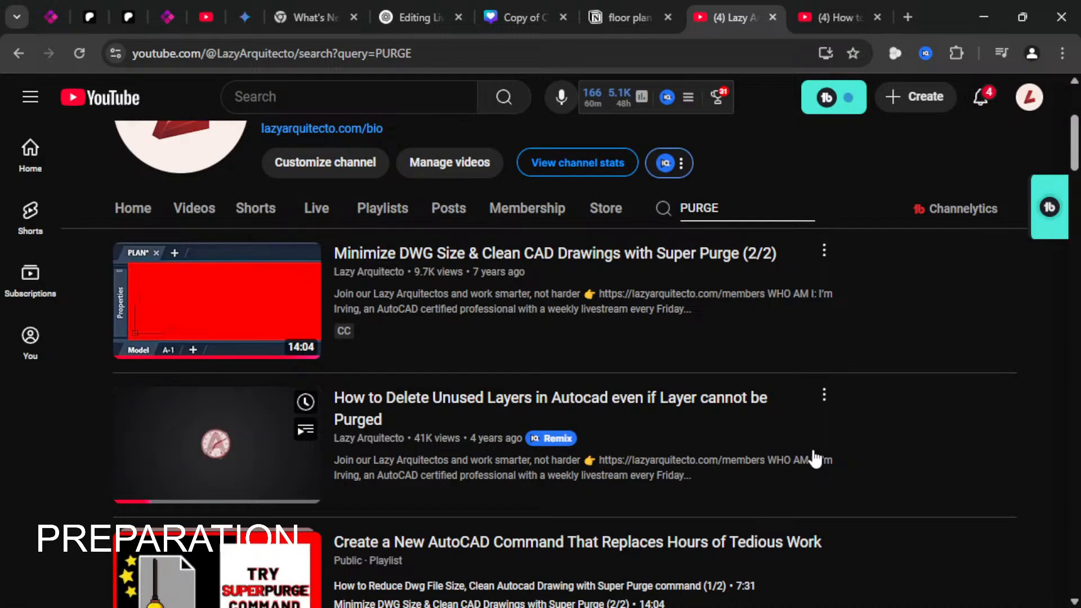
pyautogui.scroll(-2, 814, 458)
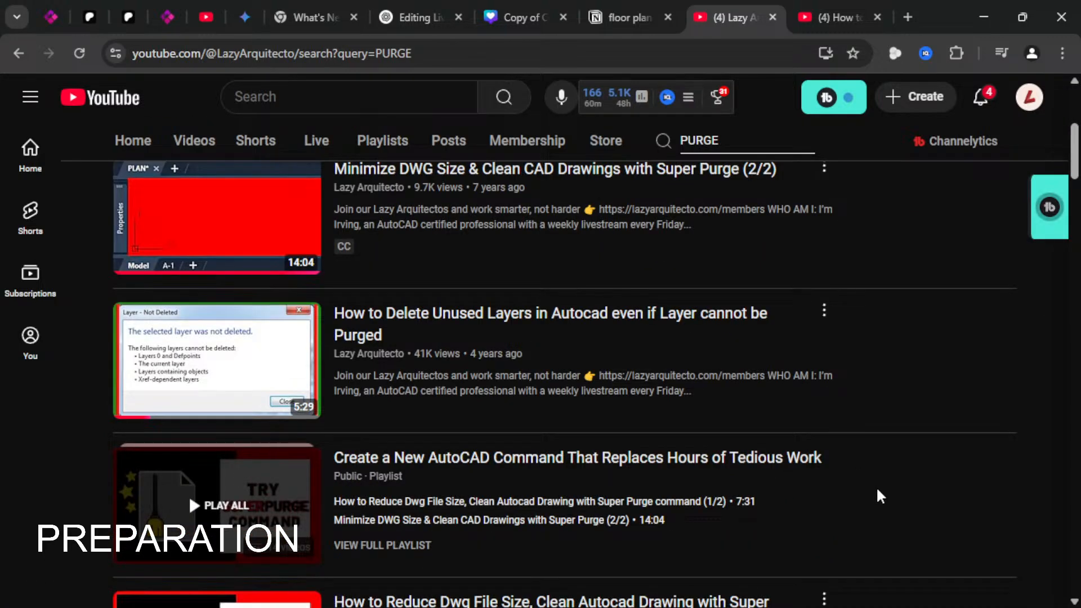
pyautogui.scroll(-2, 879, 491)
pyautogui.scroll(-3, 877, 489)
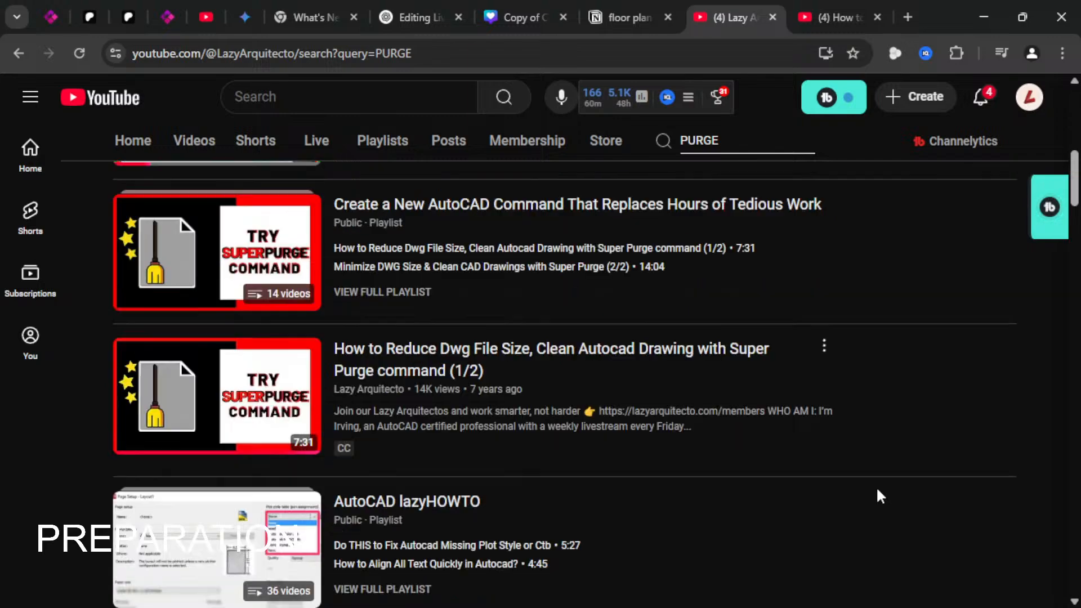
pyautogui.scroll(-1, 880, 492)
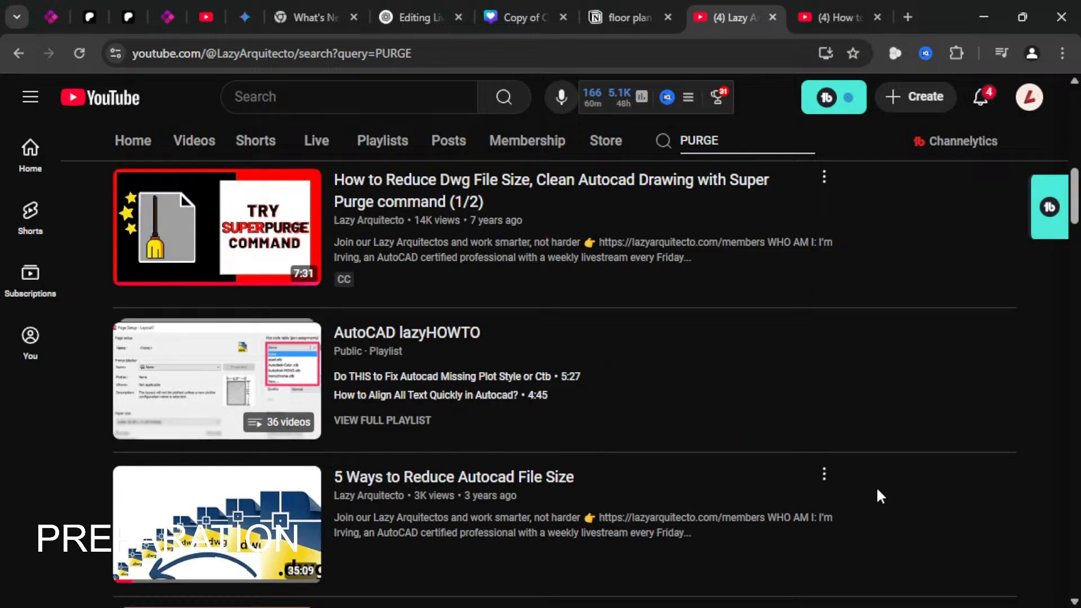
pyautogui.scroll(-2, 877, 489)
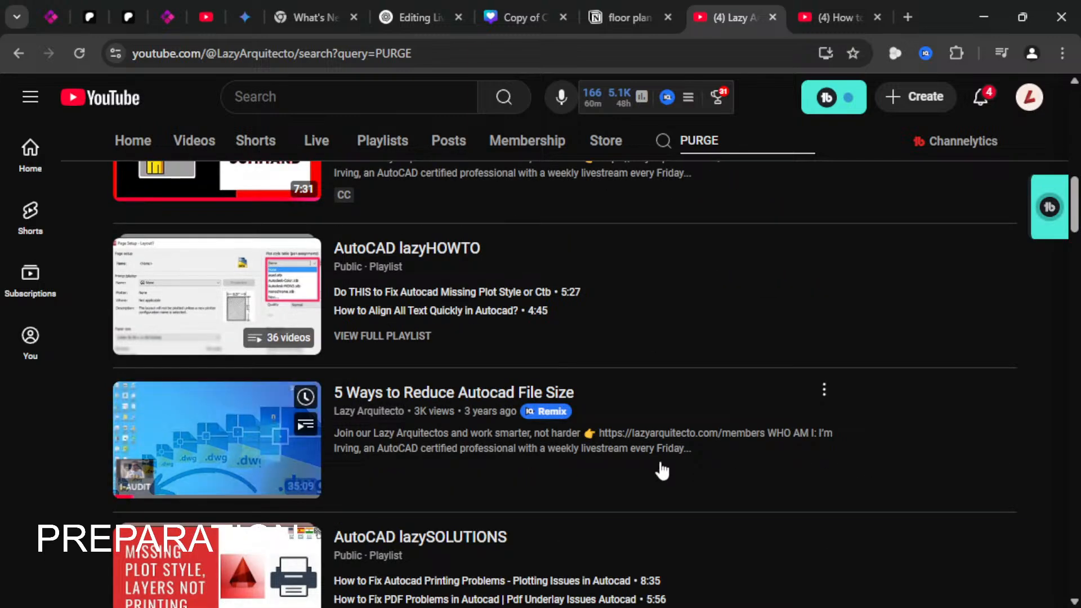
pyautogui.scroll(-1, 660, 466)
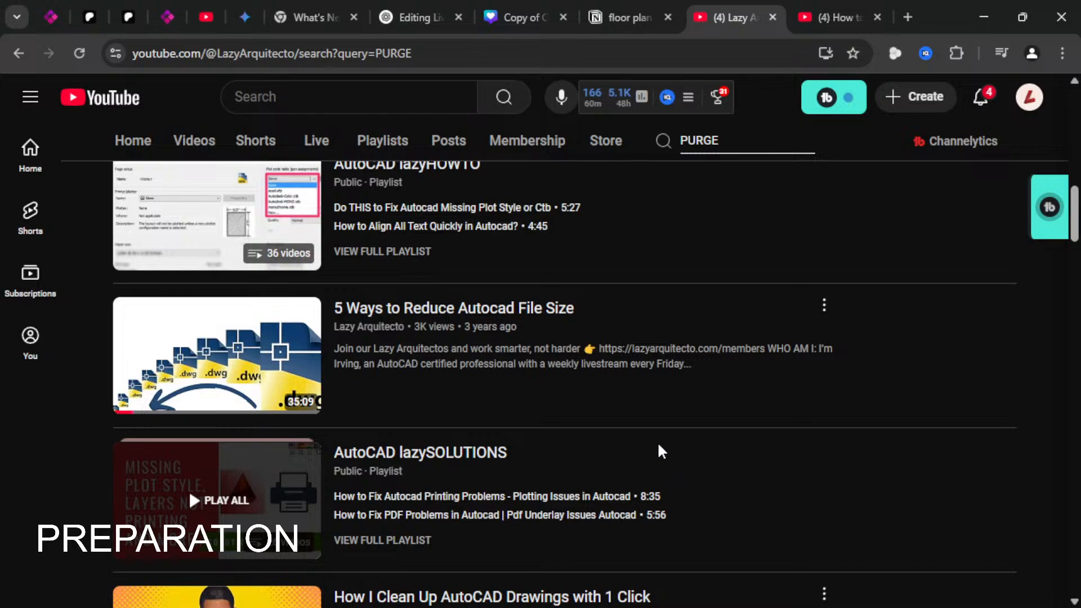
pyautogui.moveTo(434, 322)
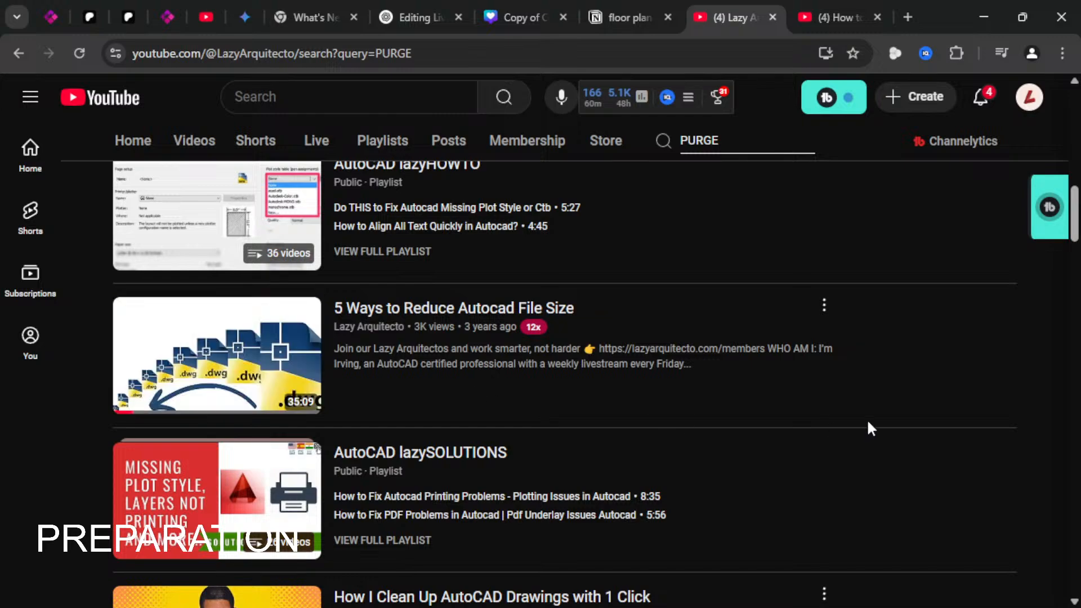
pyautogui.scroll(-1, 863, 425)
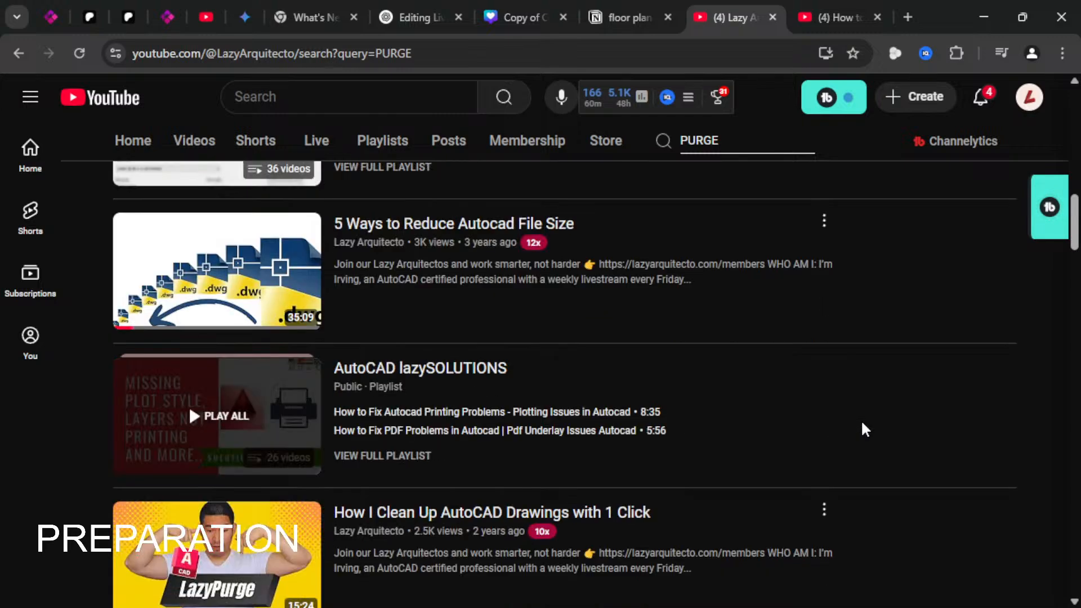
# - Browse further through the PURGE results and return to the Super Purge and unused-layer deletion videos
pyautogui.scroll(-1, 865, 429)
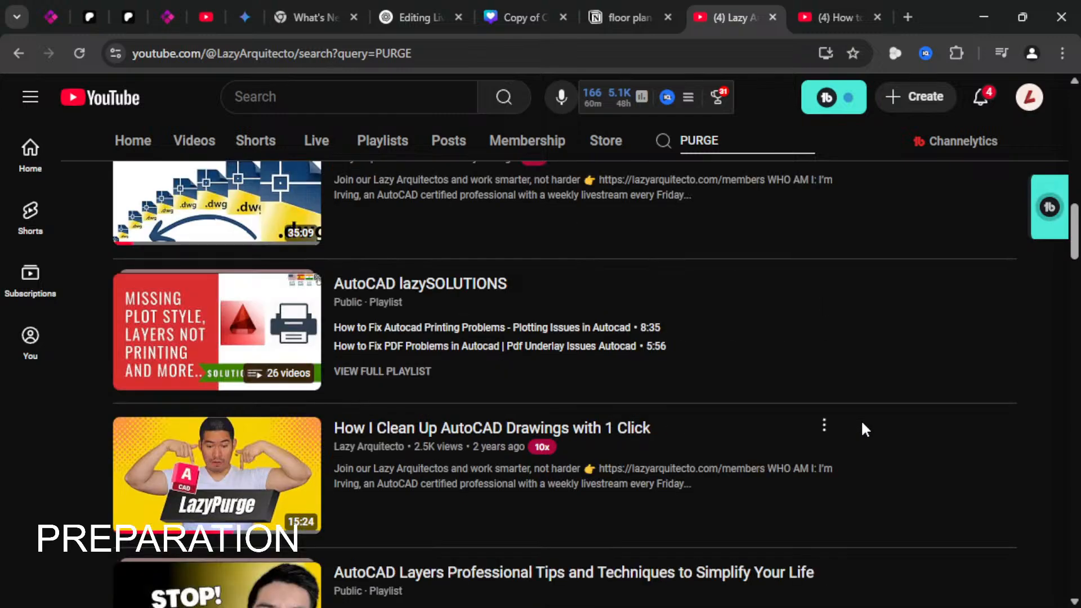
pyautogui.scroll(-2, 865, 430)
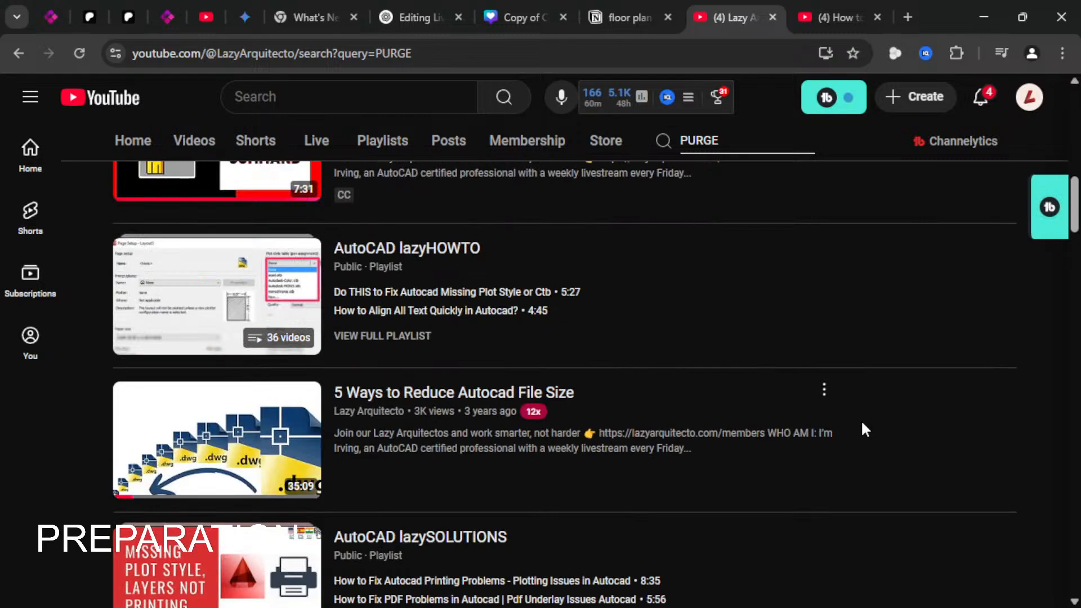
pyautogui.scroll(5, 866, 430)
pyautogui.scroll(5, 865, 429)
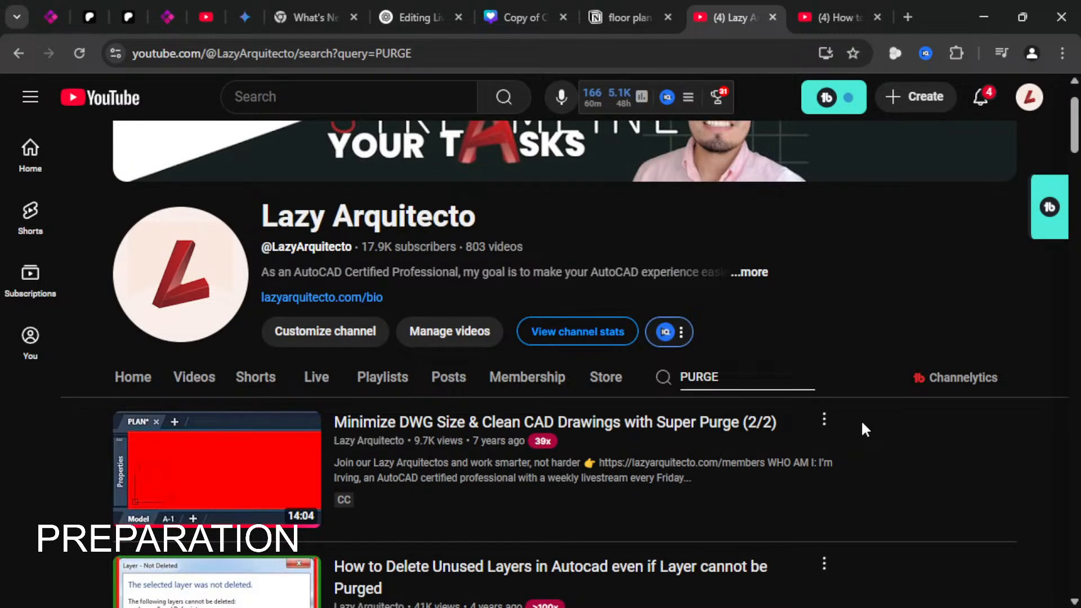
pyautogui.scroll(-3, 865, 429)
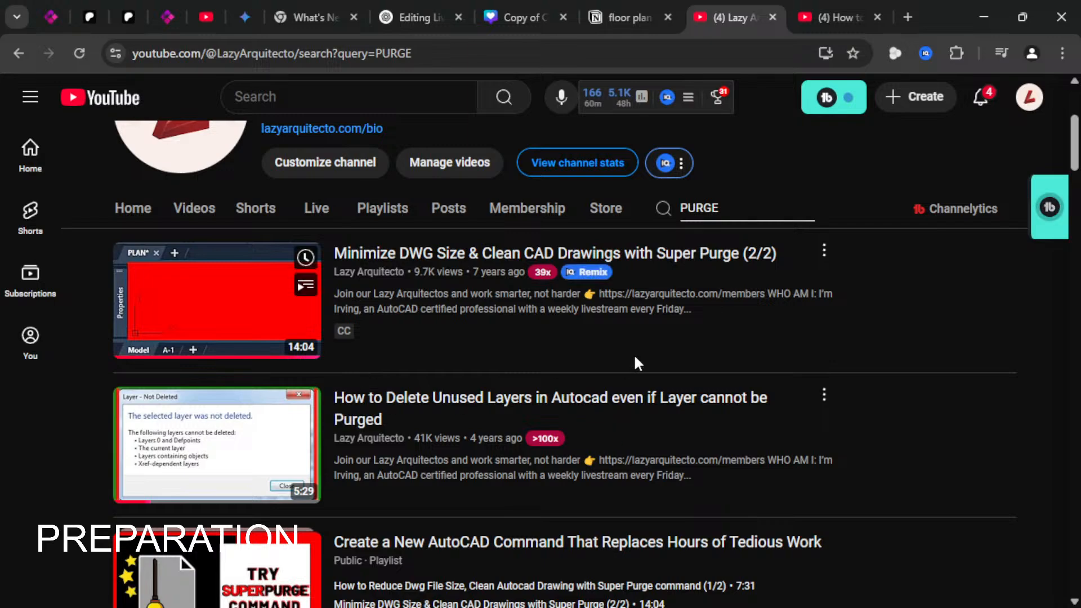
pyautogui.moveTo(650, 344)
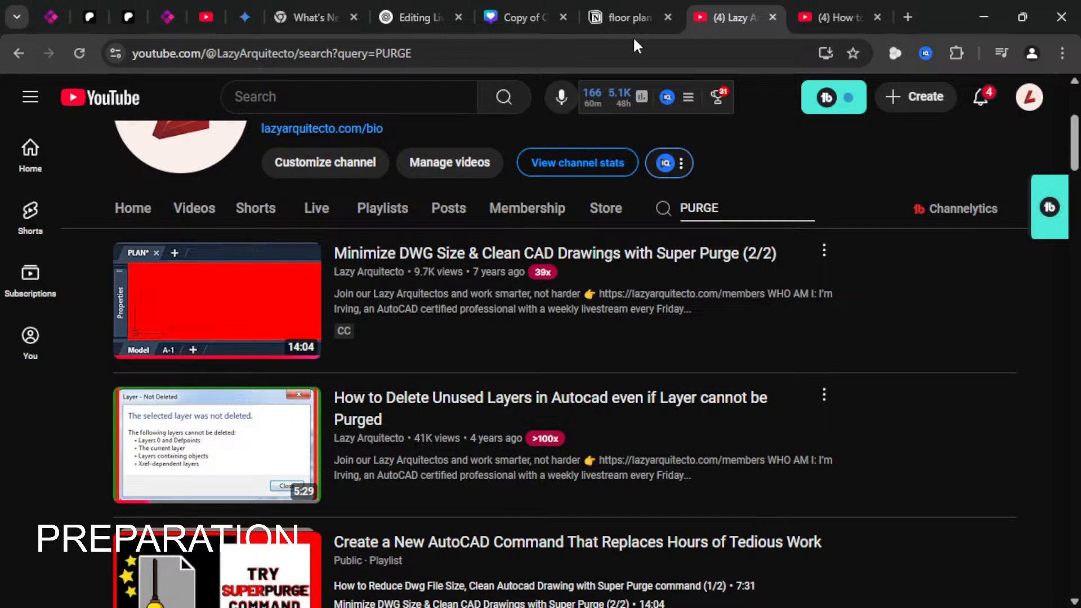
# - Switch back to AutoCAD and deselect the kitchen door block in the LAZY ARQUITECTO_fp4 drawing
pyautogui.click(983, 17)
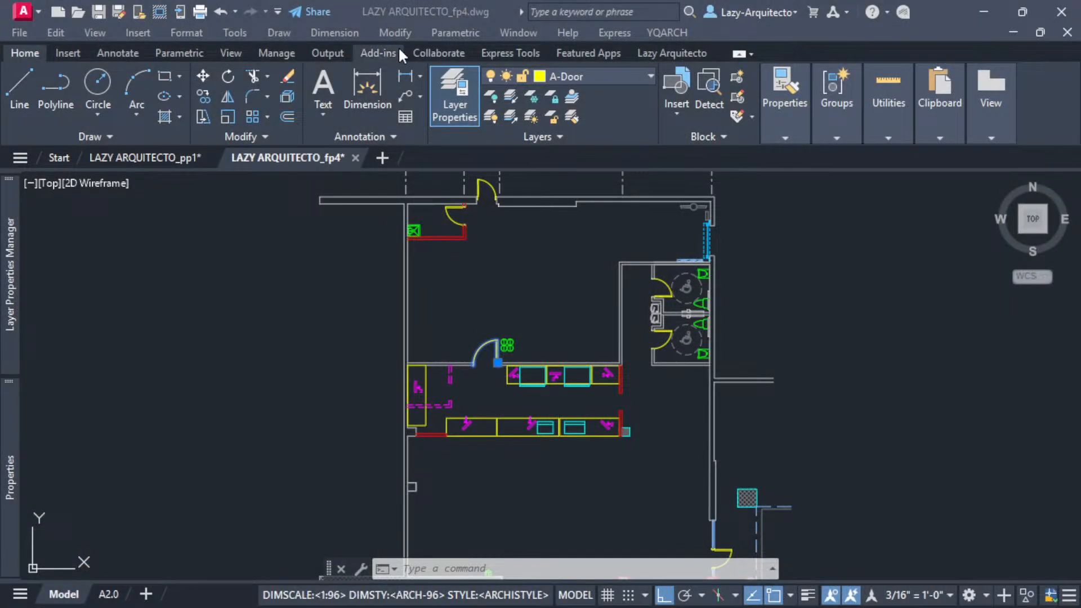
pyautogui.click(559, 328)
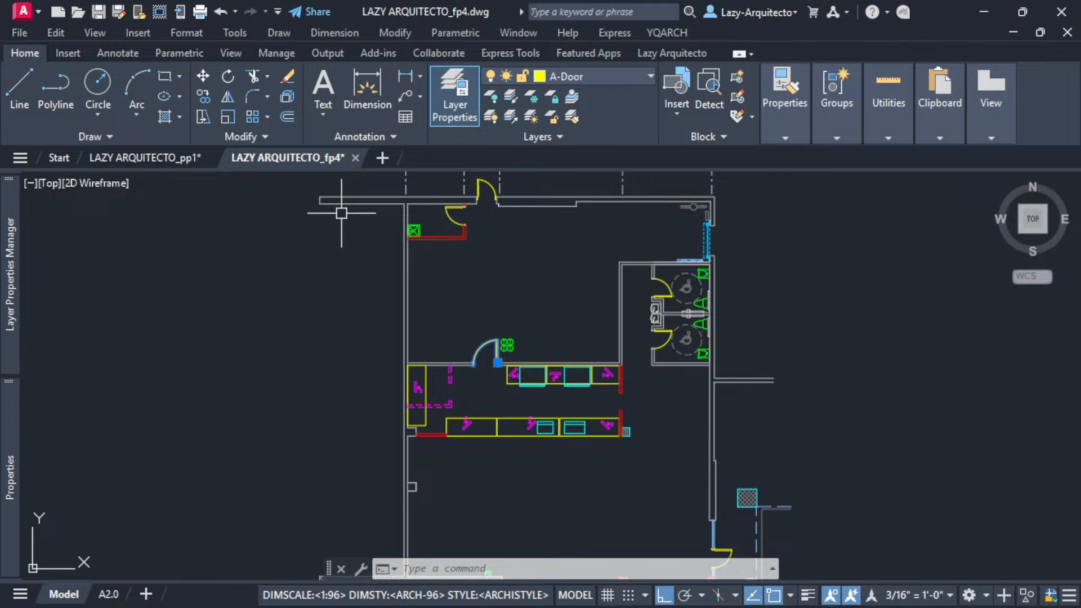
pyautogui.moveTo(471, 321); pyautogui.dragTo(366, 309, button='middle')
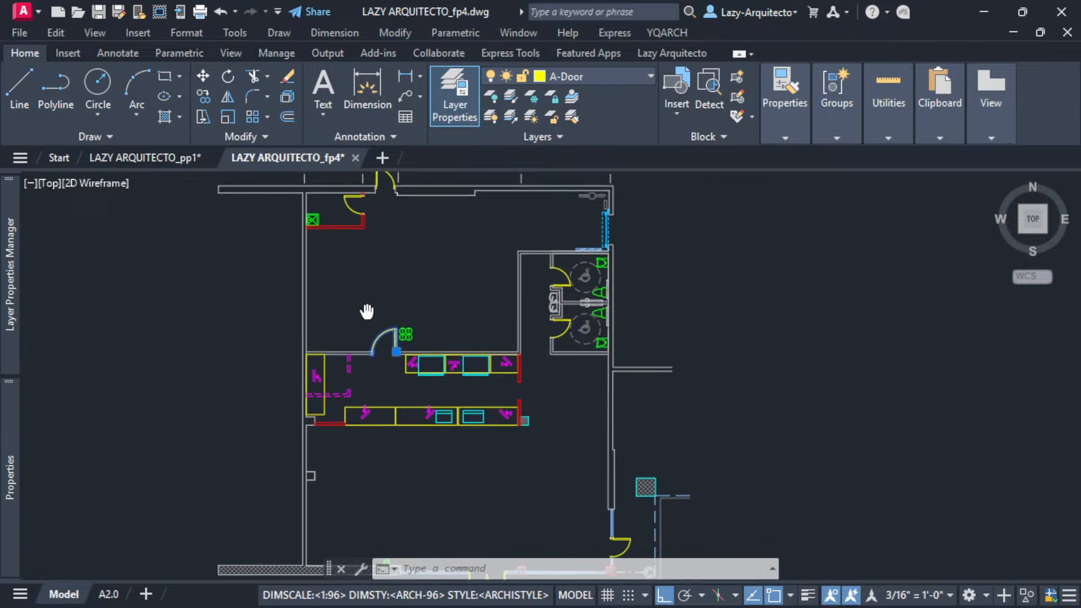
pyautogui.hotkey('alt', 'Tab')
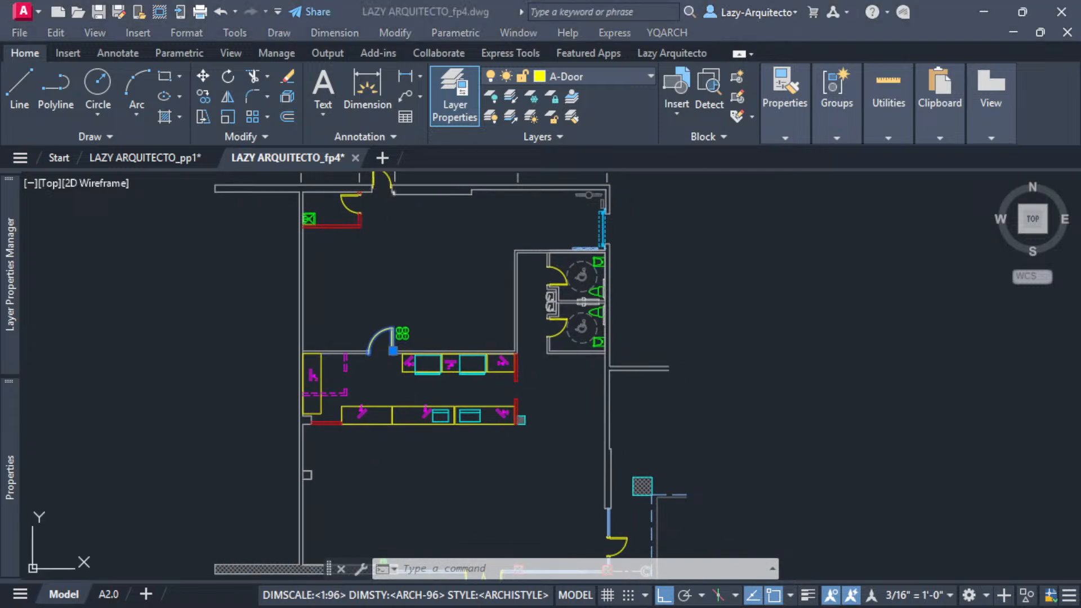
pyautogui.click(623, 404)
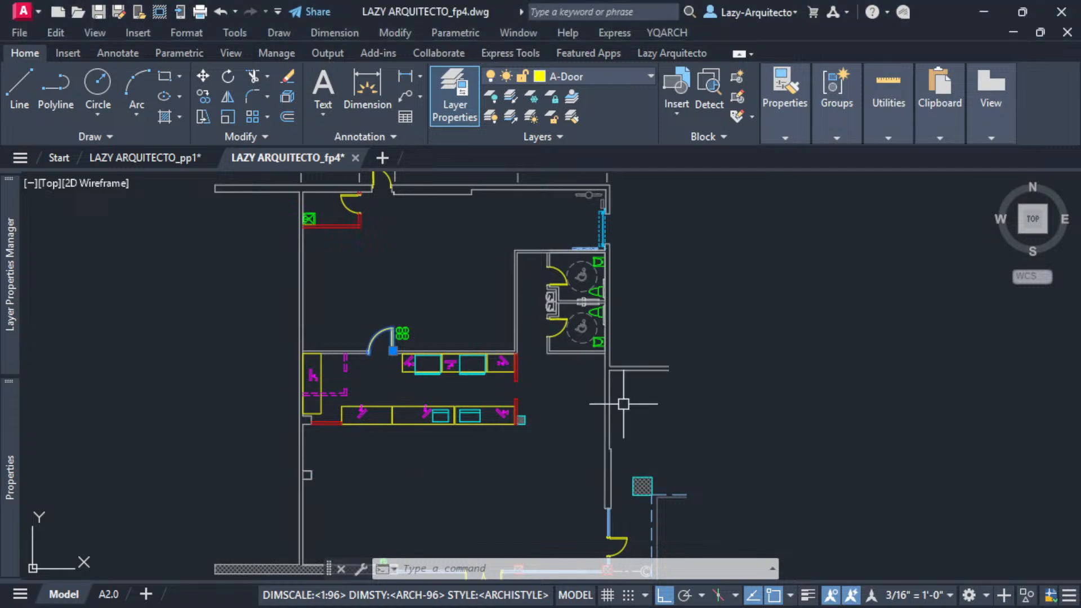
pyautogui.scroll(-4, 623, 404)
pyautogui.moveTo(532, 344); pyautogui.dragTo(459, 299, button='middle')
pyautogui.press('Escape')
pyautogui.scroll(4, 466, 329)
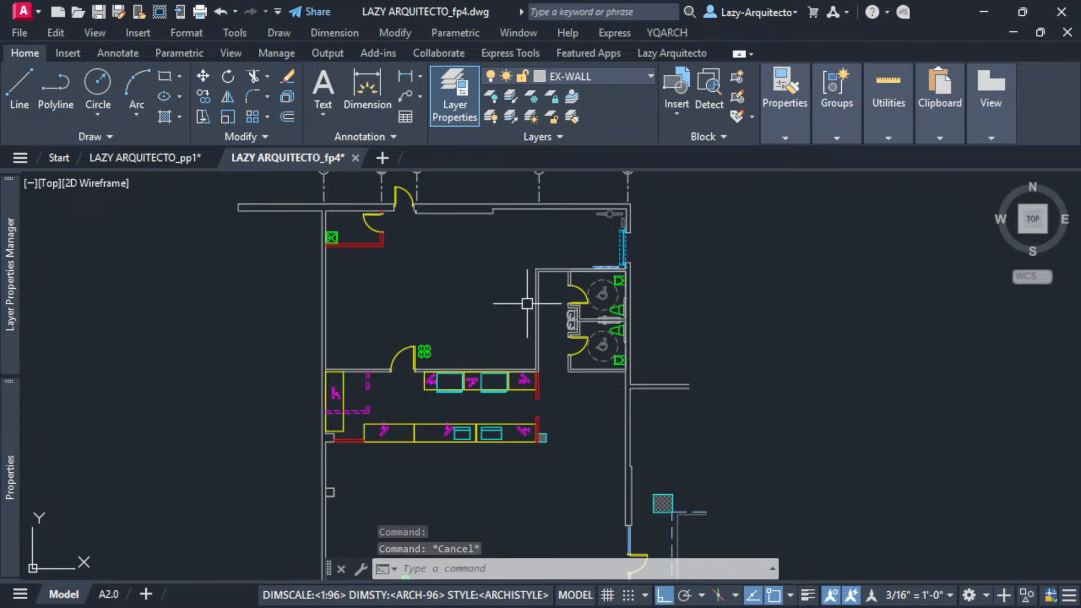
# - Compare the LAZY ARQUITECTO_pp1 drawing with the LAZY ARQUITECTO_fp4 floor plan, finishing in pp1
pyautogui.click(120, 152)
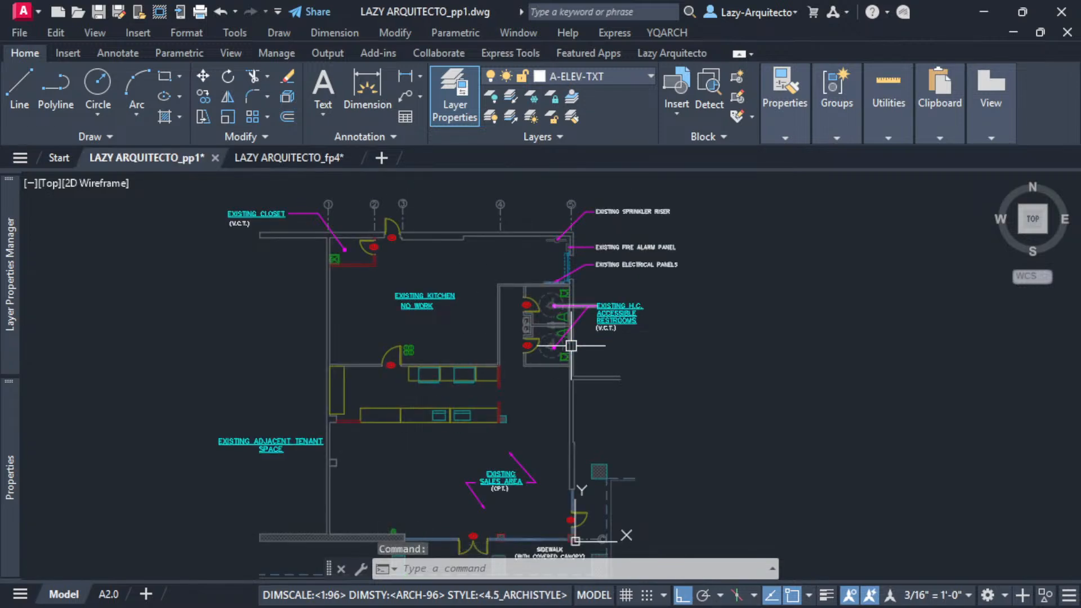
pyautogui.moveTo(569, 340); pyautogui.dragTo(644, 328, button='middle')
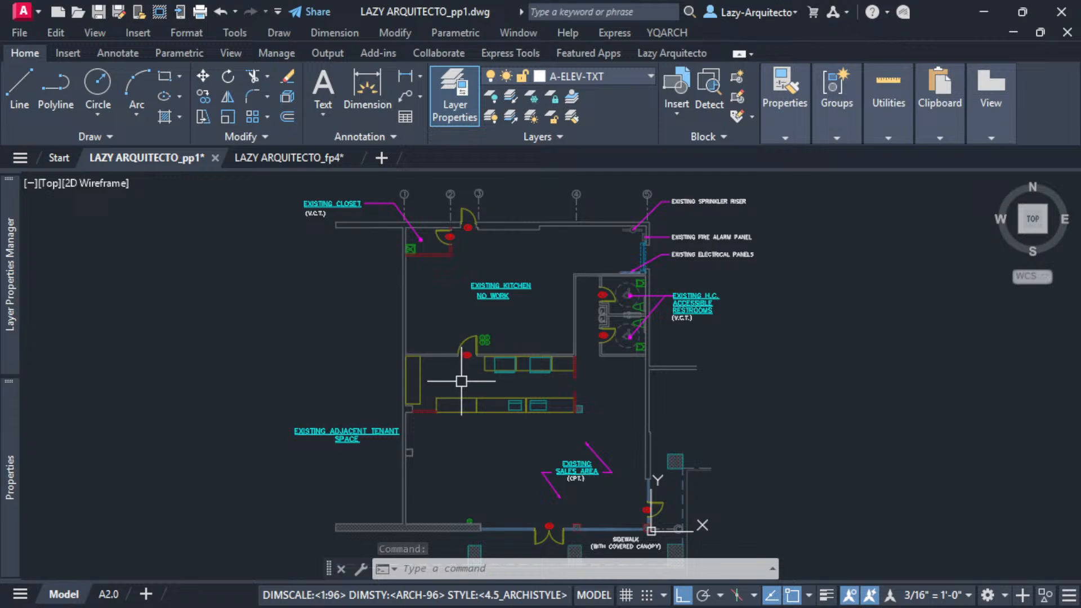
pyautogui.click(305, 159)
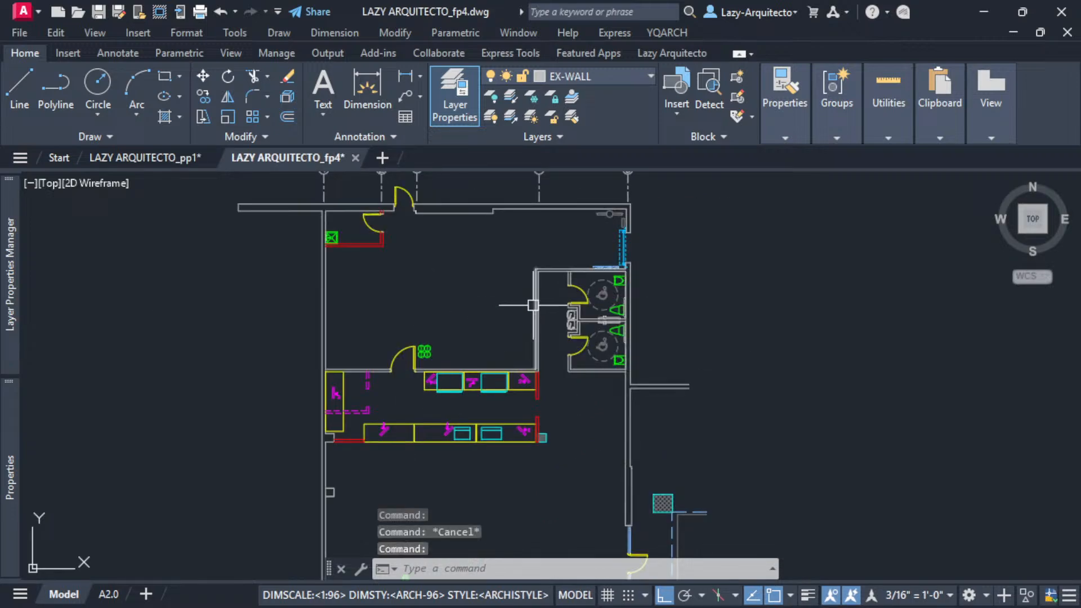
pyautogui.click(161, 158)
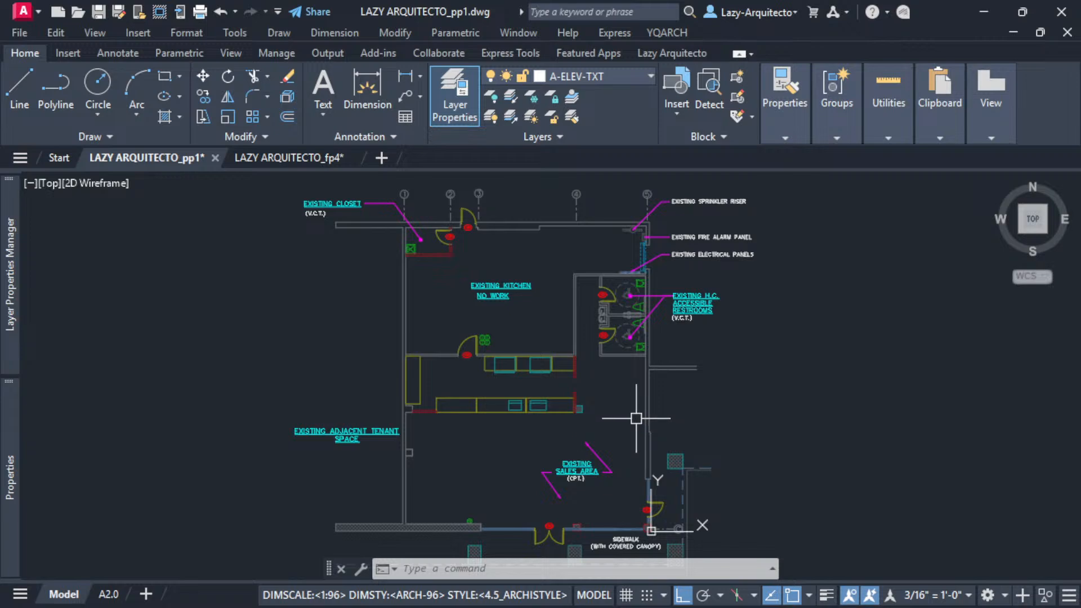
pyautogui.moveTo(635, 421); pyautogui.dragTo(589, 417, button='middle')
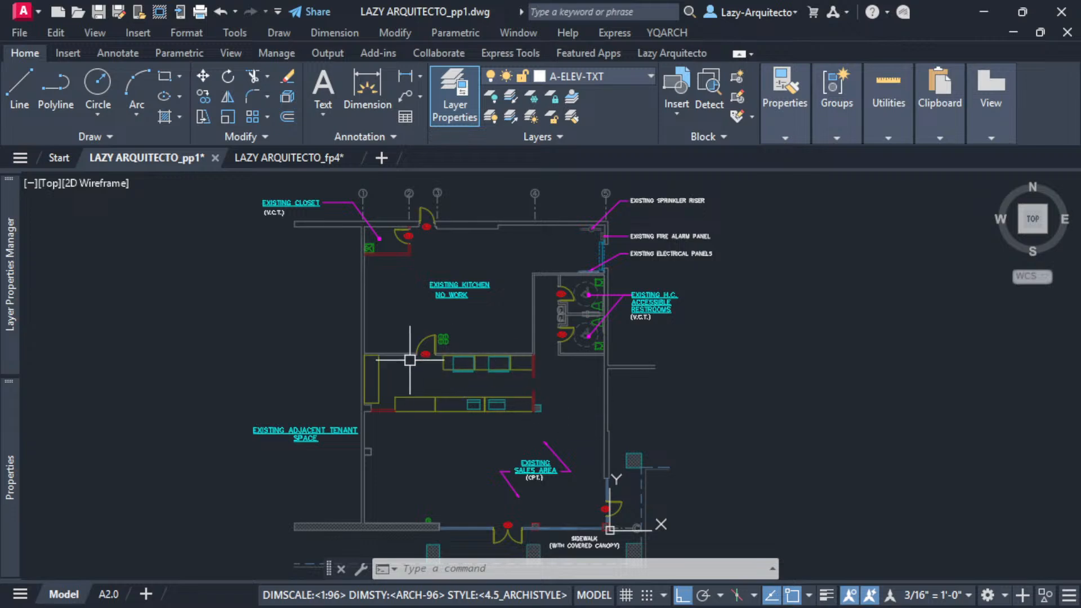
# - Examine the counters and equipment below the existing kitchen in the pp1 plan, both up close and in context
pyautogui.scroll(3, 424, 405)
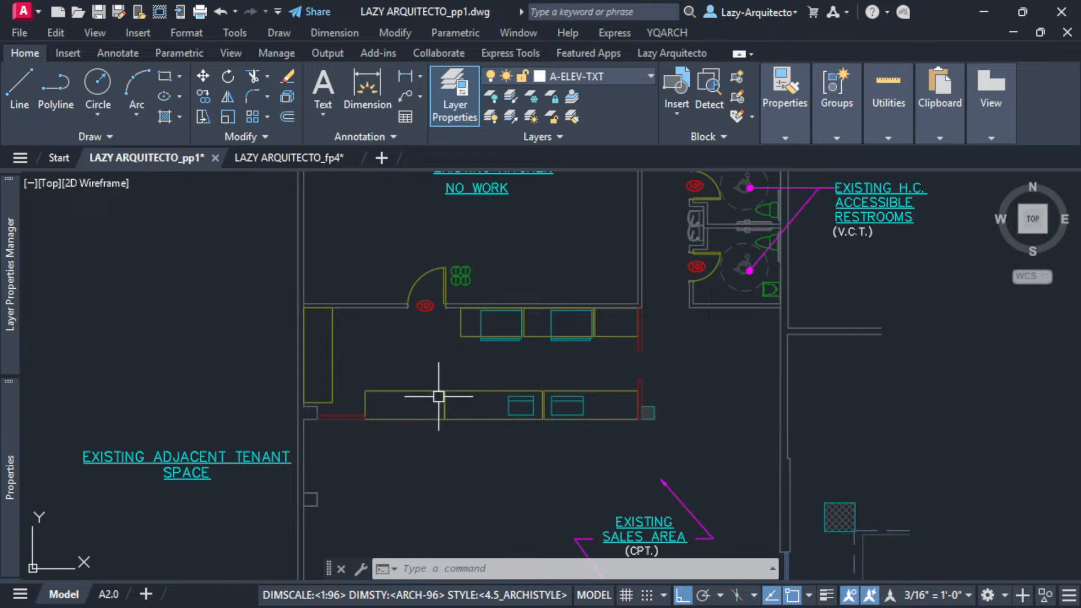
pyautogui.scroll(-3, 477, 434)
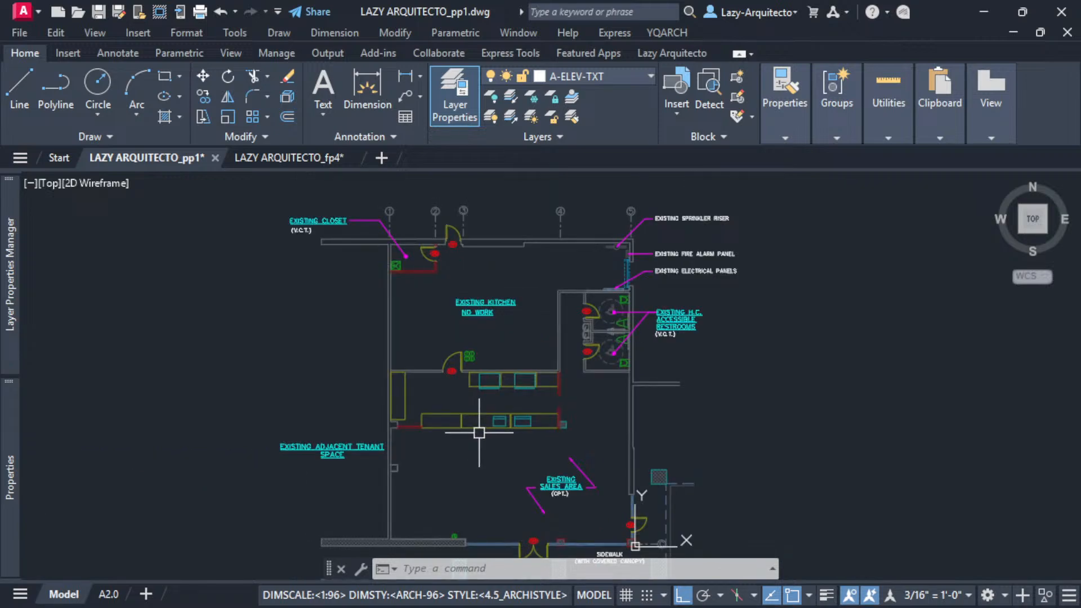
pyautogui.scroll(3, 468, 401)
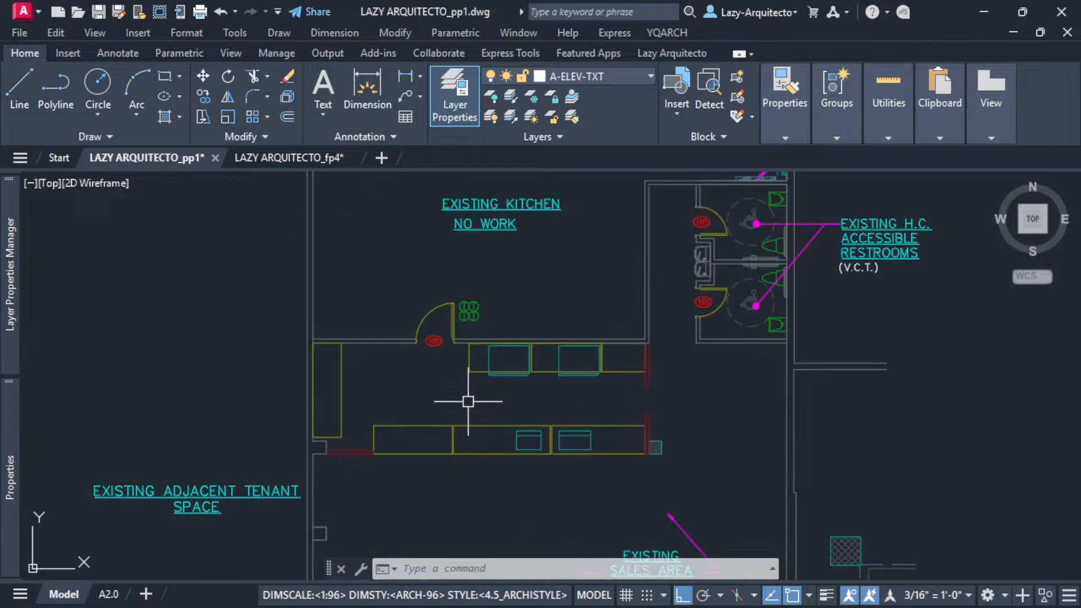
pyautogui.moveTo(559, 398); pyautogui.dragTo(512, 441, button='middle')
pyautogui.press('Escape')
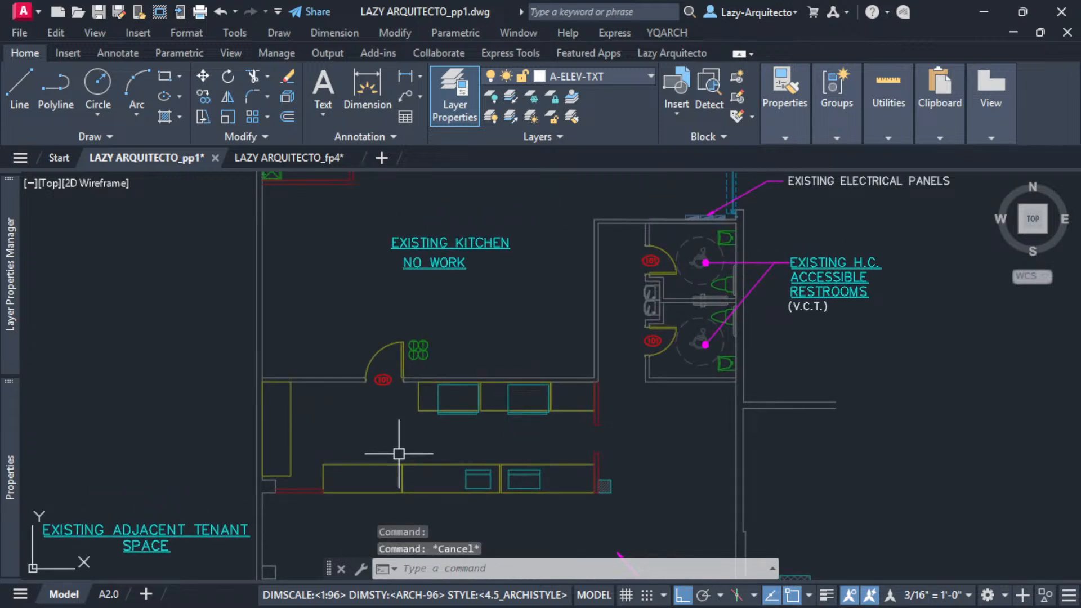
pyautogui.moveTo(428, 449); pyautogui.dragTo(506, 429, button='middle')
pyautogui.scroll(3, 467, 459)
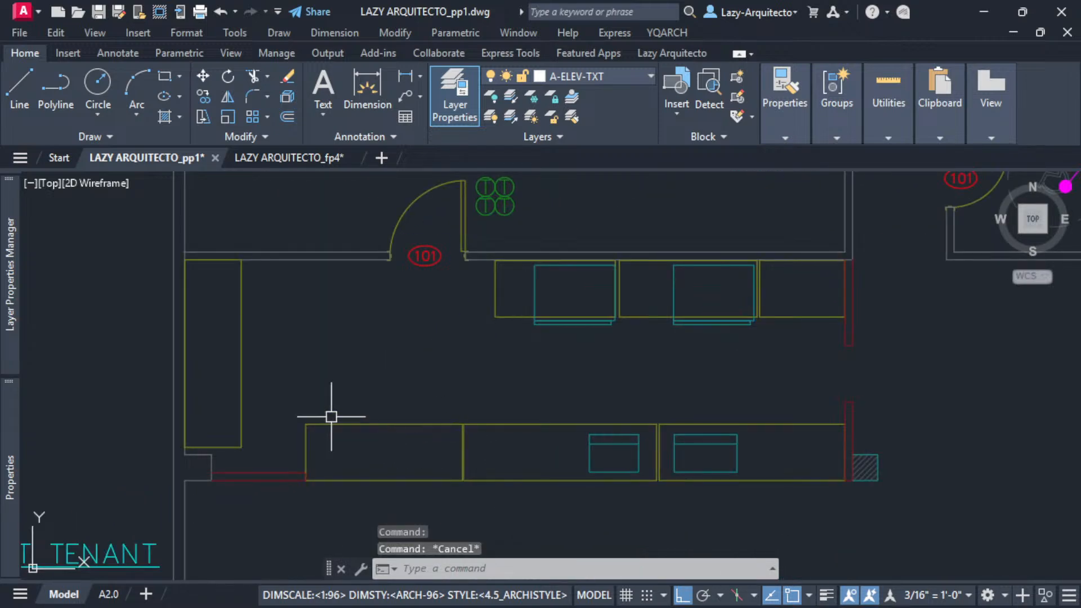
pyautogui.scroll(-3, 466, 438)
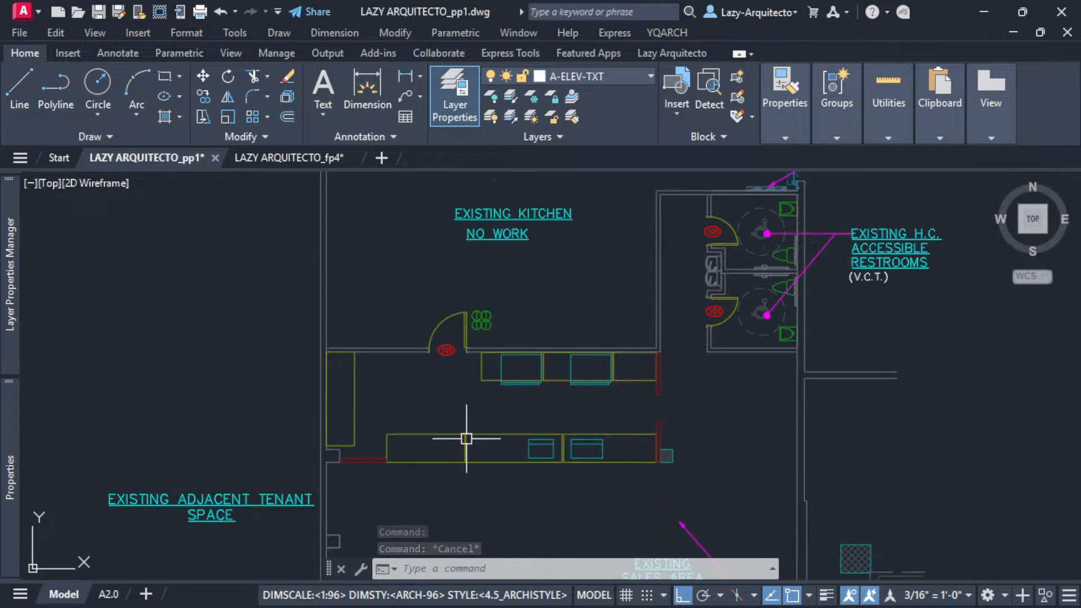
pyautogui.scroll(3, 466, 439)
pyautogui.moveTo(465, 430); pyautogui.dragTo(481, 431, button='middle')
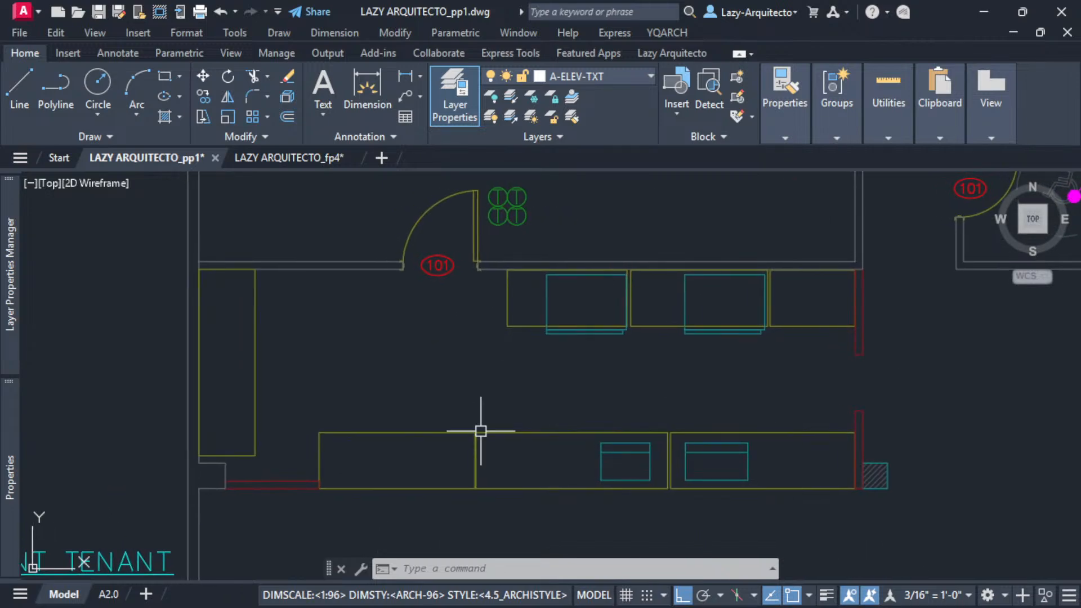
# - Filter the pp1 layer list with *EQ* to find the equipment layers
pyautogui.moveTo(9, 304)
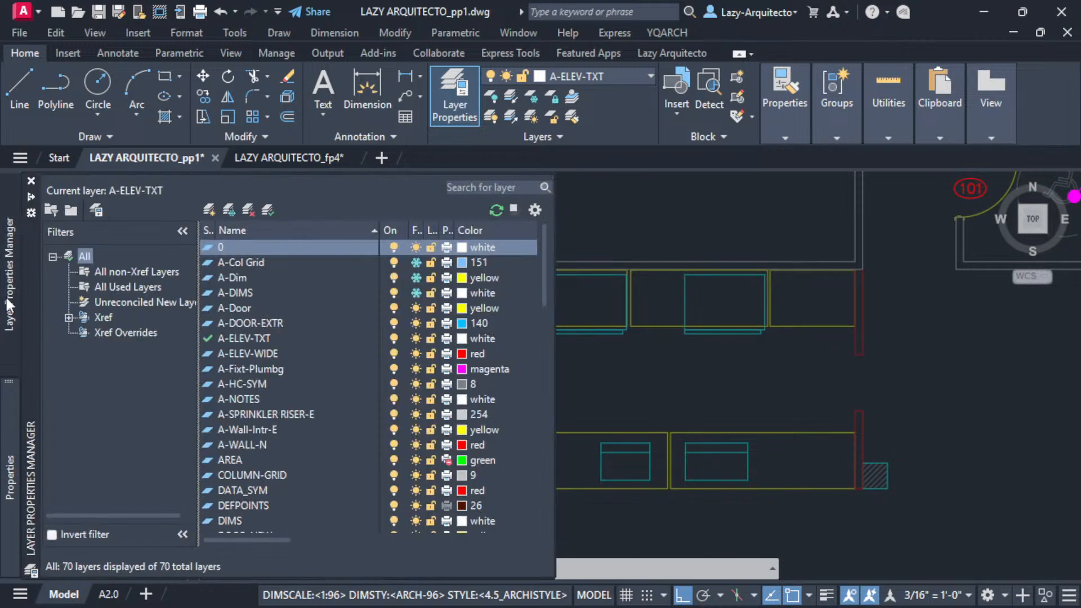
pyautogui.click(457, 188)
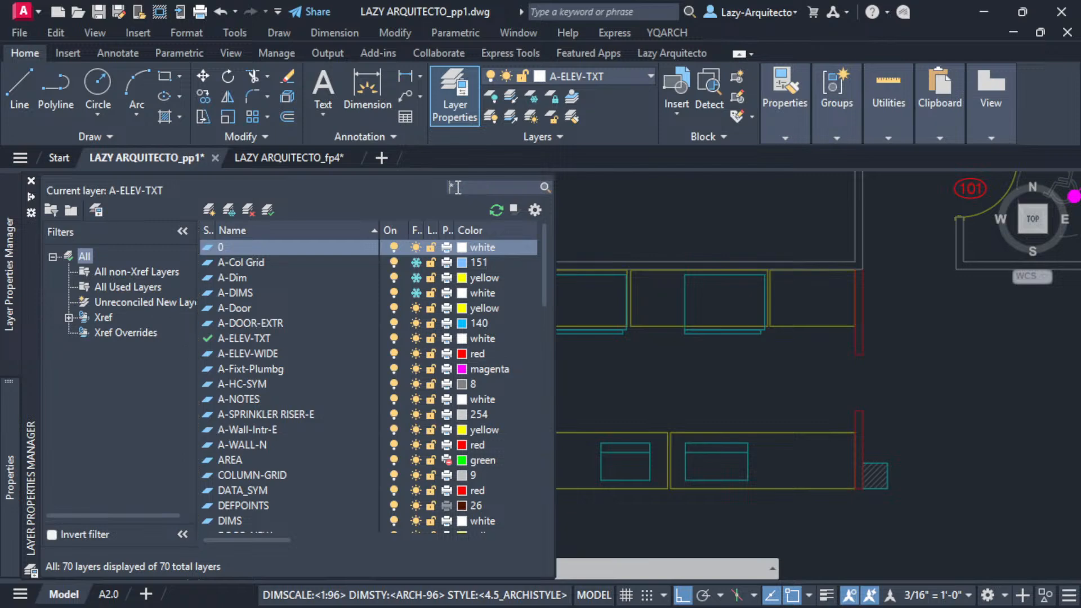
pyautogui.write('C')
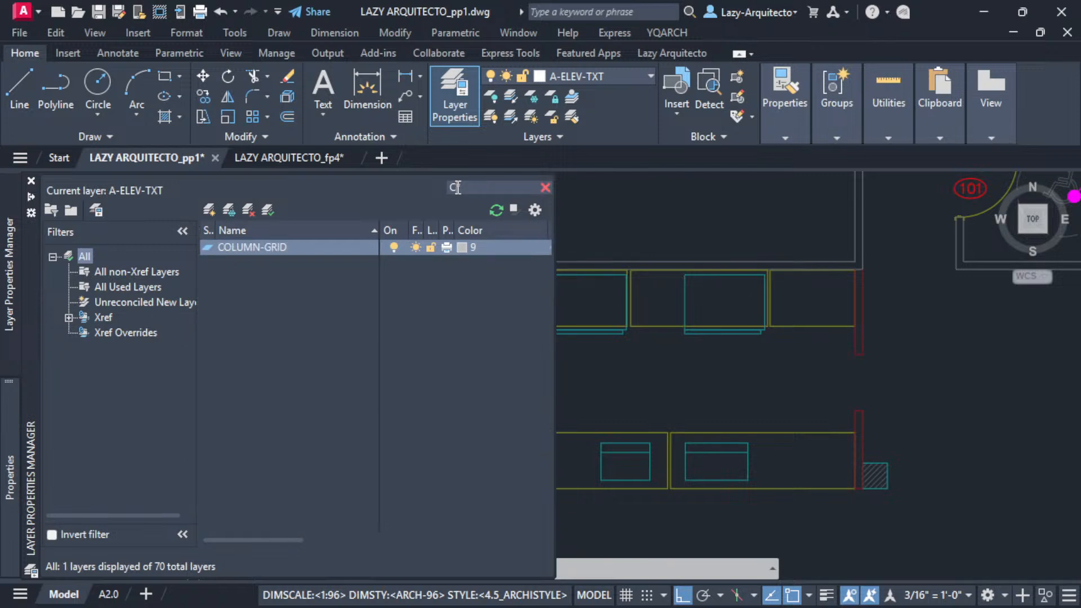
pyautogui.press('BackSpace')
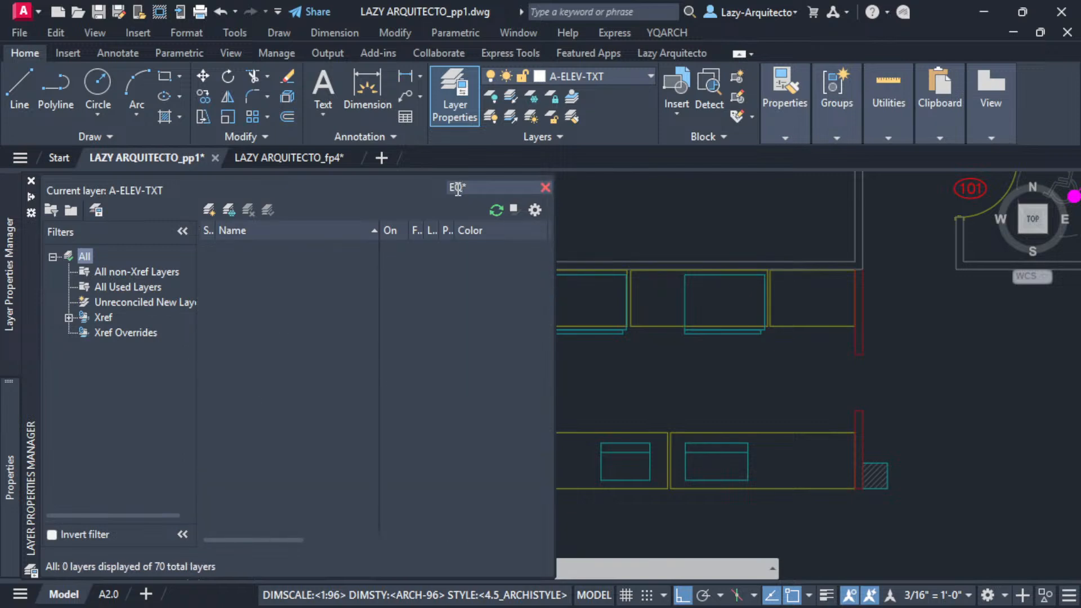
pyautogui.write('*')
pyautogui.press('Delete')
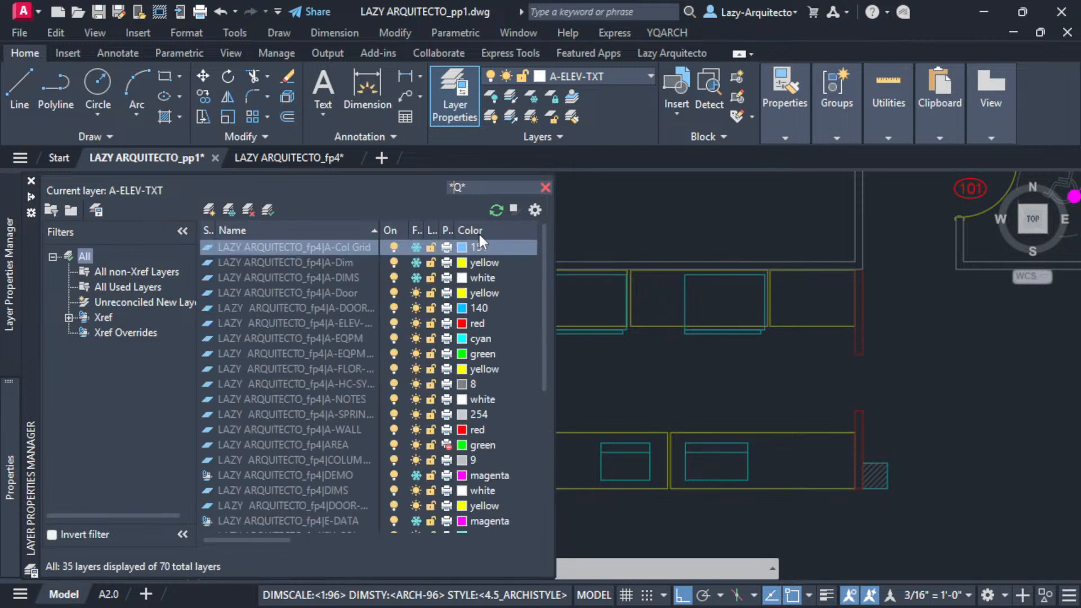
pyautogui.write('E')
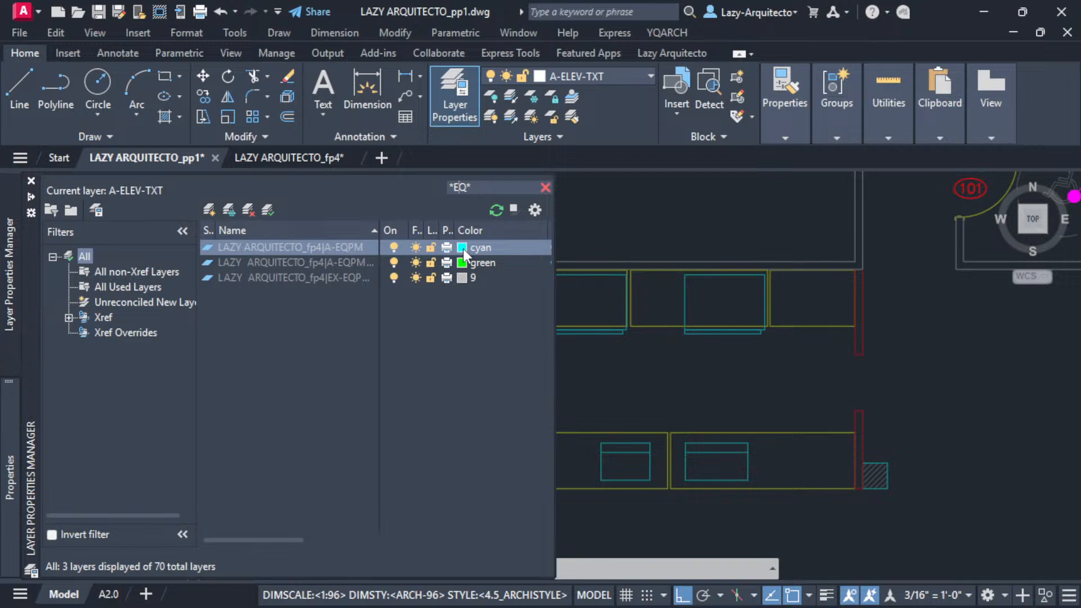
# - Change the color of the referenced layer LAZY ARQUITECTO_fp4|A-EQPM to red, leaving the layer on
pyautogui.click(394, 247)
pyautogui.click(393, 248)
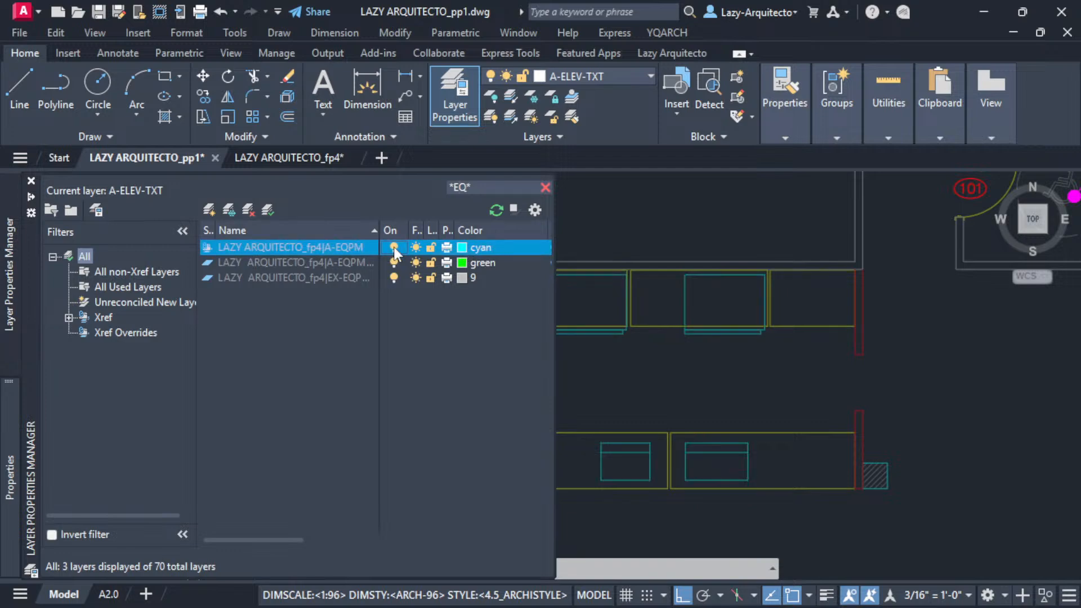
pyautogui.click(463, 251)
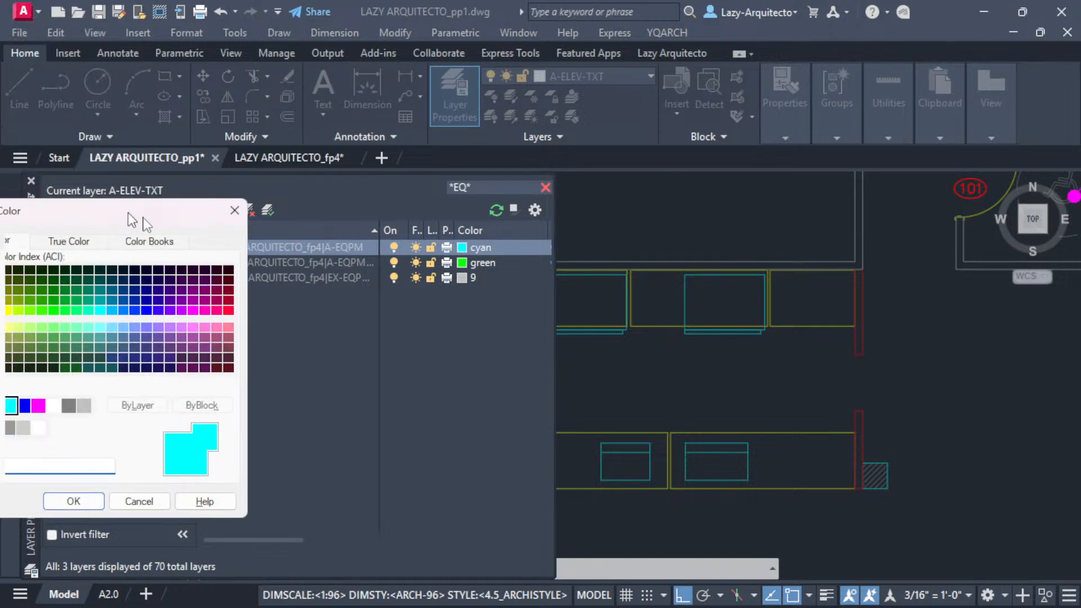
pyautogui.click(366, 372)
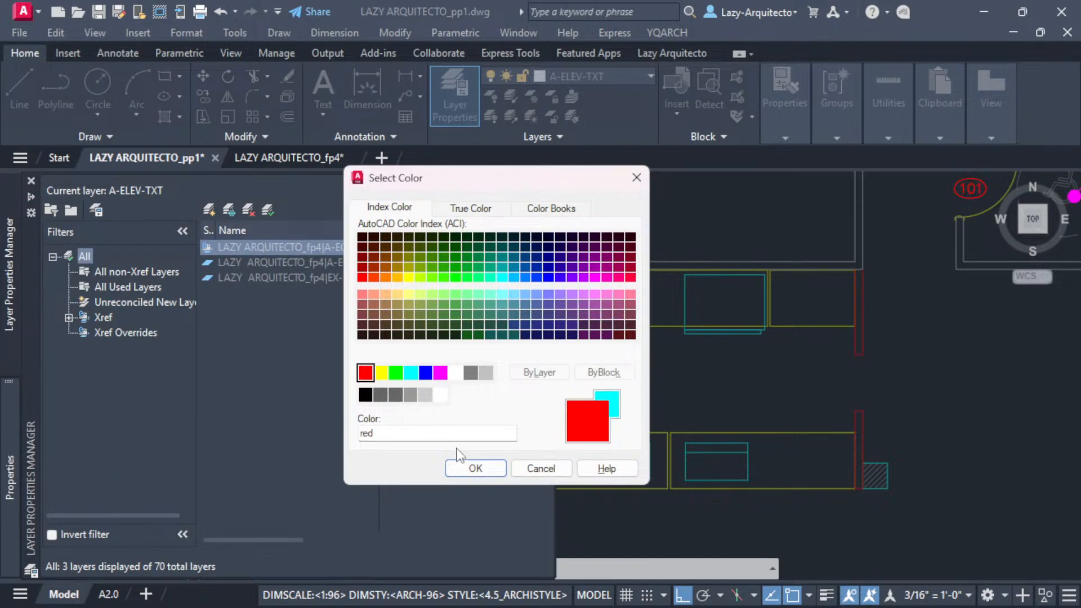
pyautogui.click(476, 468)
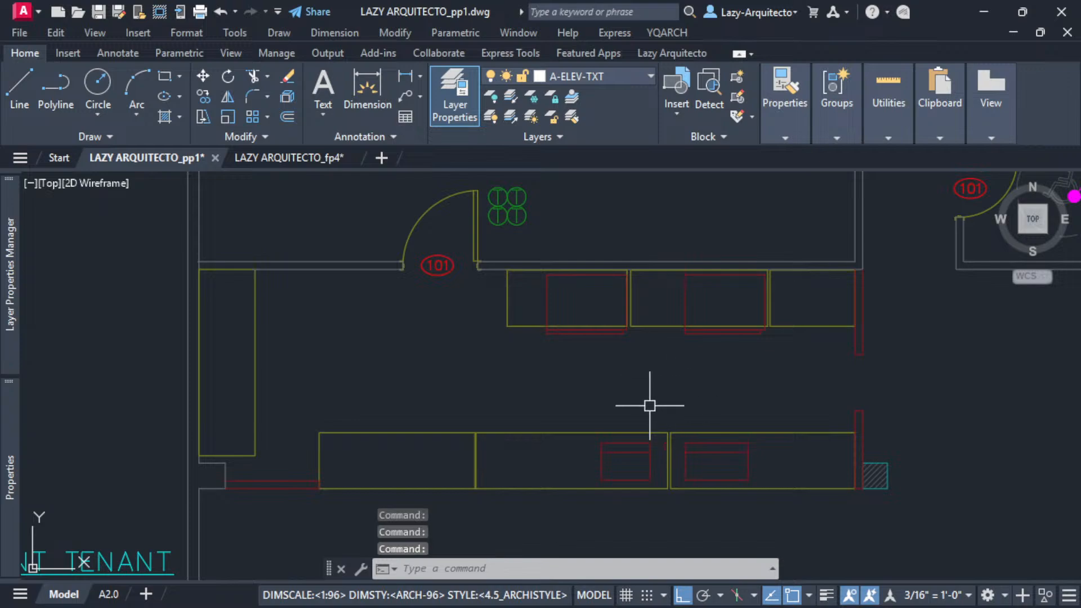
# - Check the equipment color on the A2.0 layout sheet, then return to model space
pyautogui.scroll(-3, 521, 381)
pyautogui.click(108, 594)
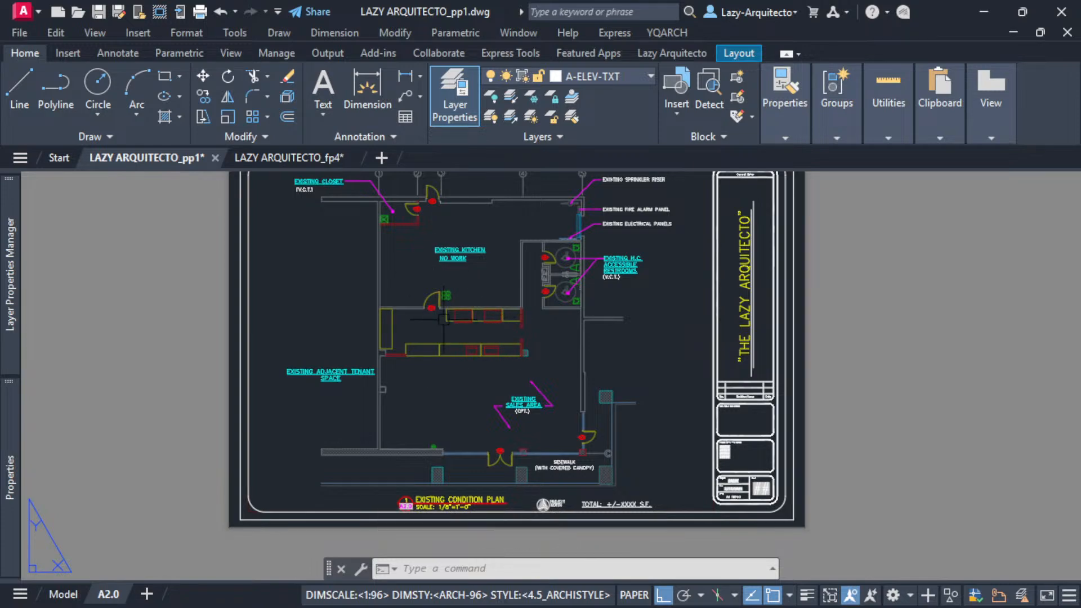
pyautogui.click(63, 595)
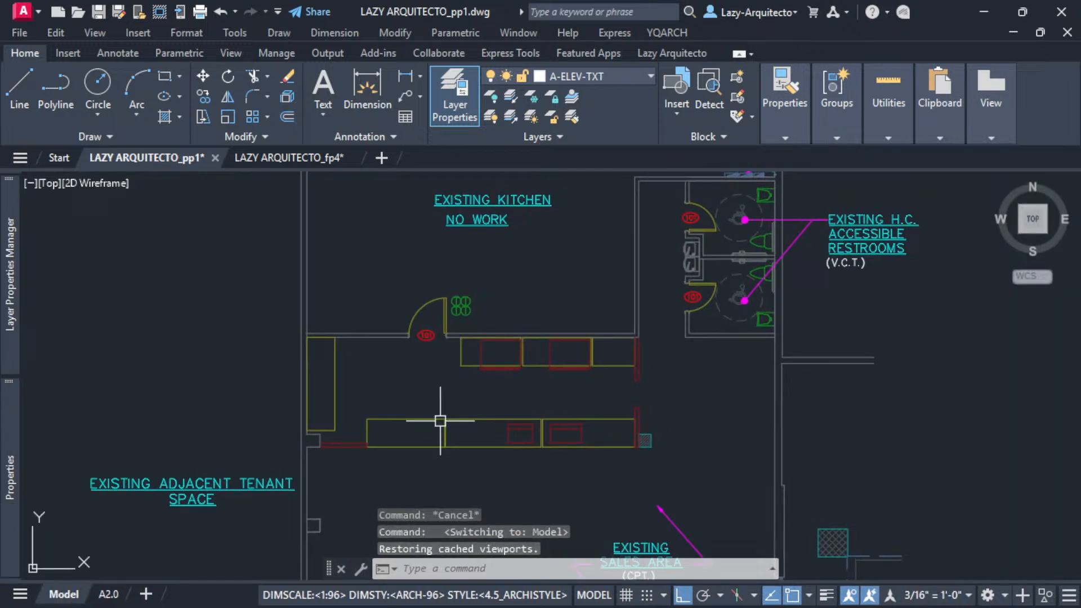
# - Undo the recent changes in pp1 back past the red color override on the referenced layer LAZY ARQUITECTO_fp4|A-EQPM
pyautogui.scroll(-3, 440, 421)
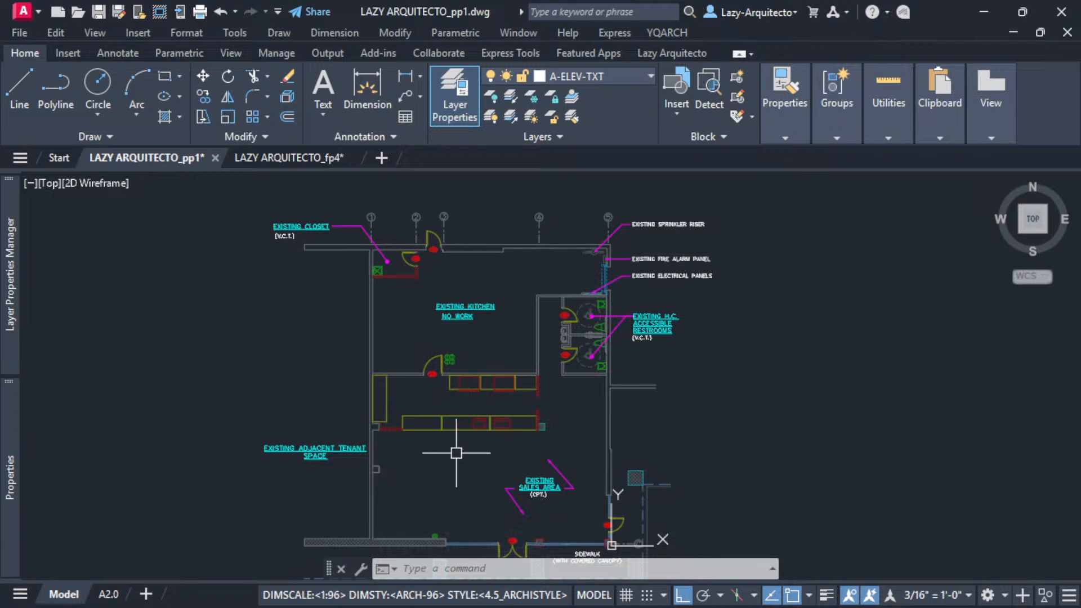
pyautogui.moveTo(403, 406); pyautogui.dragTo(409, 389, button='middle')
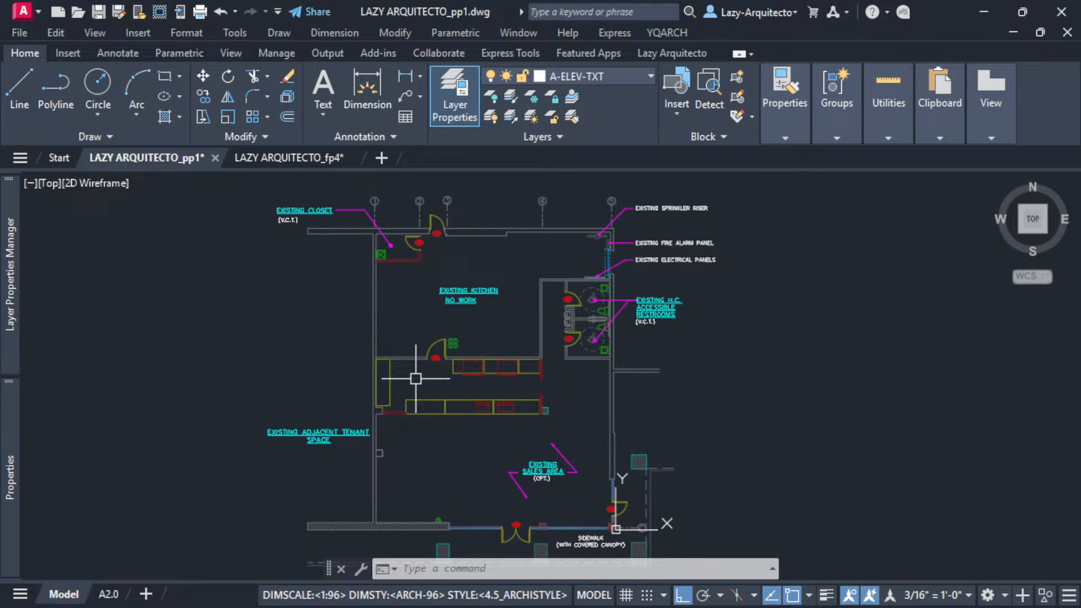
pyautogui.hotkey('ctrl', 'z')
pyautogui.hotkey('ctrl', 'z')
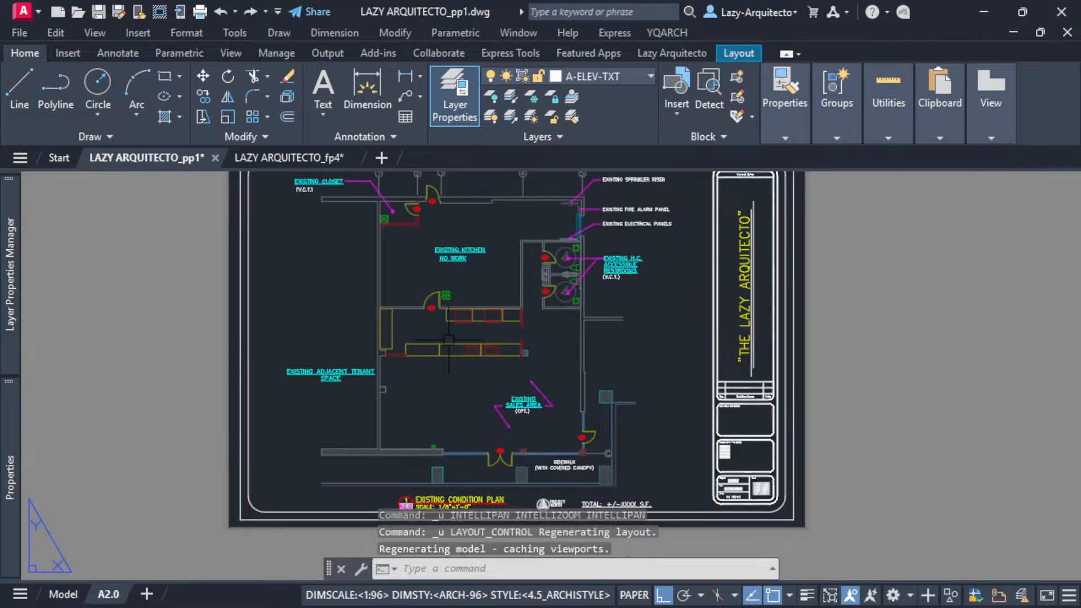
pyautogui.hotkey('ctrl', 'z')
pyautogui.hotkey('ctrl', 'z')
pyautogui.hotkey('ctrl', 'z')
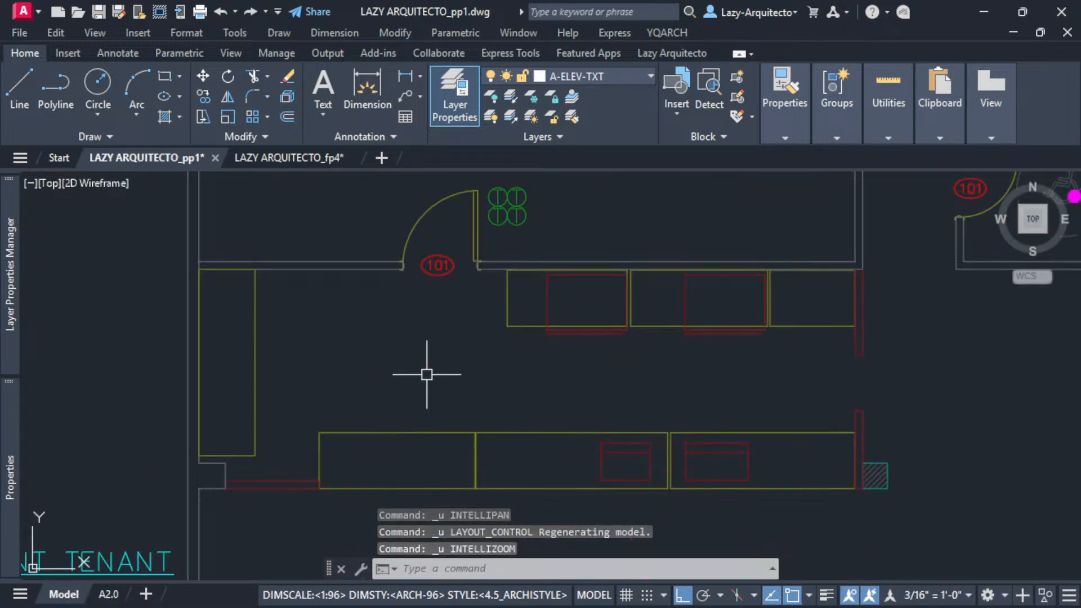
pyautogui.hotkey('ctrl', 'z')
pyautogui.hotkey('ctrl', 'z')
pyautogui.hotkey('ctrl', 'z')
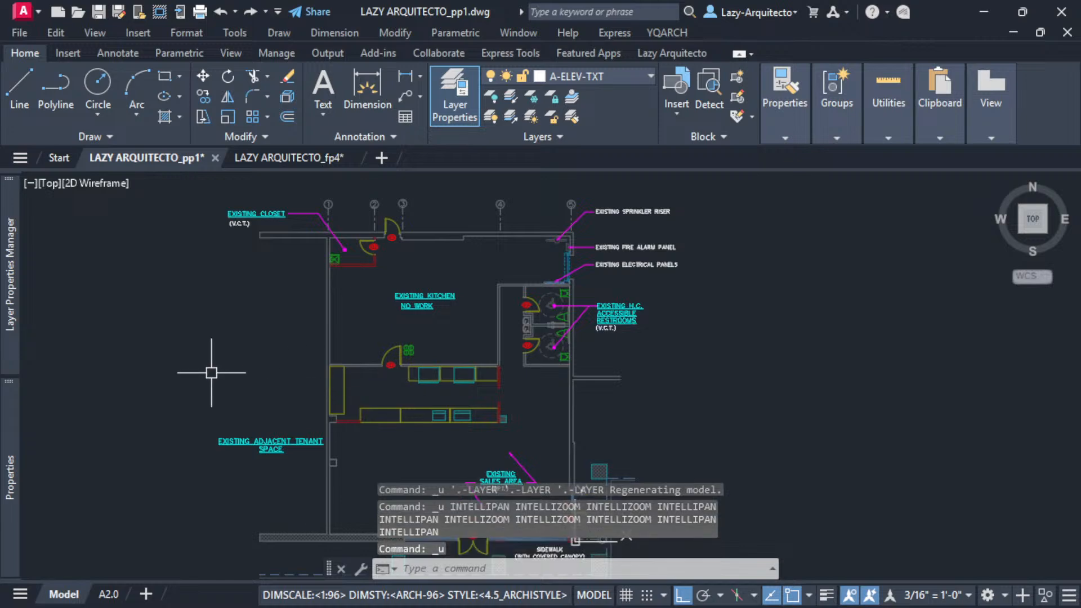
# - Clear the *EQ* layer search, select every layer in the full list, and thaw them all together
pyautogui.moveTo(11, 290)
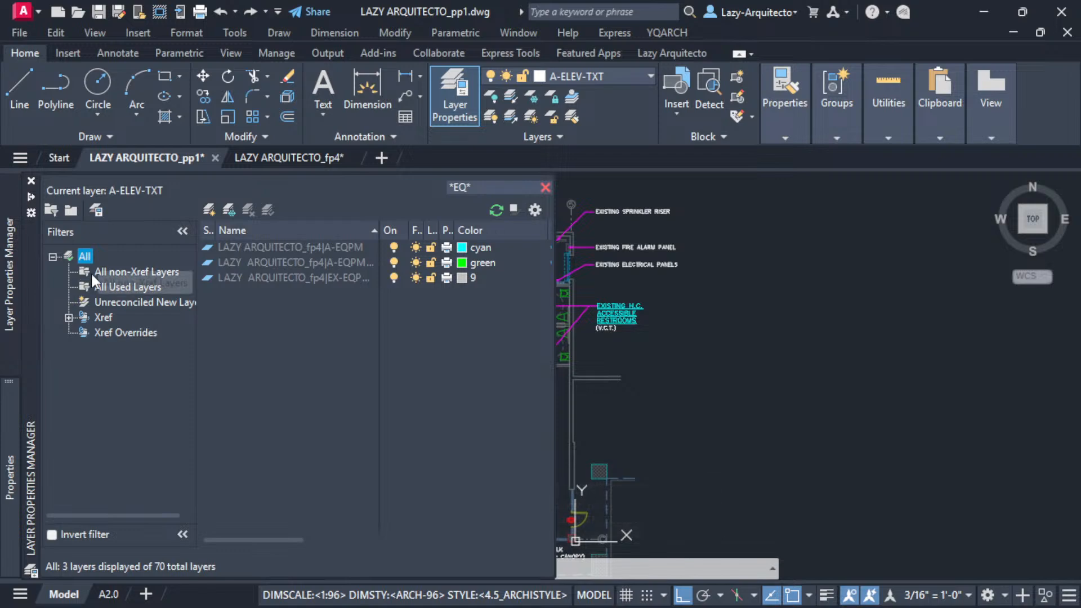
pyautogui.click(544, 188)
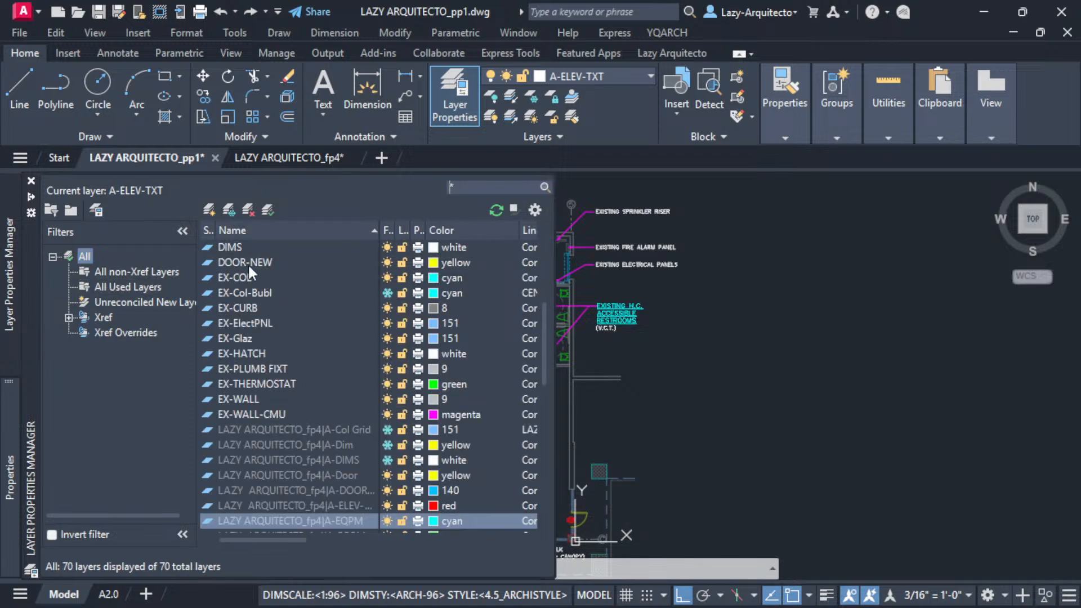
pyautogui.click(246, 324)
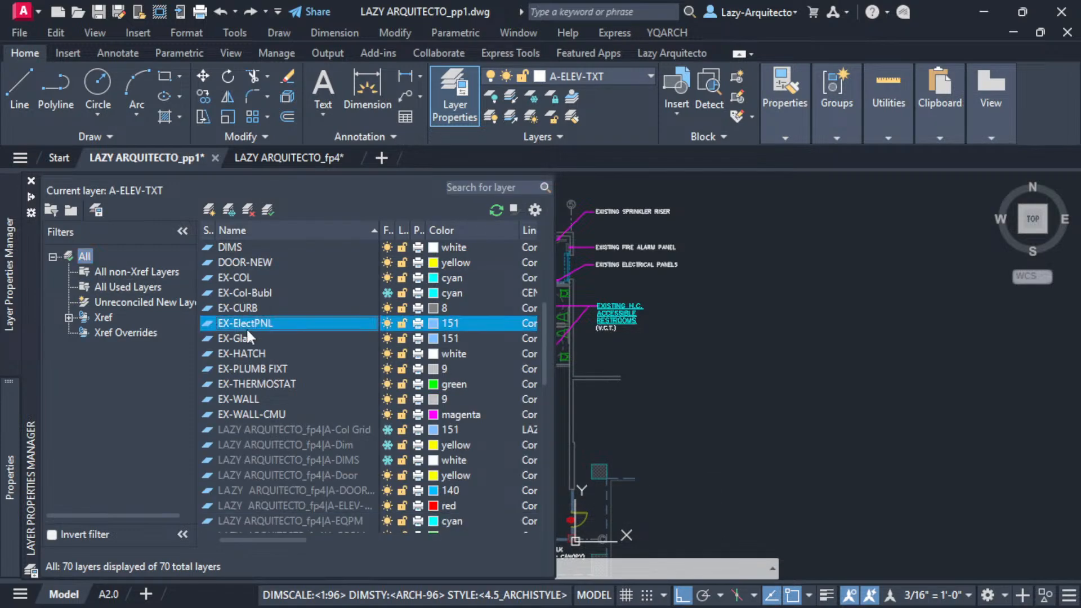
pyautogui.hotkey('ctrl', 'a')
pyautogui.scroll(2, 368, 274)
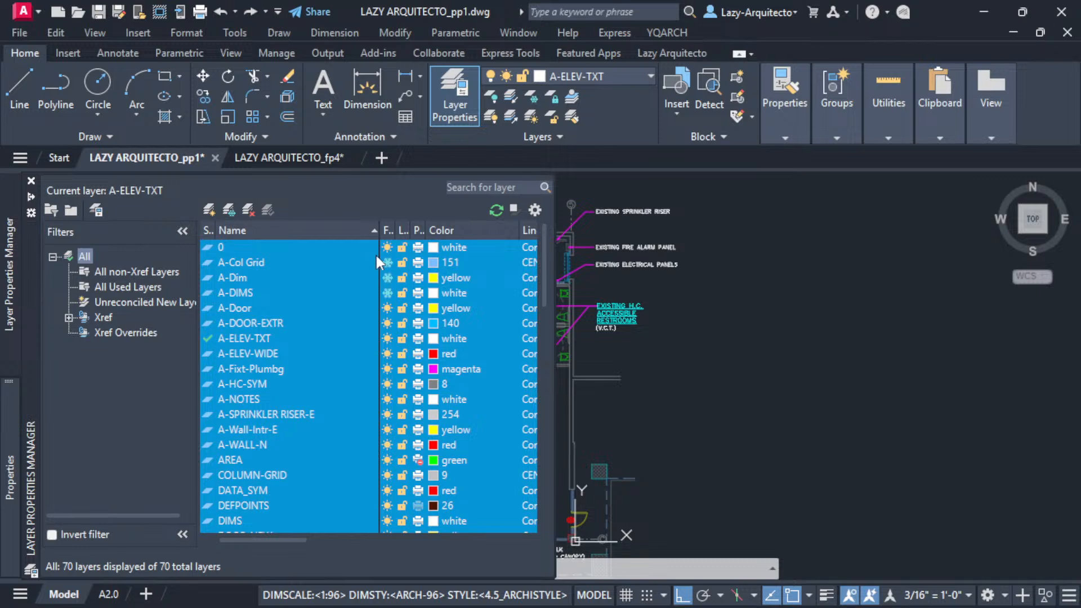
pyautogui.click(387, 264)
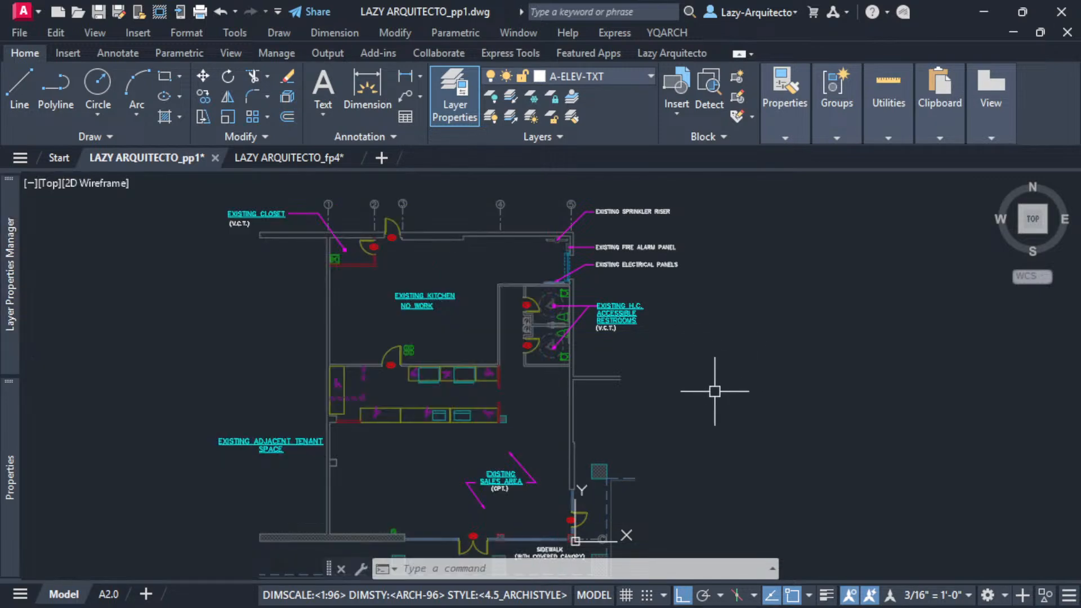
pyautogui.moveTo(698, 395); pyautogui.dragTo(776, 388, button='middle')
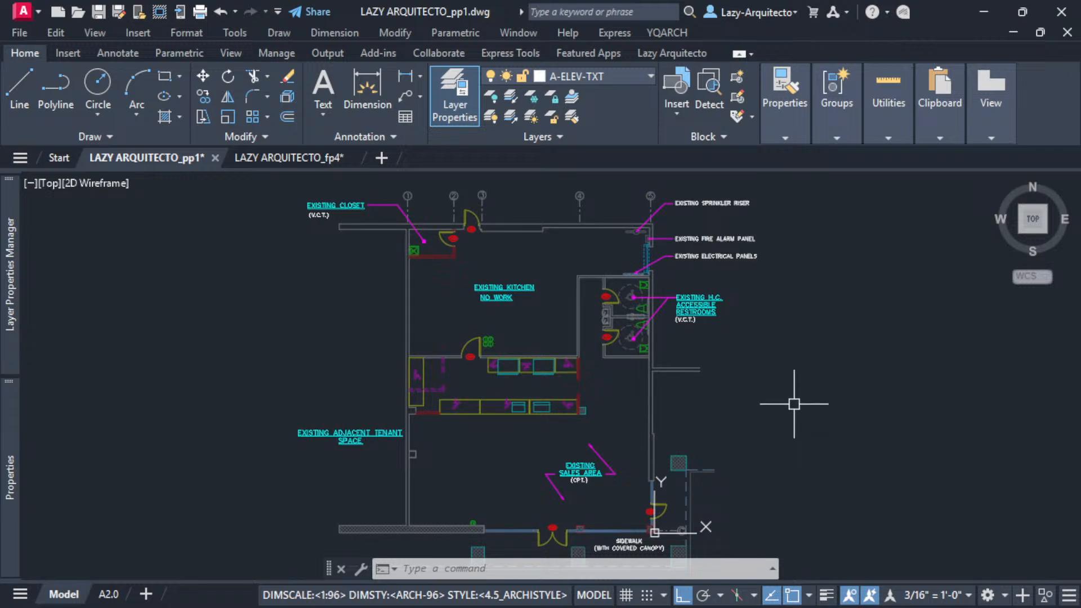
pyautogui.moveTo(792, 395)
pyautogui.mouseDown(button='middle')
pyautogui.moveTo(717, 392)
pyautogui.moveTo(719, 373)
pyautogui.moveTo(767, 369)
pyautogui.moveTo(797, 381)
pyautogui.mouseUp(button='middle')
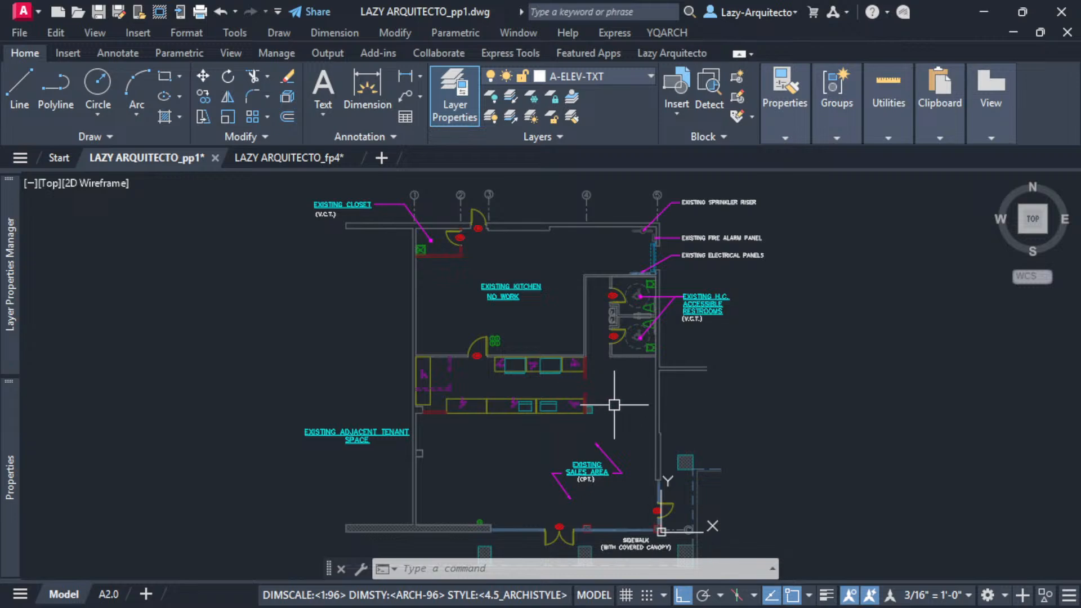
# - Open the Command Macros palette with COMMANDMACROS, move it over the drawing area, and show its saved macros
pyautogui.write('MACRONOTIFY')
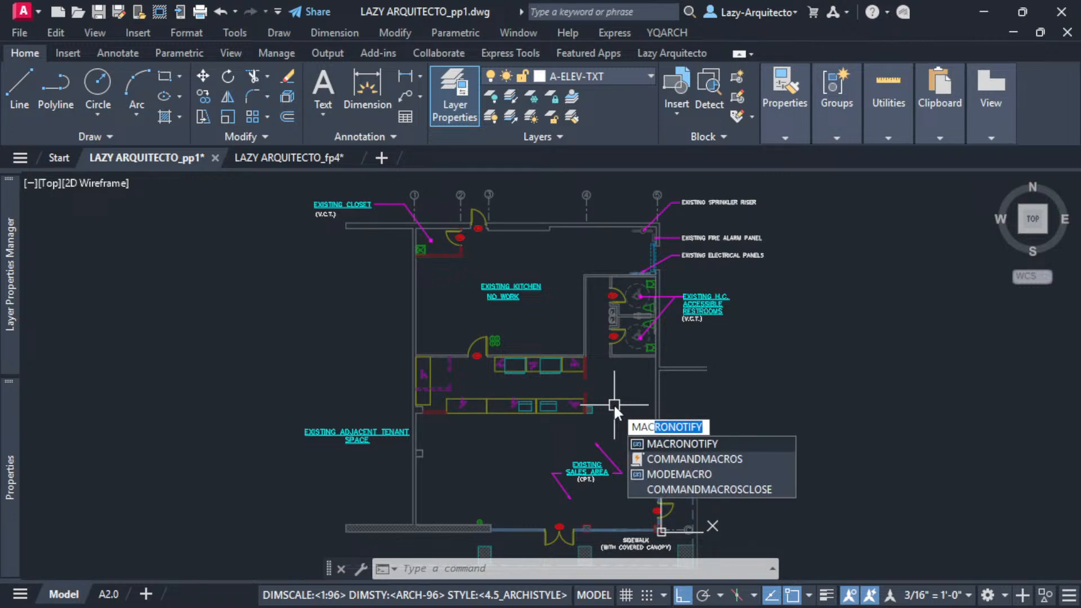
pyautogui.click(682, 459)
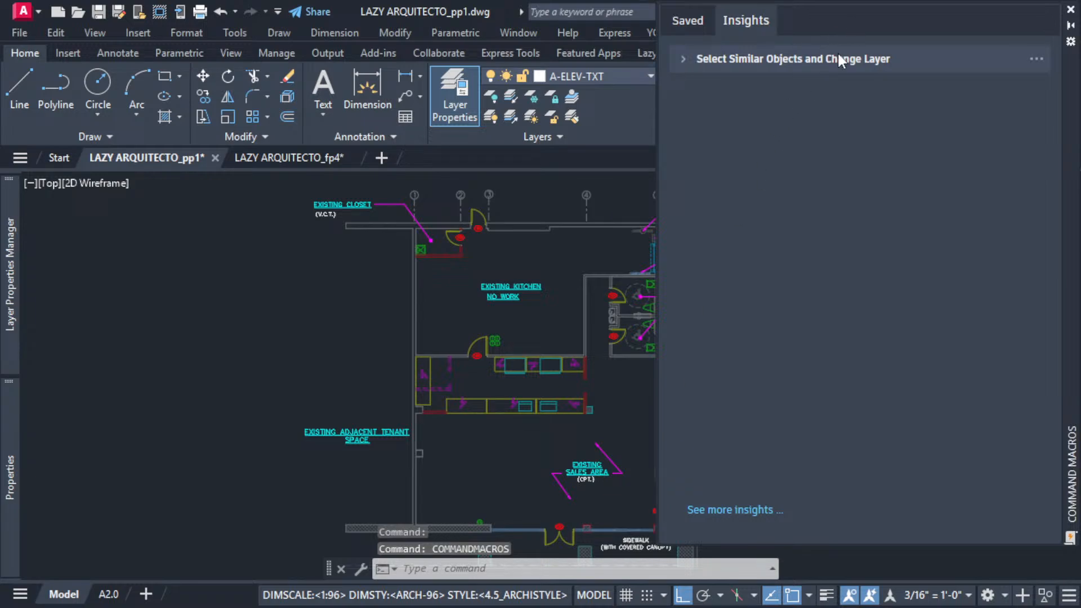
pyautogui.moveTo(969, 3); pyautogui.dragTo(968, 108)
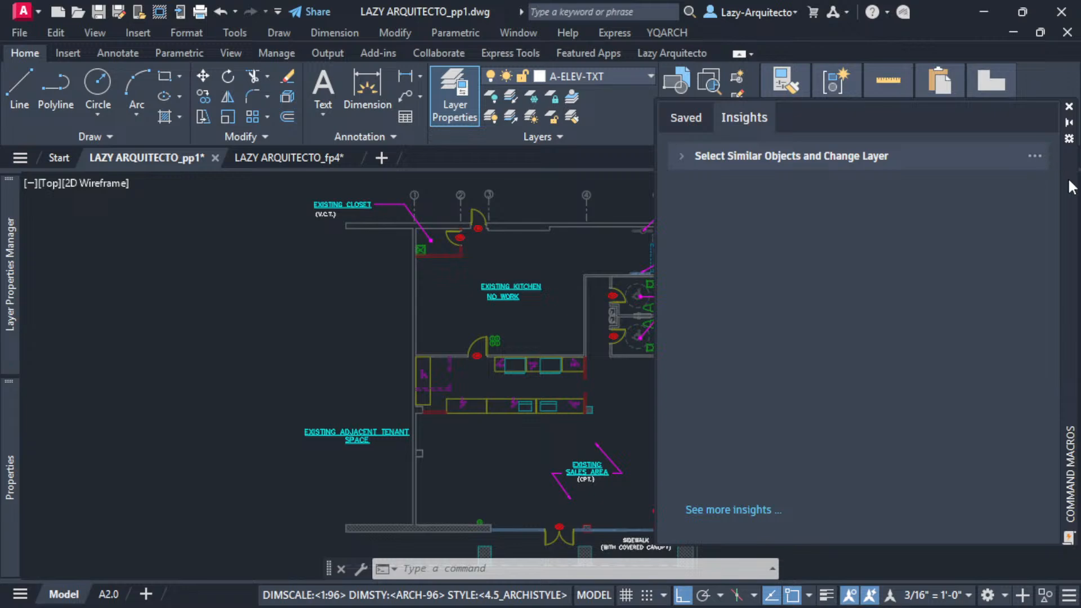
pyautogui.moveTo(1068, 181); pyautogui.dragTo(696, 164)
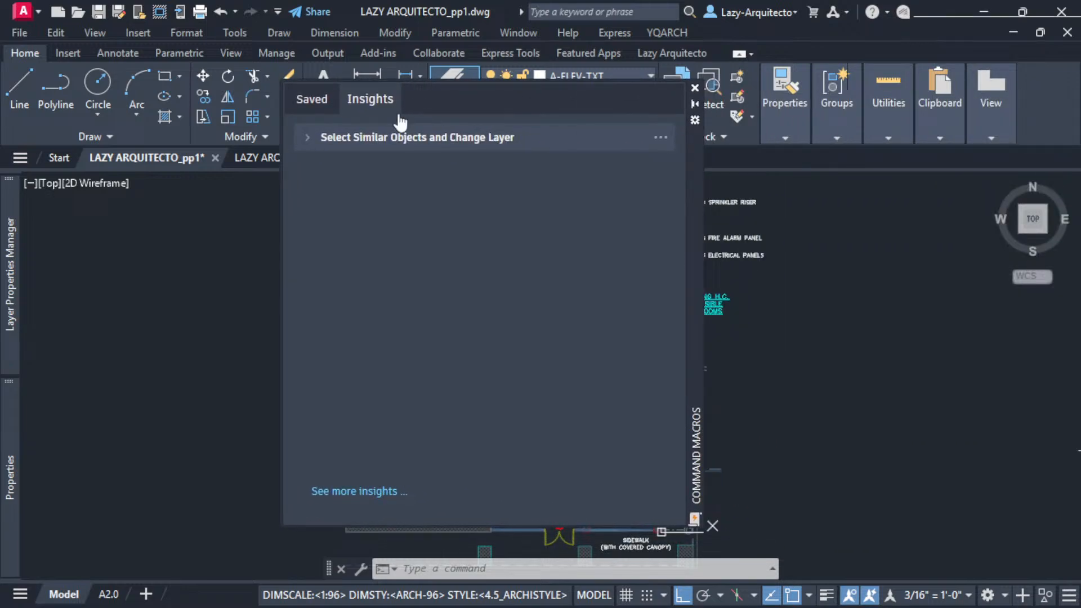
pyautogui.click(315, 108)
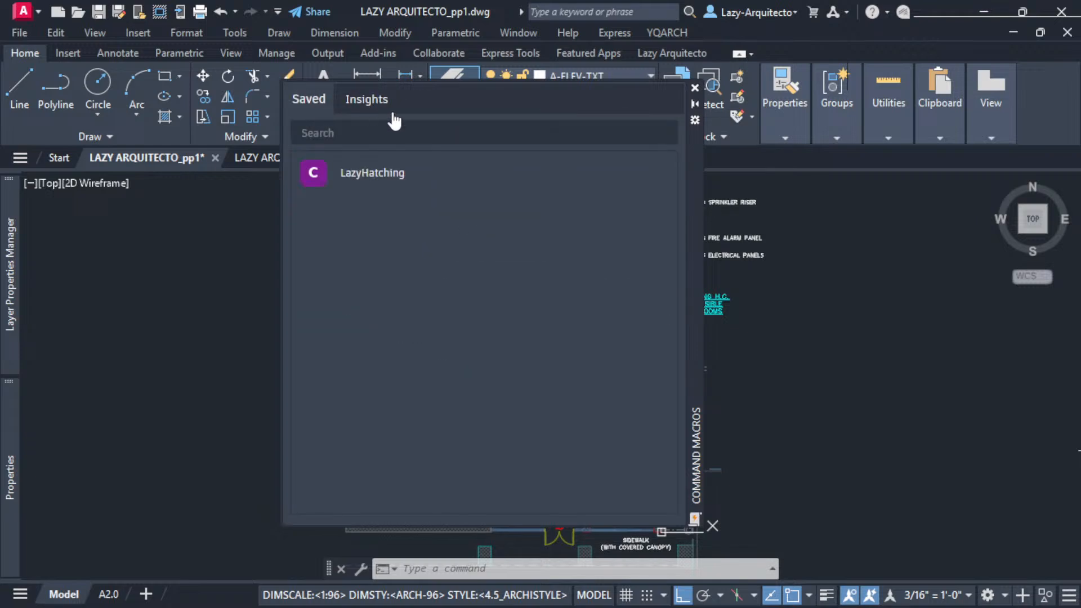
# - Anchor the Command Macros palette with Anchor Right, make it narrower, and view the description of the LazyHatching macro
pyautogui.rightClick(690, 177)
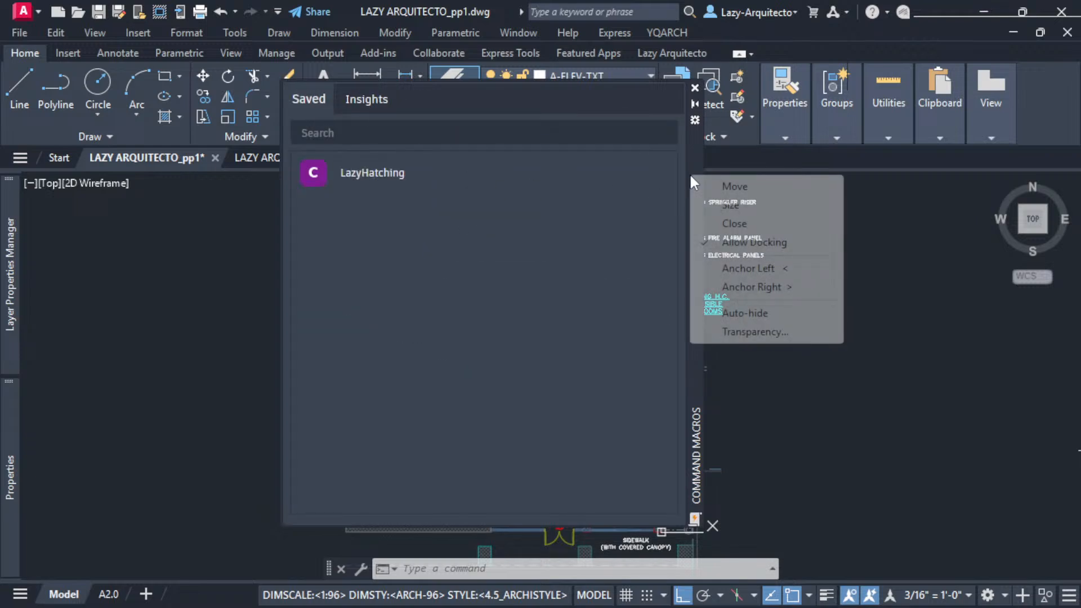
pyautogui.click(737, 288)
pyautogui.moveTo(1077, 233)
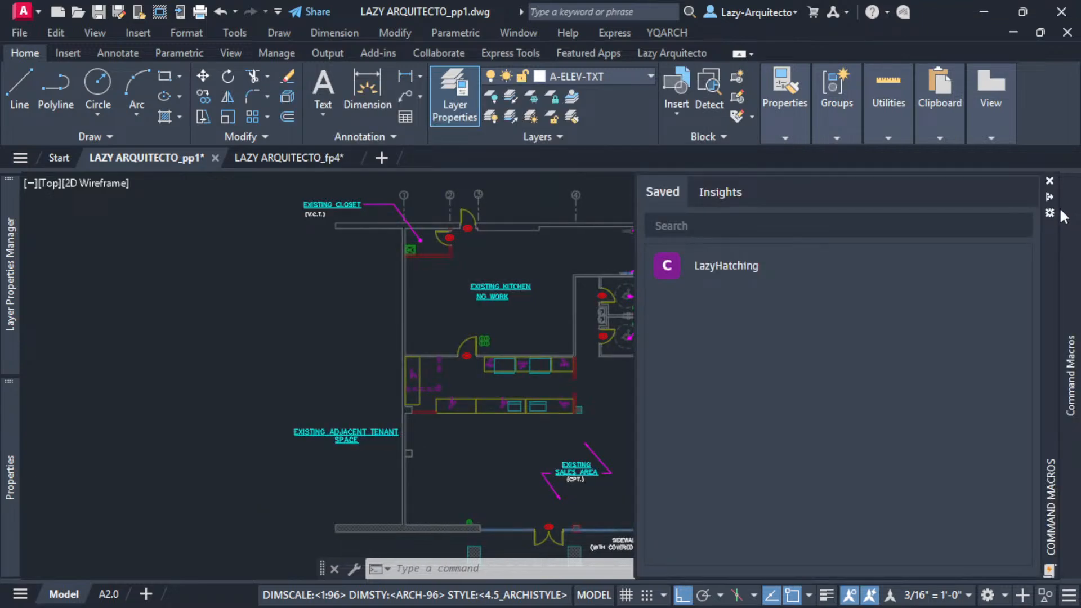
pyautogui.moveTo(635, 290); pyautogui.dragTo(764, 291)
pyautogui.moveTo(617, 342); pyautogui.dragTo(540, 348, button='middle')
pyautogui.moveTo(1079, 317)
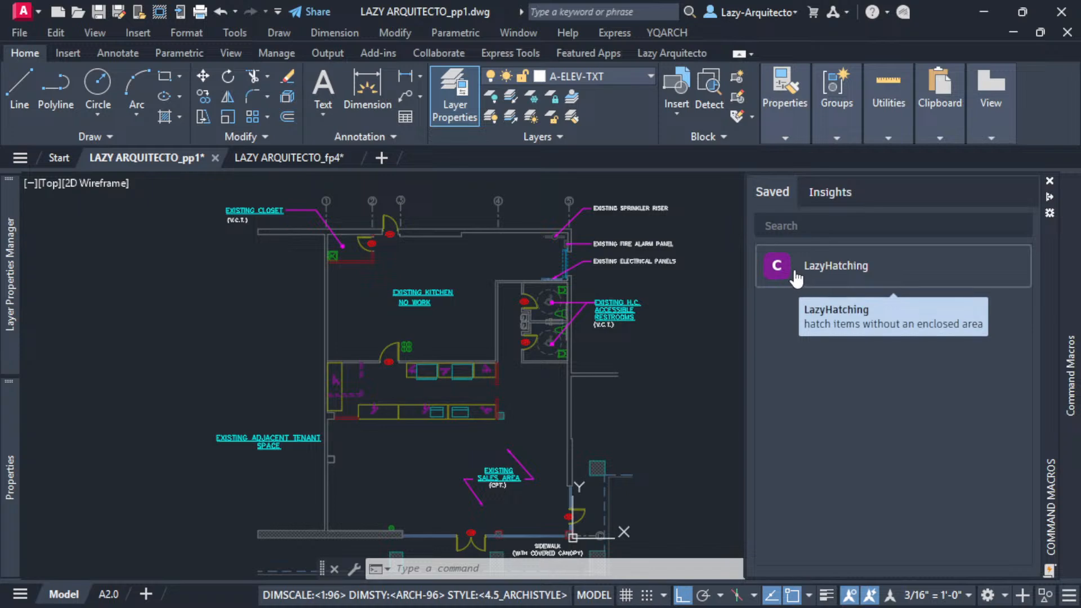
pyautogui.moveTo(685, 340); pyautogui.dragTo(651, 348, button='middle')
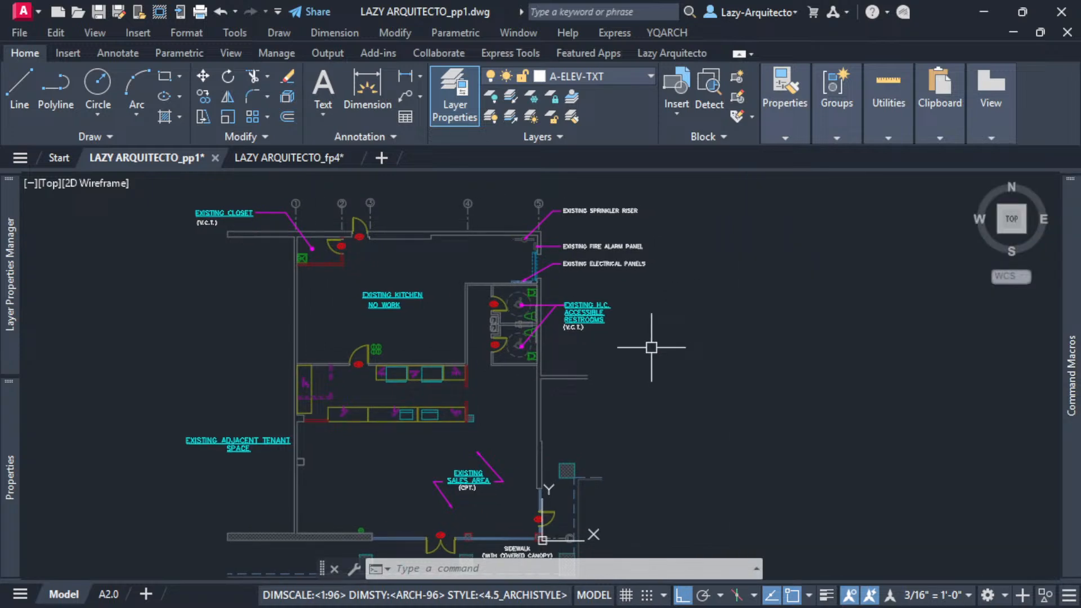
# - Open the Tool Palettes and browse the commands on the LazyCommands palette
pyautogui.hotkey('ctrl', '3')
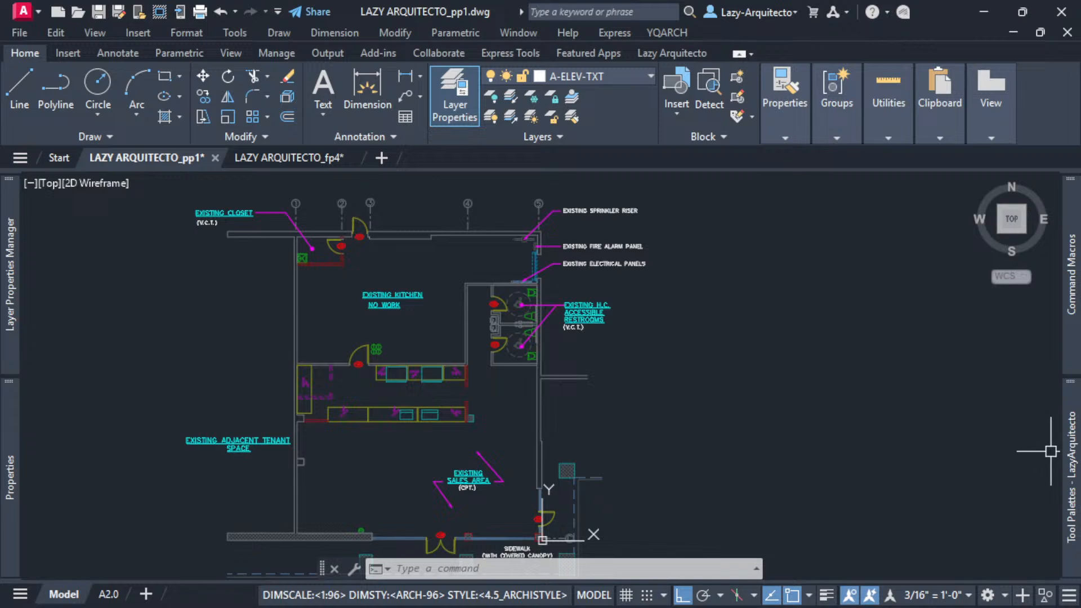
pyautogui.moveTo(1072, 450)
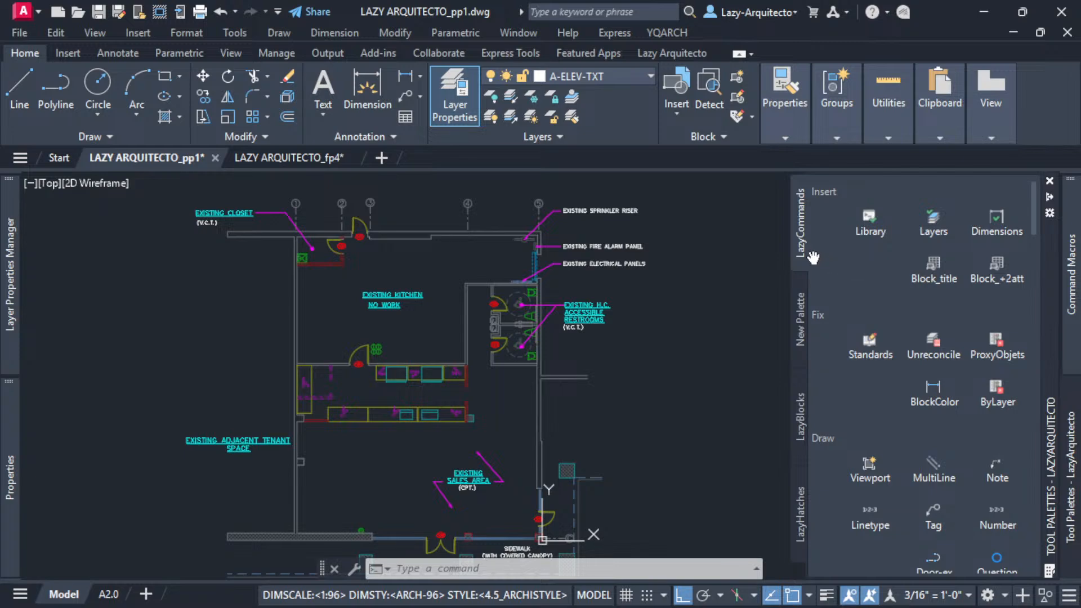
pyautogui.scroll(-3, 899, 364)
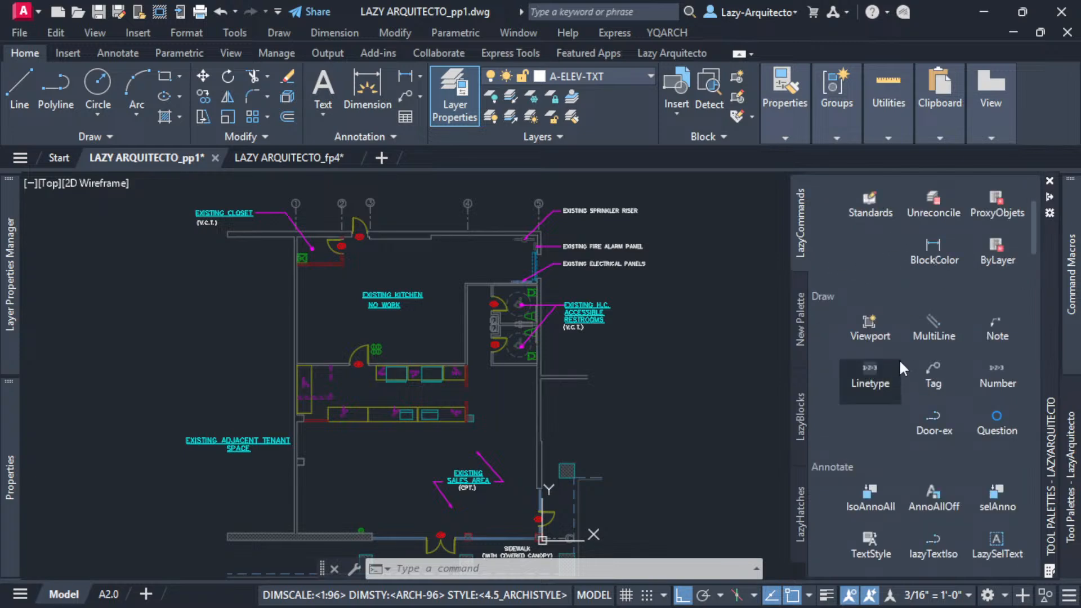
pyautogui.scroll(-5, 898, 359)
pyautogui.scroll(6, 900, 360)
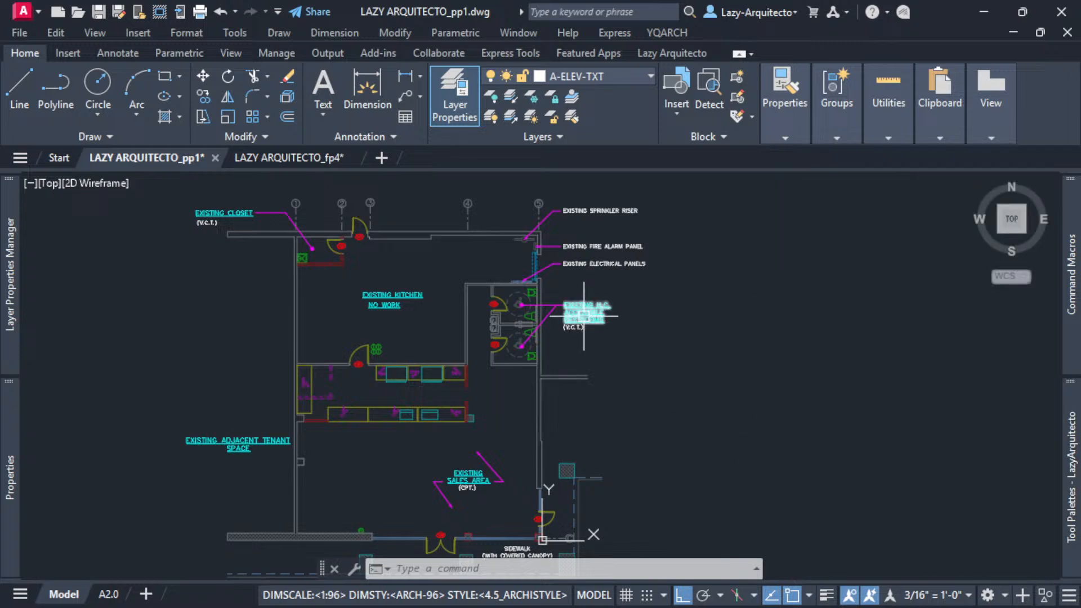
# - Draw a sample rectangle in the empty model space east of the floor plan and check it by selecting it
pyautogui.moveTo(781, 378); pyautogui.dragTo(745, 370, button='middle')
pyautogui.write('rec')
pyautogui.press('space')
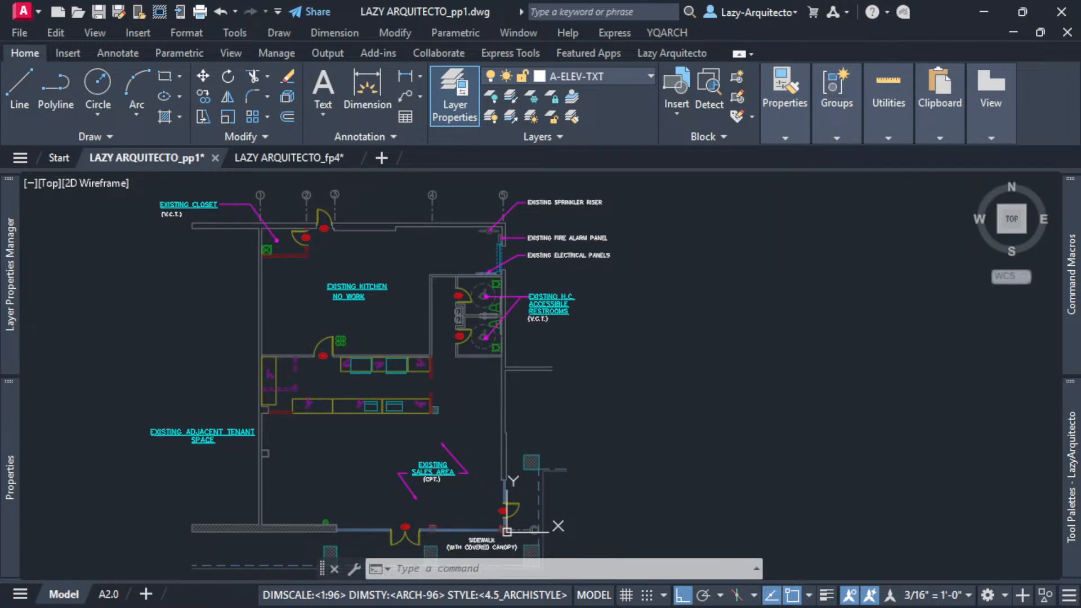
pyautogui.click(692, 336)
pyautogui.click(777, 405)
pyautogui.press('Escape')
pyautogui.click(777, 337)
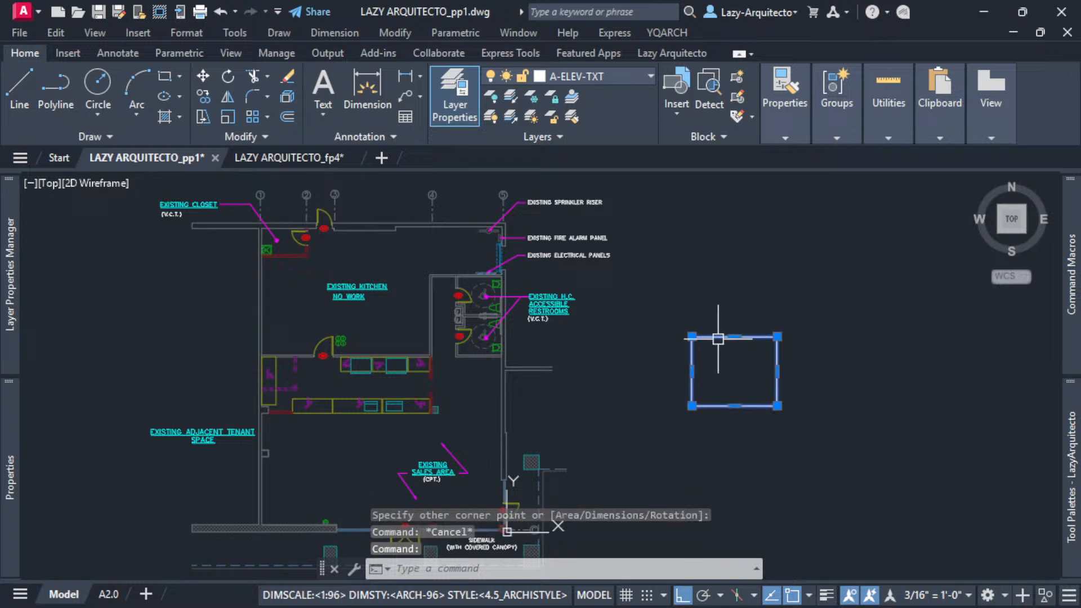
pyautogui.press('Escape')
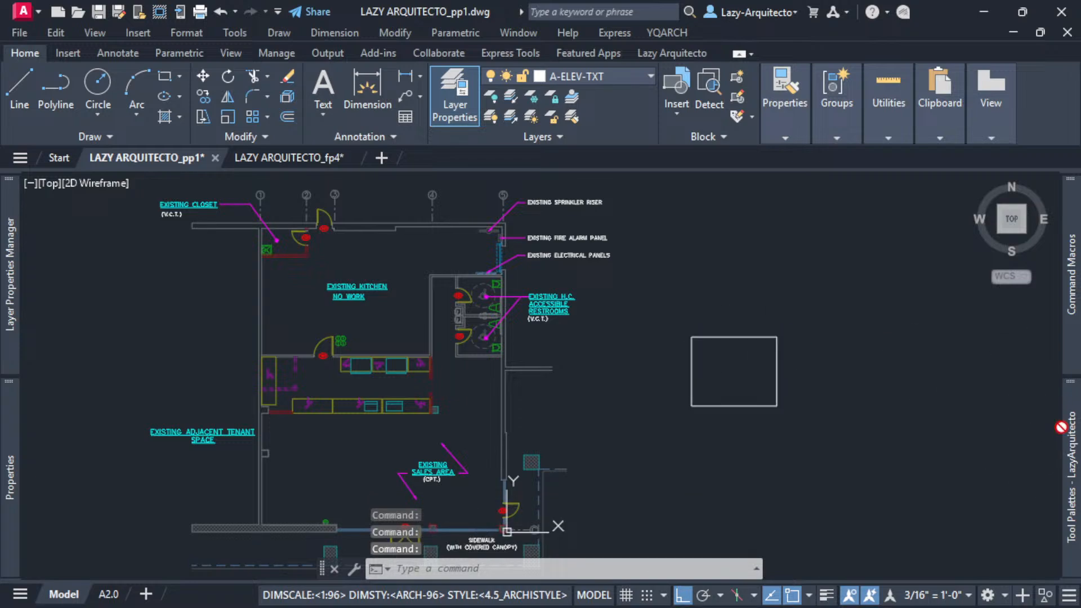
# - Try setting the blank LazyCommands tool to use no flyout and the command string ^C^C_plineFDFDFDFDF in its properties
pyautogui.moveTo(1067, 427)
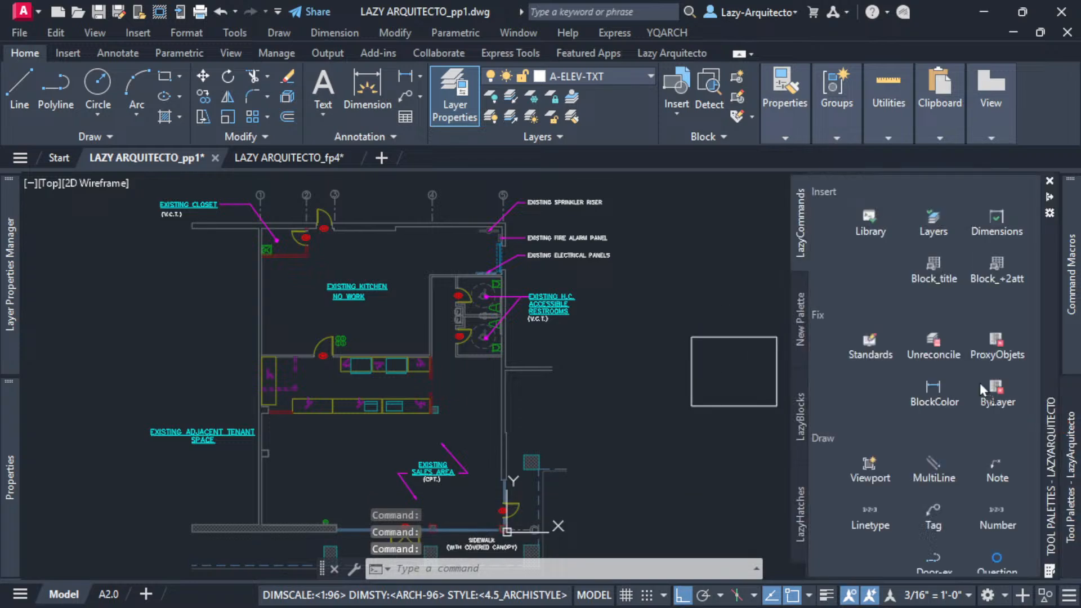
pyautogui.rightClick(862, 279)
pyautogui.click(923, 396)
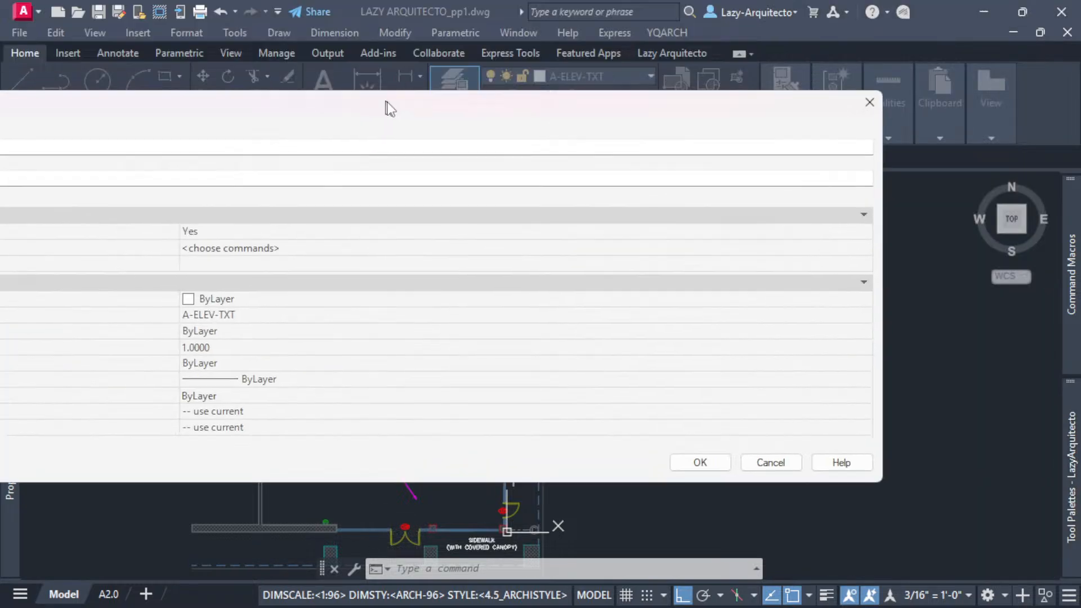
pyautogui.moveTo(386, 111); pyautogui.dragTo(624, 158)
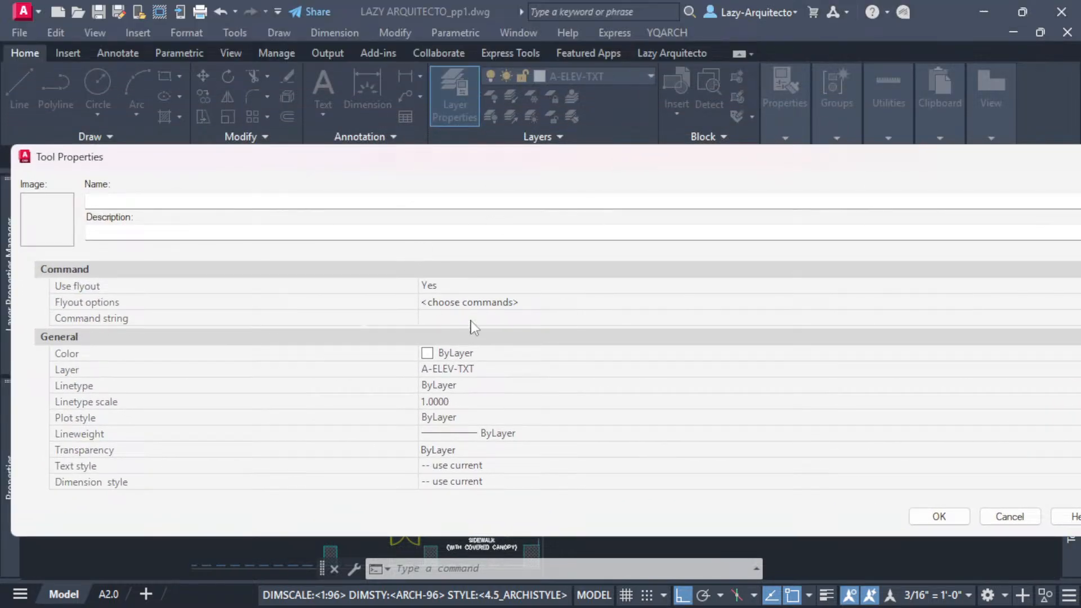
pyautogui.click(434, 286)
pyautogui.click(441, 286)
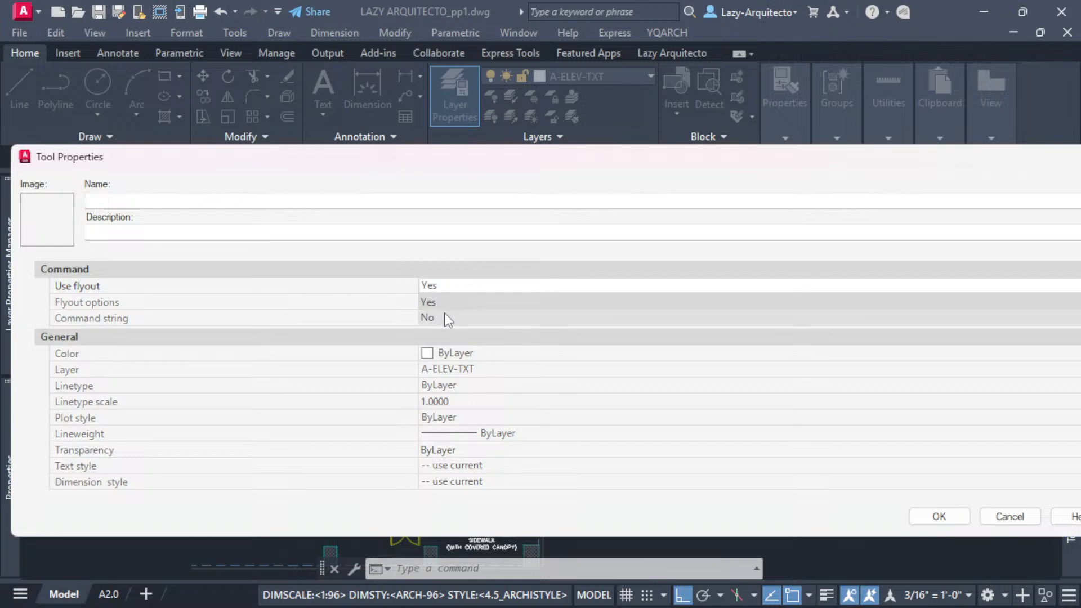
pyautogui.click(446, 313)
pyautogui.click(451, 318)
pyautogui.click(479, 320)
pyautogui.write('FDFDFDFDF')
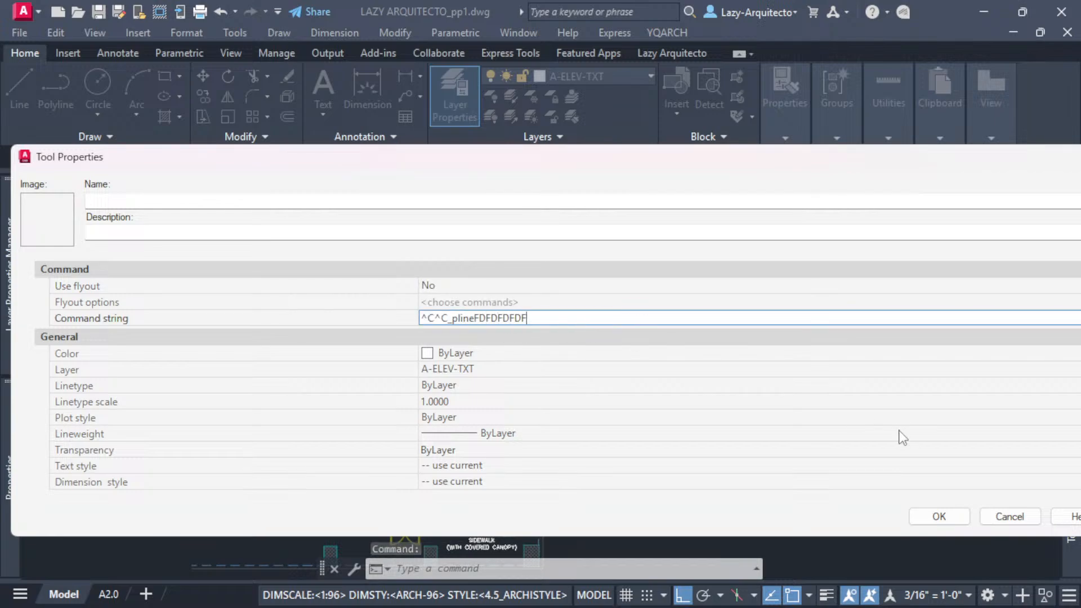
pyautogui.click(1009, 513)
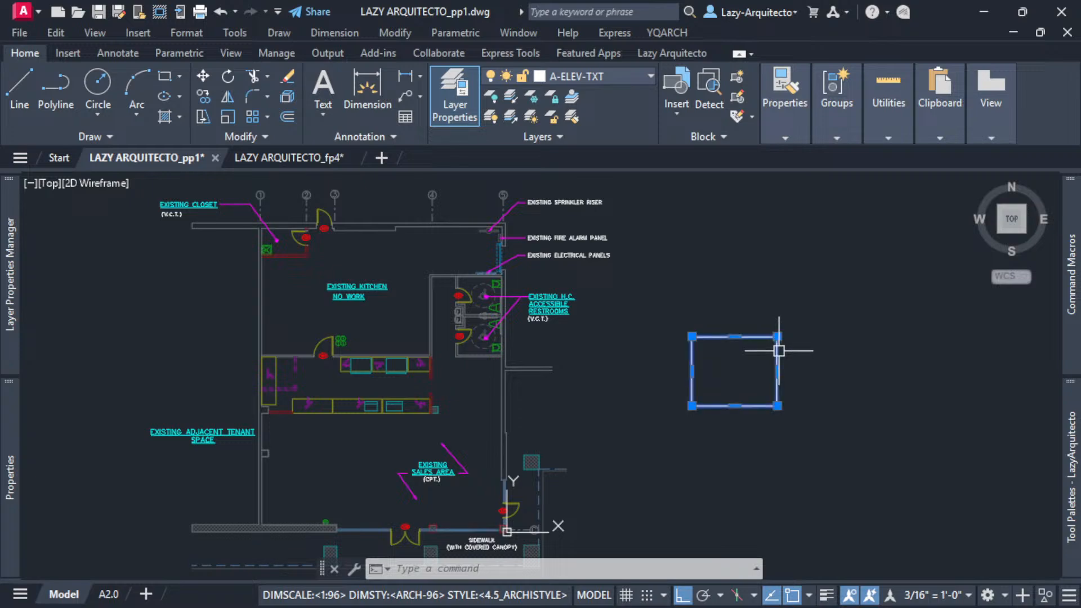
# - Delete the sample rectangle beside the floor plan
pyautogui.click(702, 330)
pyautogui.moveTo(752, 406)
pyautogui.mouseDown(button='middle')
pyautogui.moveTo(824, 414)
pyautogui.moveTo(844, 393)
pyautogui.mouseUp(button='middle')
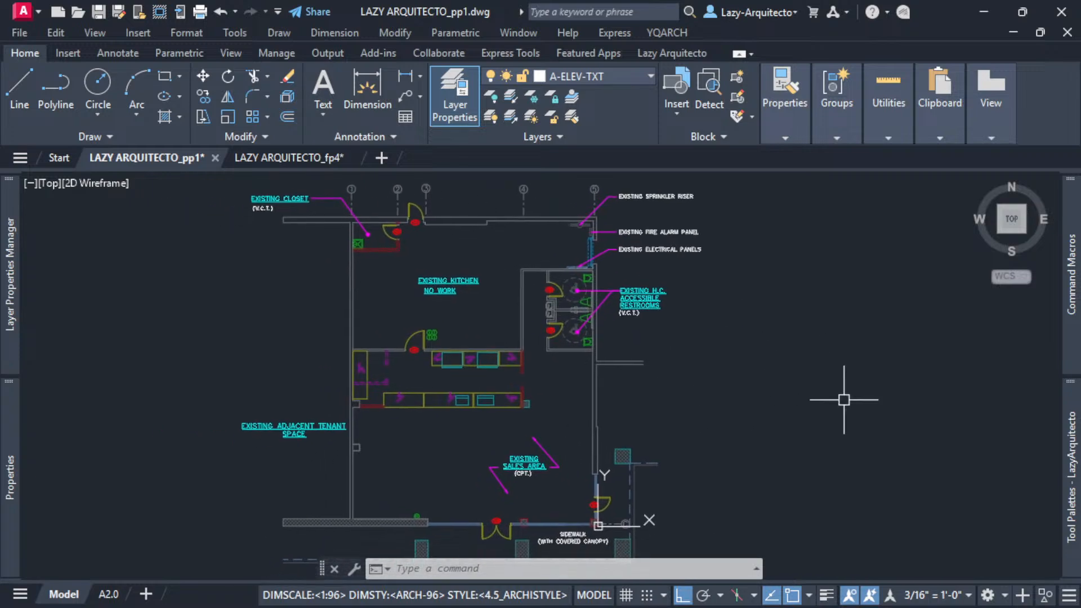
# - Check the Command Macros insights and open the saved LazyHatching macro in the Command Macro Editor
pyautogui.moveTo(1069, 279)
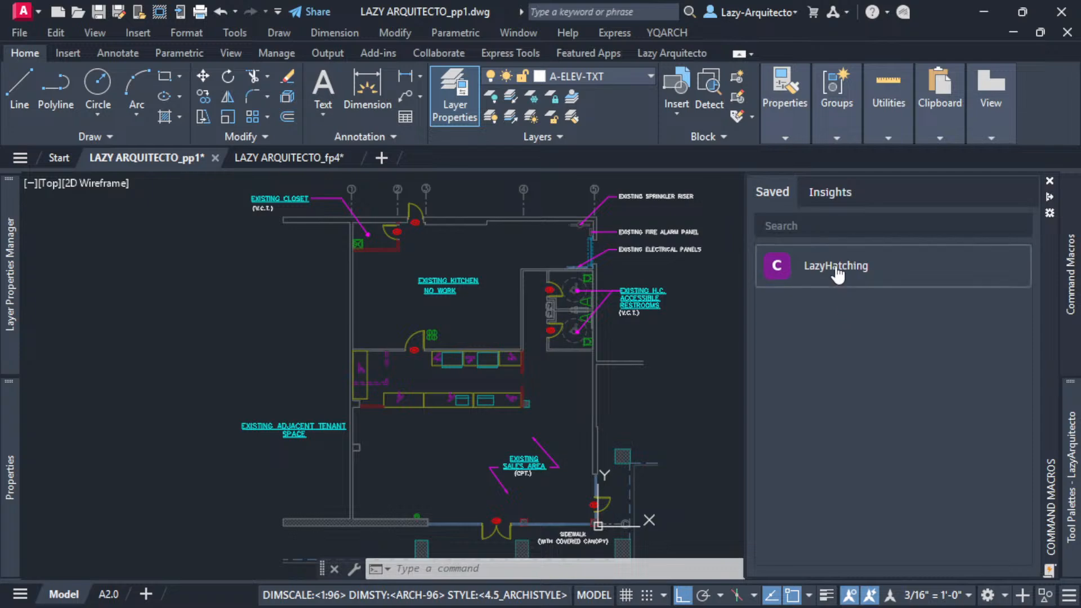
pyautogui.click(820, 191)
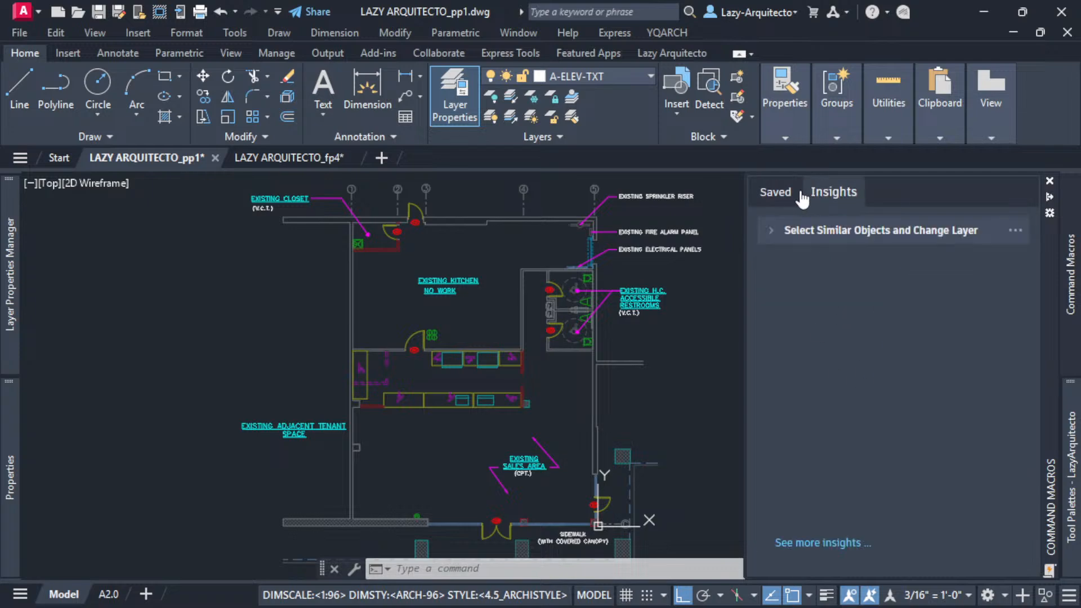
pyautogui.click(786, 195)
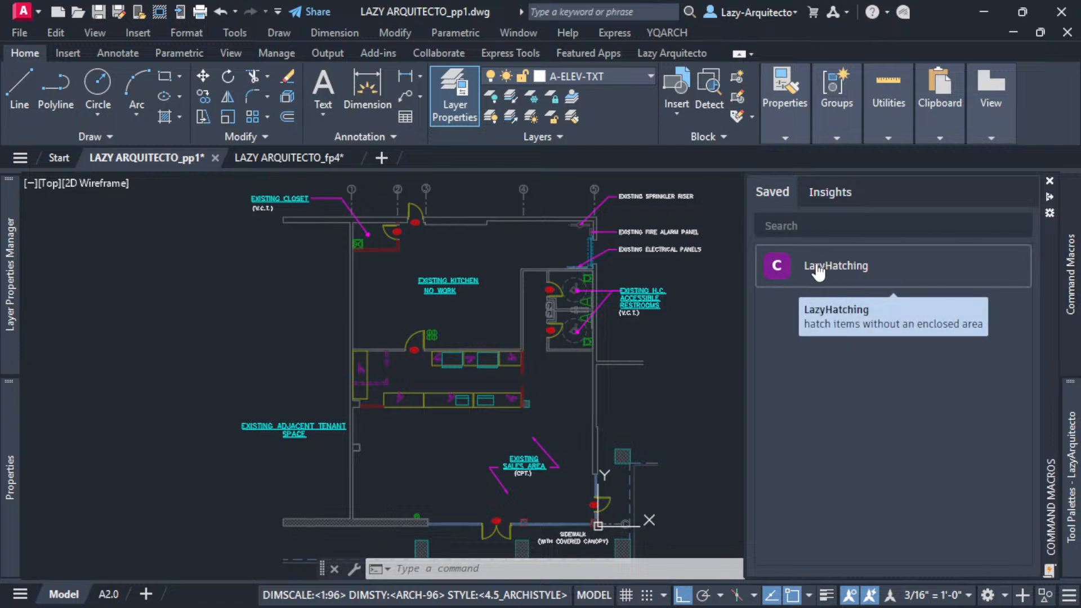
pyautogui.rightClick(817, 264)
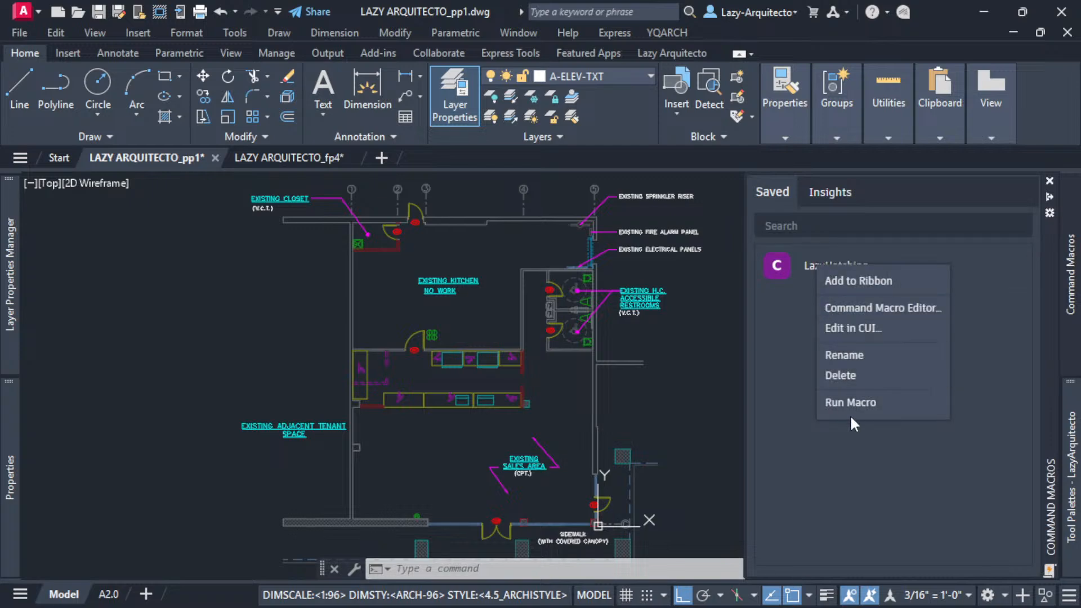
pyautogui.click(865, 310)
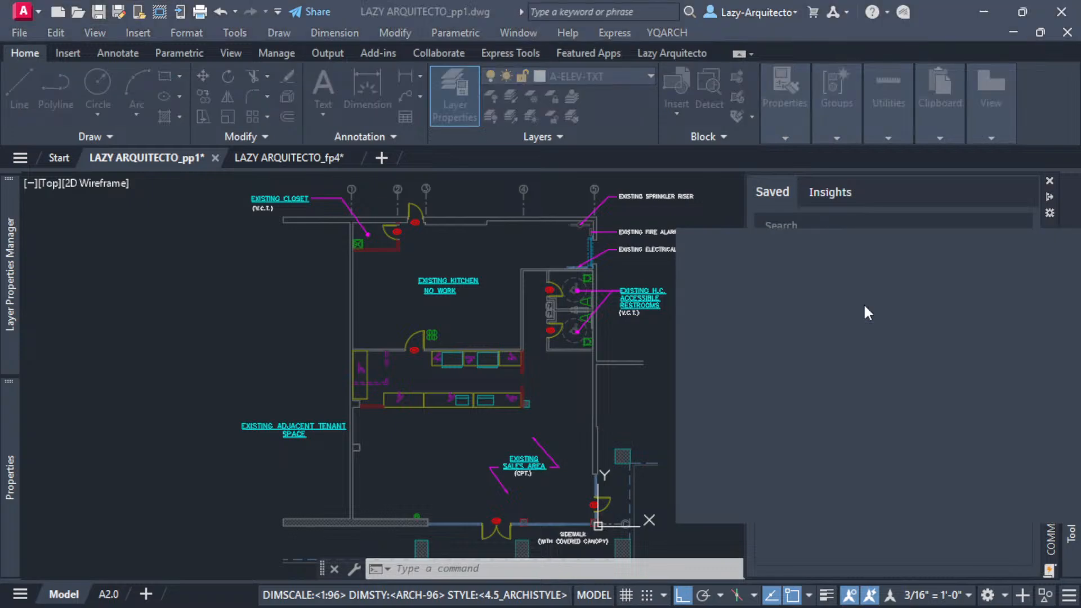
pyautogui.moveTo(859, 239); pyautogui.dragTo(519, 195)
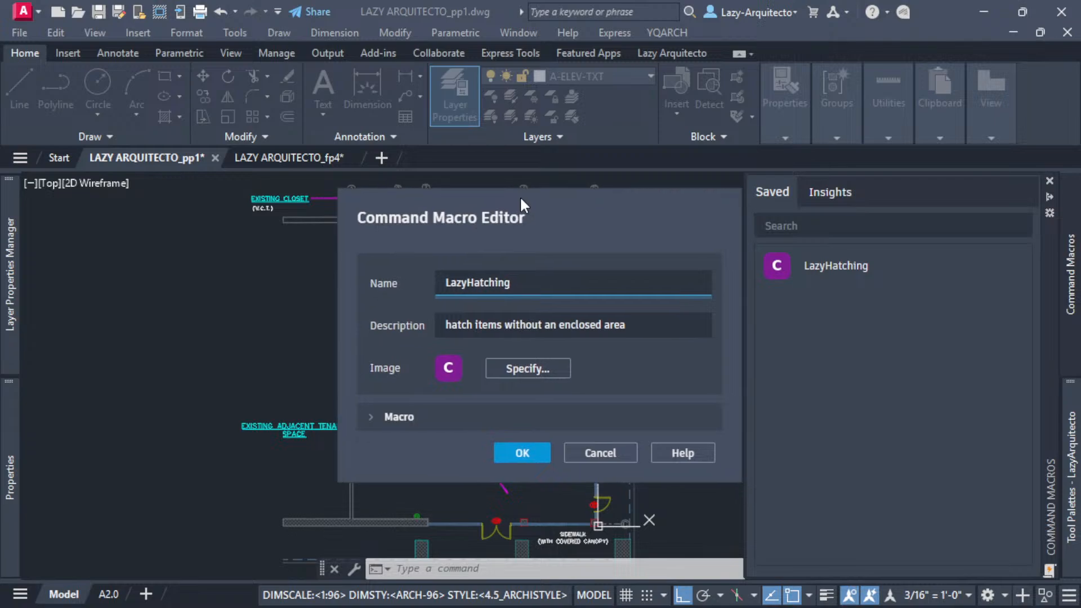
# - Rename the LazyHatching macro as LazyLayerChanges in the Command Macro Editor
pyautogui.moveTo(513, 281); pyautogui.dragTo(443, 282)
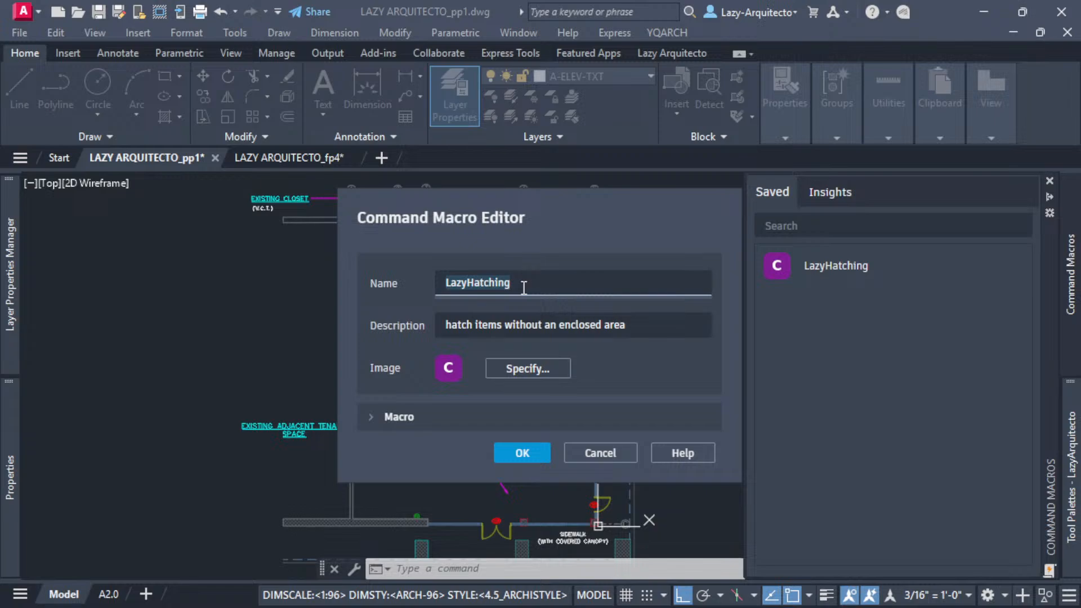
pyautogui.press('BackSpace')
pyautogui.press('BackSpace')
pyautogui.press('BackSpace')
pyautogui.press('BackSpace')
pyautogui.press('BackSpace')
pyautogui.press('BackSpace')
pyautogui.press('BackSpace')
pyautogui.press('BackSpace')
pyautogui.write('lA')
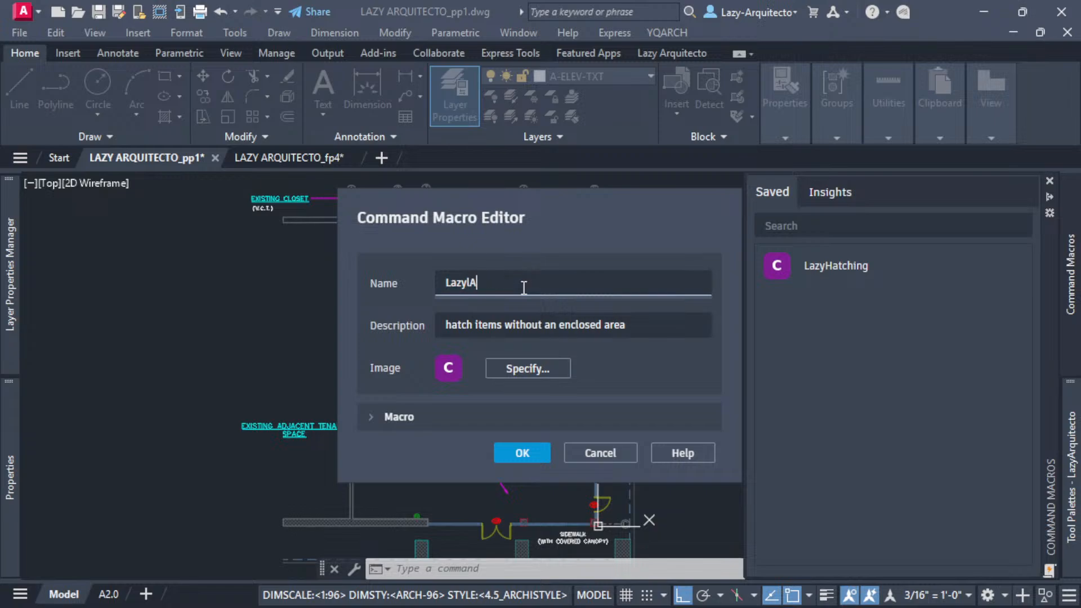
pyautogui.press('BackSpace')
pyautogui.write('AYER')
pyautogui.press('BackSpace')
pyautogui.press('BackSpace')
pyautogui.press('BackSpace')
pyautogui.press('BackSpace')
pyautogui.press('BackSpace')
pyautogui.write('lAY')
pyautogui.press('BackSpace')
pyautogui.press('BackSpace')
pyautogui.press('BackSpace')
pyautogui.write('LayerChanges')
pyautogui.doubleClick(494, 289)
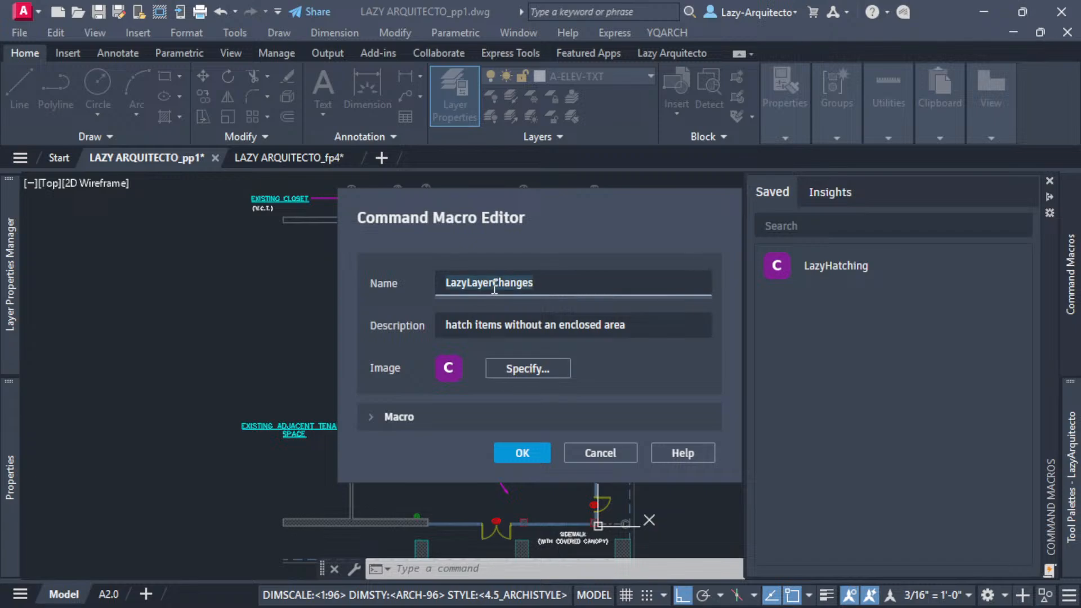
pyautogui.moveTo(494, 288); pyautogui.dragTo(446, 287)
pyautogui.moveTo(447, 288); pyautogui.dragTo(468, 288)
pyautogui.click(534, 289)
pyautogui.moveTo(554, 210); pyautogui.dragTo(564, 181)
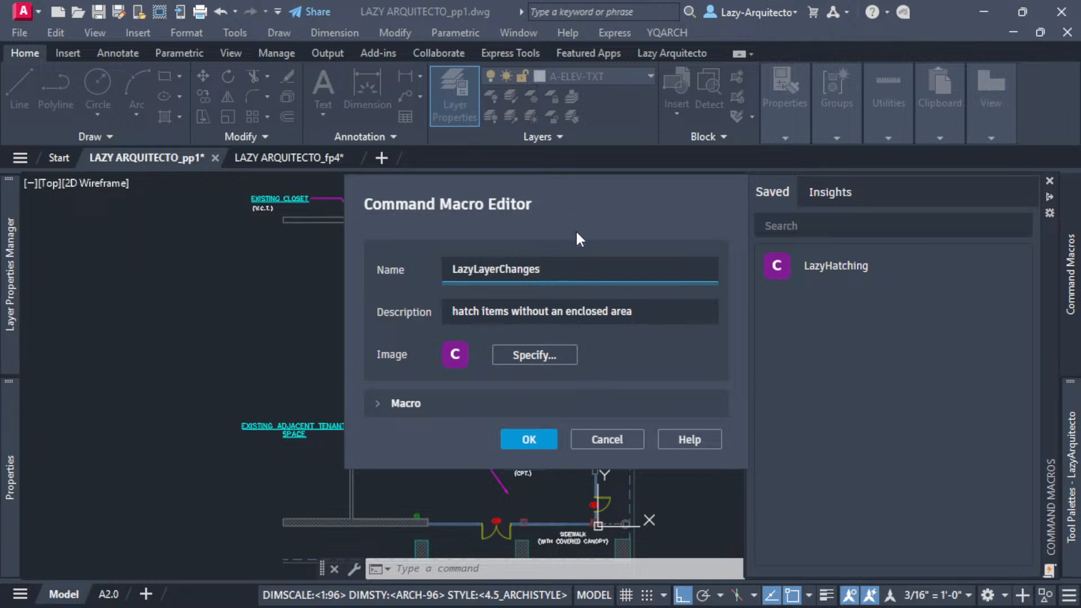
pyautogui.moveTo(590, 188); pyautogui.dragTo(554, 183)
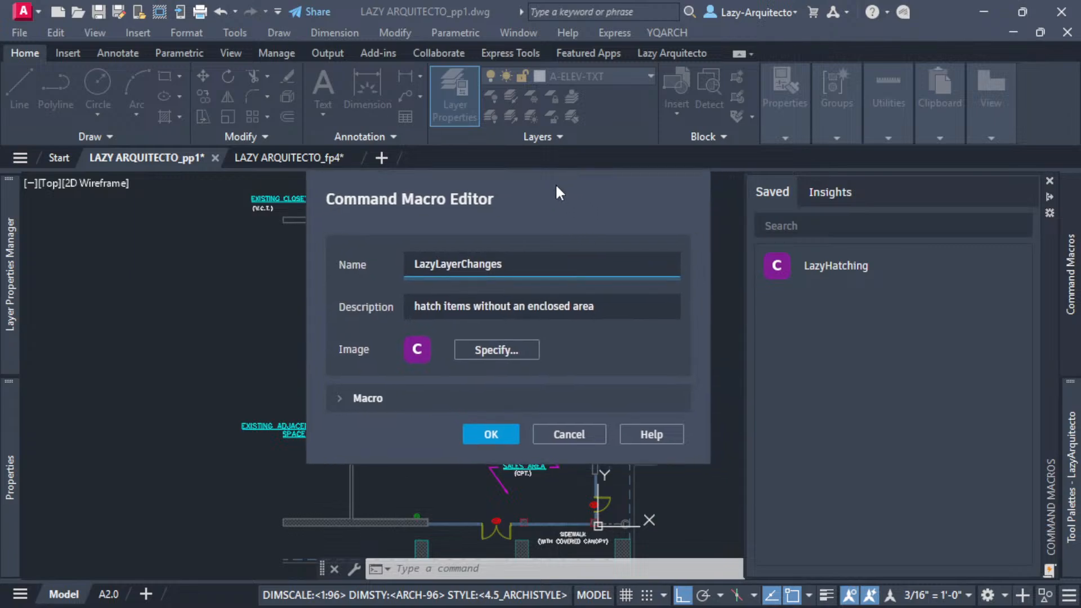
# - Set the macro description to "this command will update layer colors and freeze layers not needed in a proposed floor plan."
pyautogui.press('Tab')
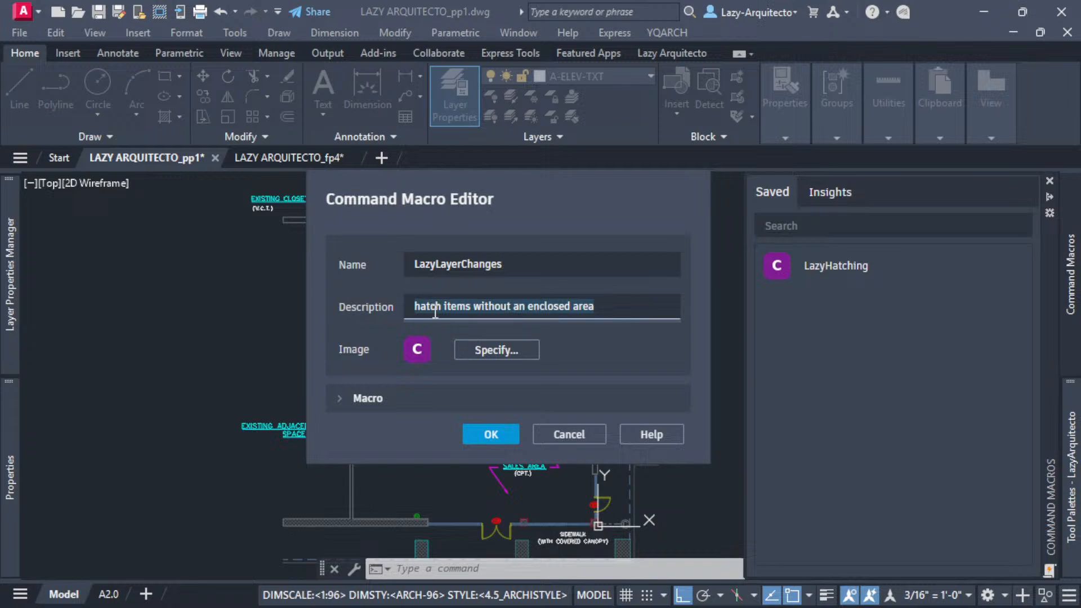
pyautogui.write('this comm')
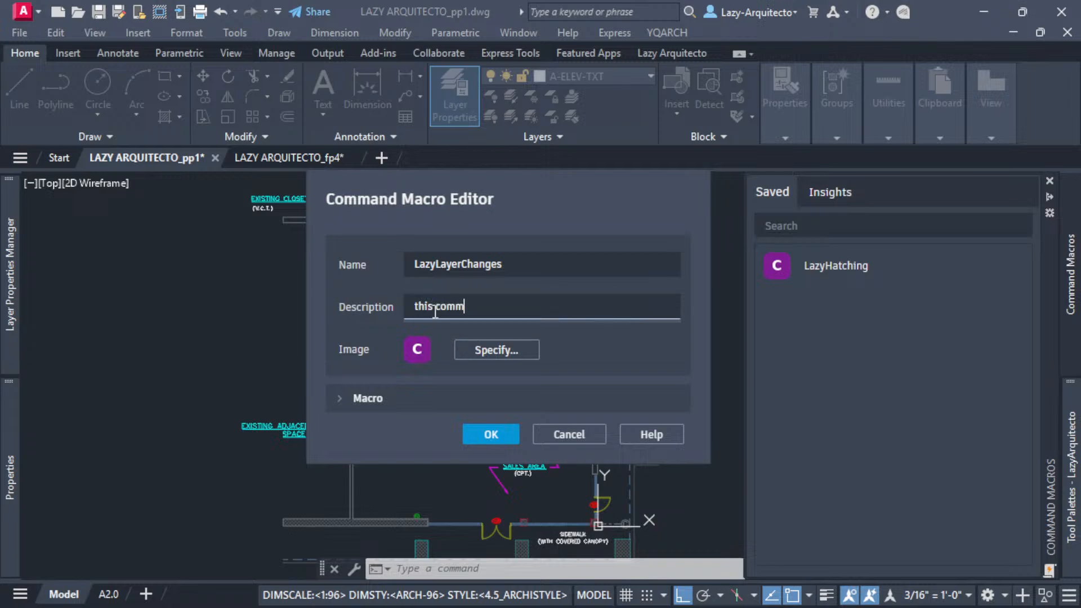
pyautogui.write('and will update layer ')
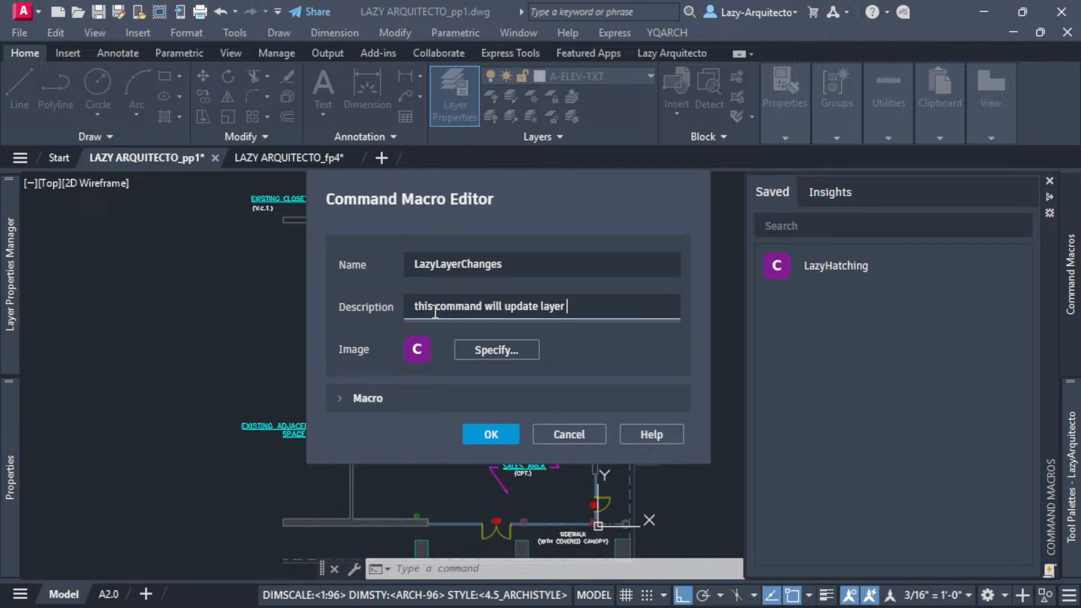
pyautogui.write('colors anf')
pyautogui.press('BackSpace')
pyautogui.press('BackSpace')
pyautogui.write('d freeze ')
pyautogui.write('layer')
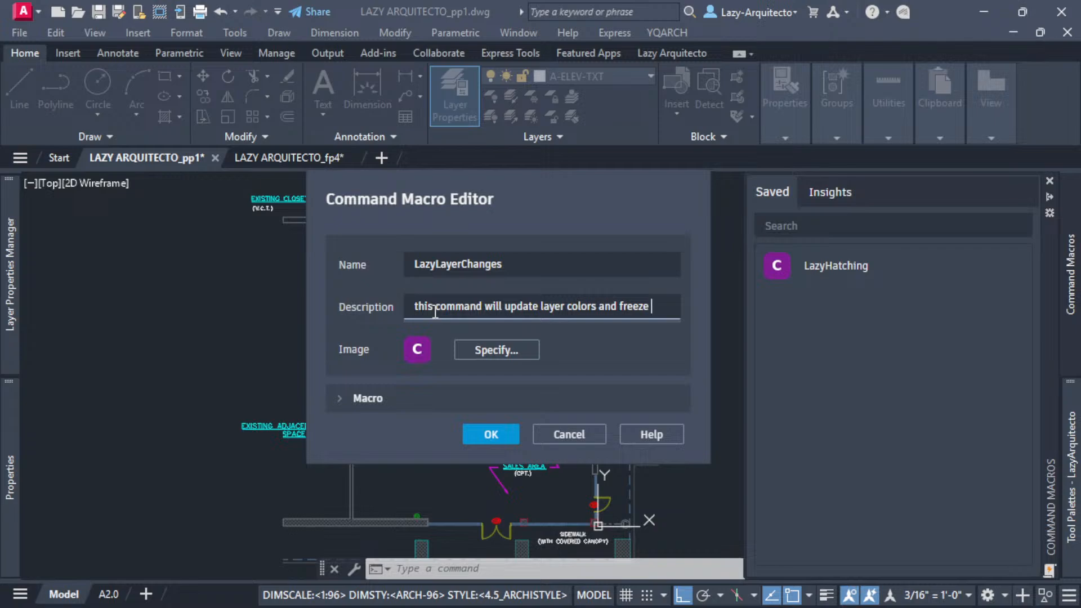
pyautogui.write('s not')
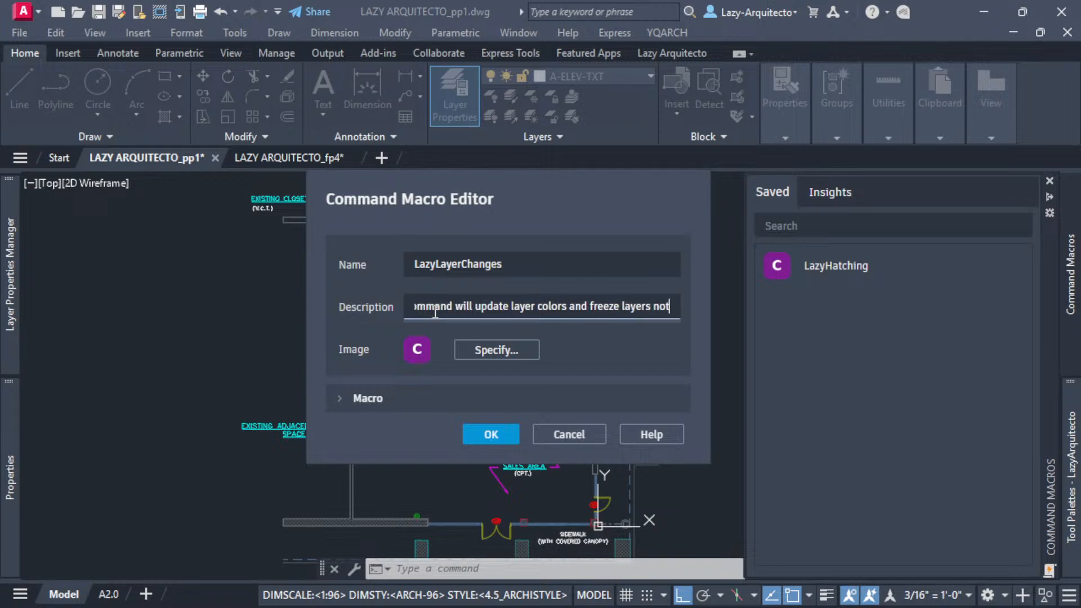
pyautogui.write(' needed ')
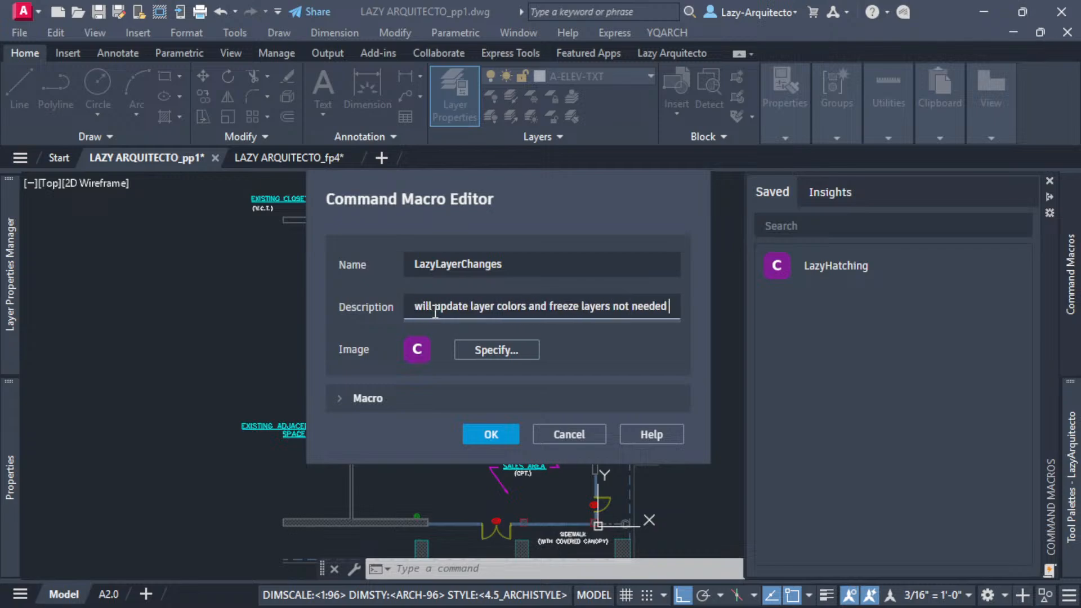
pyautogui.write('in a propo')
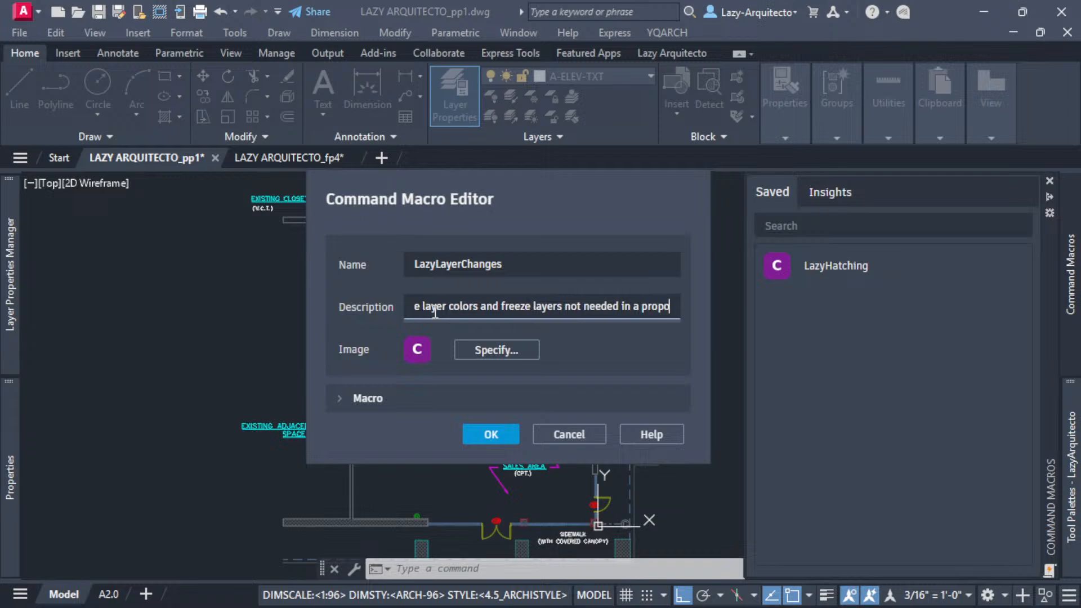
pyautogui.write('sed floor p')
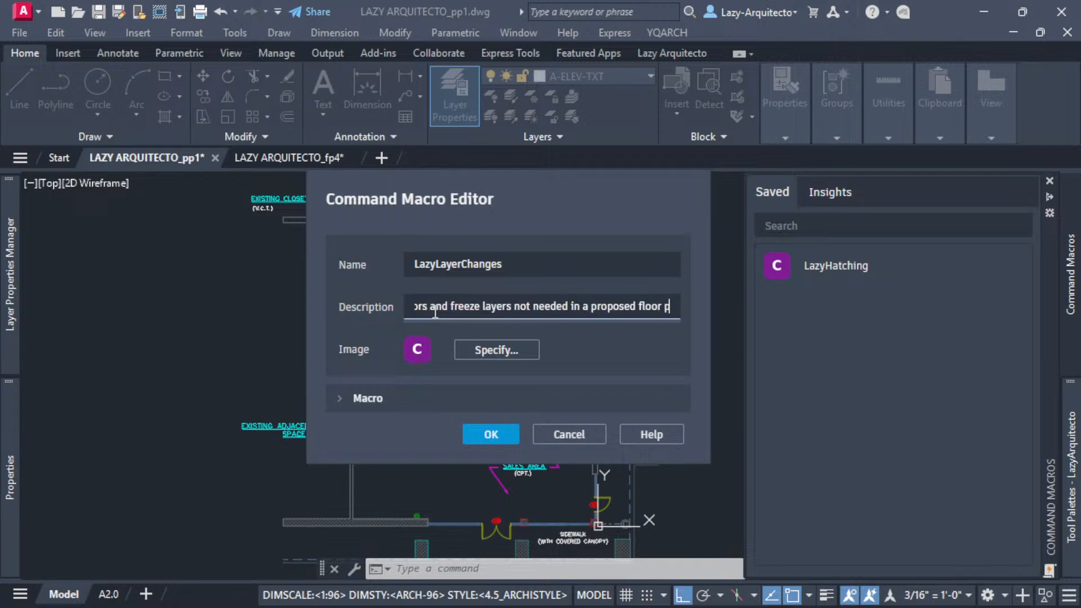
pyautogui.write('lan.')
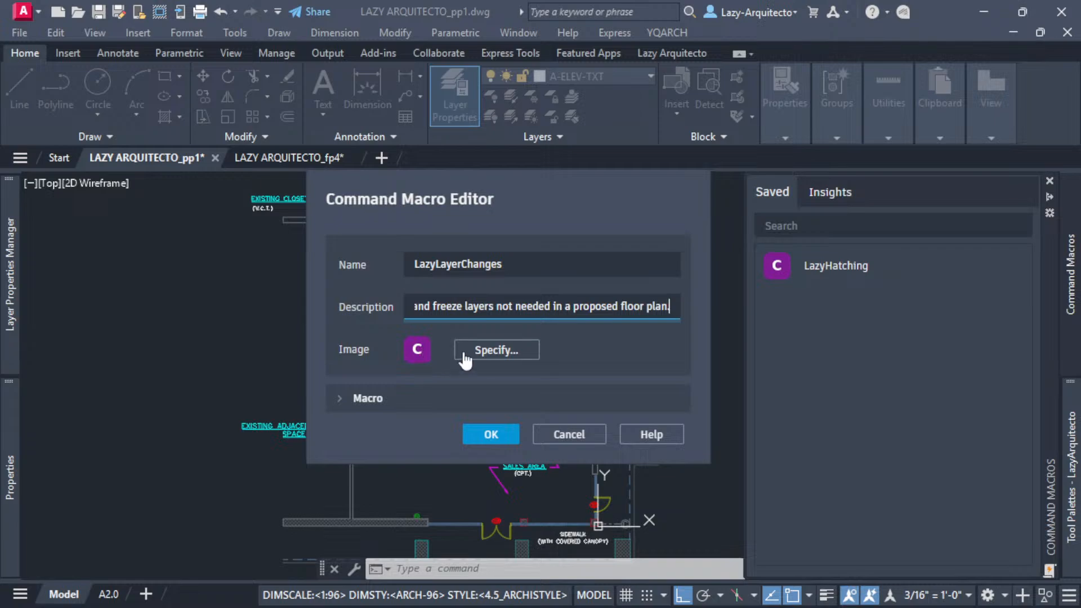
pyautogui.click(476, 353)
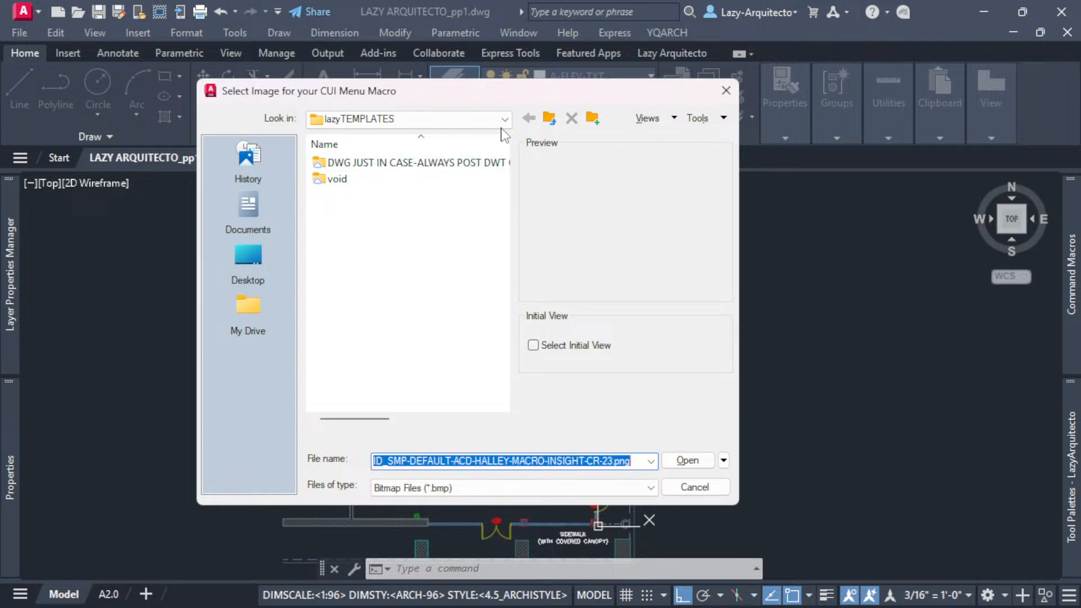
pyautogui.moveTo(478, 100); pyautogui.dragTo(658, 73)
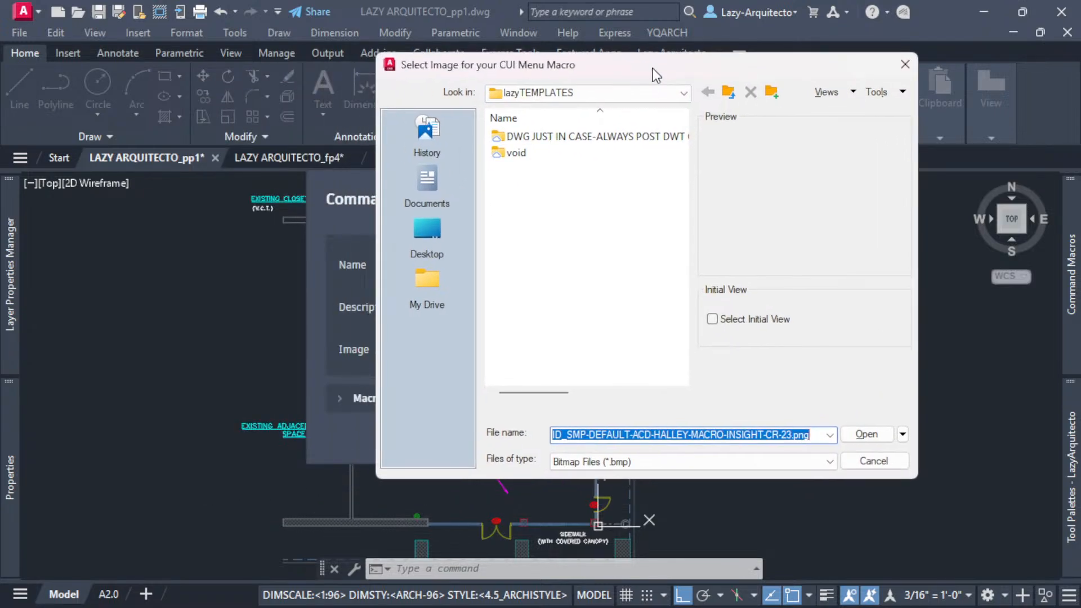
pyautogui.click(859, 463)
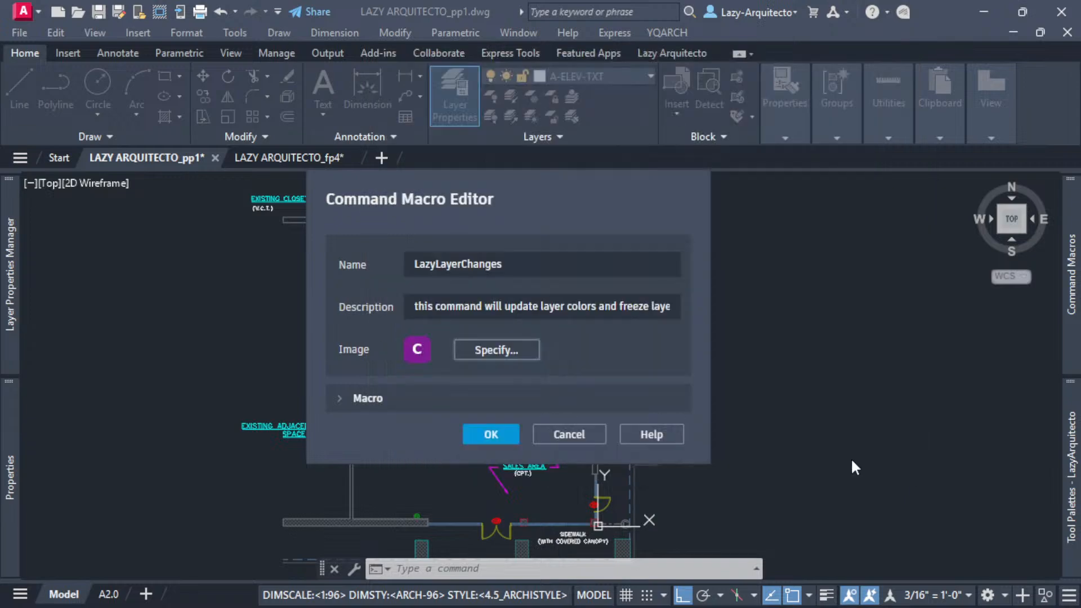
# - Expand the macro code and remove the hatching commands and the leading asterisk, keeping only ^C^C
pyautogui.click(338, 398)
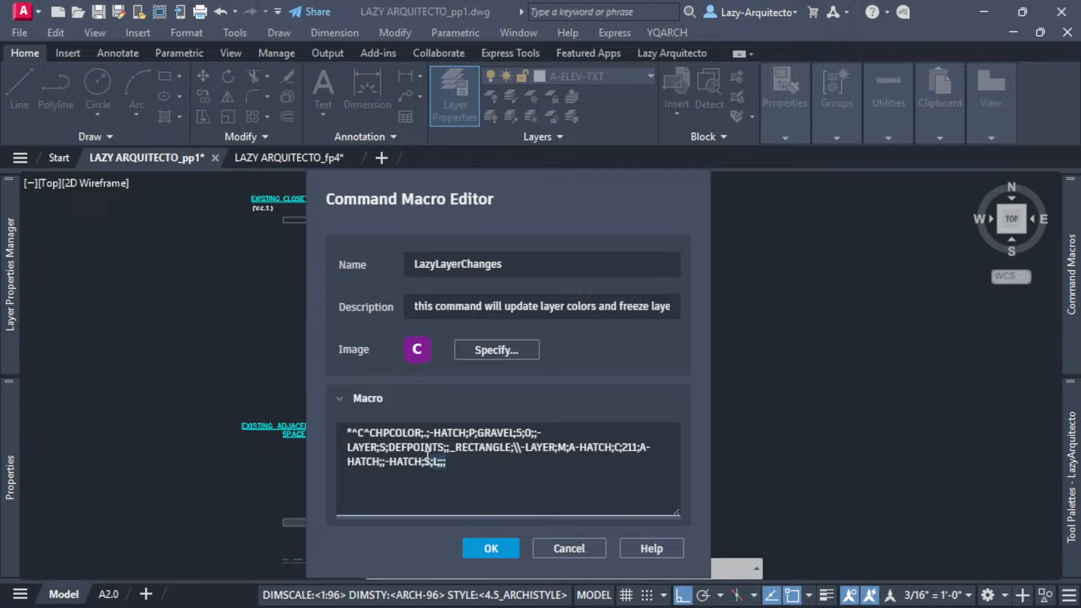
pyautogui.moveTo(427, 457); pyautogui.dragTo(376, 437)
pyautogui.press('BackSpace')
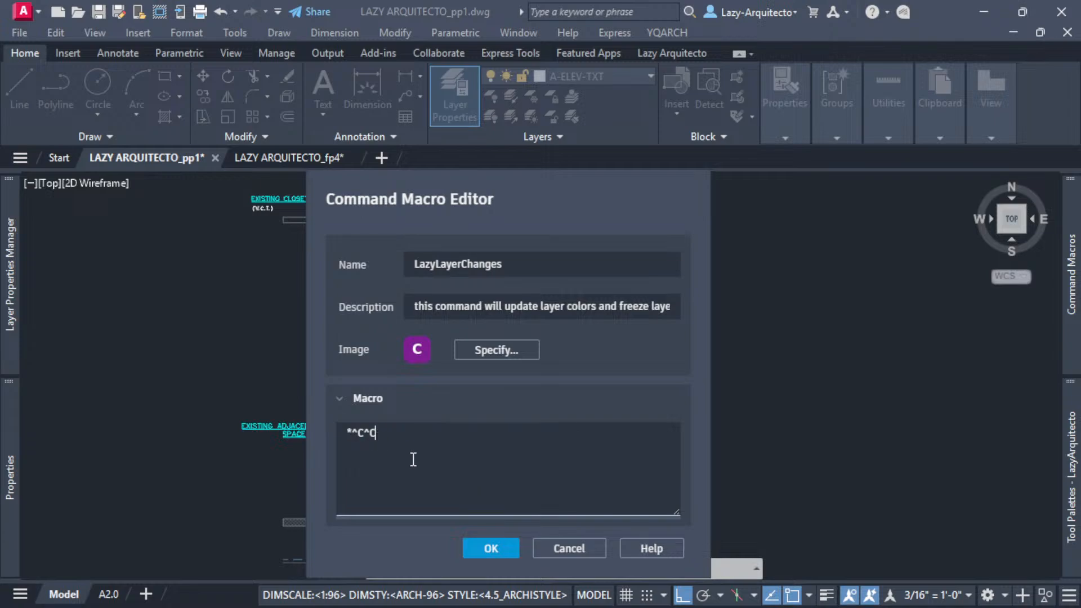
pyautogui.click(351, 432)
pyautogui.press('BackSpace')
pyautogui.click(388, 437)
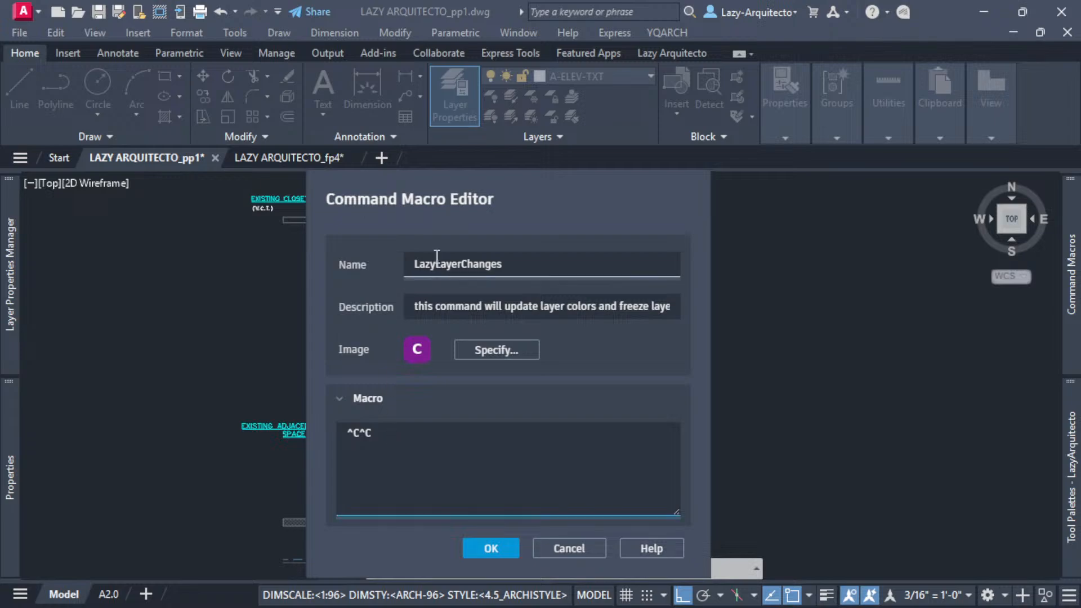
# - Complete the macro code as ^C^C-LAYER; and save the LazyLayerChanges macro
pyautogui.moveTo(488, 175); pyautogui.dragTo(526, 121)
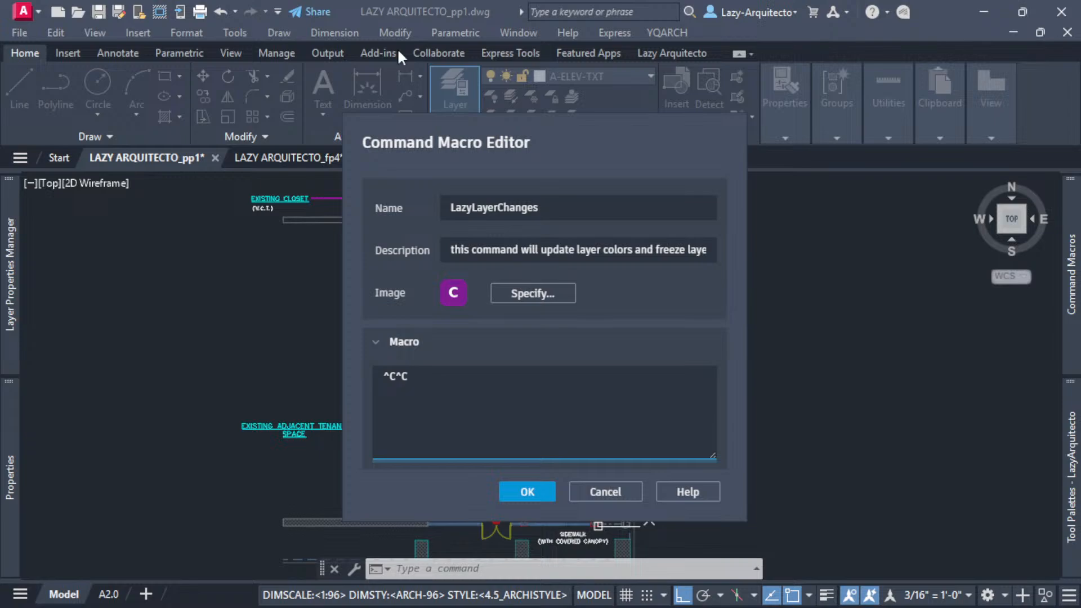
pyautogui.moveTo(542, 133)
pyautogui.mouseDown()
pyautogui.moveTo(698, 89)
pyautogui.moveTo(883, 63)
pyautogui.mouseUp()
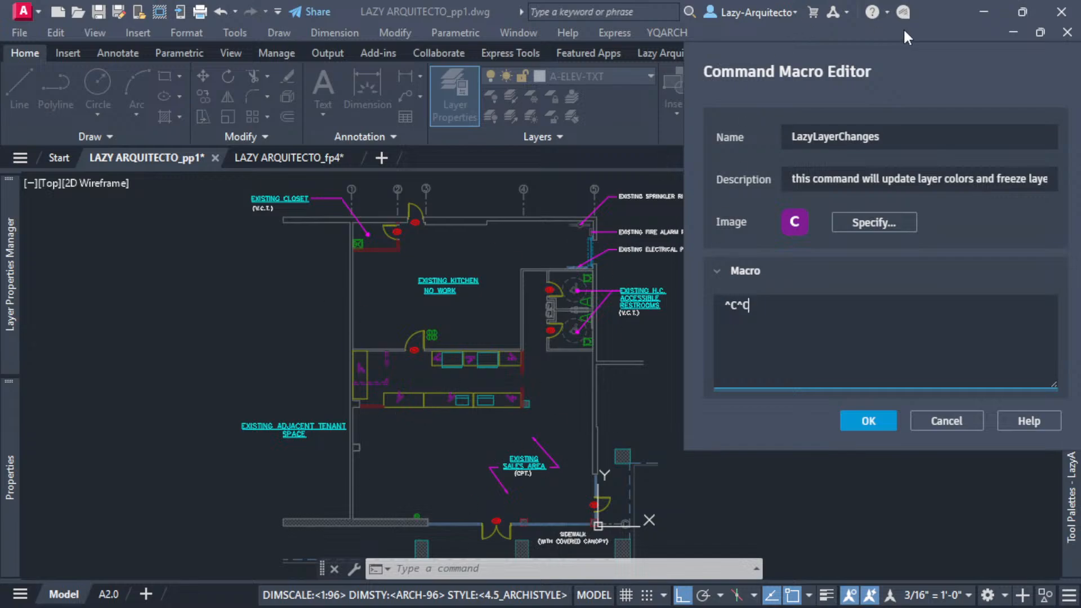
pyautogui.moveTo(928, 59); pyautogui.dragTo(575, 119)
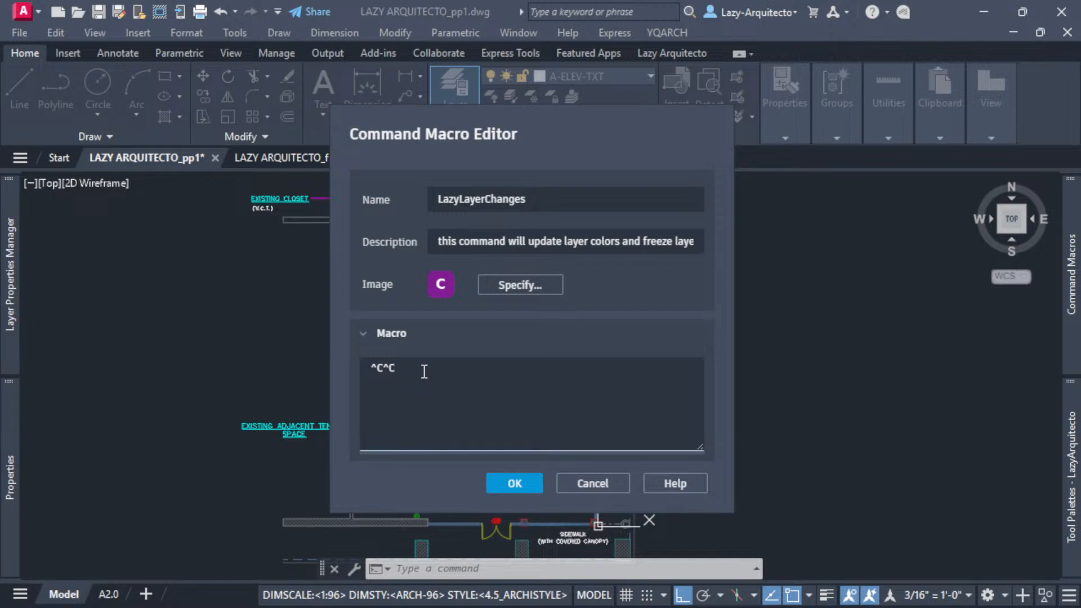
pyautogui.write('LAYER;')
pyautogui.moveTo(395, 370); pyautogui.dragTo(430, 371)
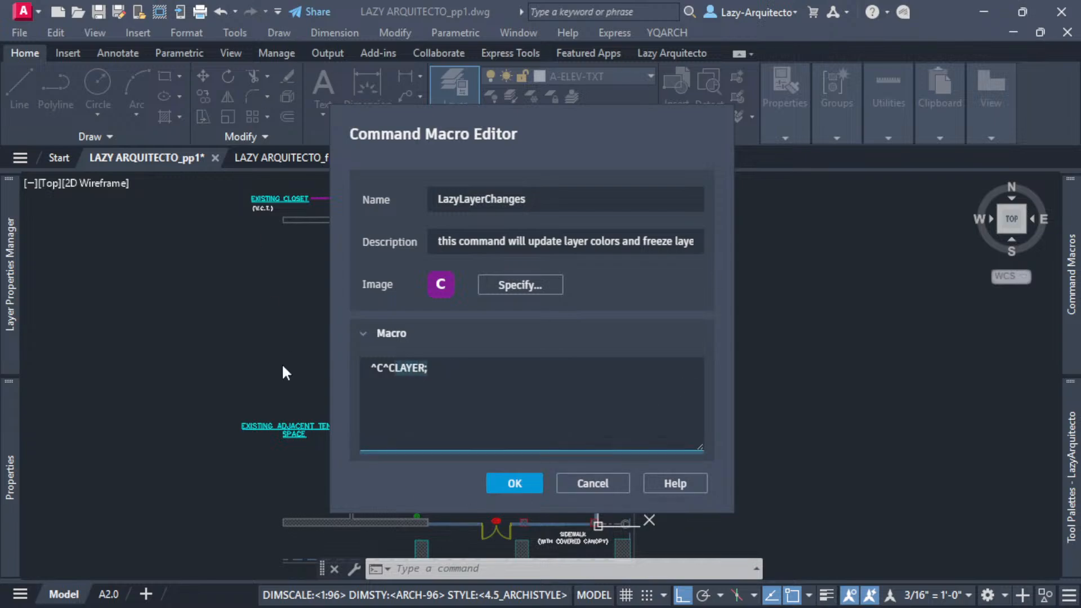
pyautogui.click(395, 369)
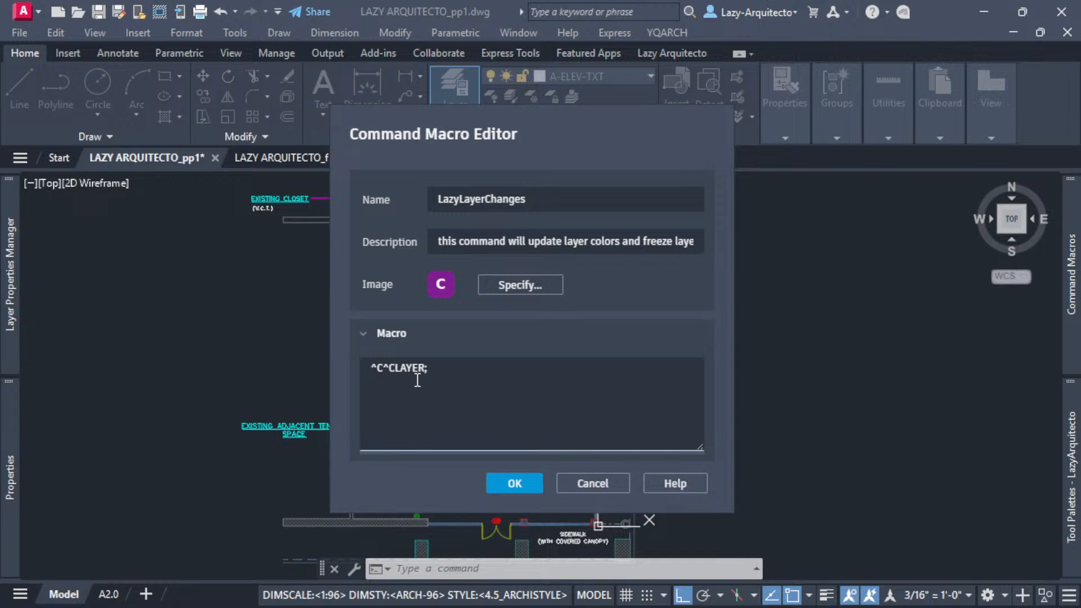
pyautogui.write('-')
pyautogui.moveTo(439, 376); pyautogui.dragTo(397, 370)
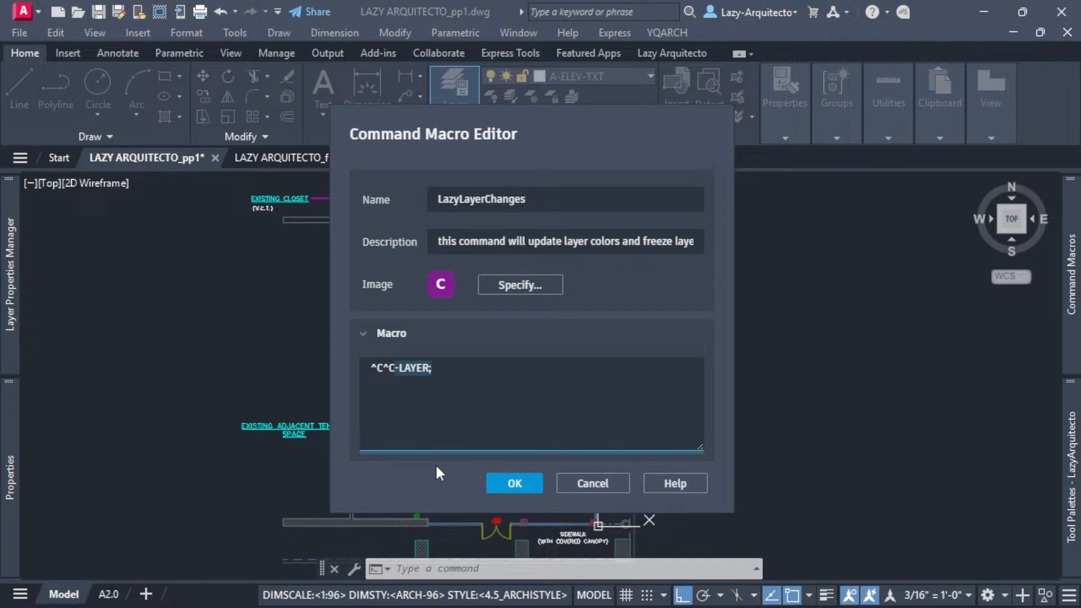
pyautogui.click(444, 367)
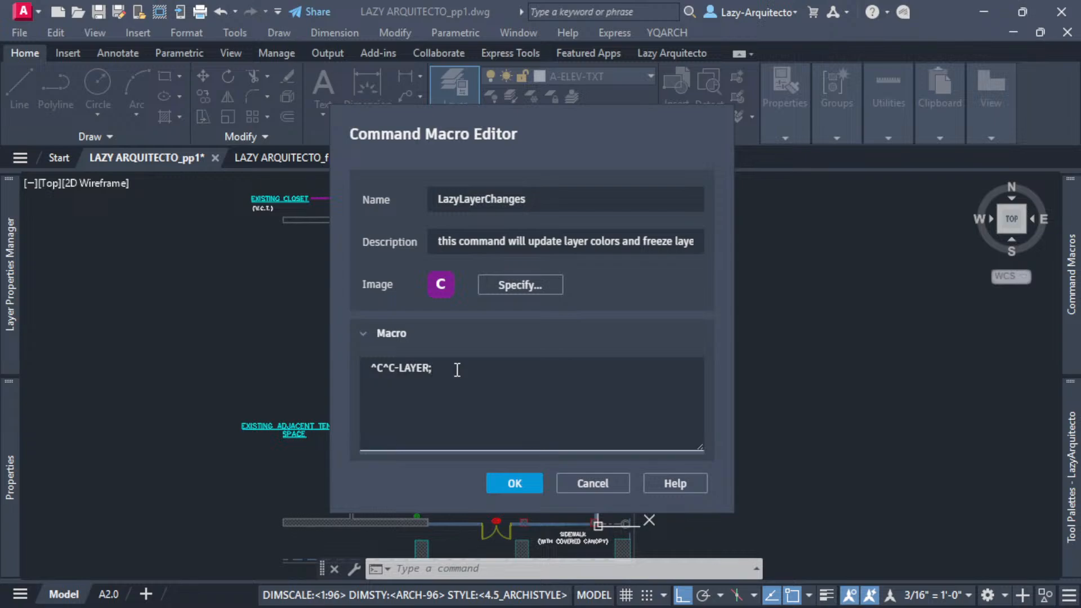
pyautogui.click(522, 483)
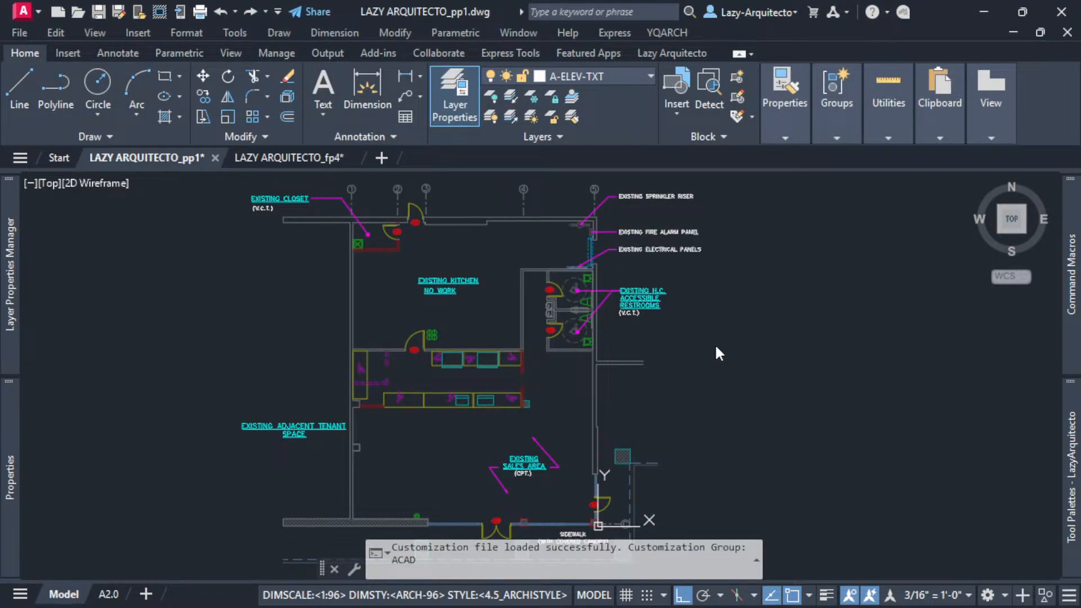
pyautogui.click(715, 343)
pyautogui.click(850, 349)
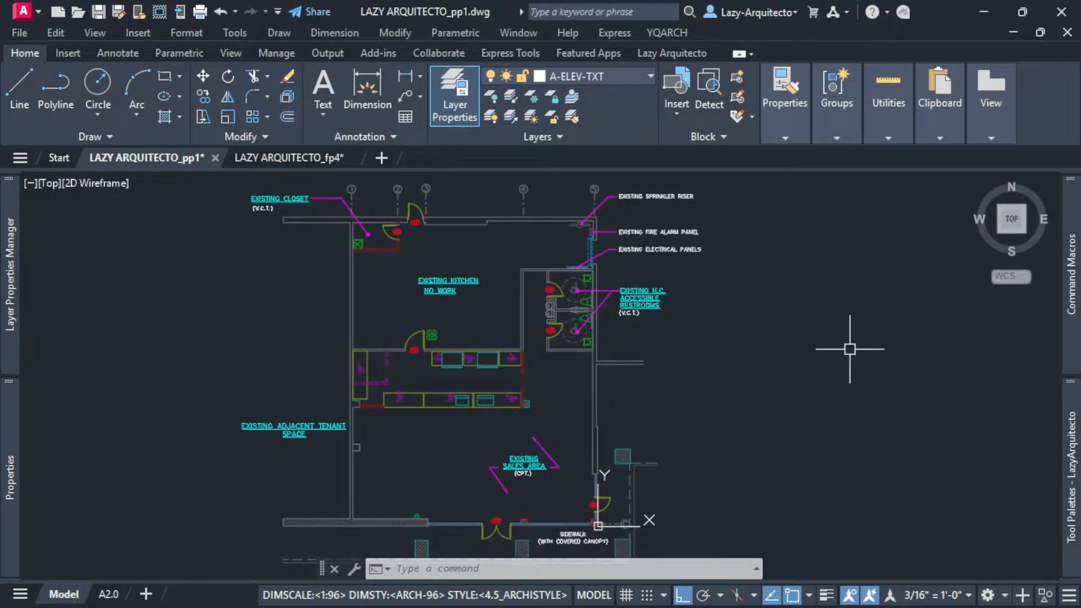
# - Test-run the LazyLayerChanges macro, continue with the Color option of -LAYER, and cancel the command
pyautogui.moveTo(1070, 268)
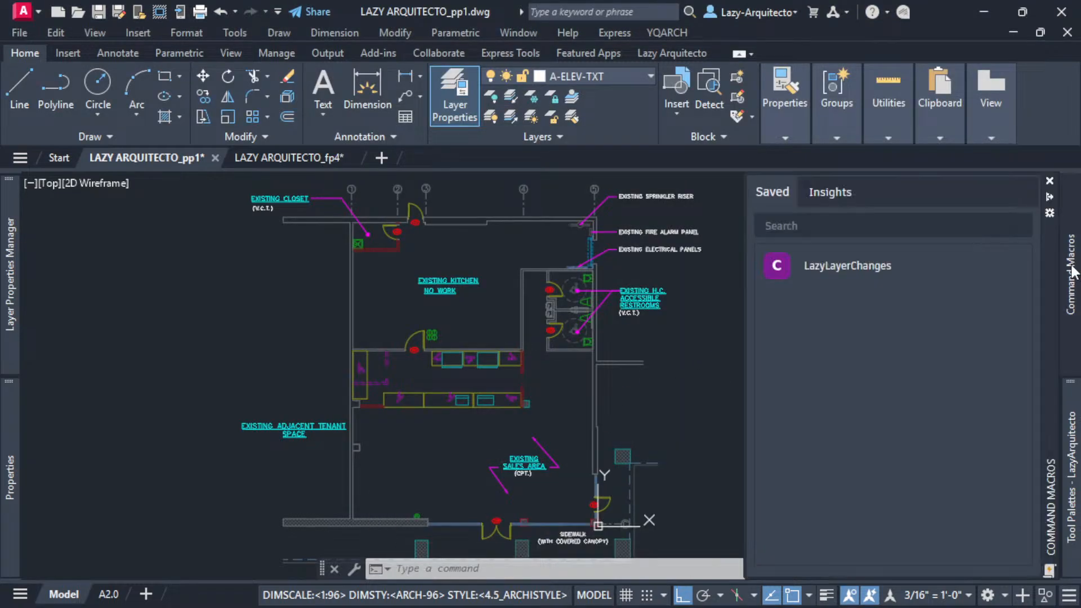
pyautogui.click(832, 276)
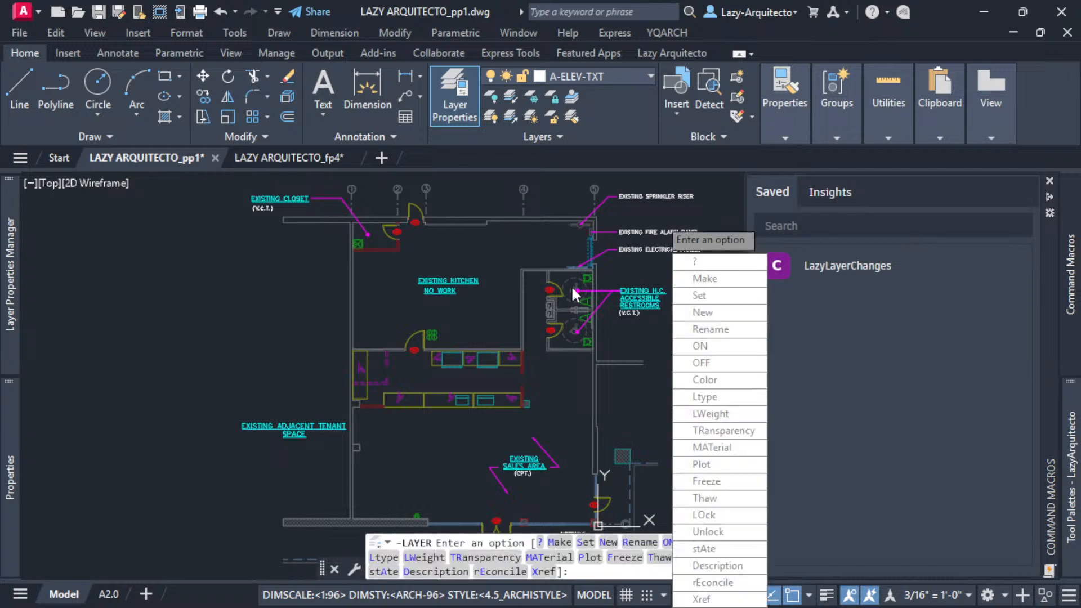
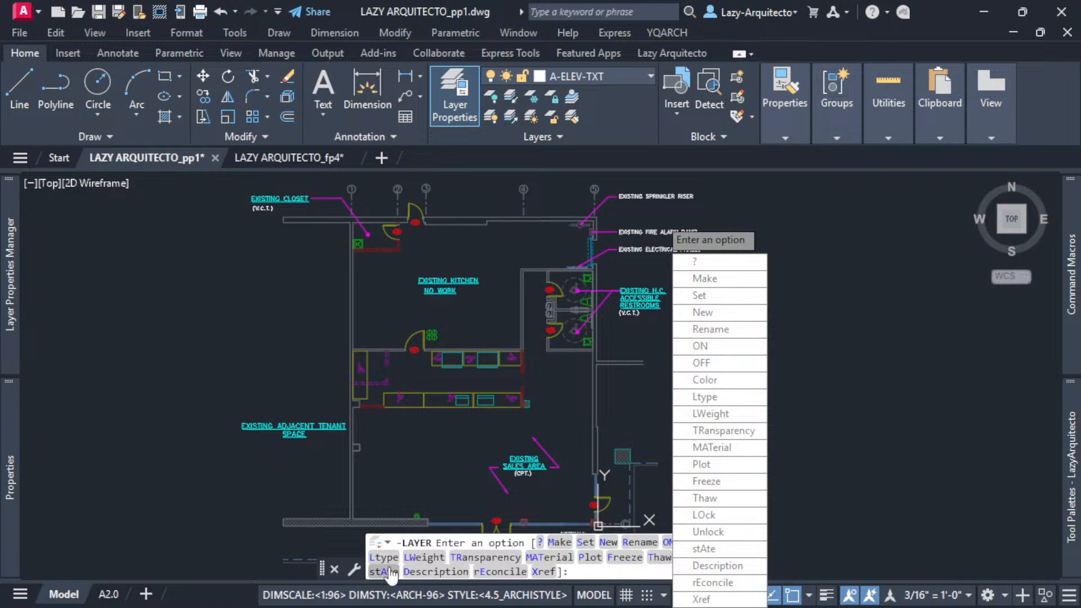
pyautogui.moveTo(317, 568); pyautogui.dragTo(275, 566)
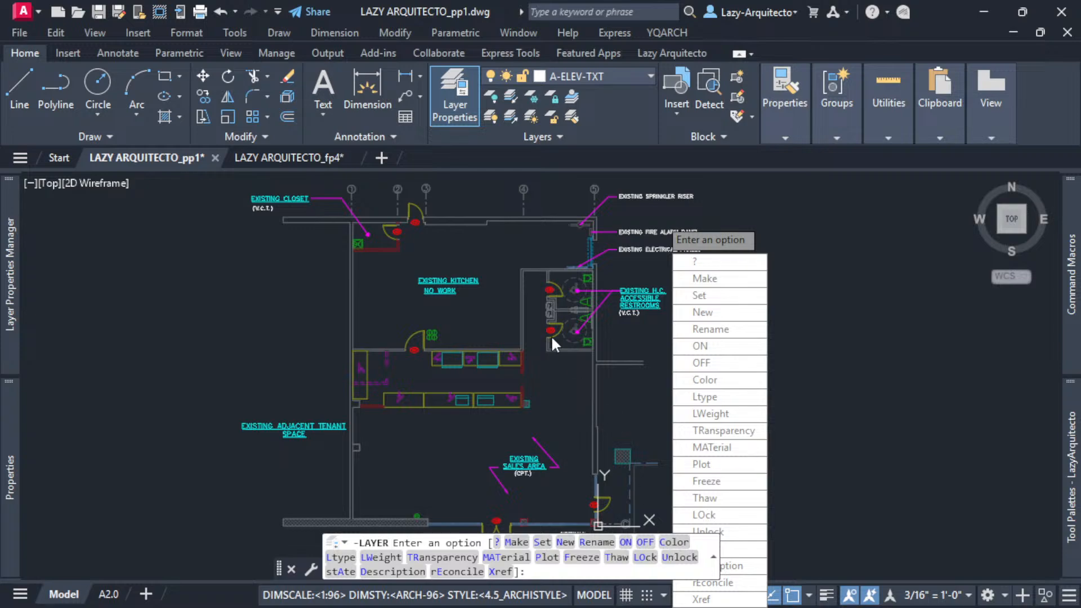
pyautogui.write('C')
pyautogui.press('Return')
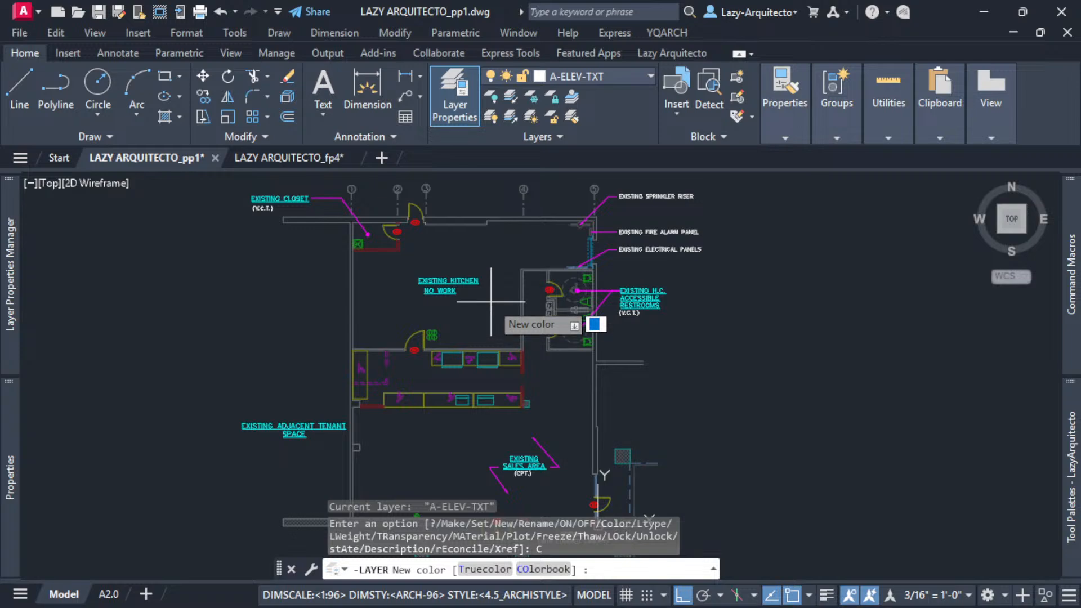
pyautogui.press('Escape')
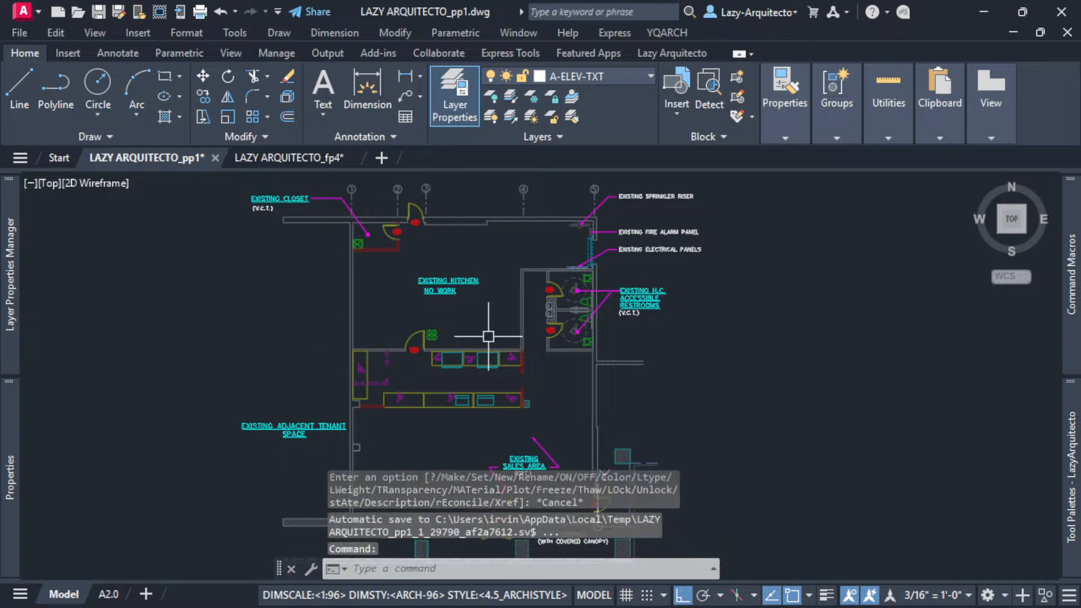
# - Check the index color choices for the A-Fixt-Plumbg layer without changing its color
pyautogui.moveTo(5, 267)
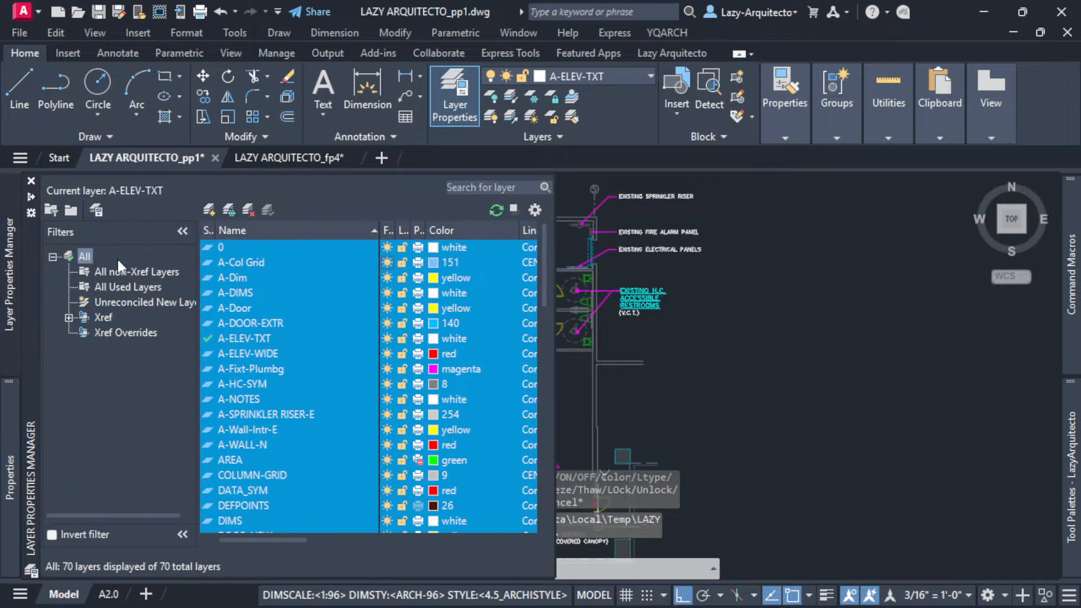
pyautogui.click(311, 368)
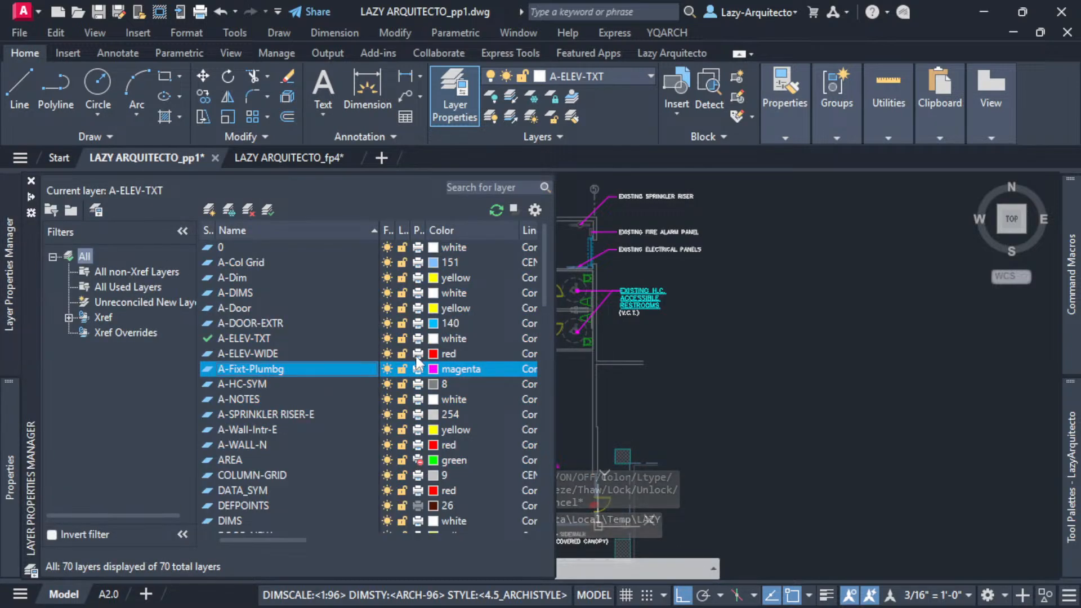
pyautogui.click(433, 369)
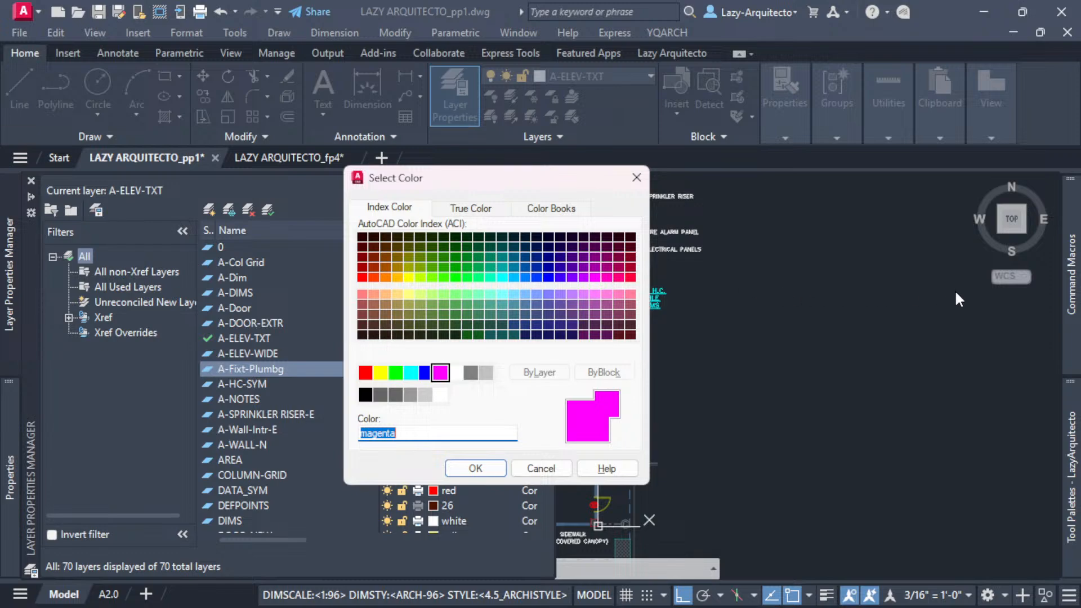
pyautogui.click(636, 178)
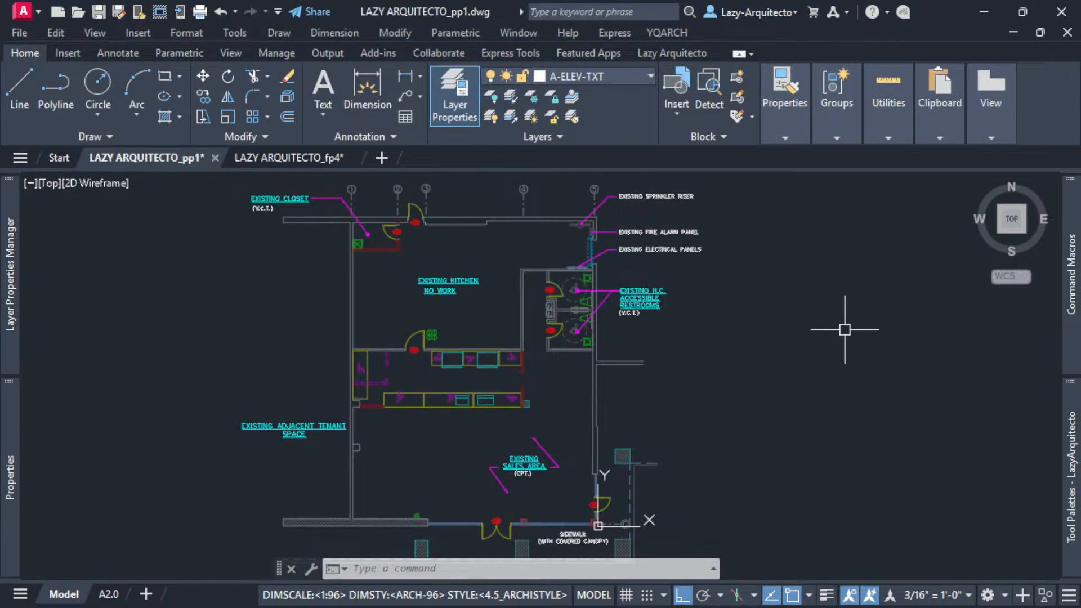
# - Extend the LazyLayerChanges macro code to ^C^C-LAYER;C;1; and save the macro
pyautogui.moveTo(1071, 275)
pyautogui.rightClick(847, 277)
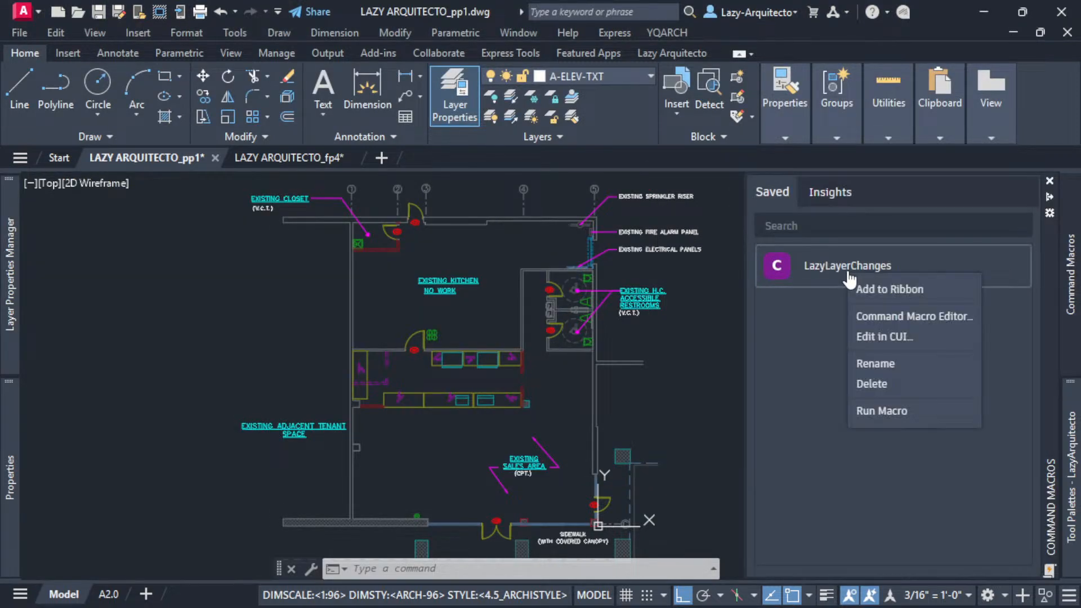
pyautogui.click(889, 315)
pyautogui.moveTo(839, 238); pyautogui.dragTo(531, 197)
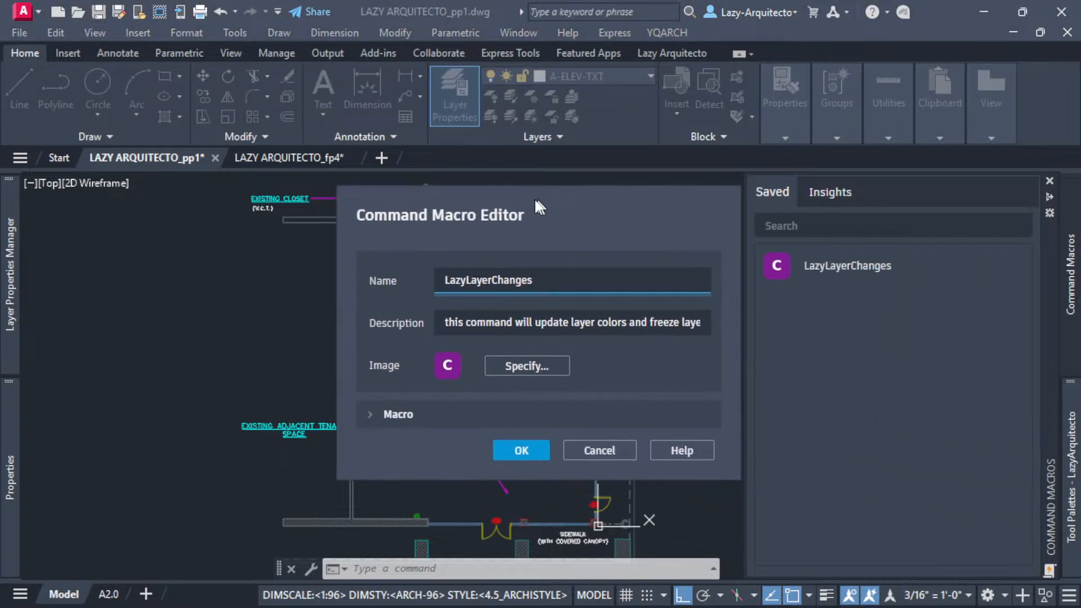
pyautogui.click(366, 414)
pyautogui.click(437, 450)
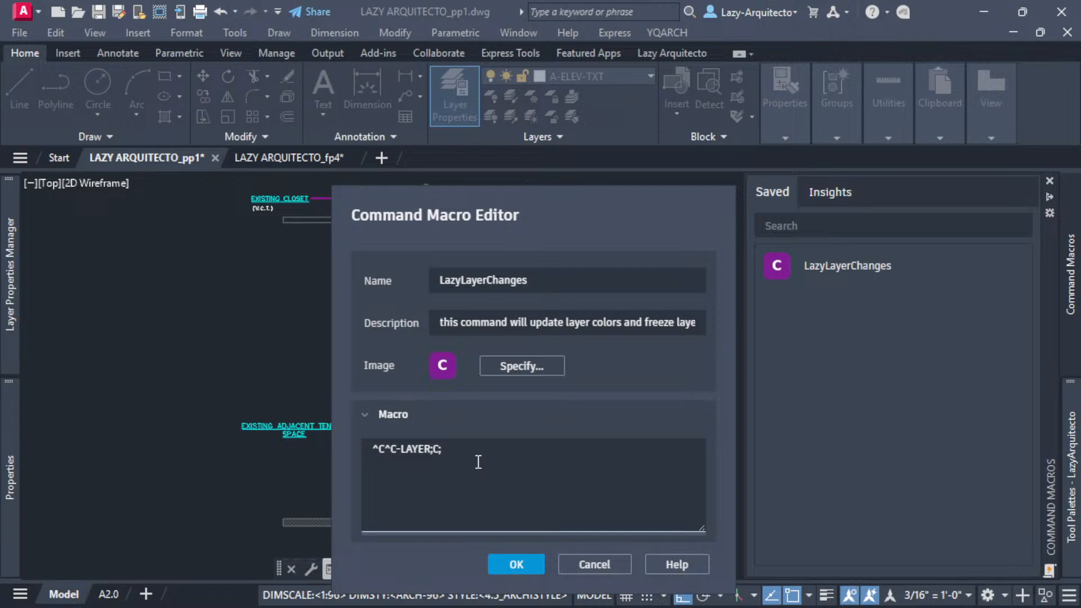
pyautogui.write('1;')
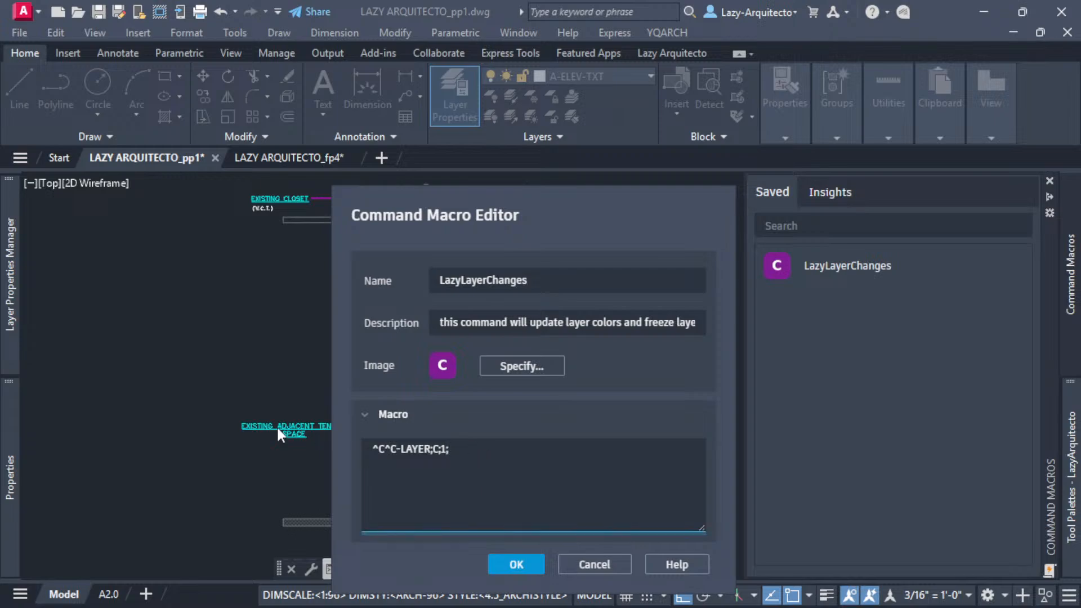
pyautogui.click(532, 568)
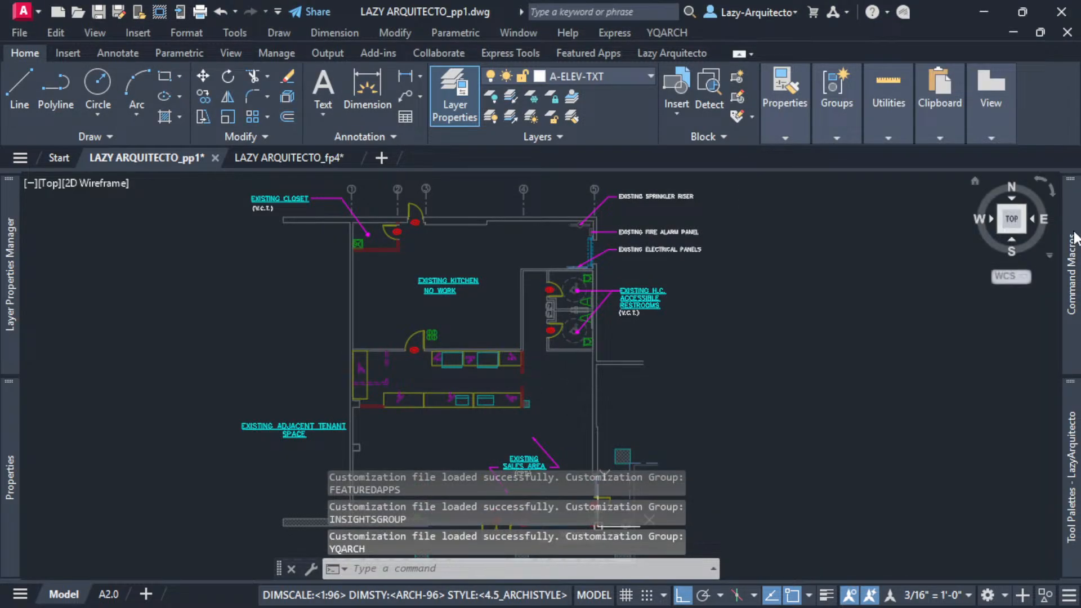
# - Run the updated LazyLayerChanges macro up to its layer name request, and cancel the command
pyautogui.click(883, 279)
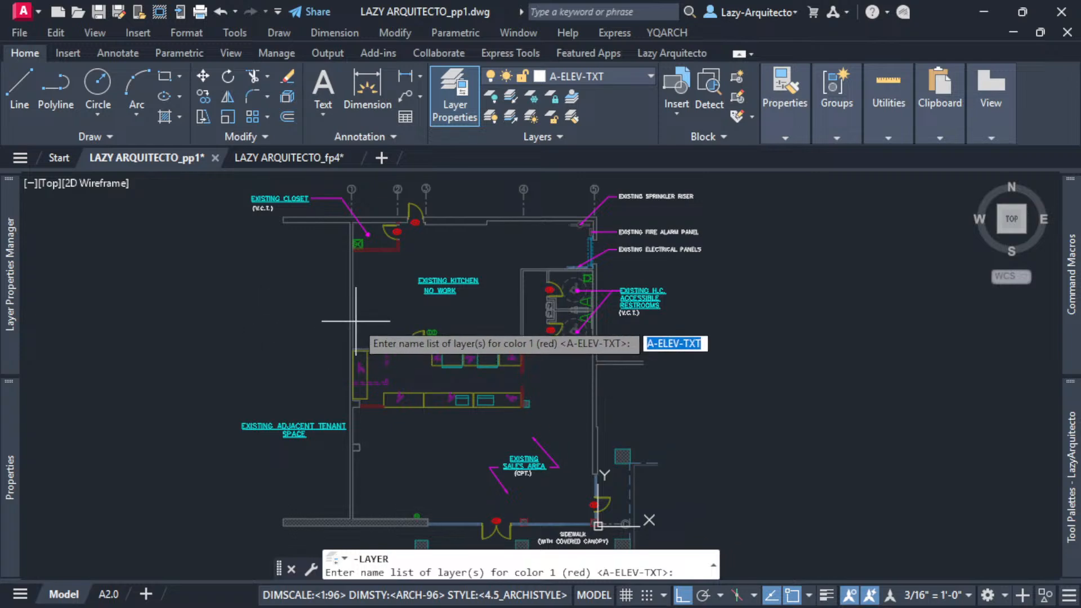
pyautogui.press('Escape')
pyautogui.press('Escape')
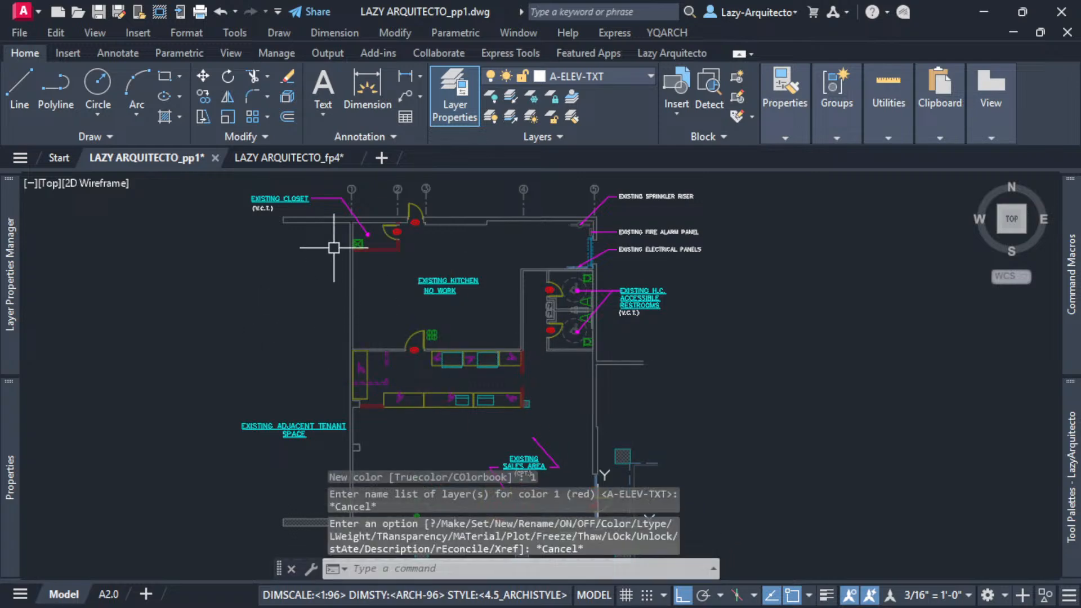
# - Open the floor plan external reference LAZY ARQUITECTO_fp4 from the proposed plan drawing
pyautogui.click(354, 281)
pyautogui.rightClick(358, 291)
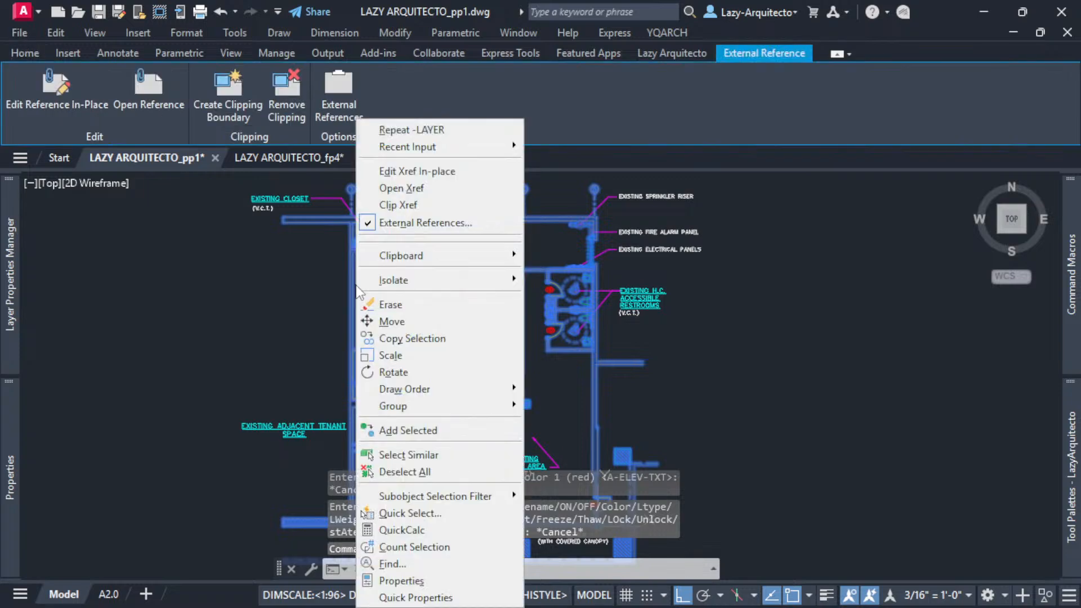
pyautogui.click(401, 189)
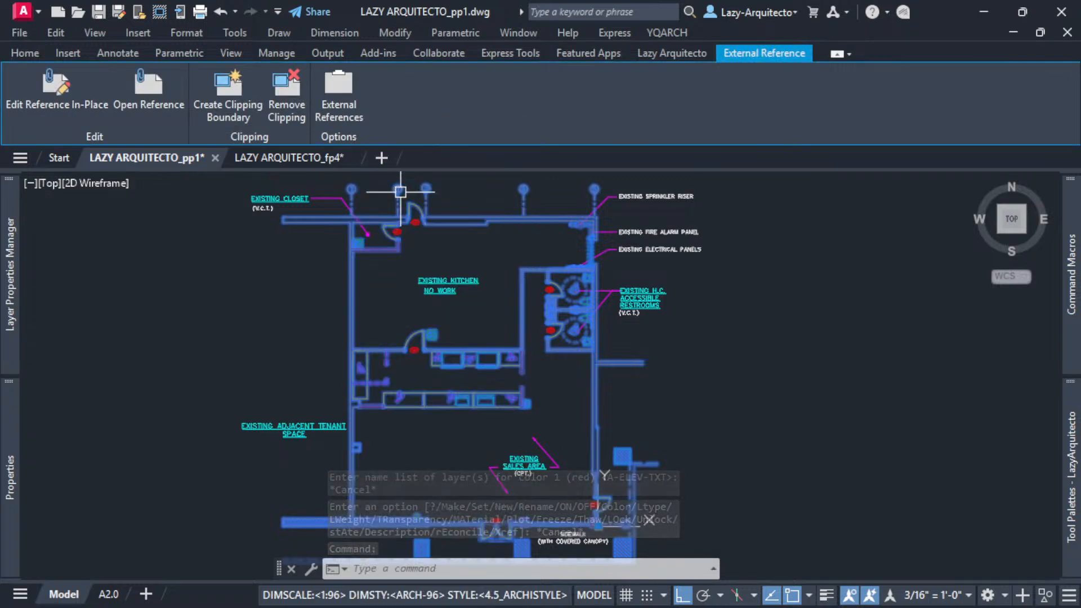
pyautogui.rightClick(401, 207)
pyautogui.click(445, 198)
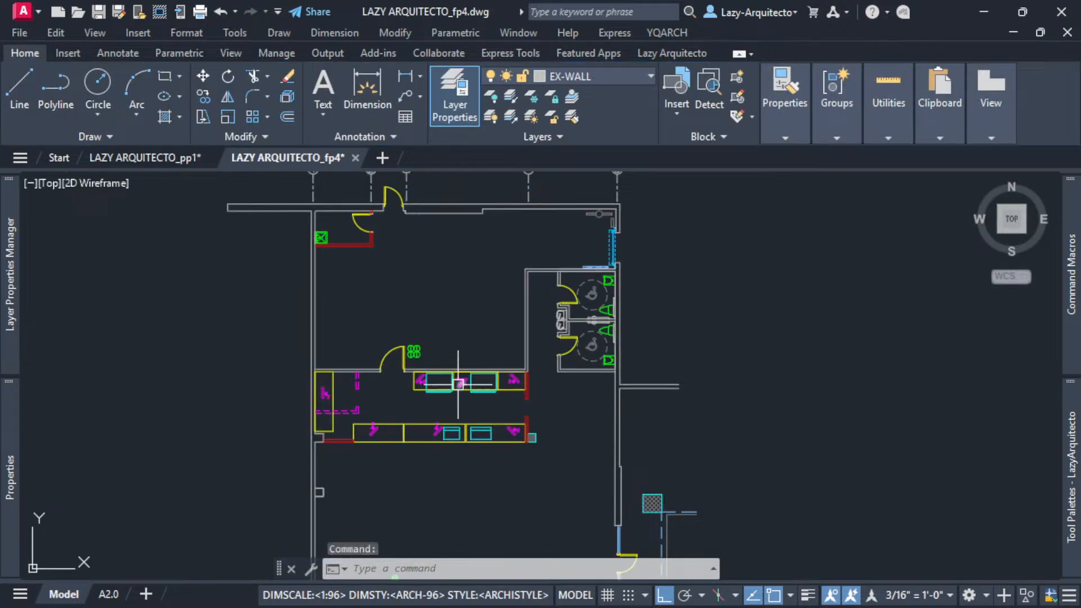
# - Check which layers the middle counter case in the lower row and the long left-hand wall line are on
pyautogui.moveTo(152, 159)
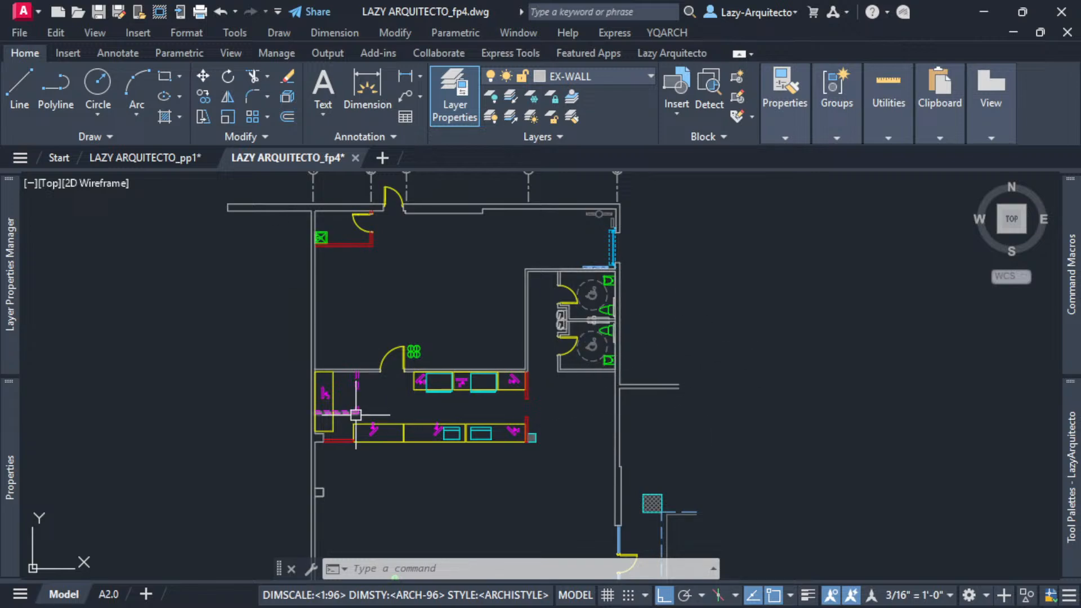
pyautogui.scroll(3, 356, 415)
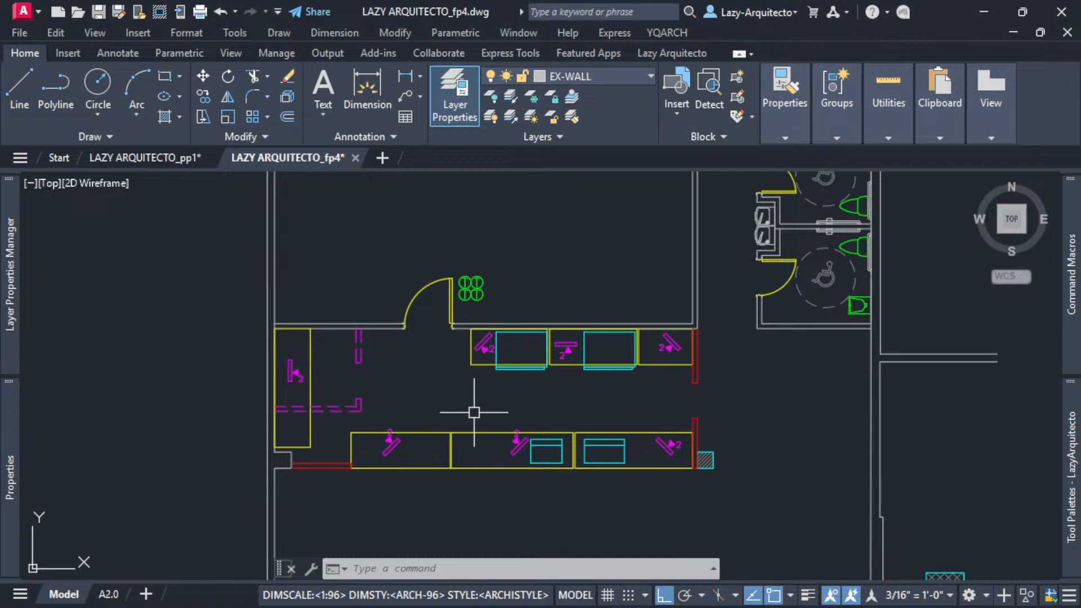
pyautogui.click(475, 432)
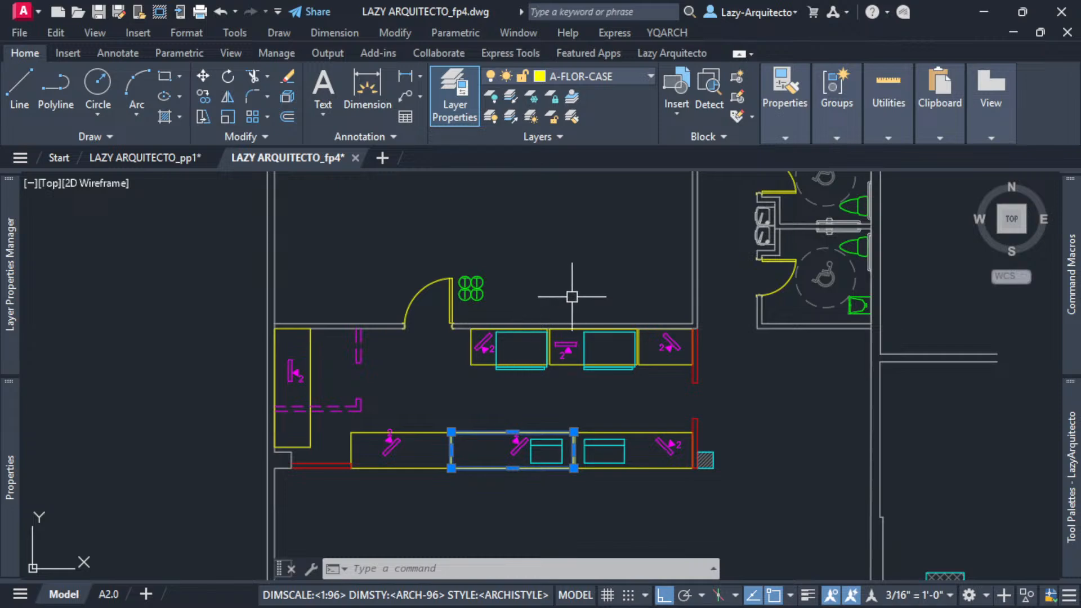
pyautogui.moveTo(571, 297)
pyautogui.mouseDown(button='middle')
pyautogui.moveTo(596, 302)
pyautogui.moveTo(565, 343)
pyautogui.mouseUp(button='middle')
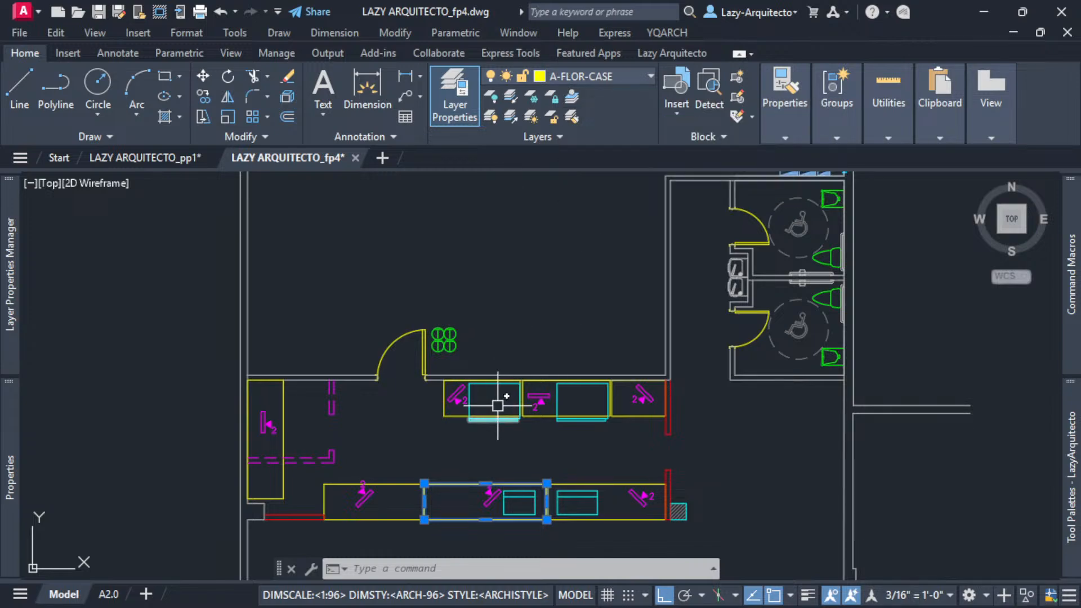
pyautogui.press('Escape')
pyautogui.click(249, 300)
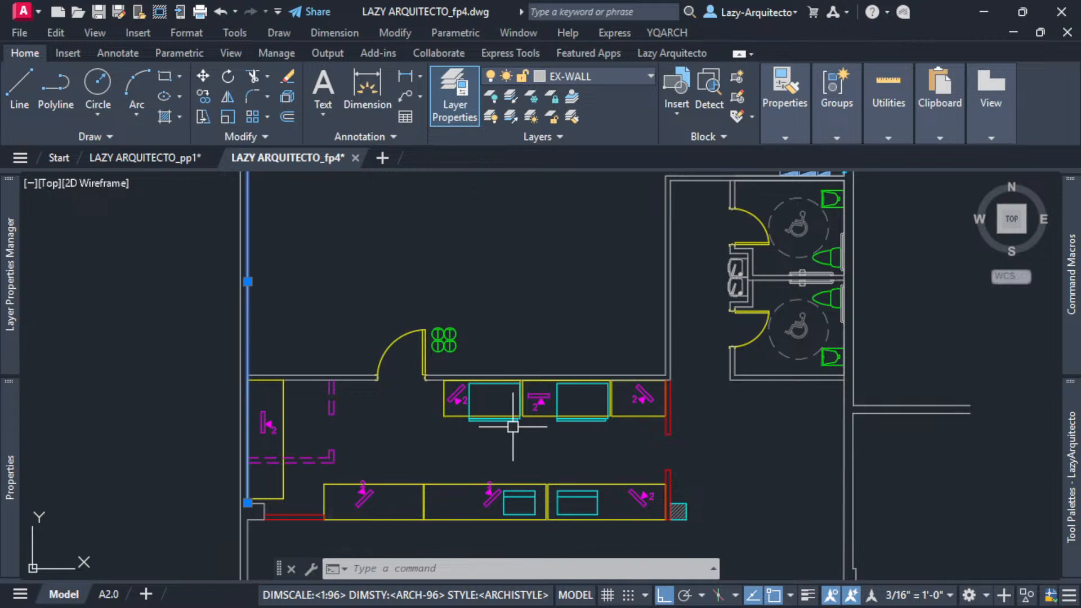
pyautogui.press('Escape')
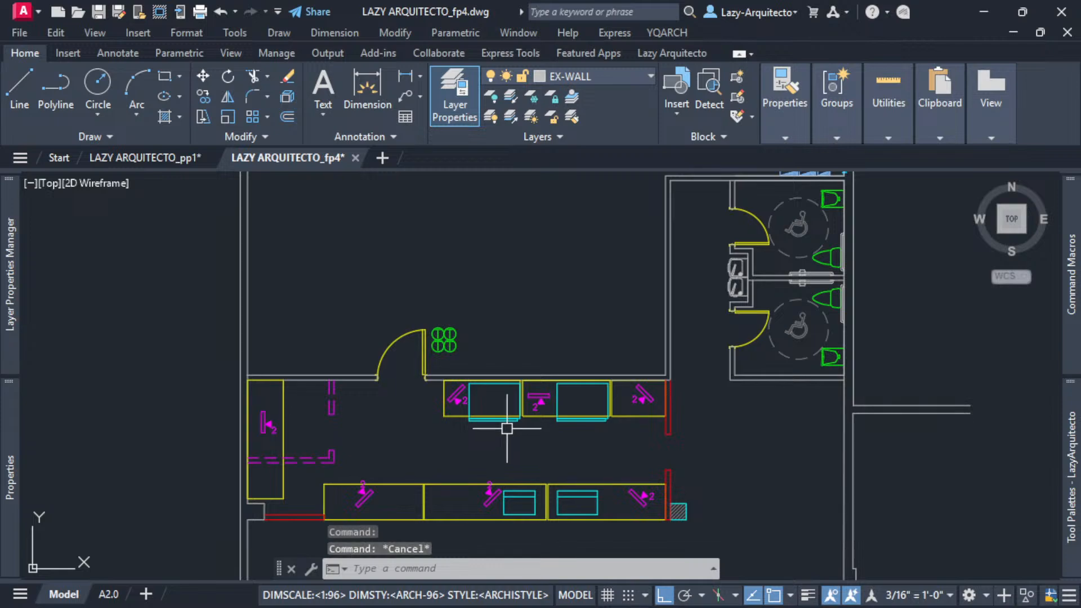
# - Check which layer the equipment strip in front of the upper counter row is on
pyautogui.moveTo(523, 484); pyautogui.dragTo(528, 478, button='middle')
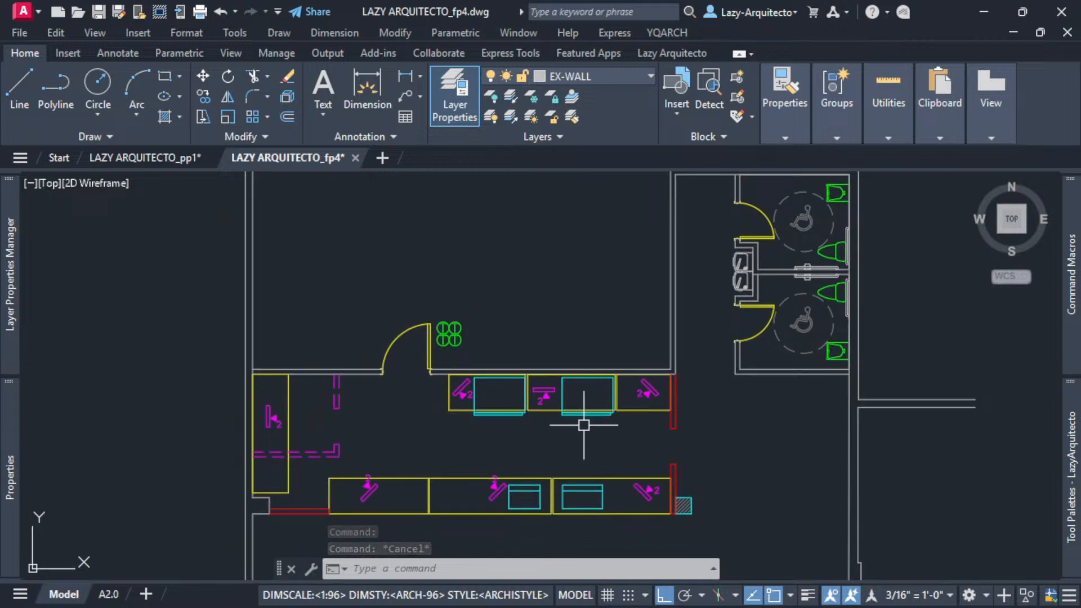
pyautogui.scroll(2, 585, 423)
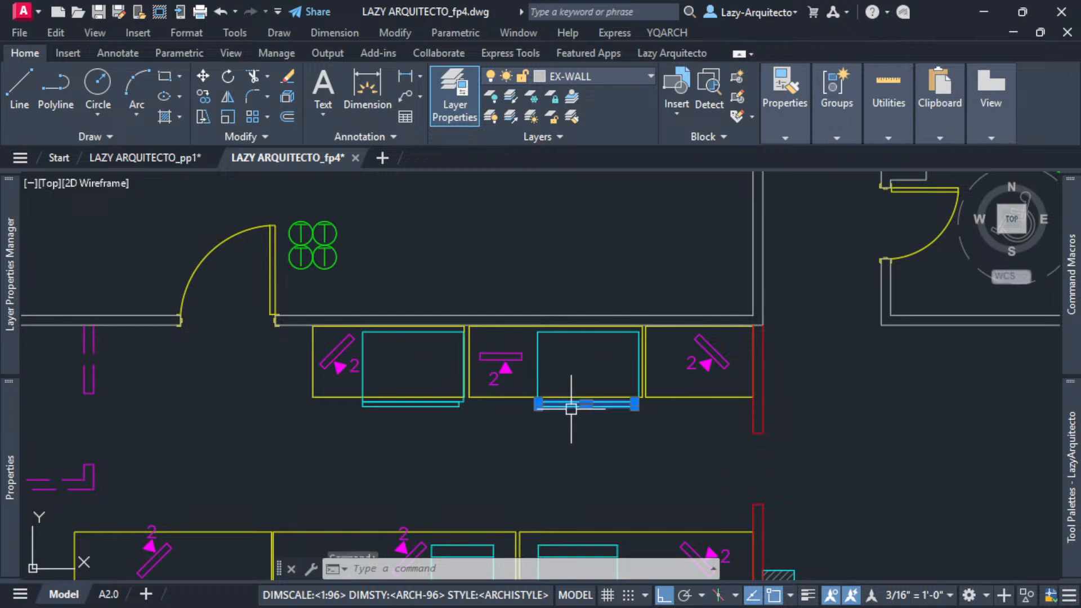
pyautogui.click(575, 405)
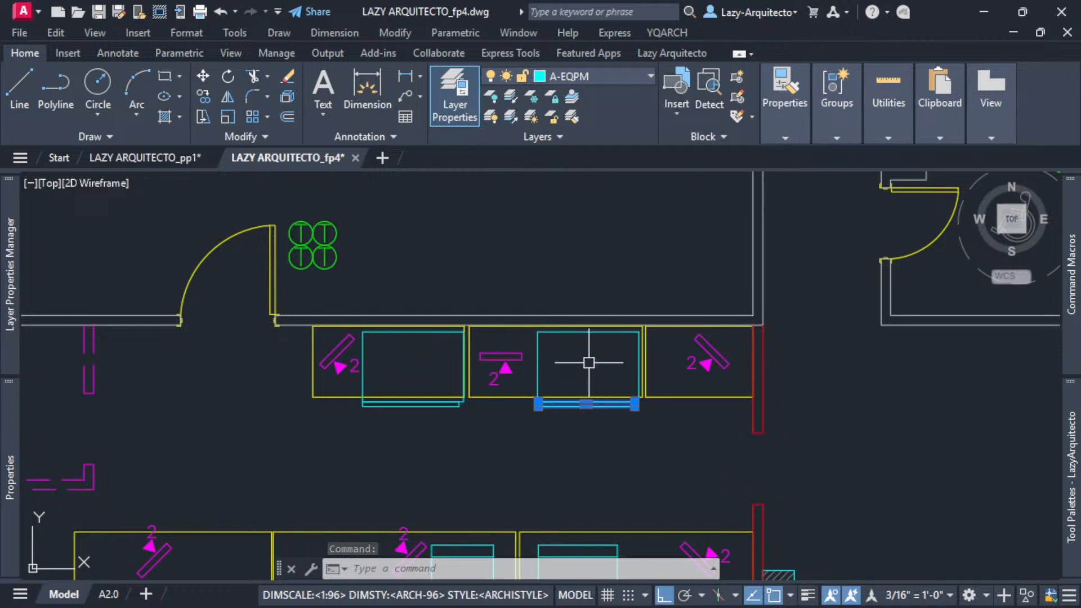
pyautogui.scroll(-2, 575, 447)
pyautogui.press('Escape')
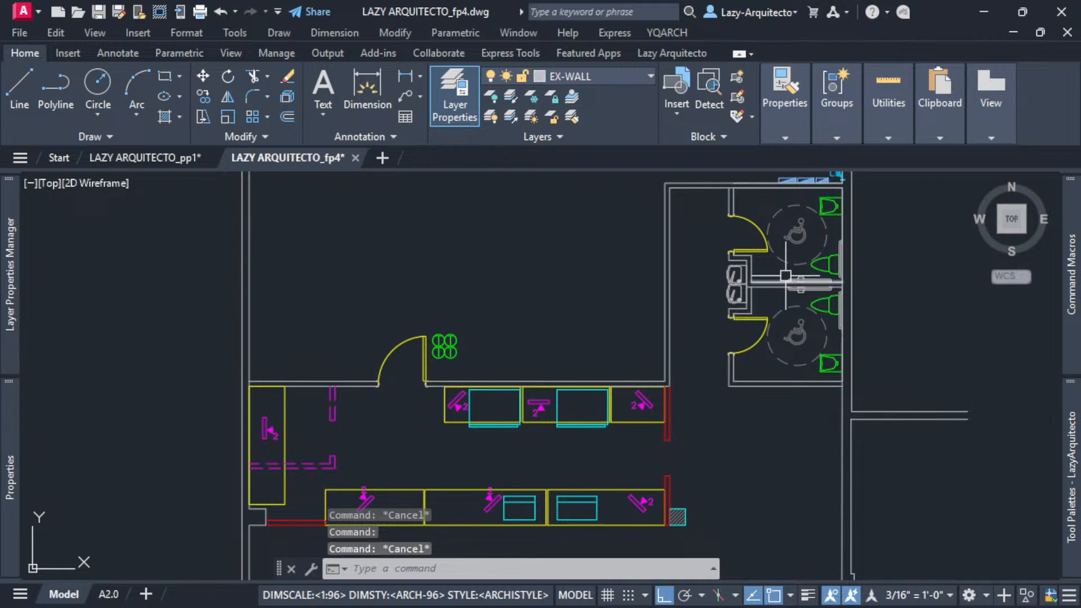
# - Check which layers the restroom plumbing fixtures are on, including the upper drinking fountain and both toilets
pyautogui.scroll(2, 827, 254)
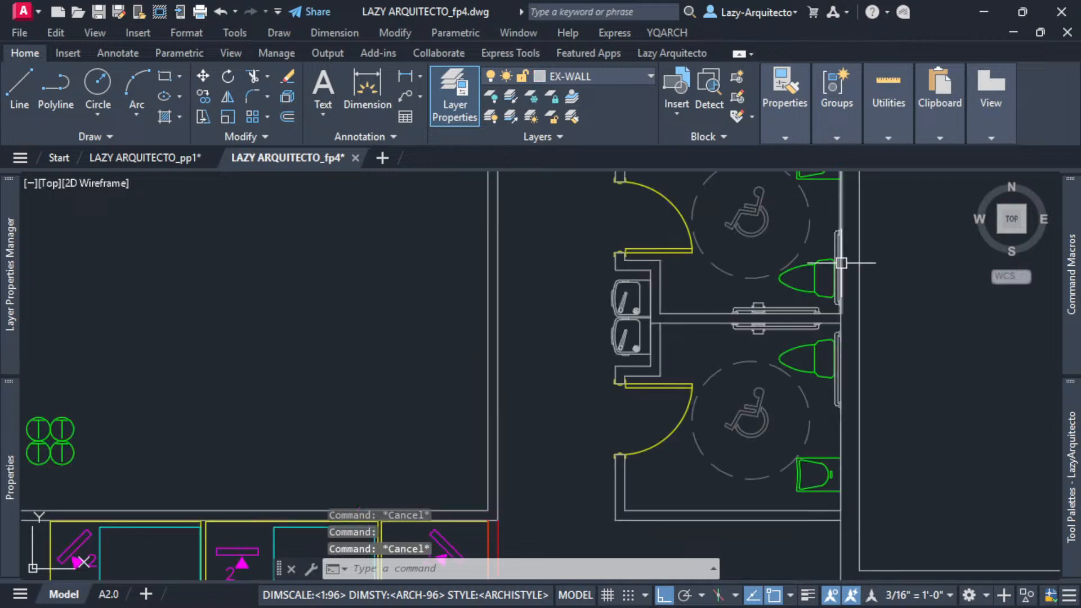
pyautogui.click(627, 296)
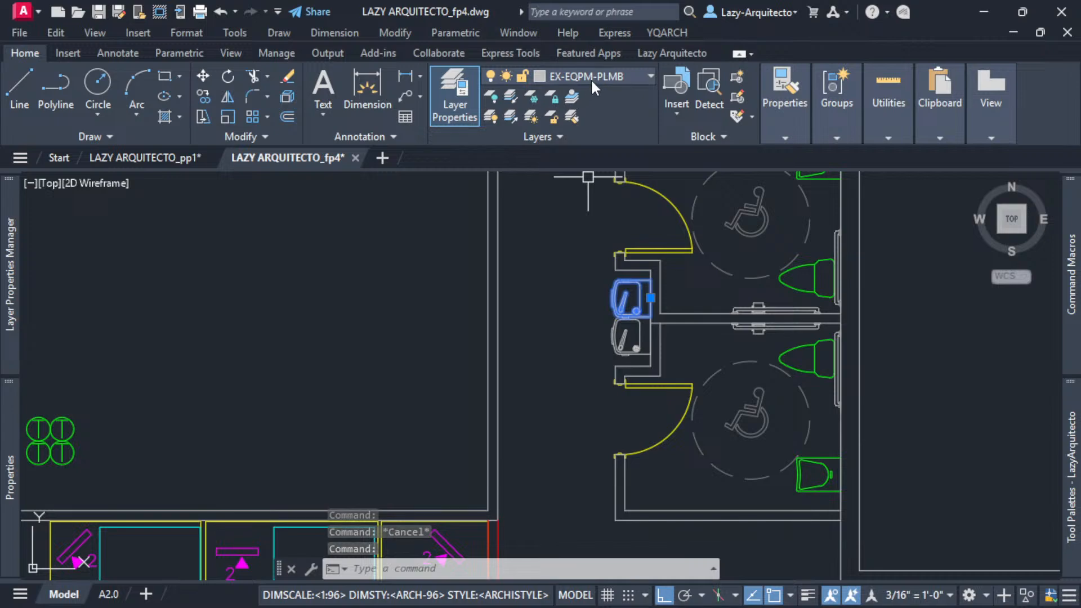
pyautogui.press('Escape')
pyautogui.click(809, 371)
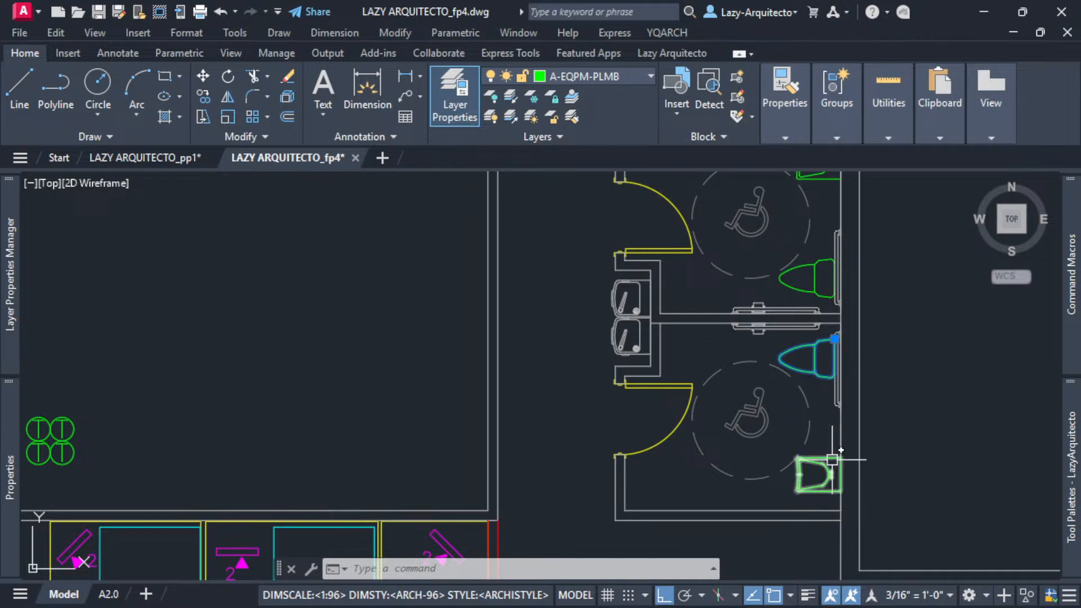
pyautogui.press('Escape')
pyautogui.press('Escape')
pyautogui.click(801, 294)
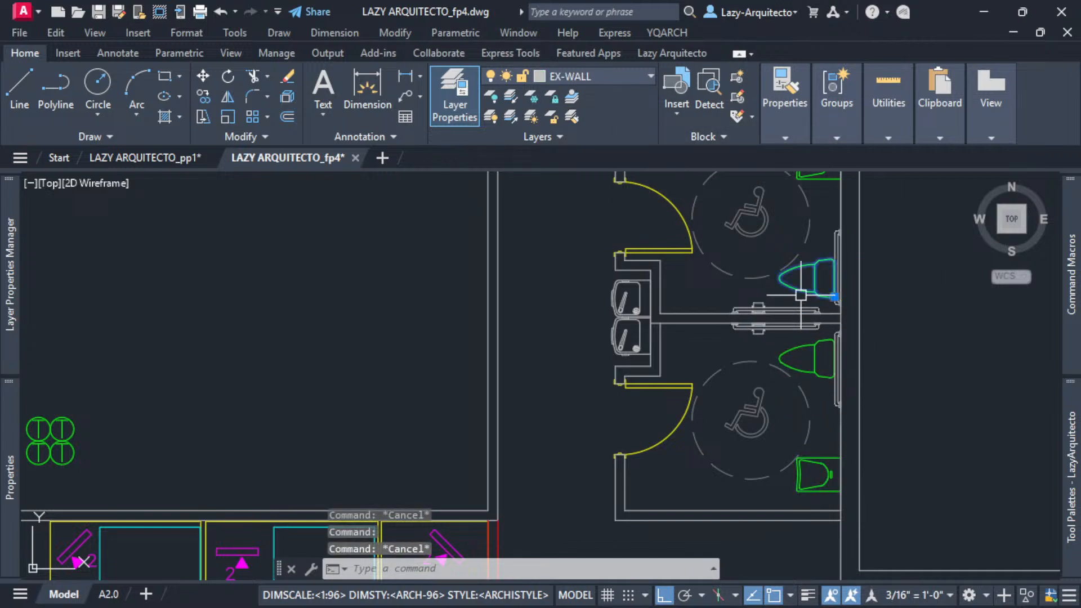
pyautogui.scroll(-3, 801, 295)
pyautogui.scroll(-3, 589, 361)
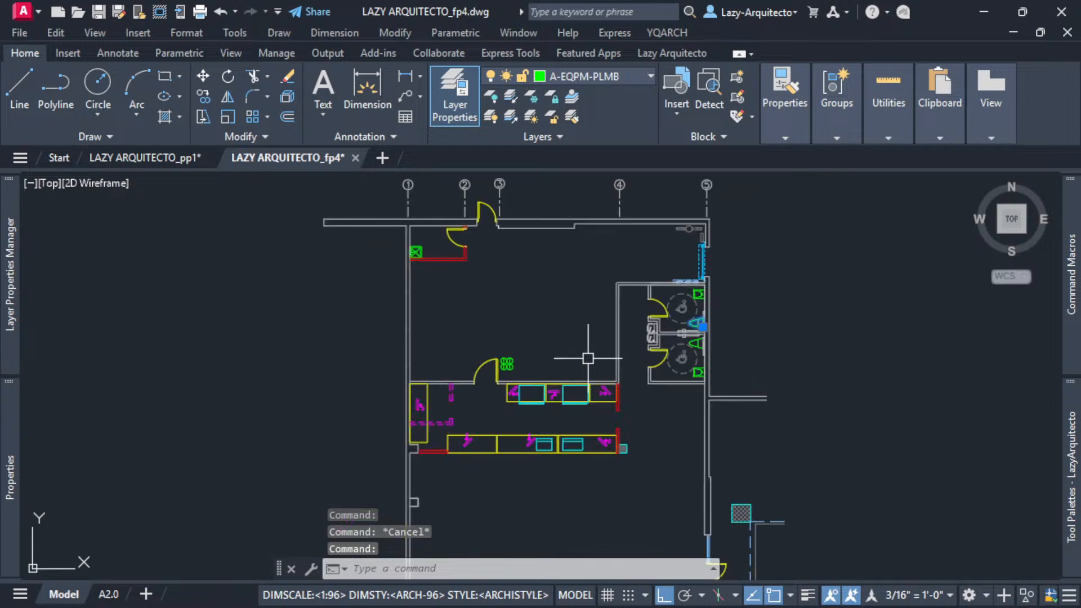
# - Check which layer the closet door in the floor plan's upper-left room is on
pyautogui.press('Escape')
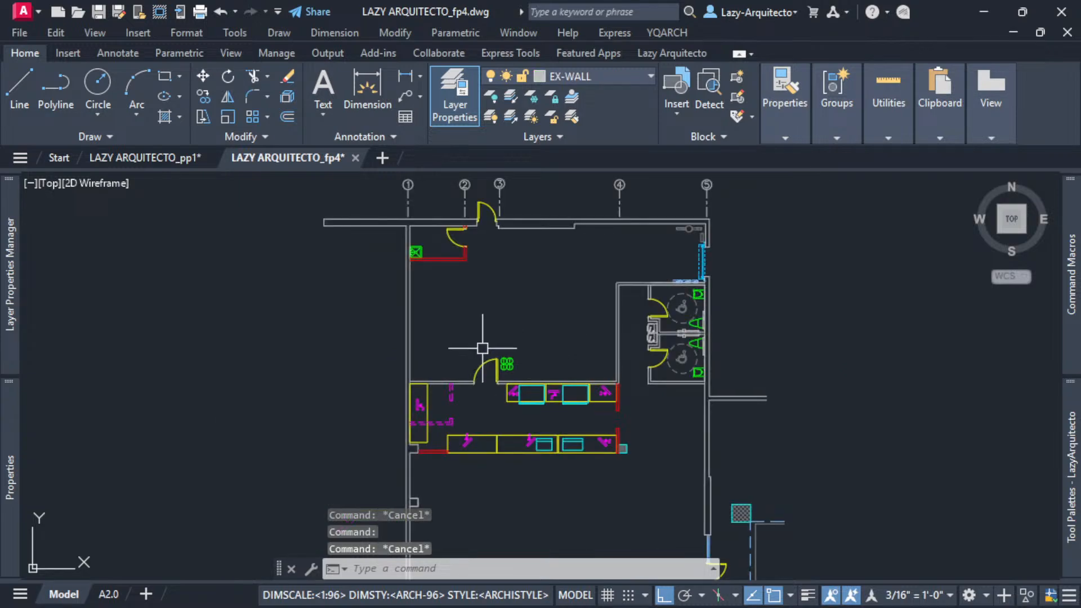
pyautogui.moveTo(498, 347); pyautogui.dragTo(470, 340, button='middle')
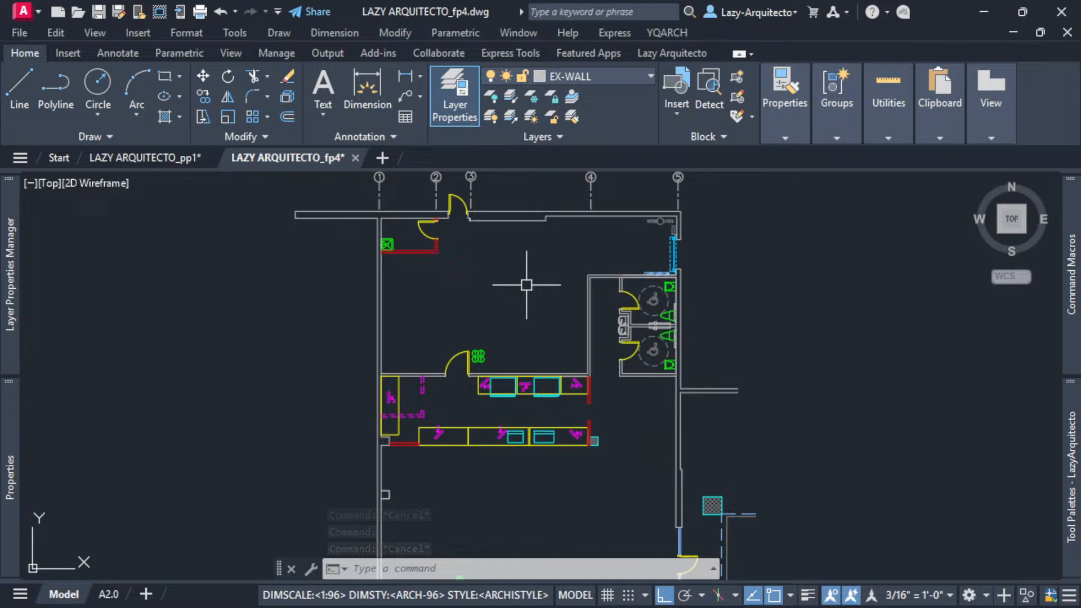
pyautogui.scroll(3, 431, 231)
pyautogui.click(428, 234)
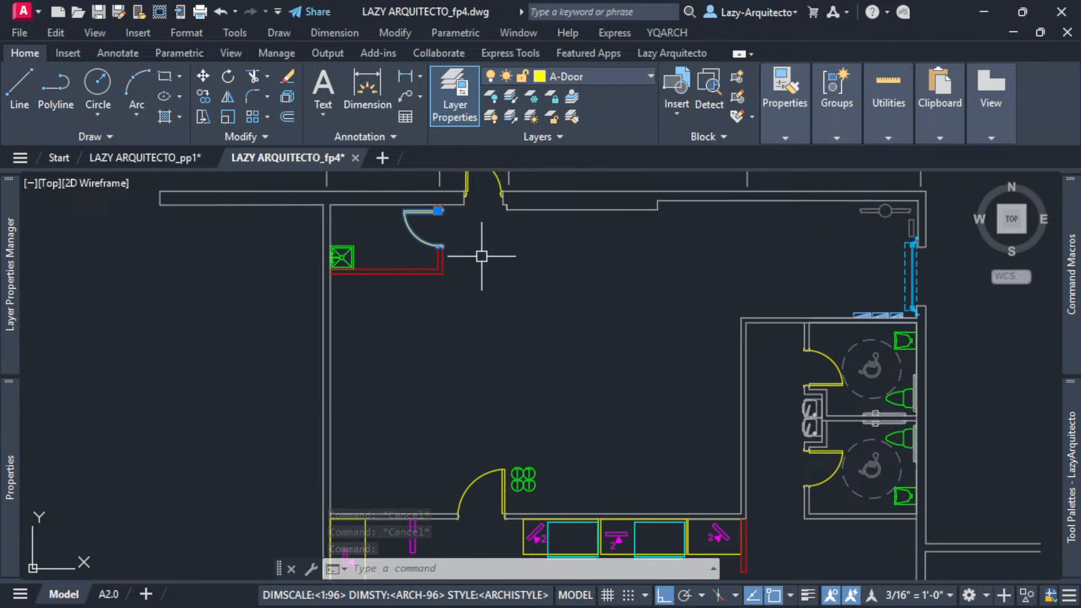
pyautogui.scroll(-2, 500, 313)
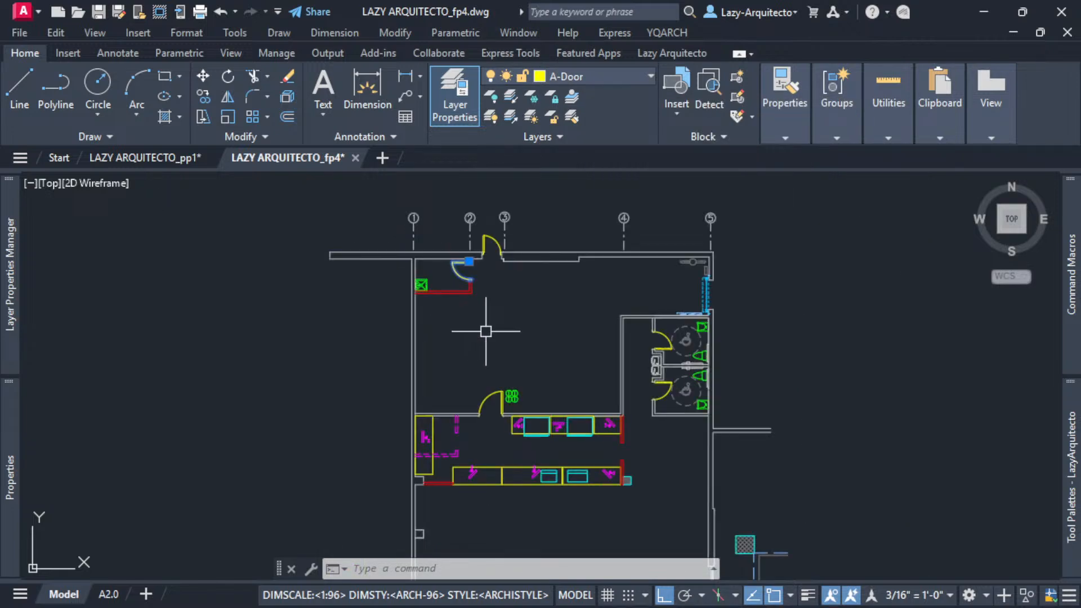
pyautogui.press('Escape')
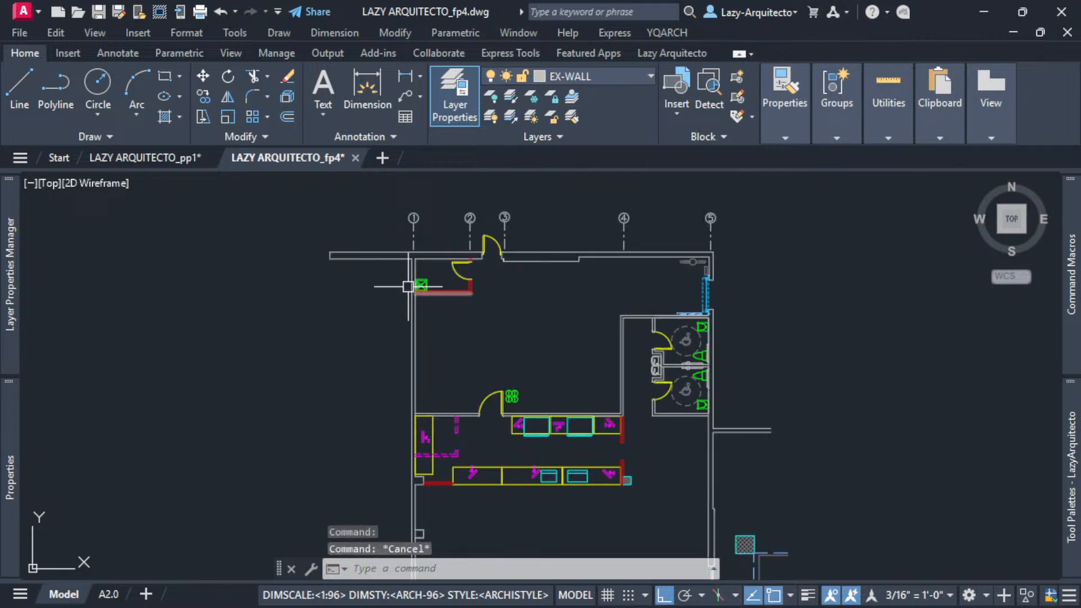
# - Switch to the LAZY ARQUITECTO_pp1 drawing and open the LazyLayerChanges macro code for editing
pyautogui.click(155, 156)
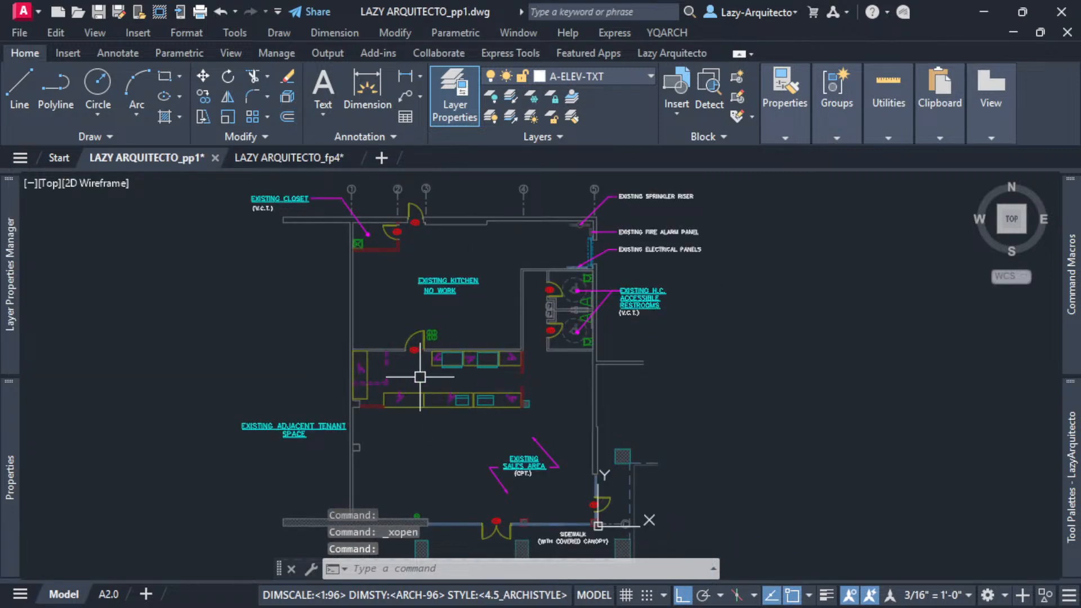
pyautogui.moveTo(462, 362); pyautogui.dragTo(587, 367, button='middle')
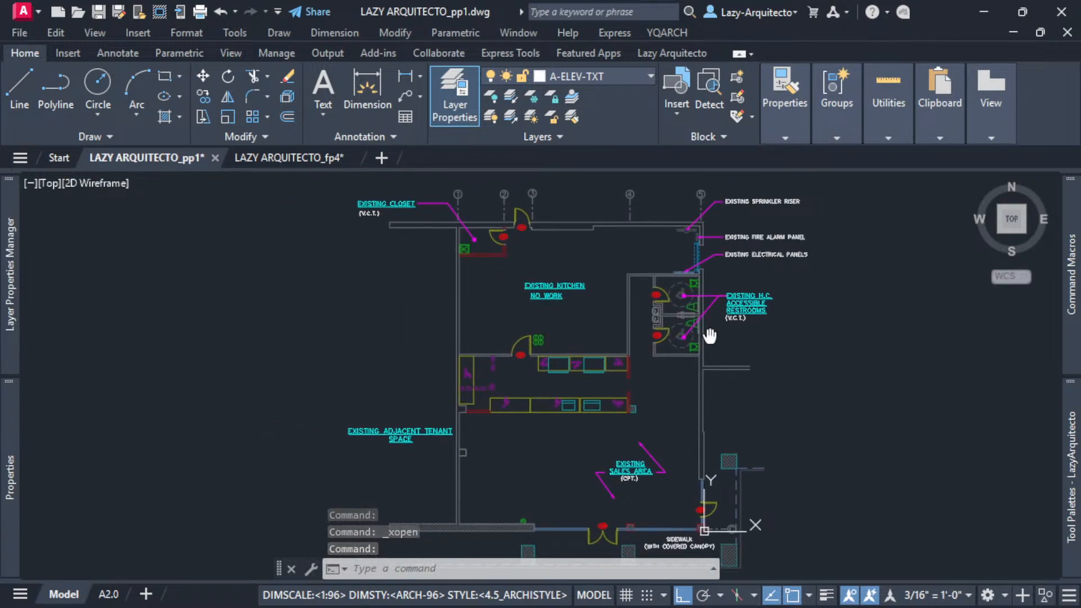
pyautogui.moveTo(1071, 237)
pyautogui.rightClick(860, 269)
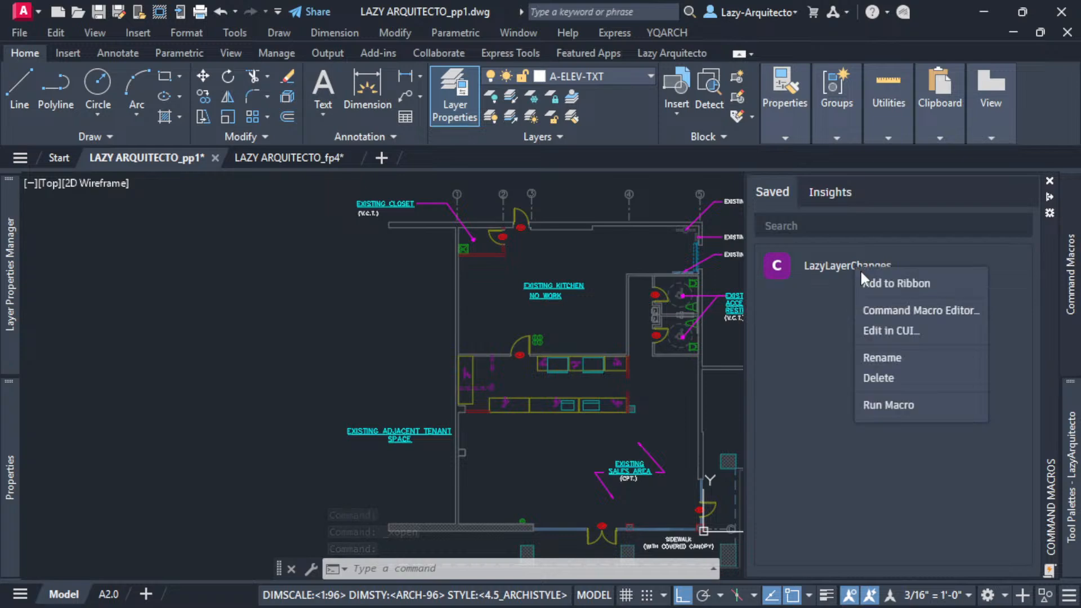
pyautogui.click(891, 305)
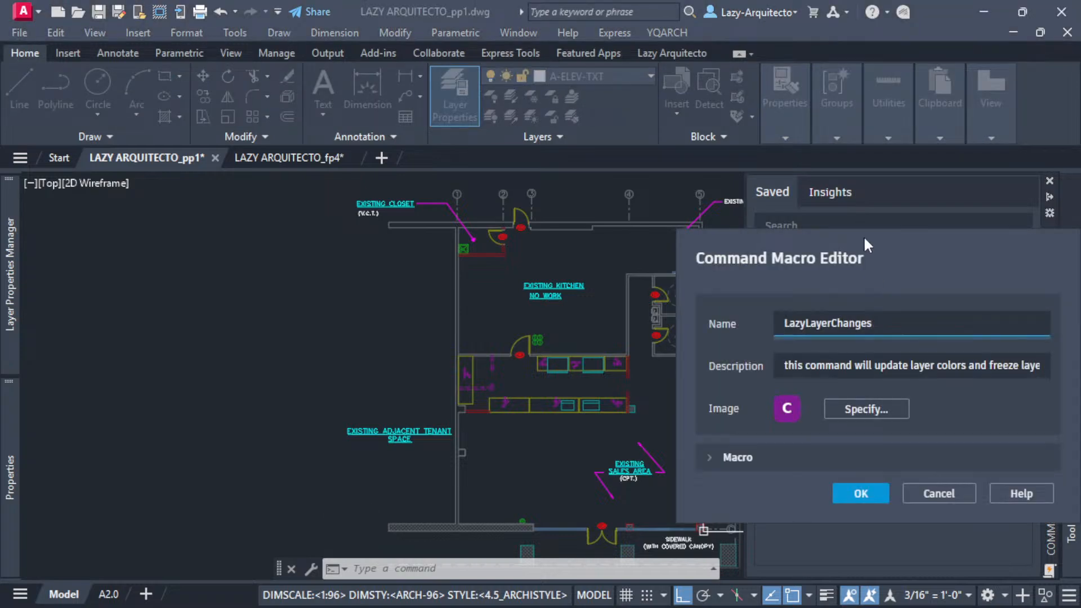
pyautogui.moveTo(863, 235); pyautogui.dragTo(532, 183)
pyautogui.click(385, 405)
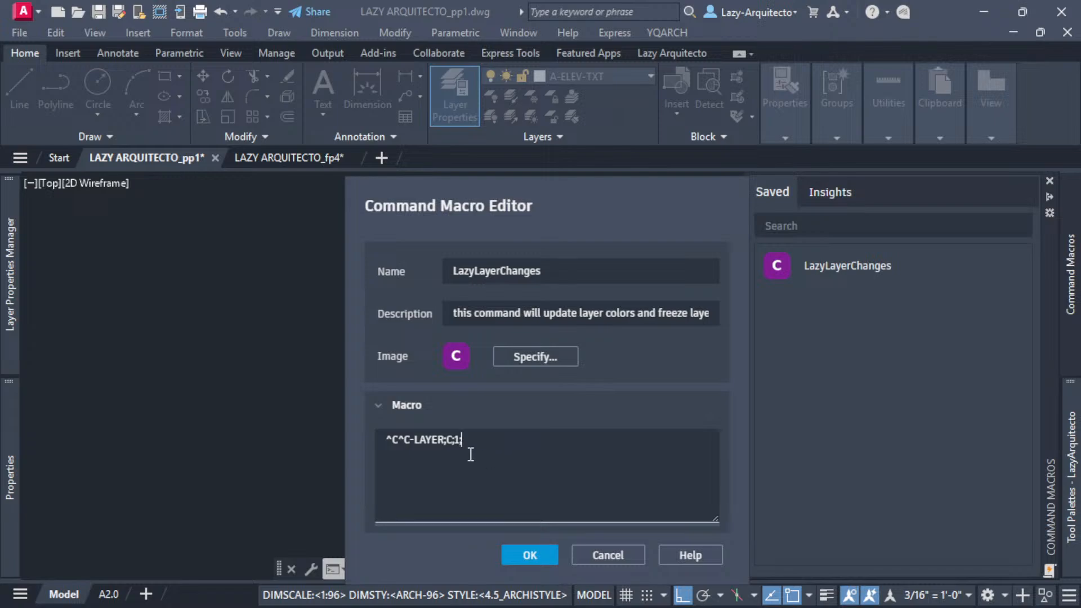
# - Append the layer name A-FLOR-CASE; to the macro code after the color 1 entry and save the macro
pyautogui.click(435, 445)
pyautogui.write('A')
pyautogui.write('-COLOR')
pyautogui.write('-FLOR-CASE;')
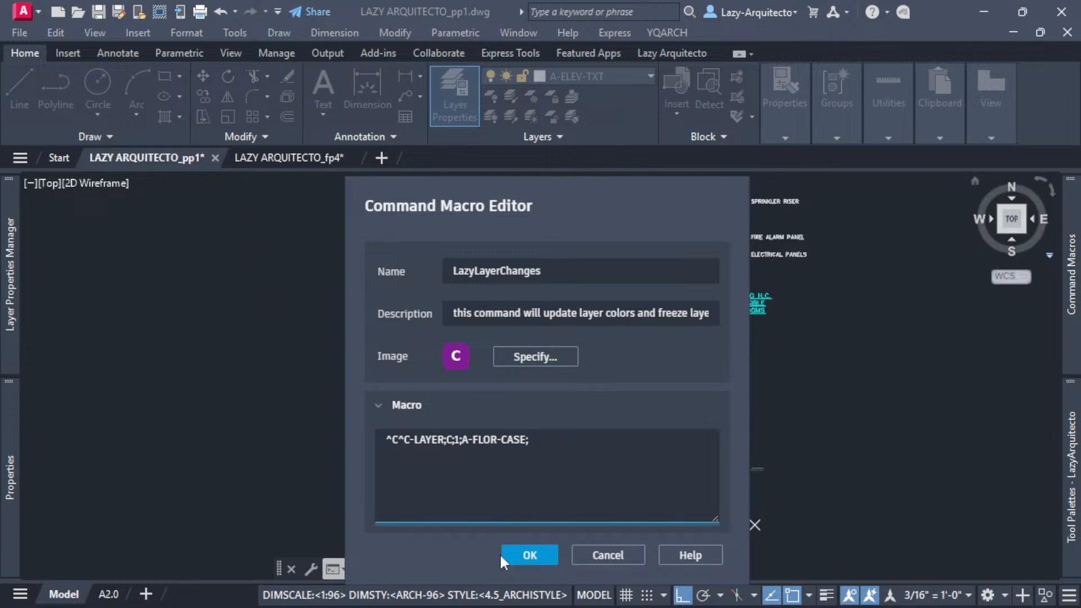
pyautogui.click(530, 556)
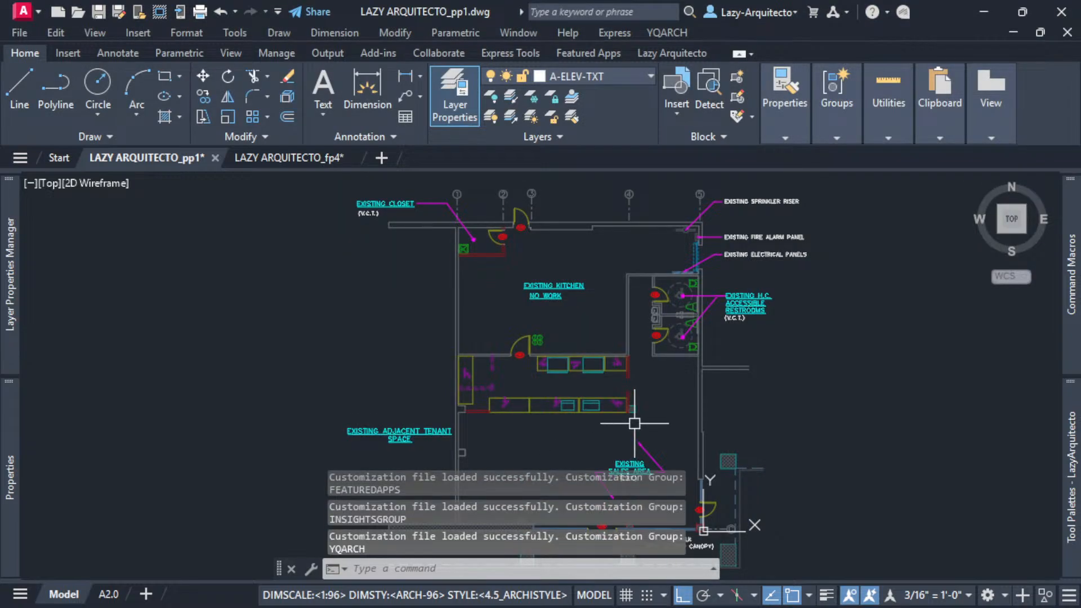
# - Reopen the LazyLayerChanges macro code, add one more semicolon after A-FLOR-CASE; and save it
pyautogui.moveTo(636, 419); pyautogui.dragTo(595, 412, button='middle')
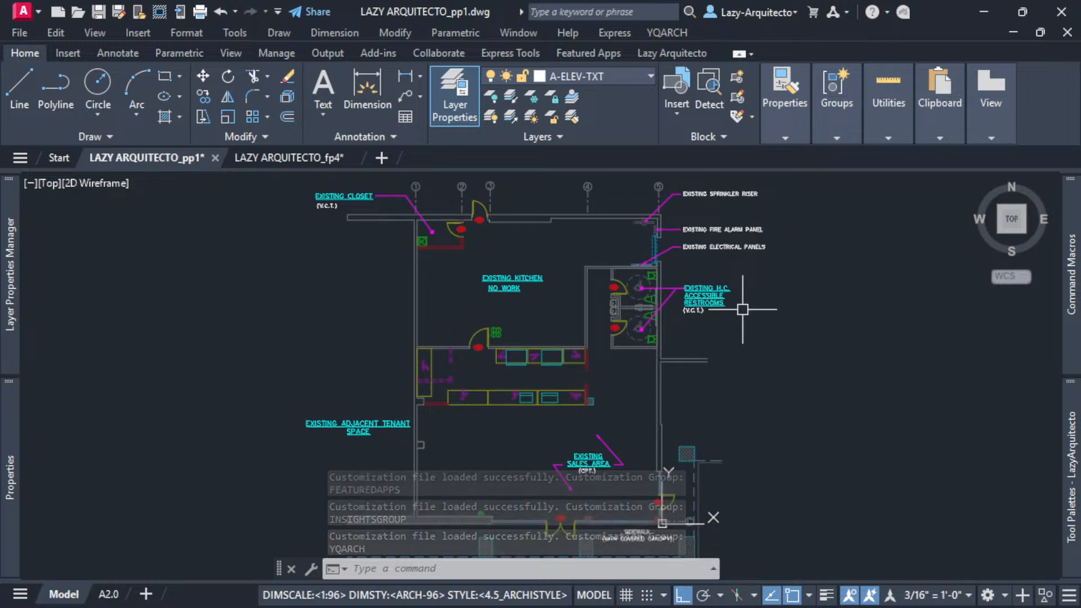
pyautogui.moveTo(1071, 274)
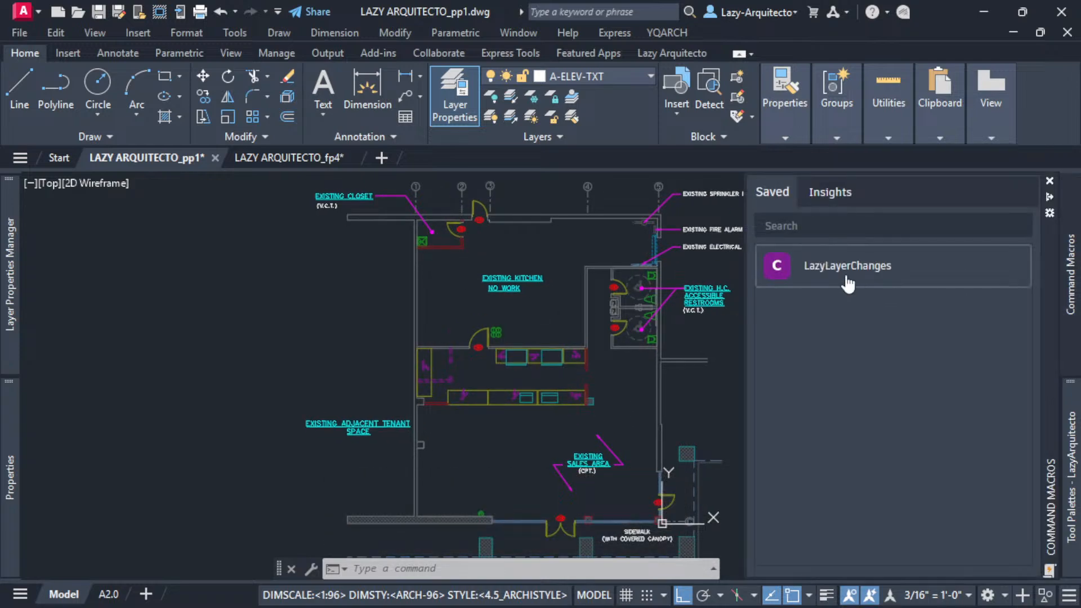
pyautogui.rightClick(853, 287)
pyautogui.click(907, 313)
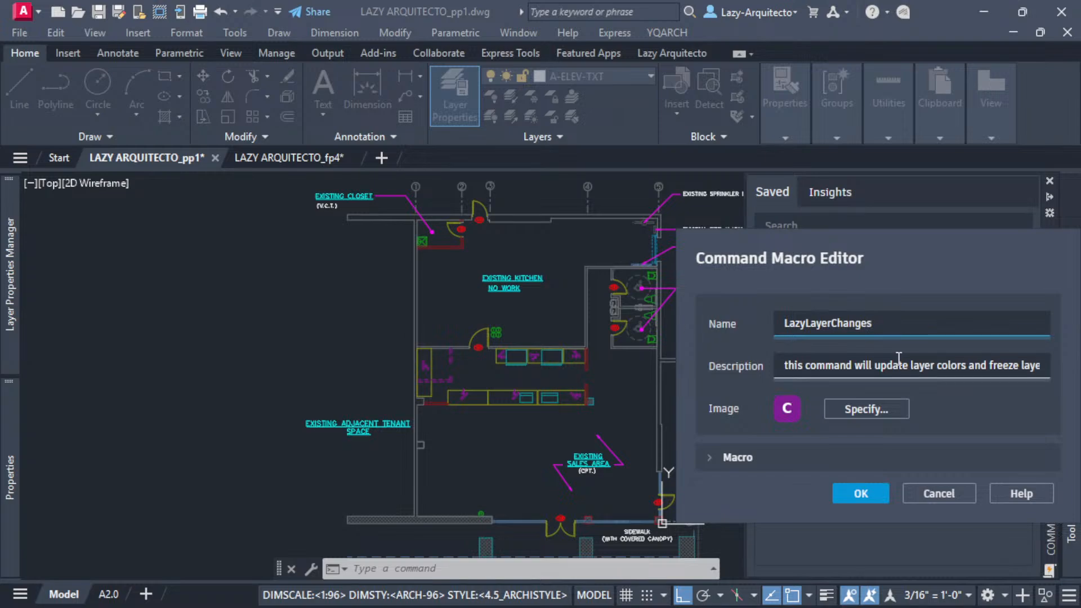
pyautogui.click(749, 458)
pyautogui.moveTo(787, 252); pyautogui.dragTo(404, 141)
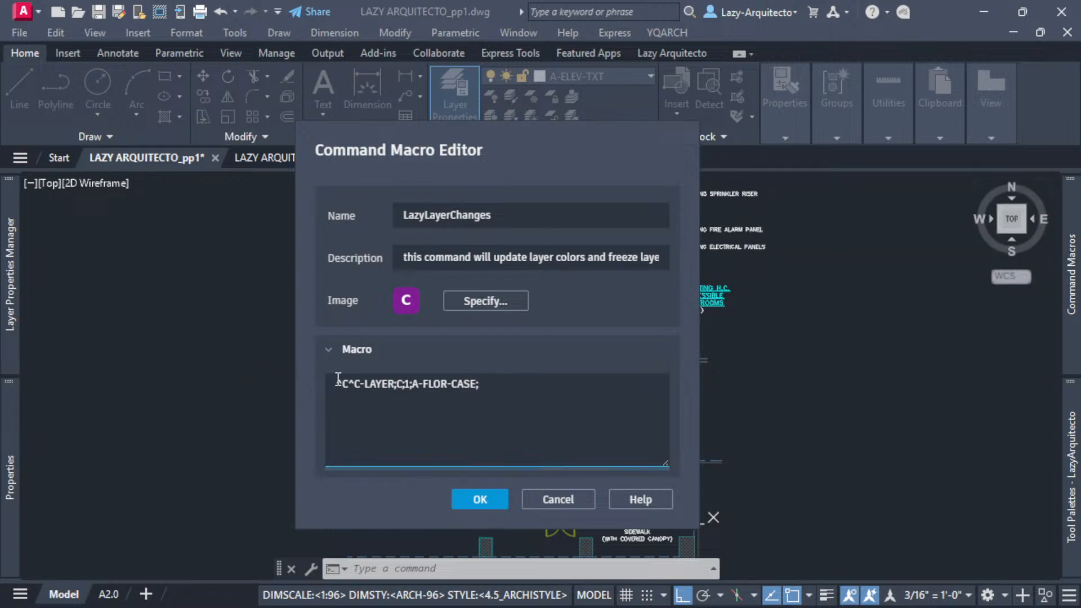
pyautogui.click(486, 386)
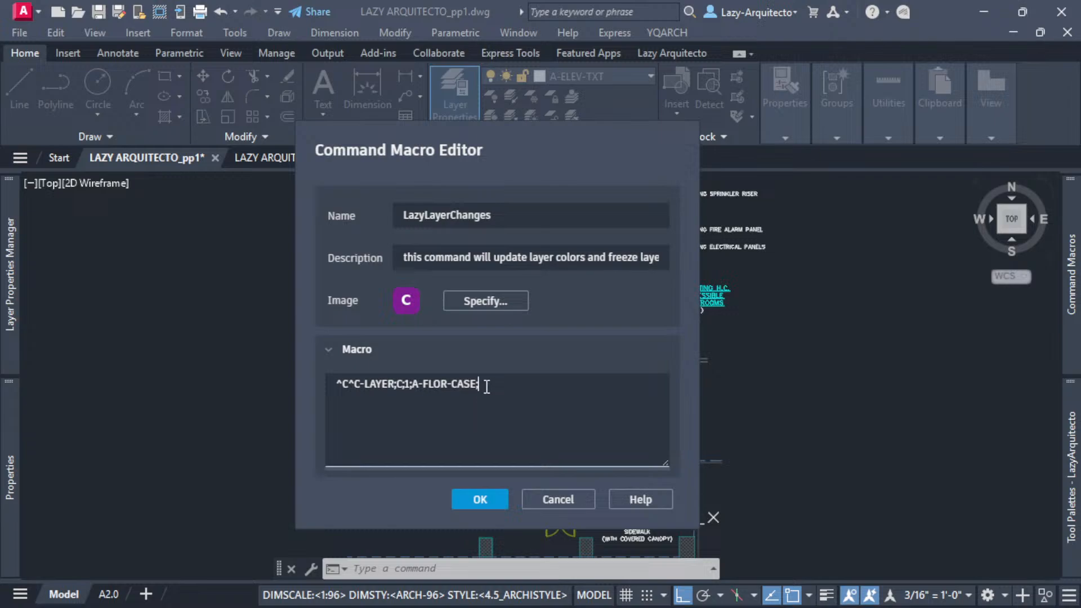
pyautogui.write(';')
pyautogui.click(484, 501)
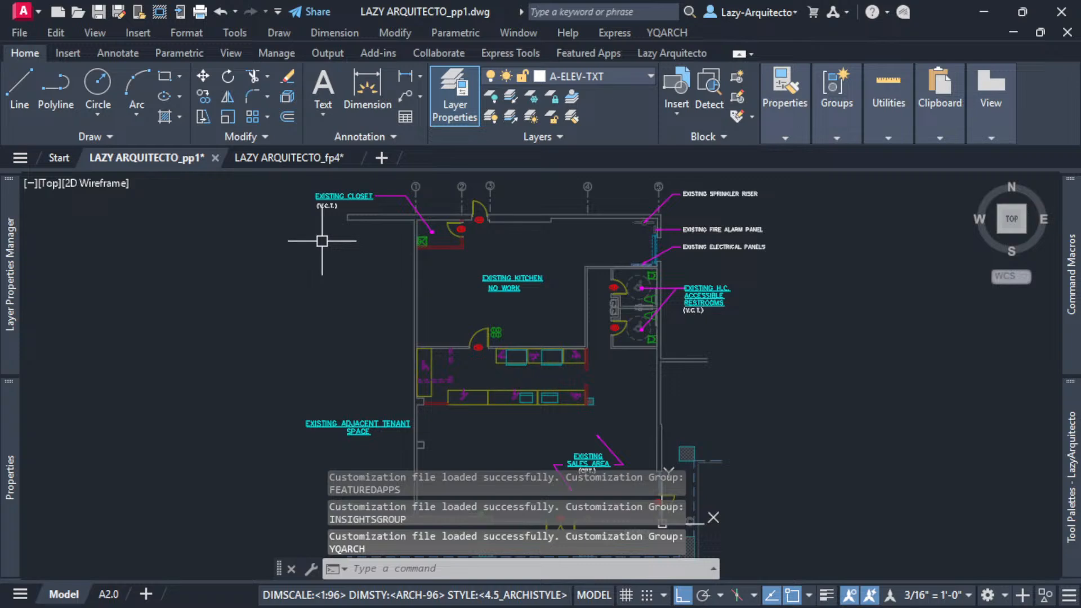
# - Check in the LAZY ARQUITECTO_fp4 drawing which layer the rightmost case of the upper counter row is on
pyautogui.click(291, 159)
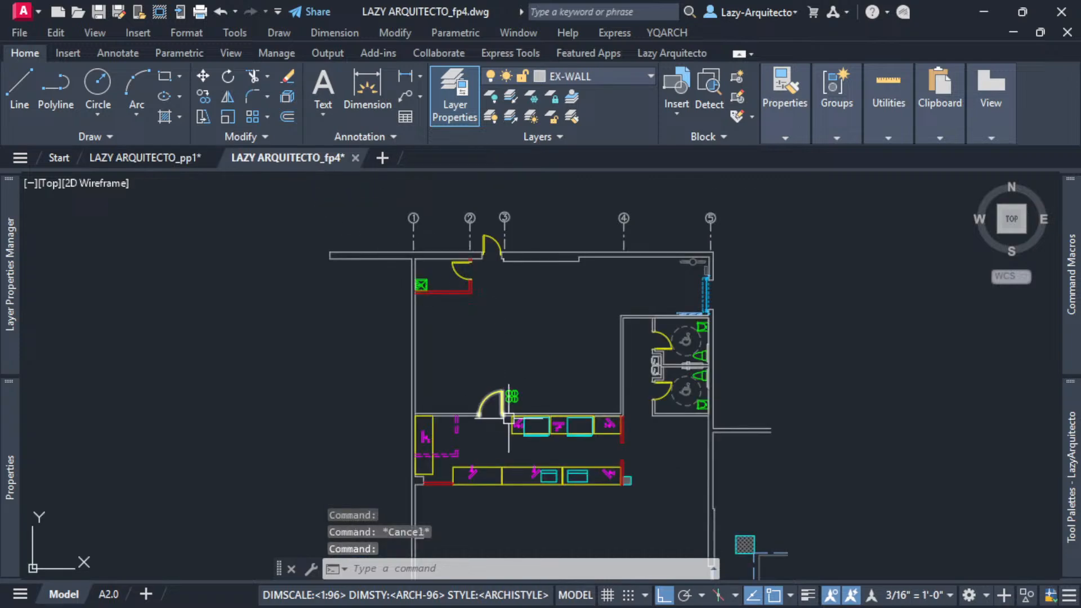
pyautogui.scroll(2, 618, 437)
pyautogui.scroll(2, 617, 437)
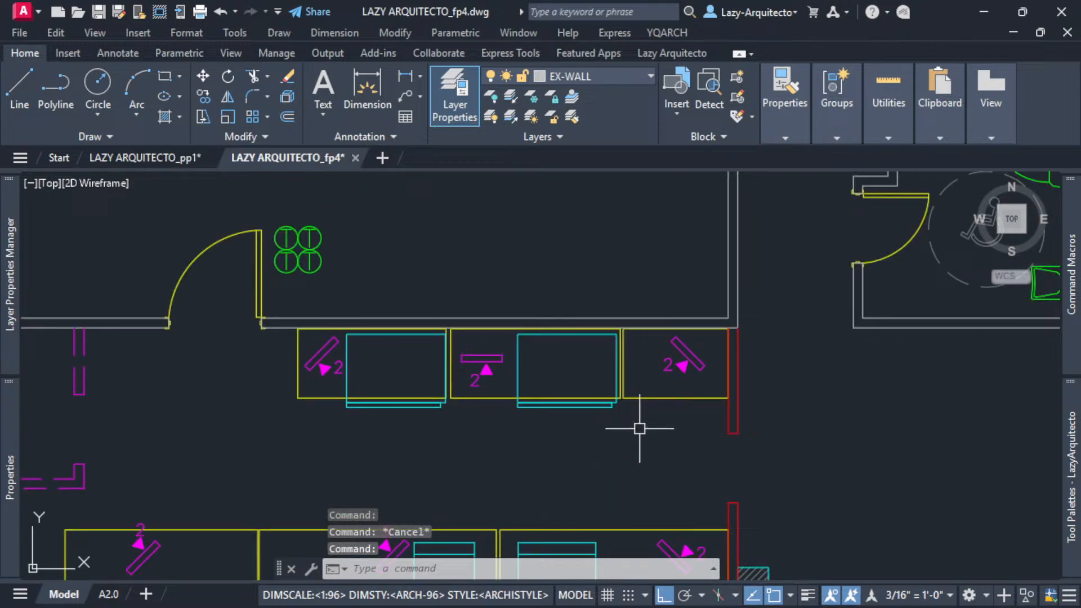
pyautogui.click(648, 398)
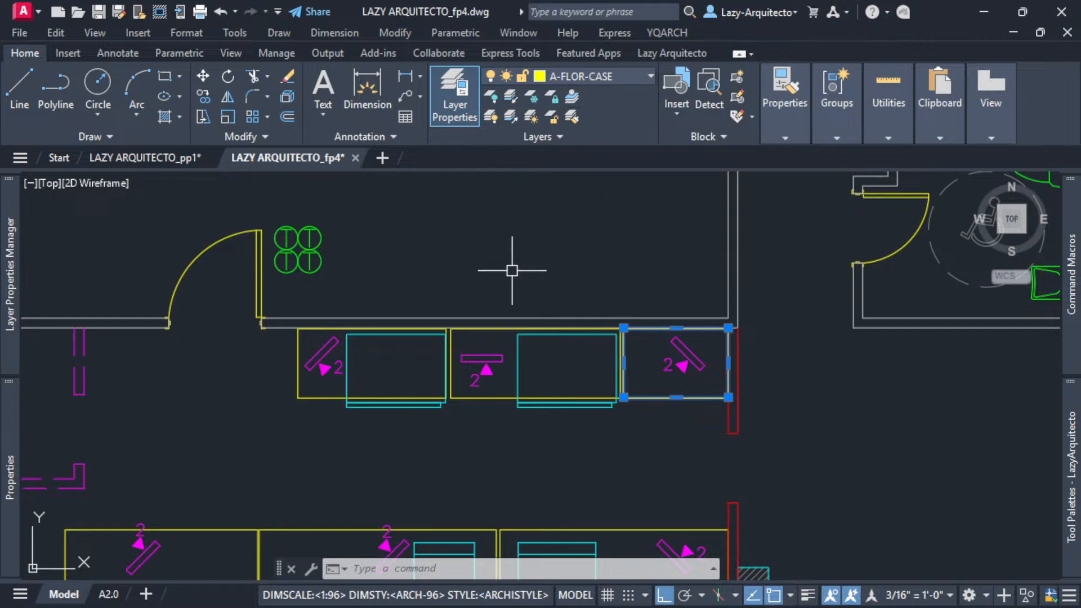
pyautogui.scroll(-3, 512, 270)
pyautogui.press('Escape')
# - Test-run the LazyLayerChanges macro in the LAZY ARQUITECTO_pp1 drawing
pyautogui.click(157, 157)
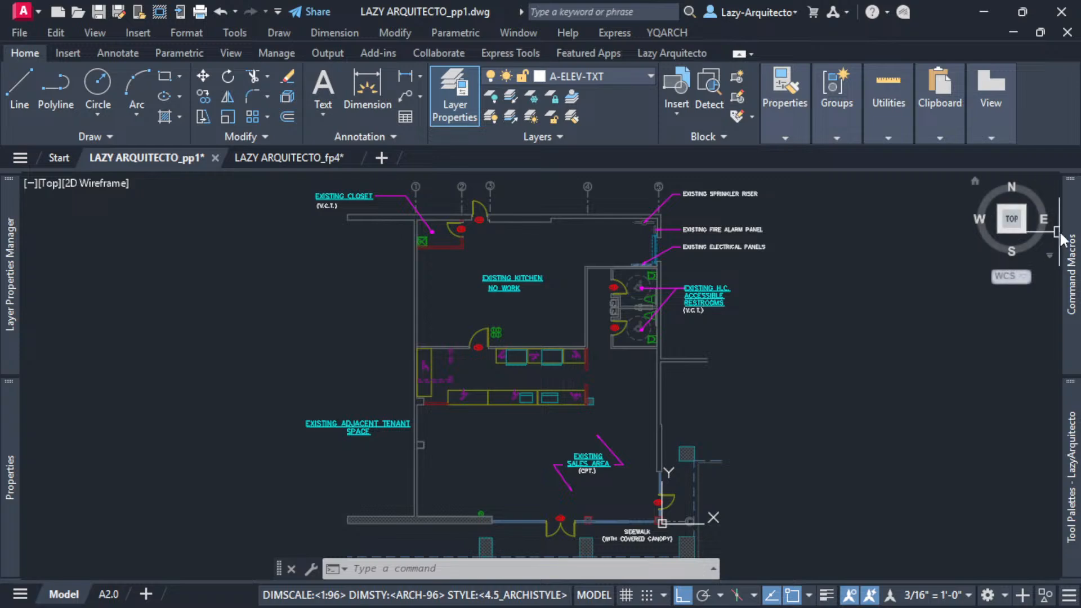
pyautogui.moveTo(1073, 231)
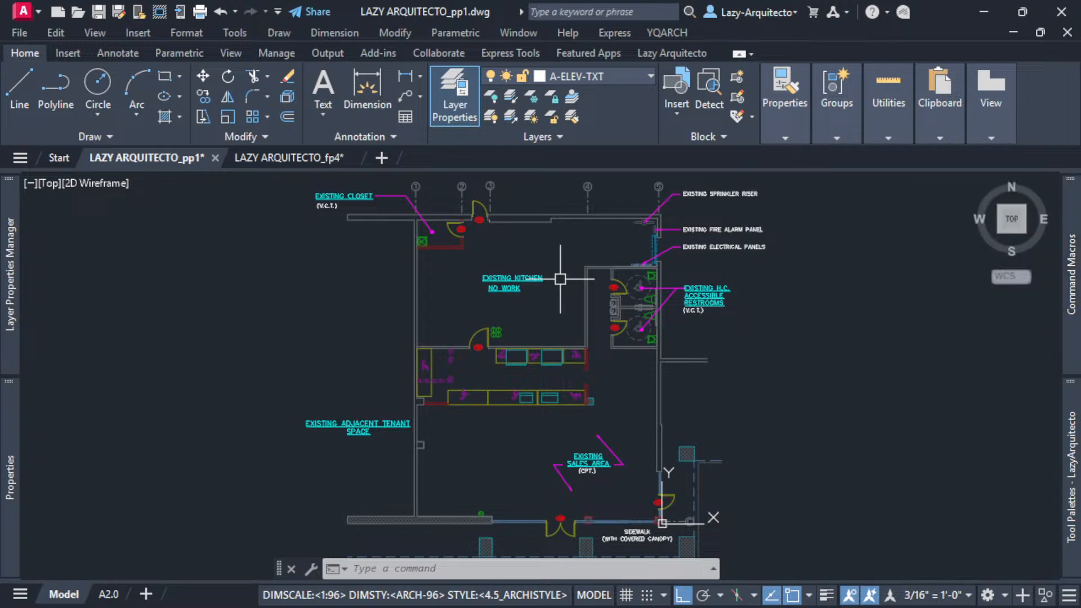
pyautogui.moveTo(1065, 268)
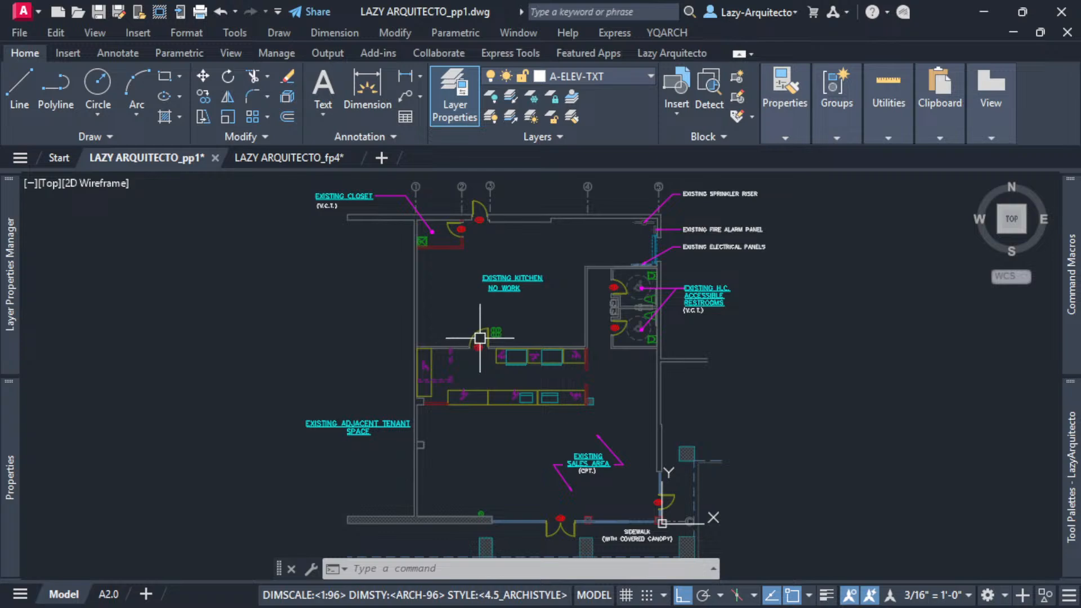
# - Review the command history of the macro run, from the -LAYER command through the color and layer name entries to the response
pyautogui.press('F2')
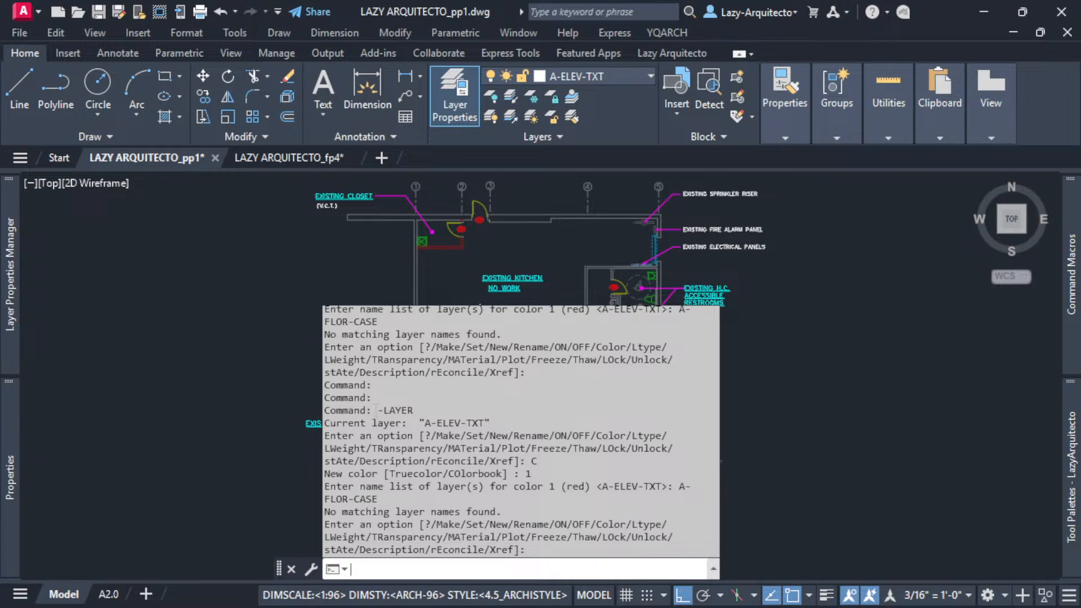
pyautogui.moveTo(373, 410); pyautogui.dragTo(415, 410)
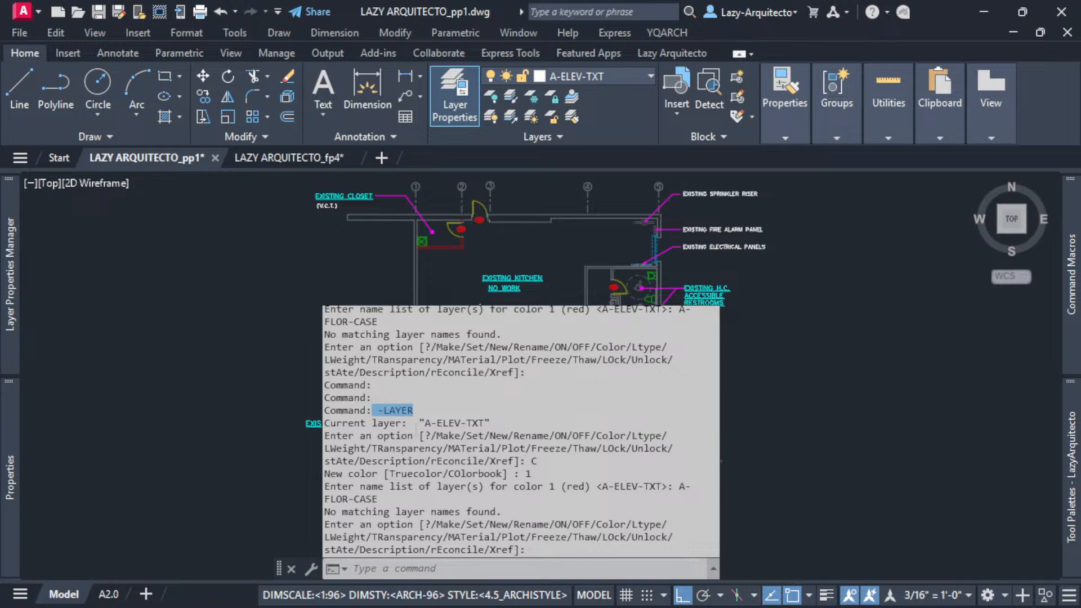
pyautogui.click(410, 436)
pyautogui.moveTo(530, 461); pyautogui.dragTo(537, 461)
pyautogui.click(350, 474)
pyautogui.doubleClick(528, 474)
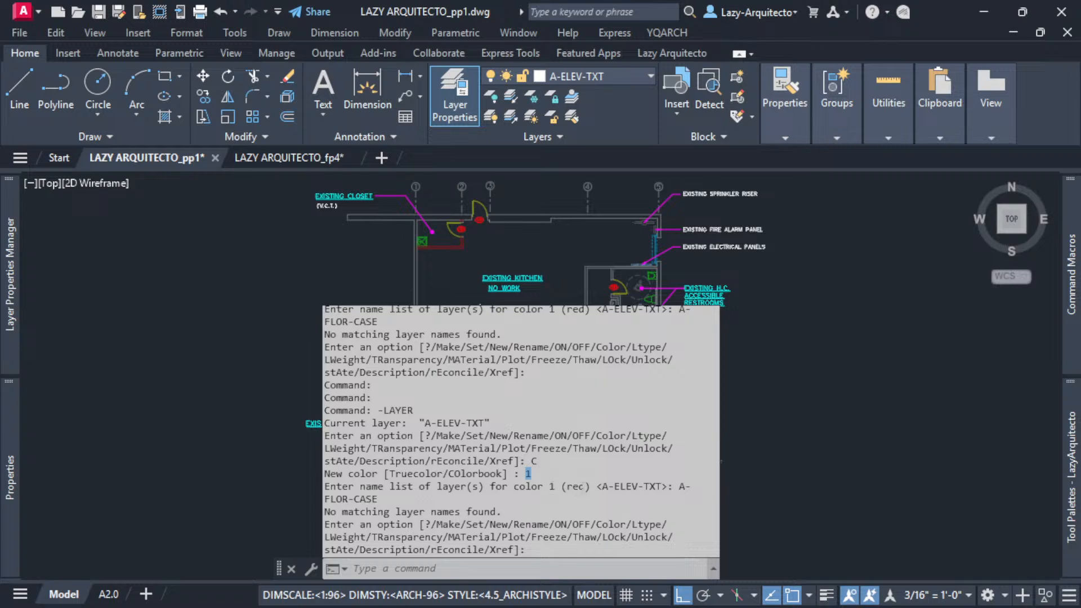
pyautogui.moveTo(678, 487); pyautogui.dragTo(377, 499)
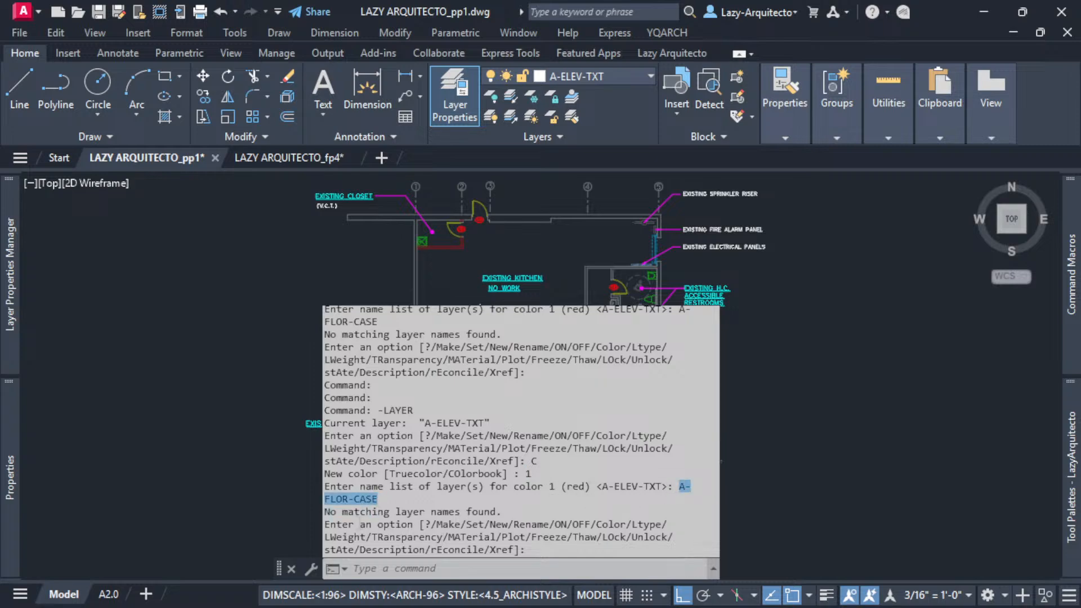
pyautogui.click(356, 514)
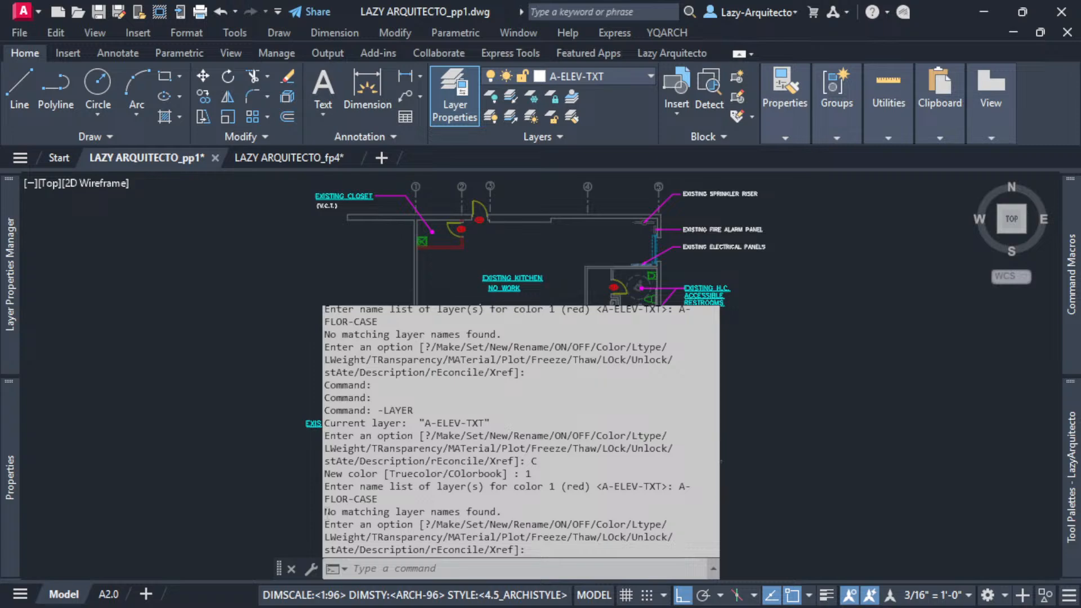
pyautogui.moveTo(325, 511); pyautogui.dragTo(506, 514)
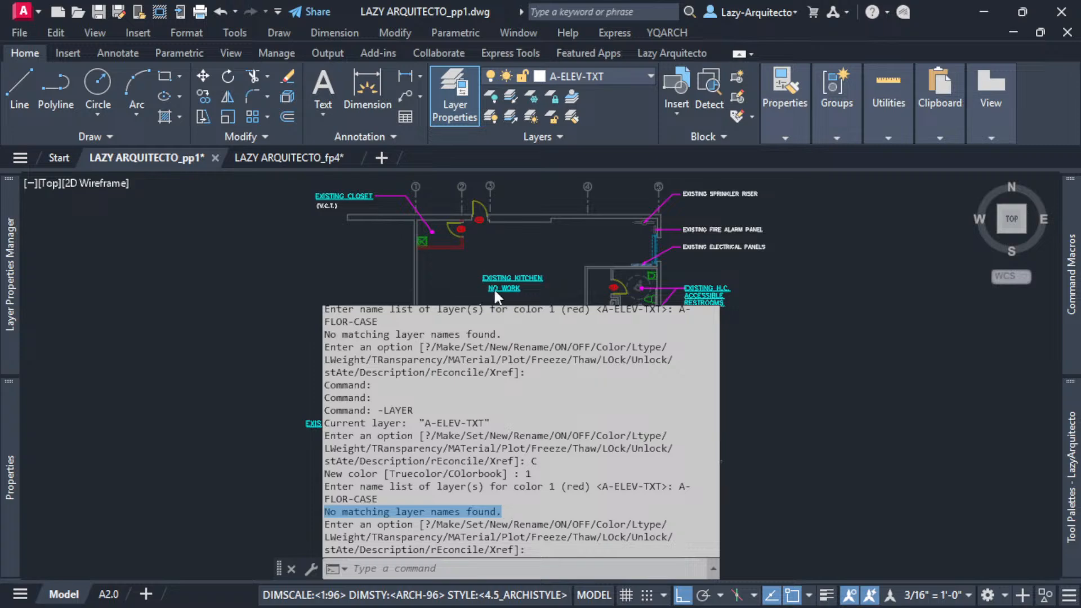
pyautogui.click(510, 255)
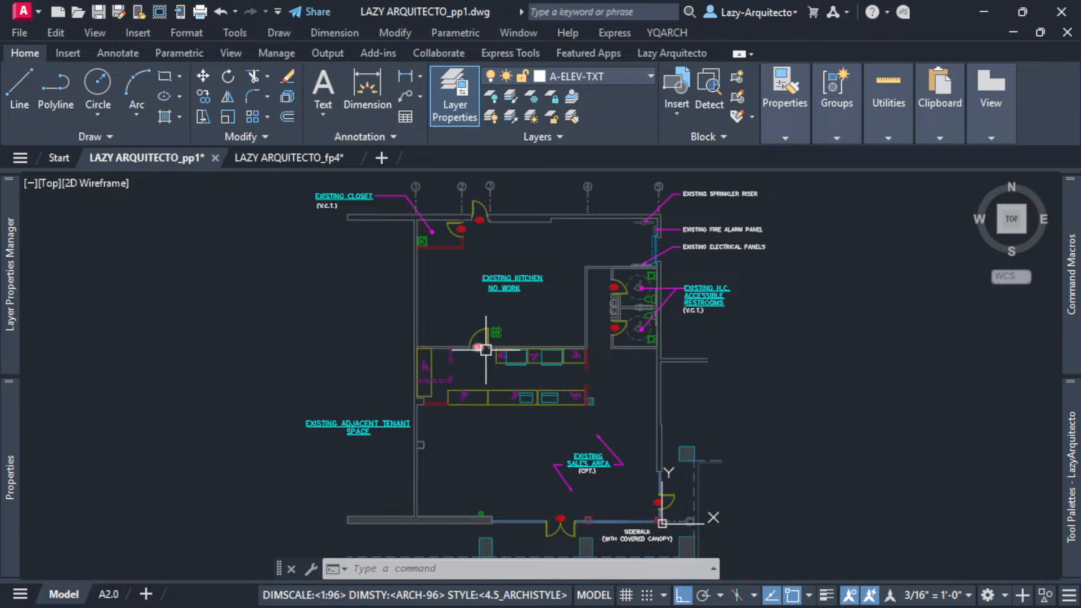
# - Search the proposed plan's layer list for FLOR*
pyautogui.moveTo(466, 335); pyautogui.dragTo(431, 349, button='middle')
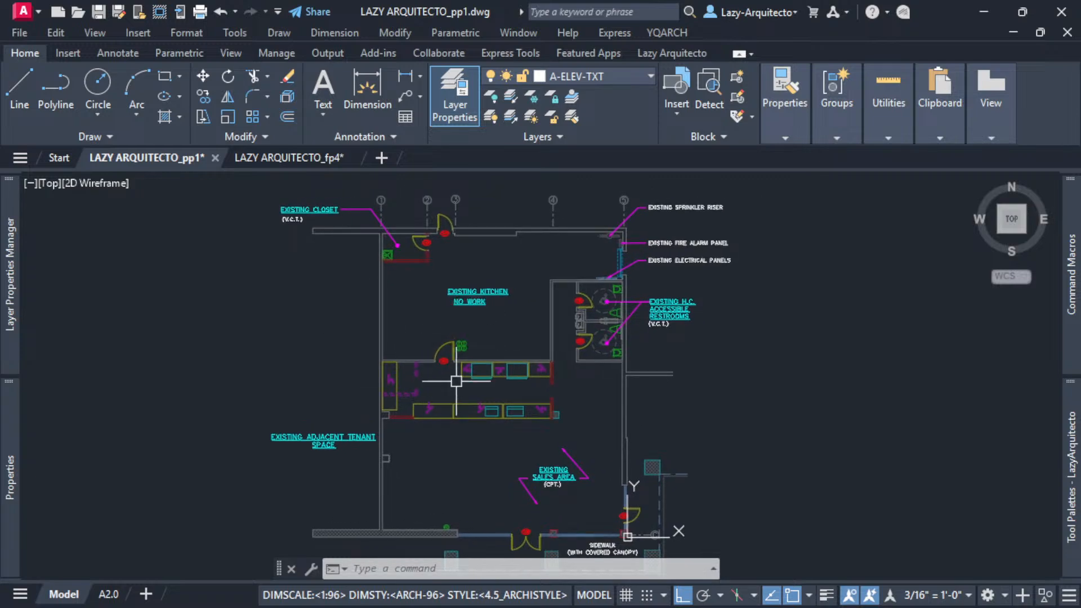
pyautogui.moveTo(13, 276)
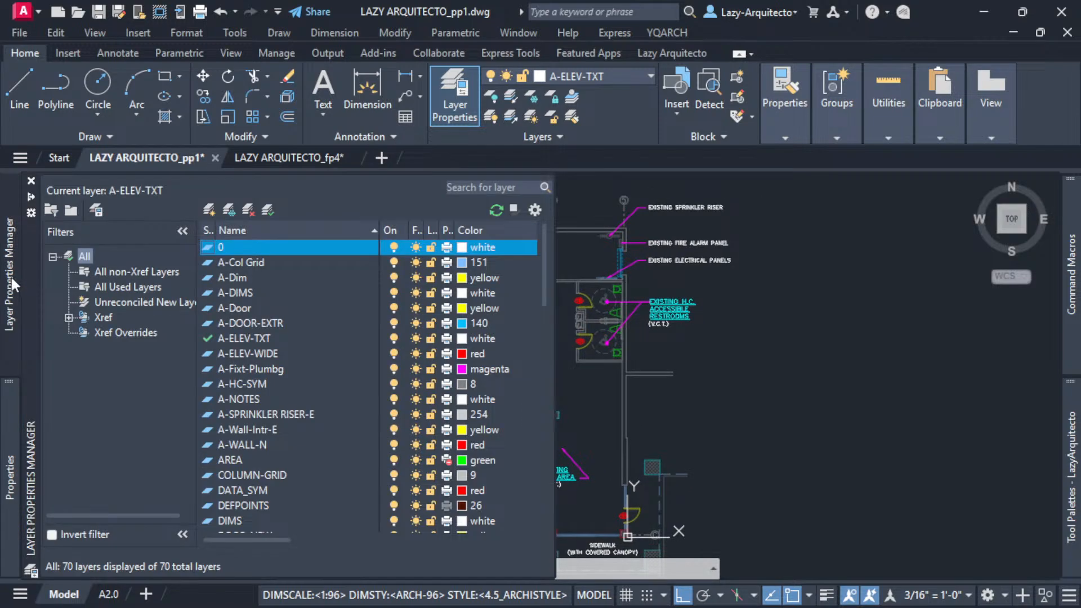
pyautogui.click(459, 184)
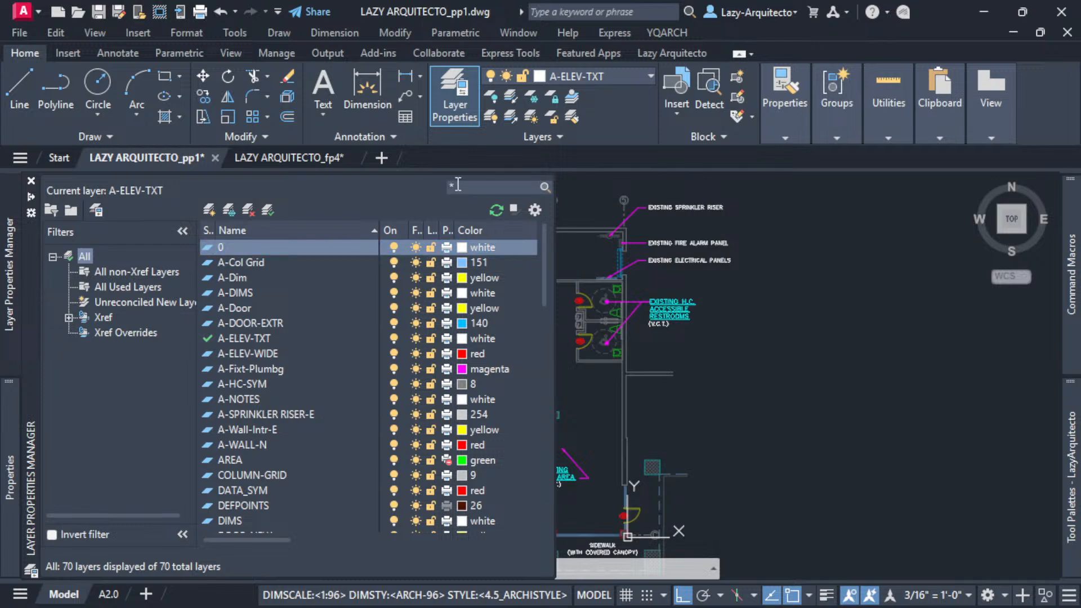
pyautogui.write('FLOR')
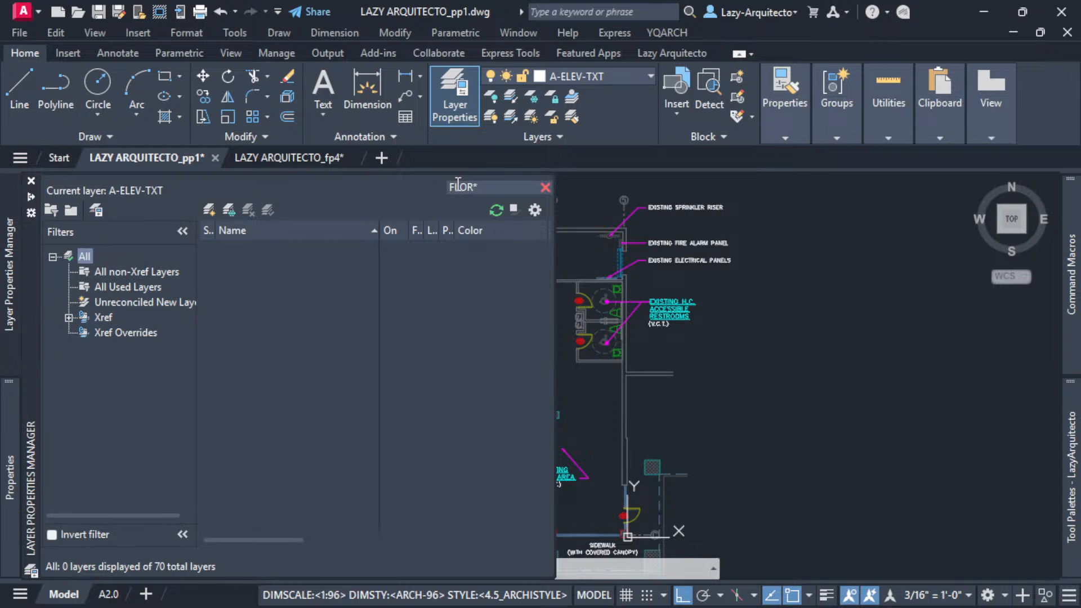
# - Search the proposed plan's layer list for *FLOR* and widen the Name column to read the full xref layer name
pyautogui.write('*')
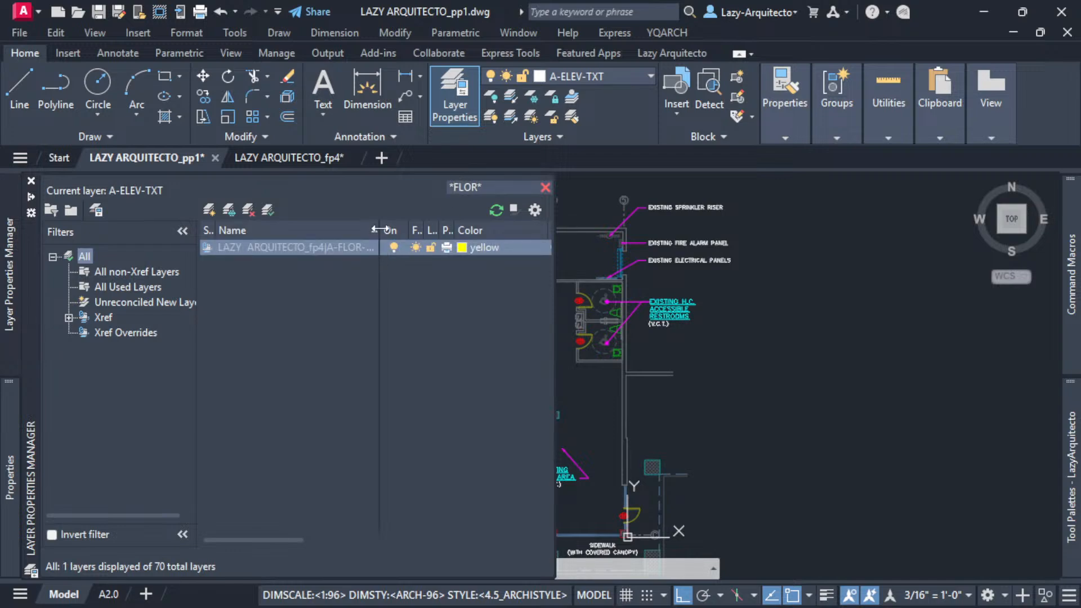
pyautogui.moveTo(379, 230); pyautogui.dragTo(417, 228)
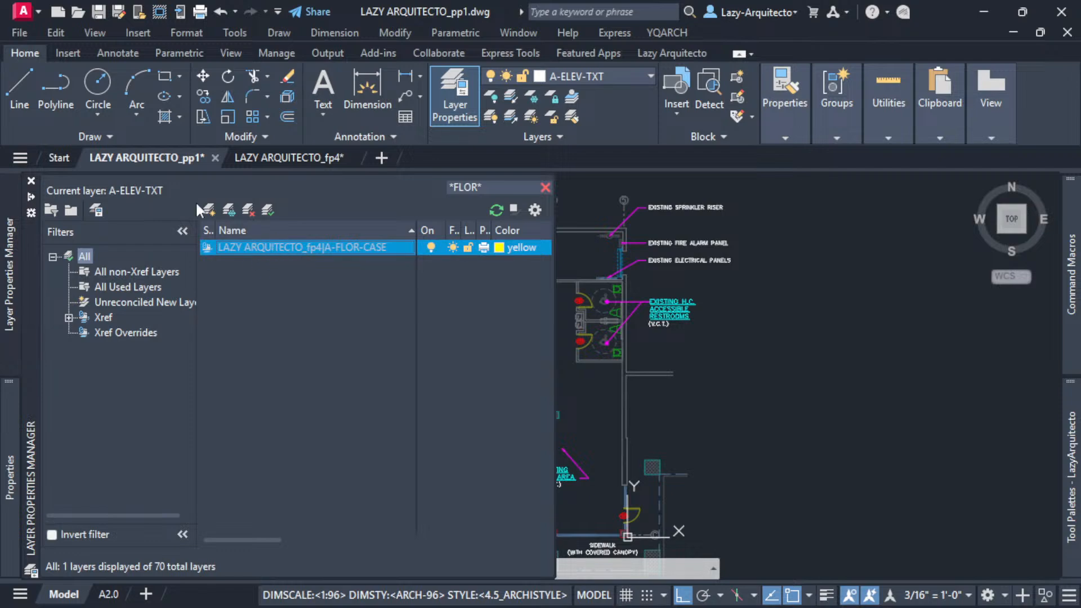
pyautogui.moveTo(314, 164)
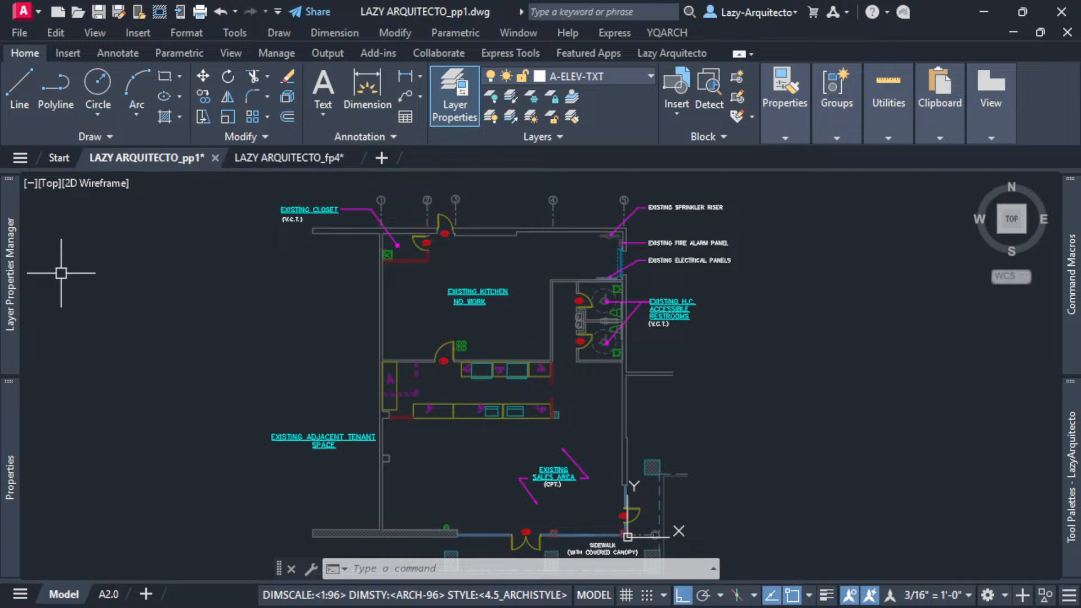
pyautogui.moveTo(11, 290)
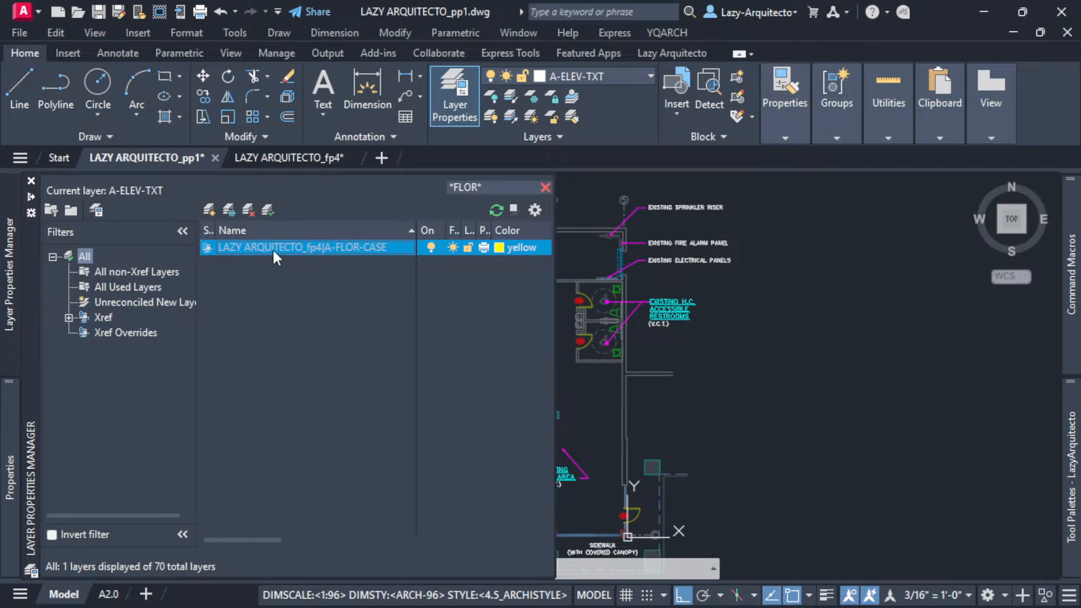
# - Check the layer name of the rightmost upper-row counter case in the LAZY ARQUITECTO_fp4 drawing
pyautogui.click(307, 158)
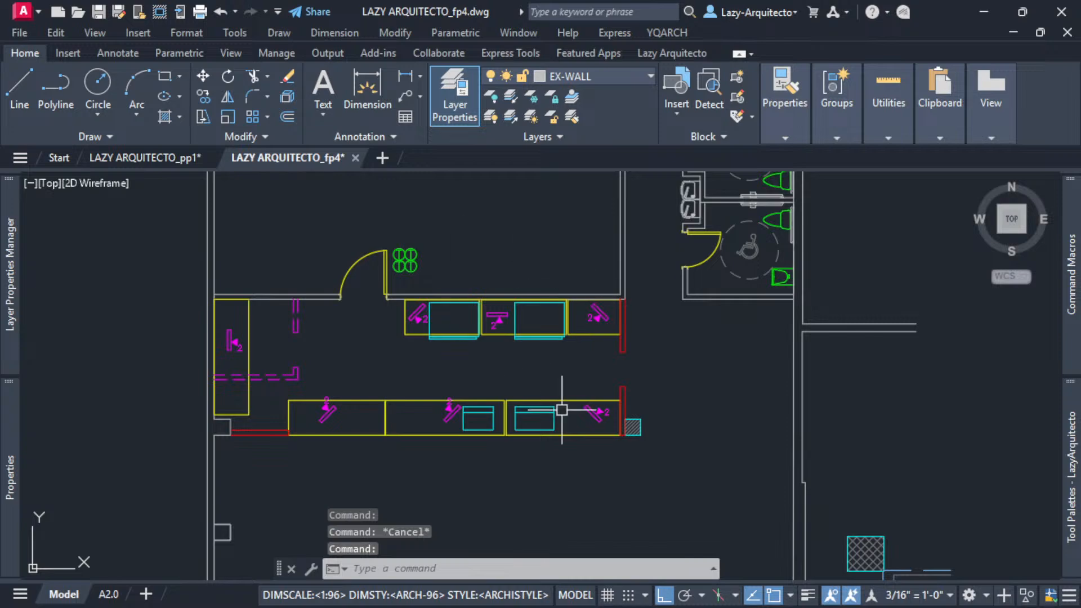
pyautogui.click(594, 316)
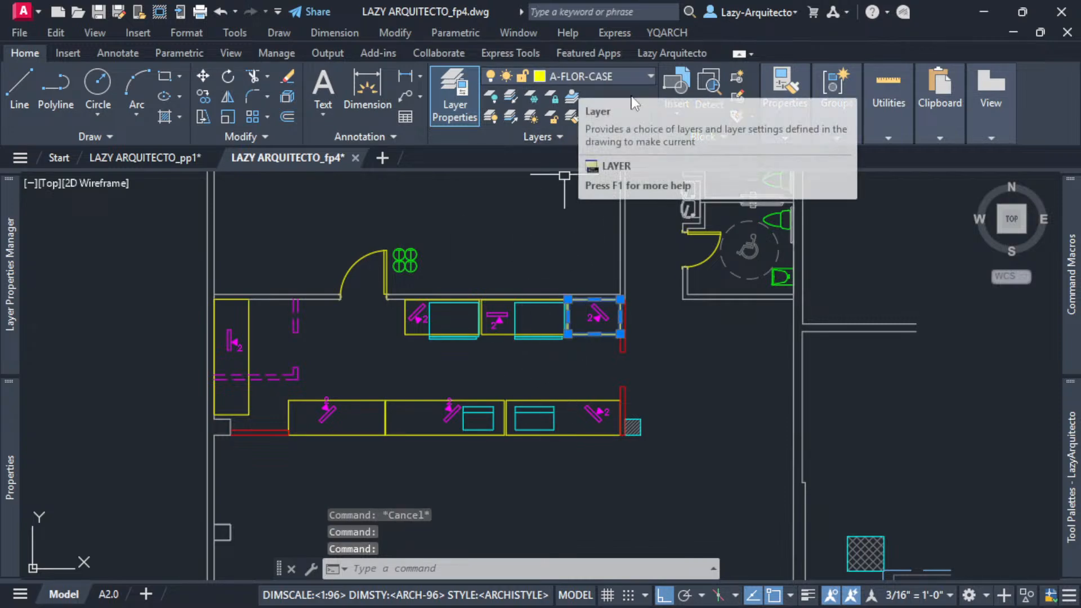
pyautogui.press('Escape')
# - Test-run the LazyLayerChanges macro in the LAZY ARQUITECTO_fp4 drawing and undo its layer color change
pyautogui.moveTo(1071, 274)
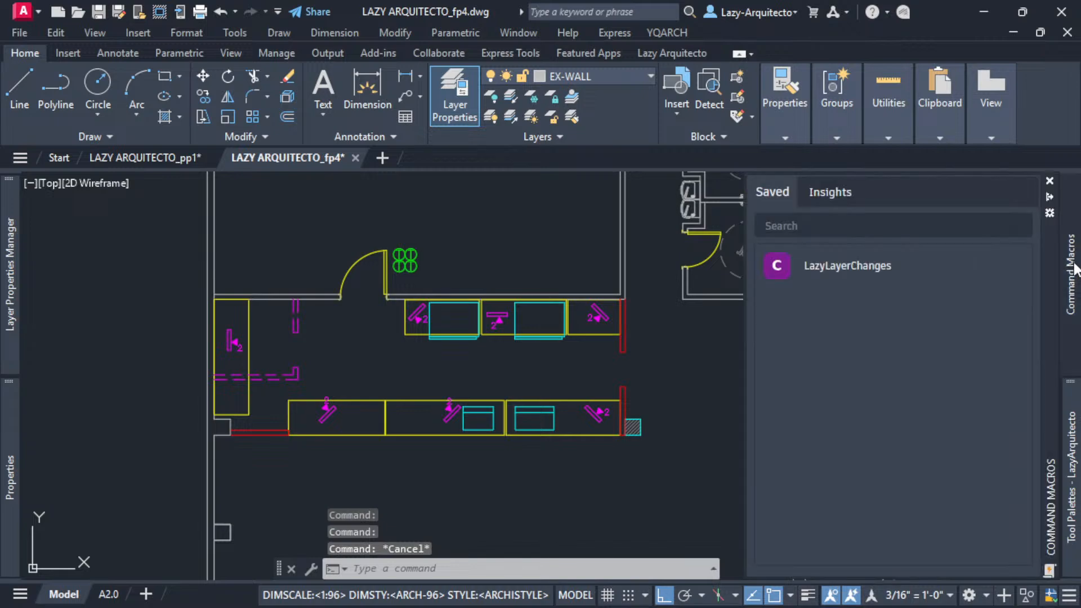
pyautogui.click(871, 276)
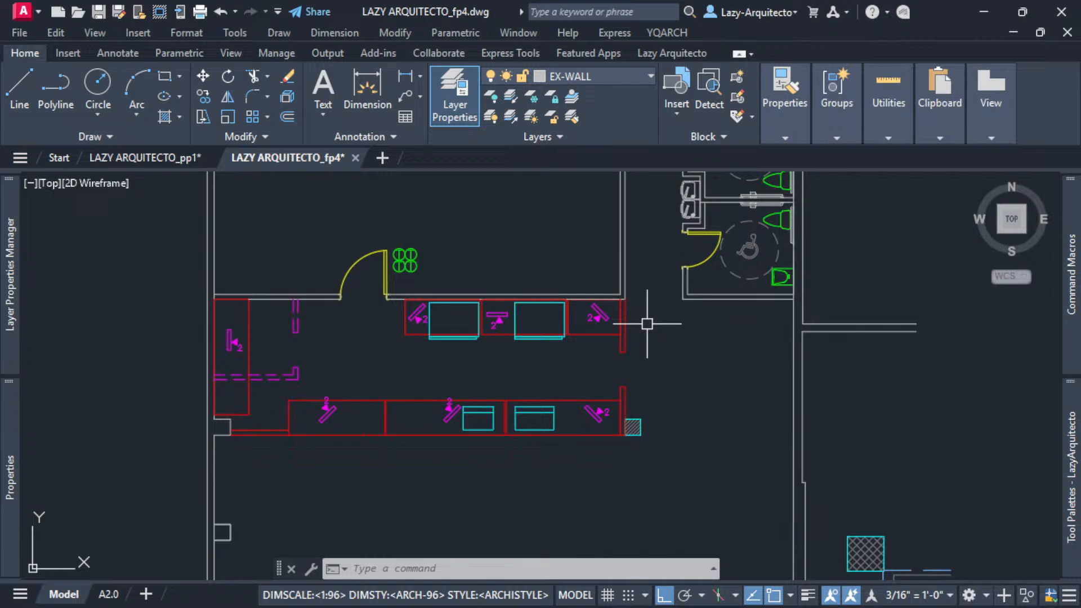
pyautogui.moveTo(159, 159)
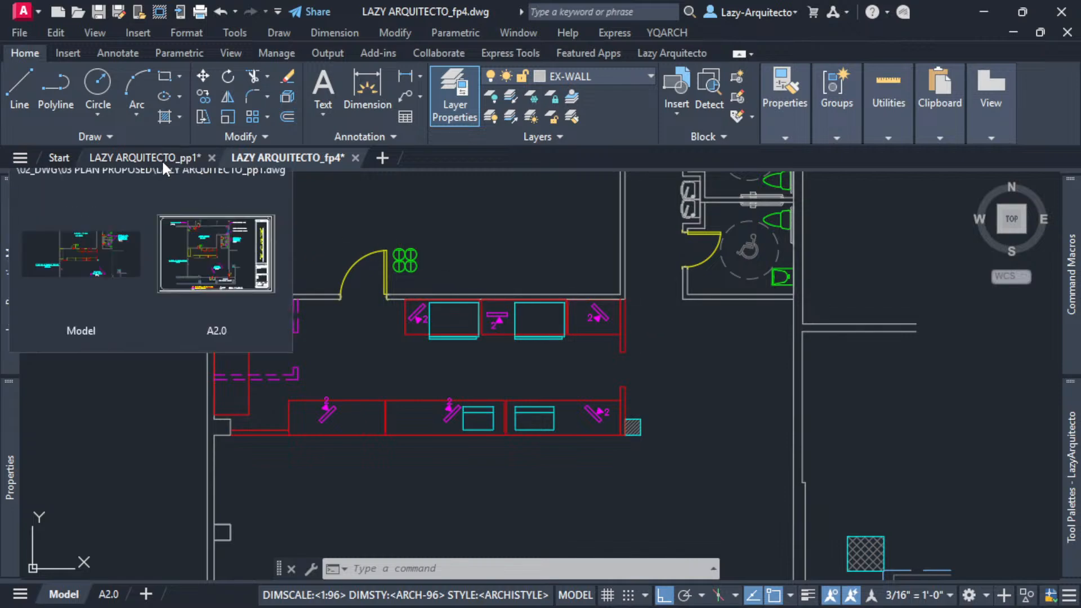
pyautogui.hotkey('ctrl', 'z')
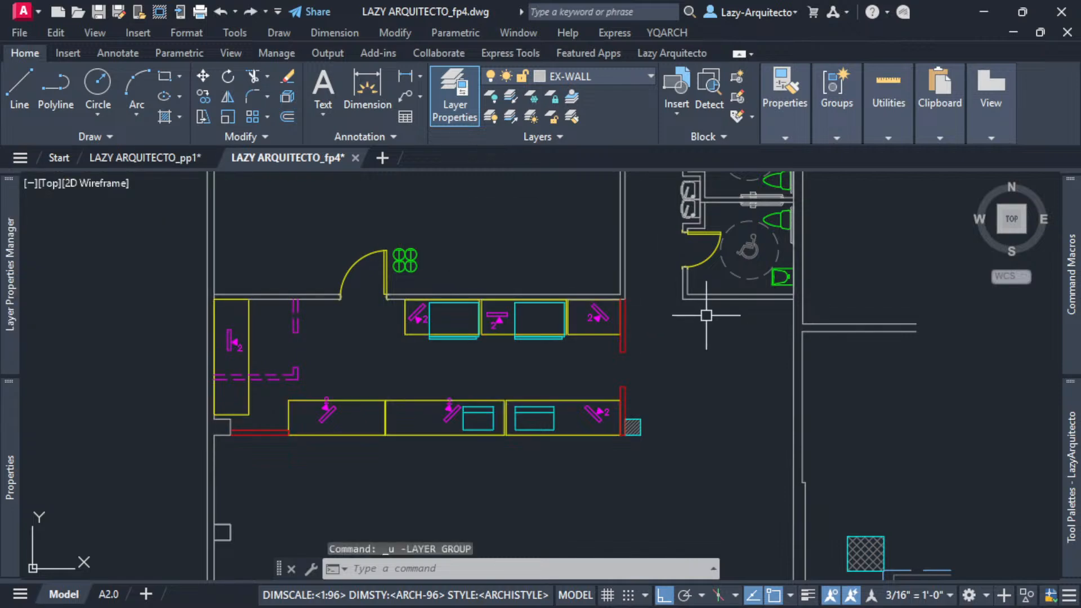
# - Look up the xref floor case layer in the LAZY ARQUITECTO_pp1 drawing by searching its layer list for *FLOR*
pyautogui.click(157, 159)
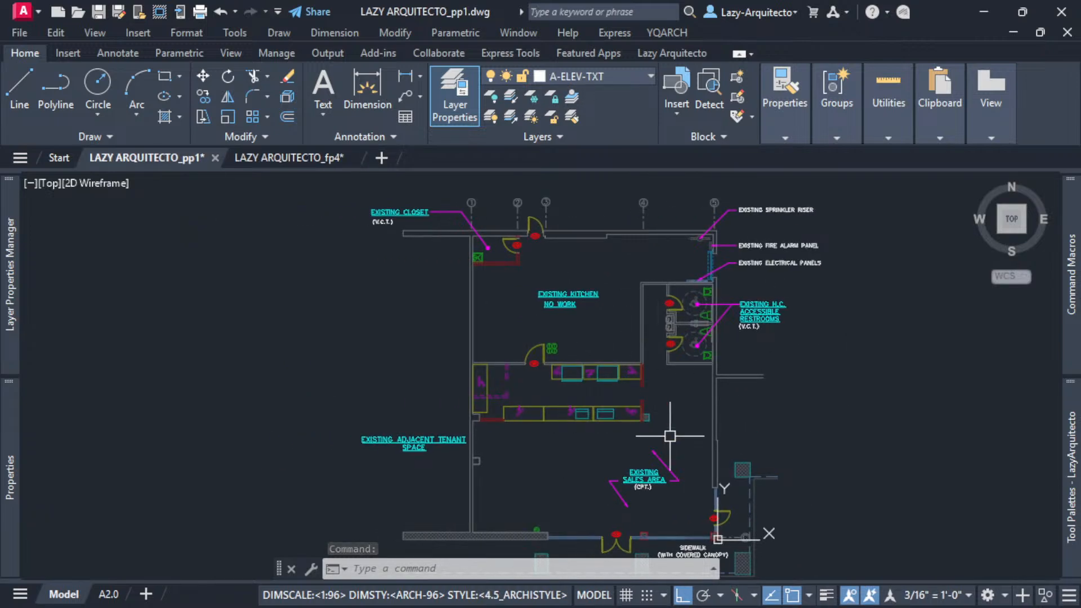
pyautogui.scroll(3, 666, 417)
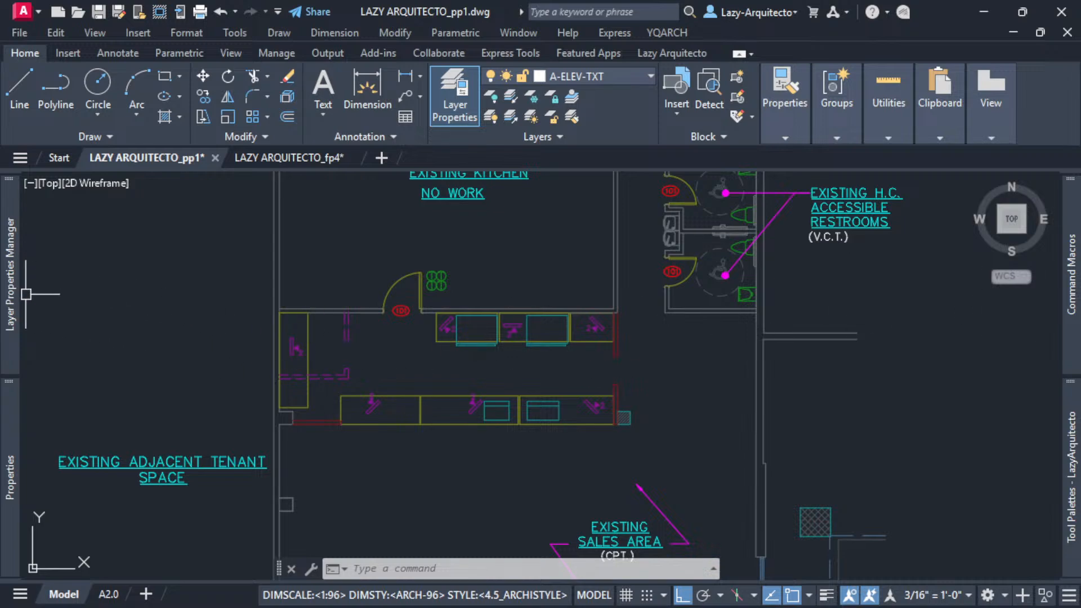
pyautogui.moveTo(11, 296)
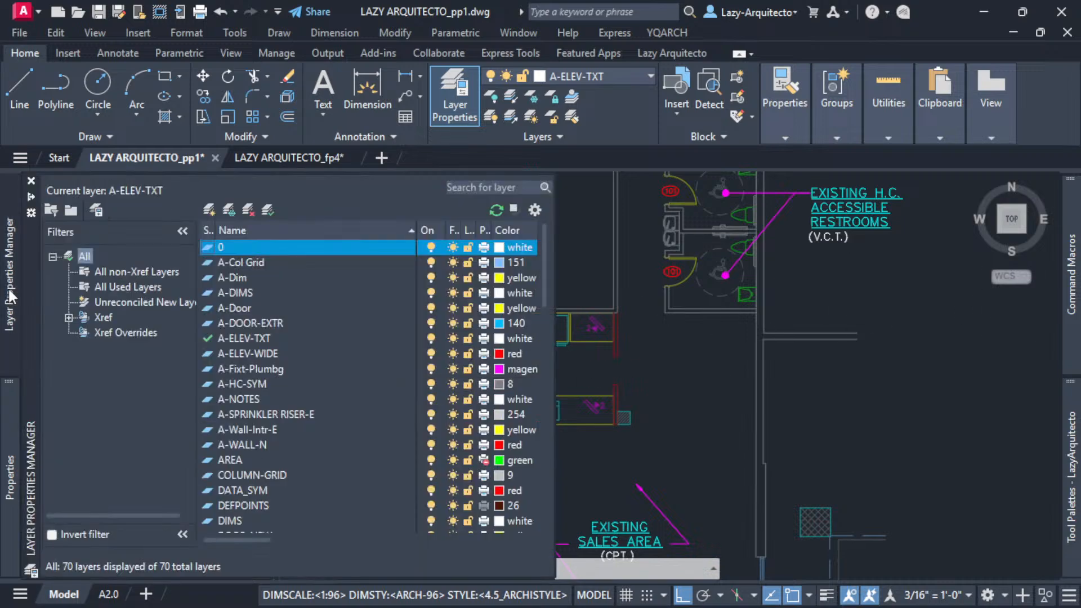
pyautogui.click(454, 189)
pyautogui.write('*')
pyautogui.write('FLOOR')
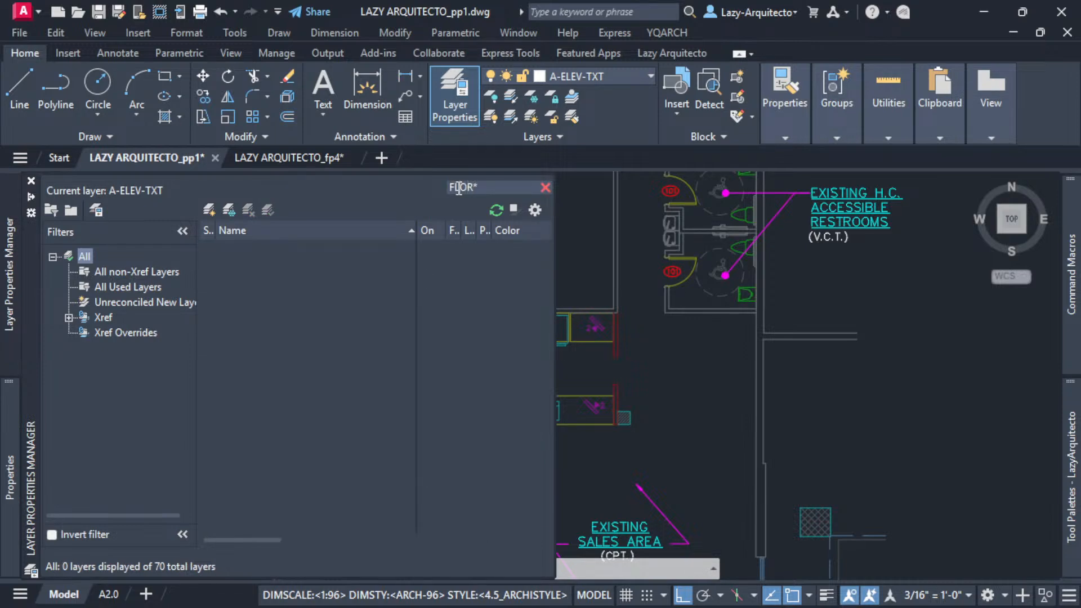
pyautogui.write('*')
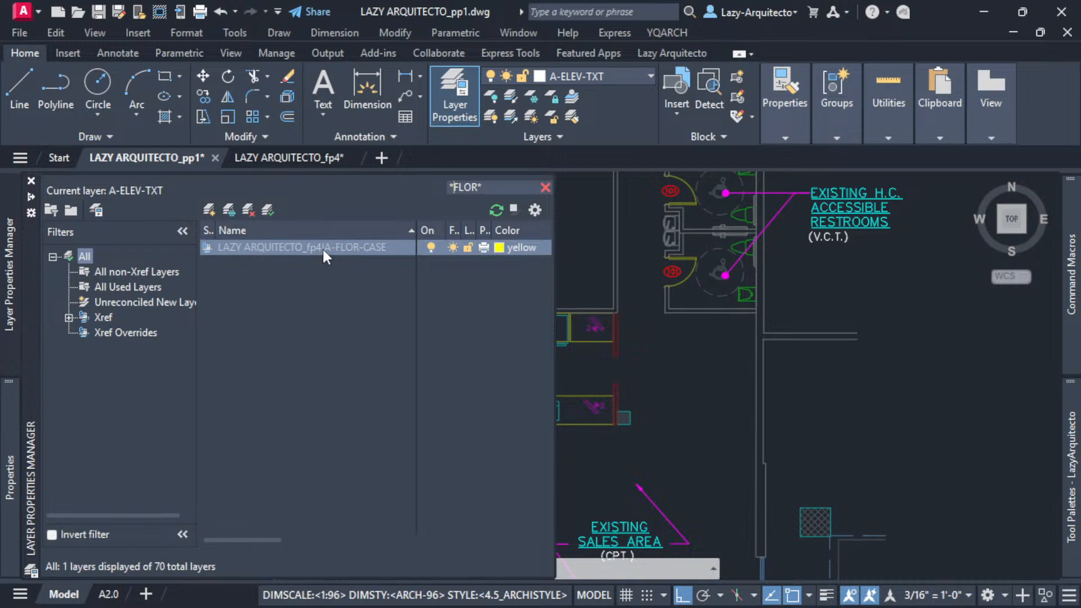
pyautogui.press('Escape')
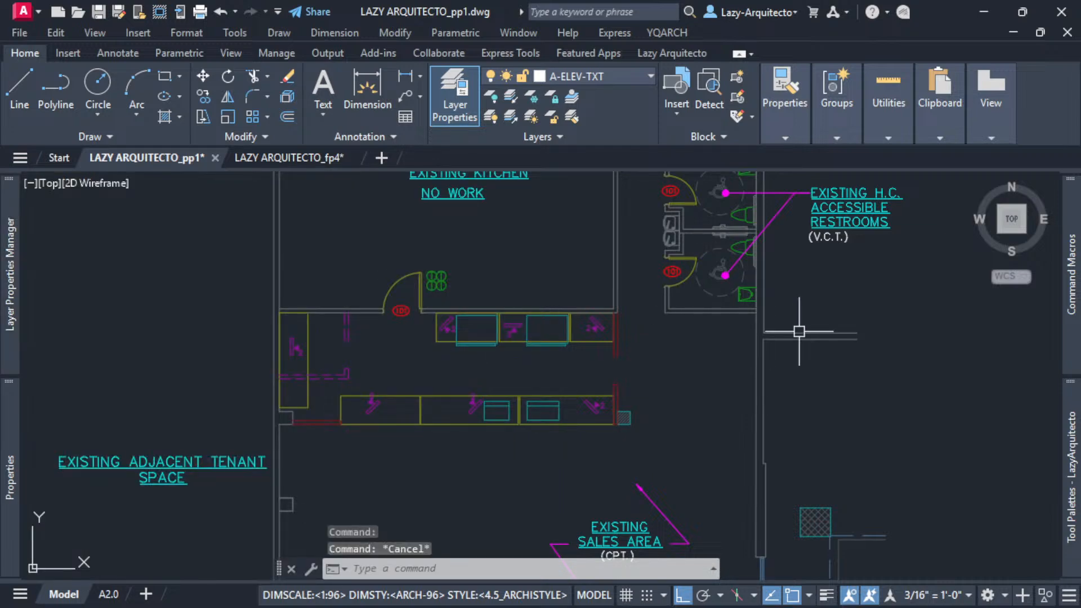
# - Edit the LazyLayerChanges macro to read ^C^C-LAYER;C;1;*|*A-FLOR-CASE;; so it targets the xref layer, and save it
pyautogui.moveTo(1067, 248)
pyautogui.rightClick(842, 272)
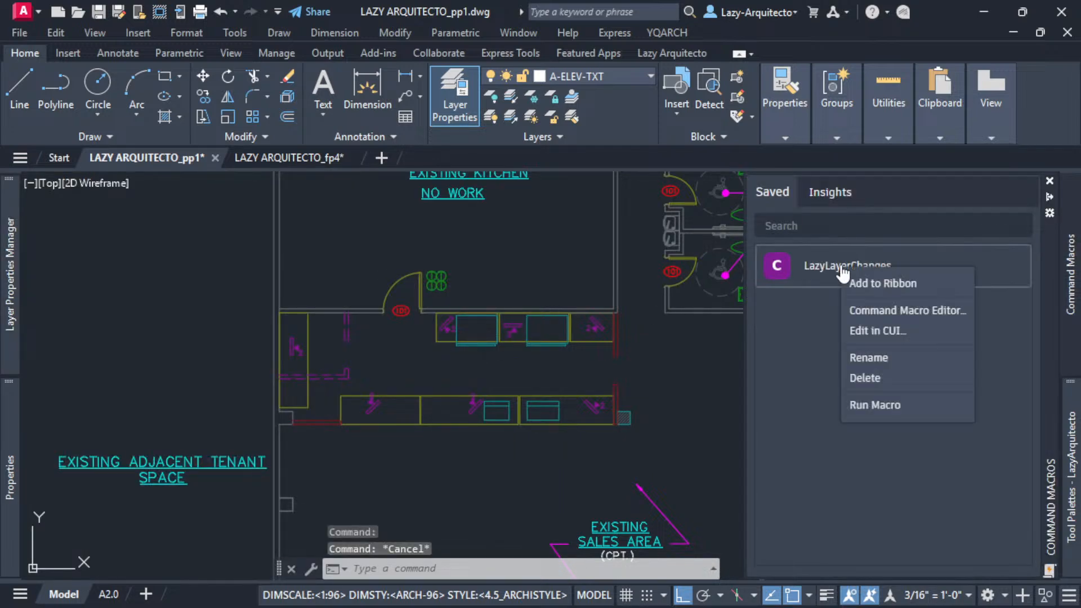
pyautogui.click(905, 312)
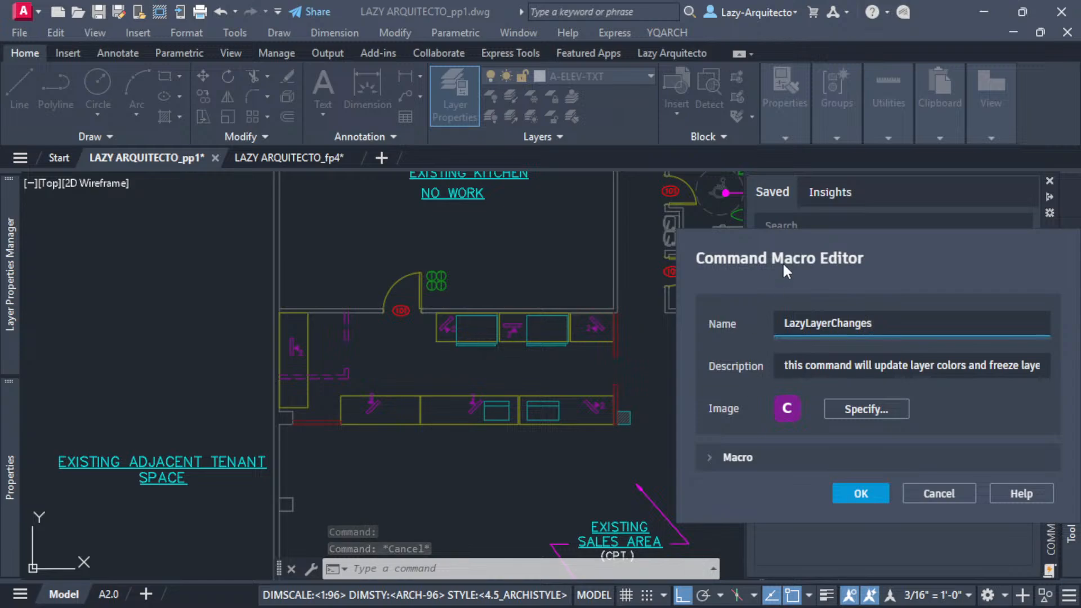
pyautogui.moveTo(782, 262); pyautogui.dragTo(461, 204)
pyautogui.click(389, 400)
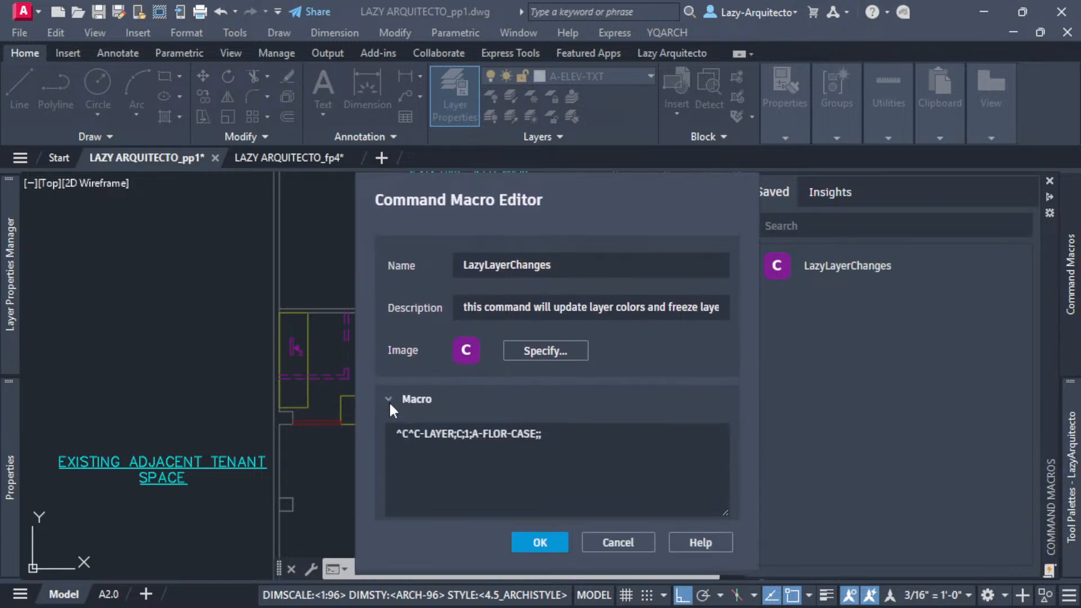
pyautogui.click(471, 437)
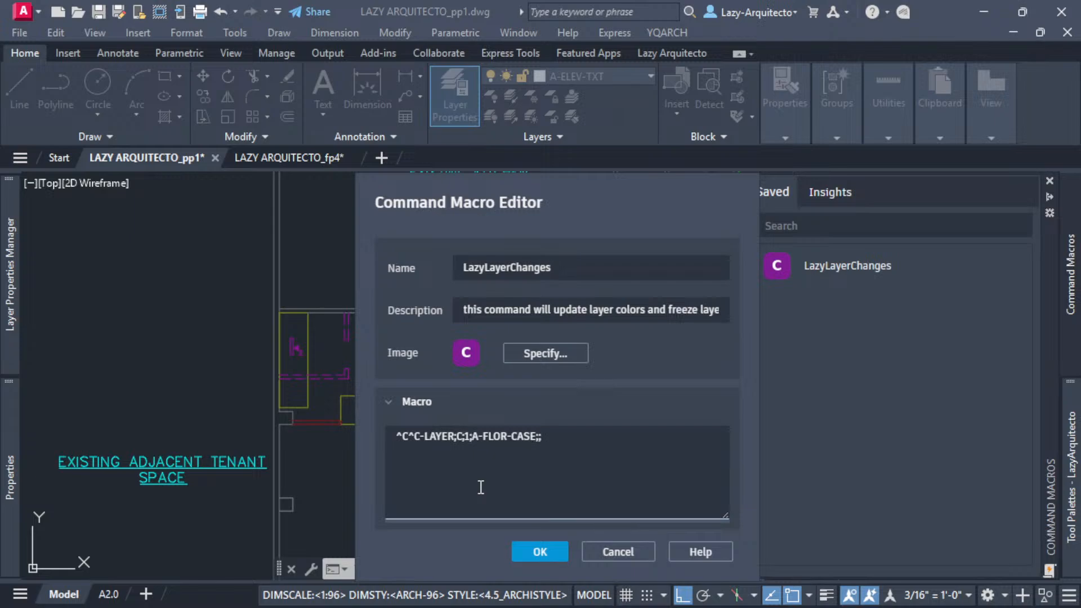
pyautogui.write('|')
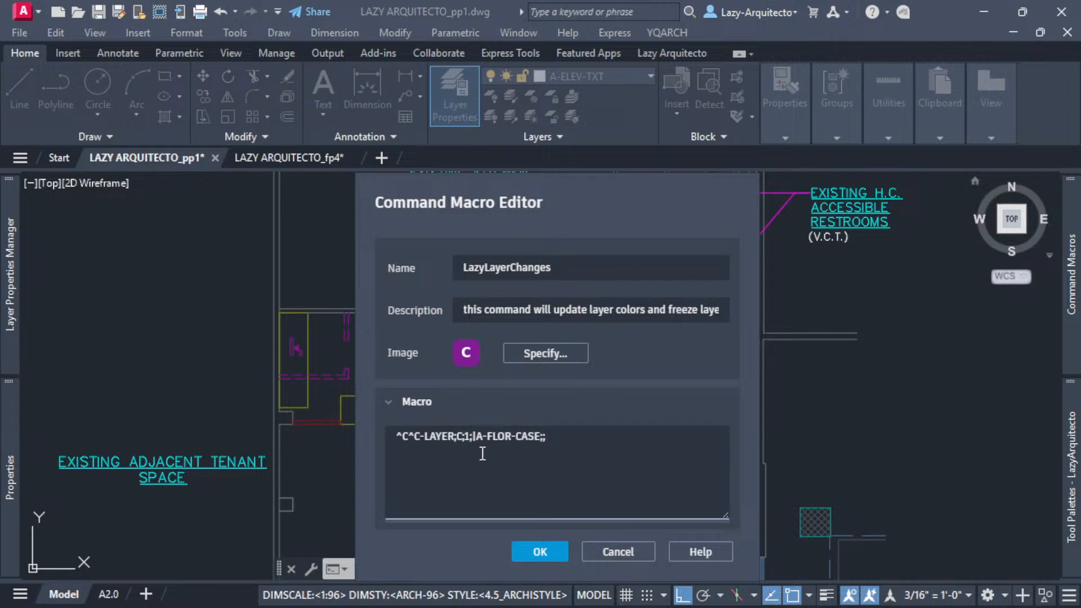
pyautogui.write('*')
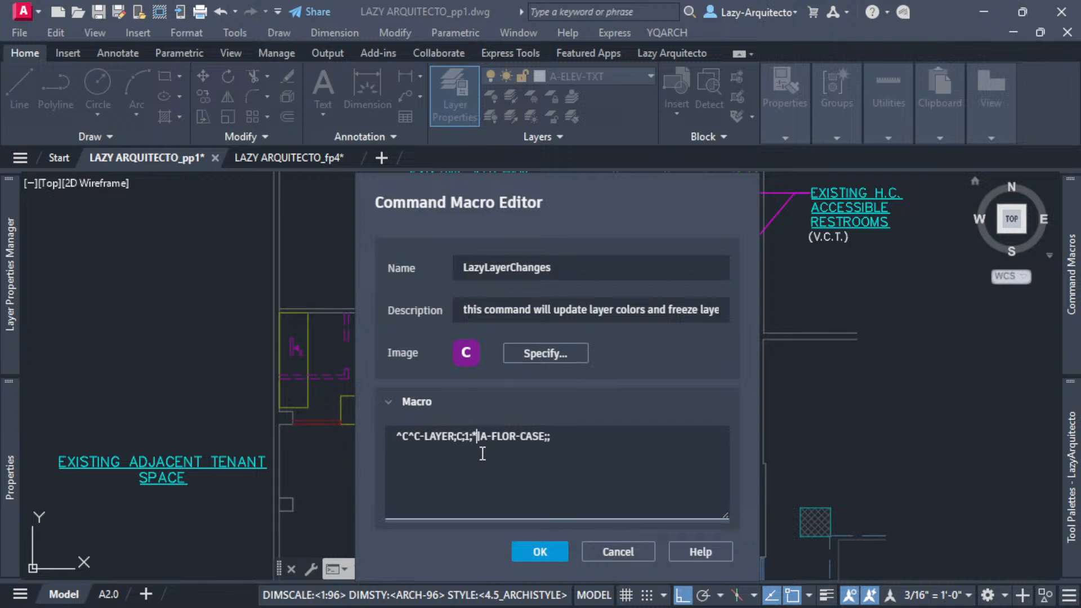
pyautogui.press('Right')
pyautogui.write('*')
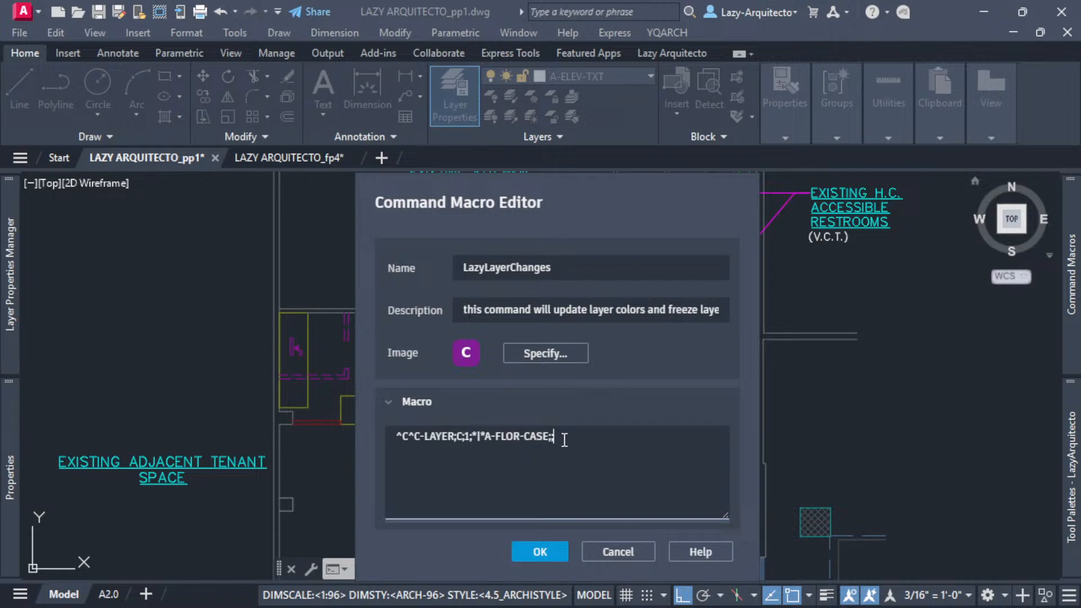
pyautogui.click(564, 440)
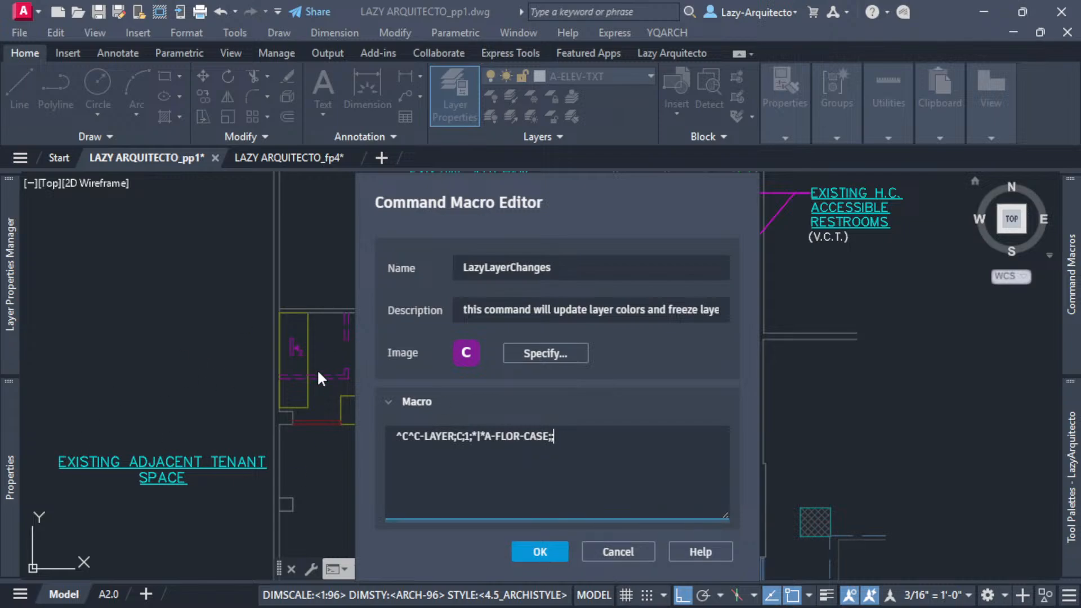
pyautogui.click(541, 552)
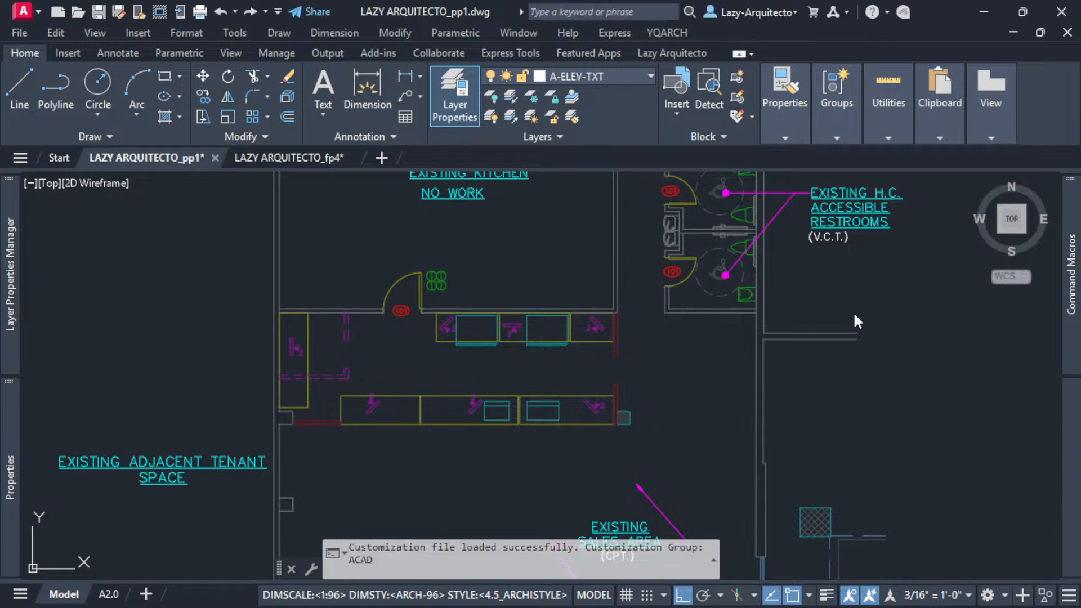
# - Run the edited LazyLayerChanges macro in the LAZY ARQUITECTO_pp1 drawing and inspect the counter cases' color
pyautogui.moveTo(1071, 270)
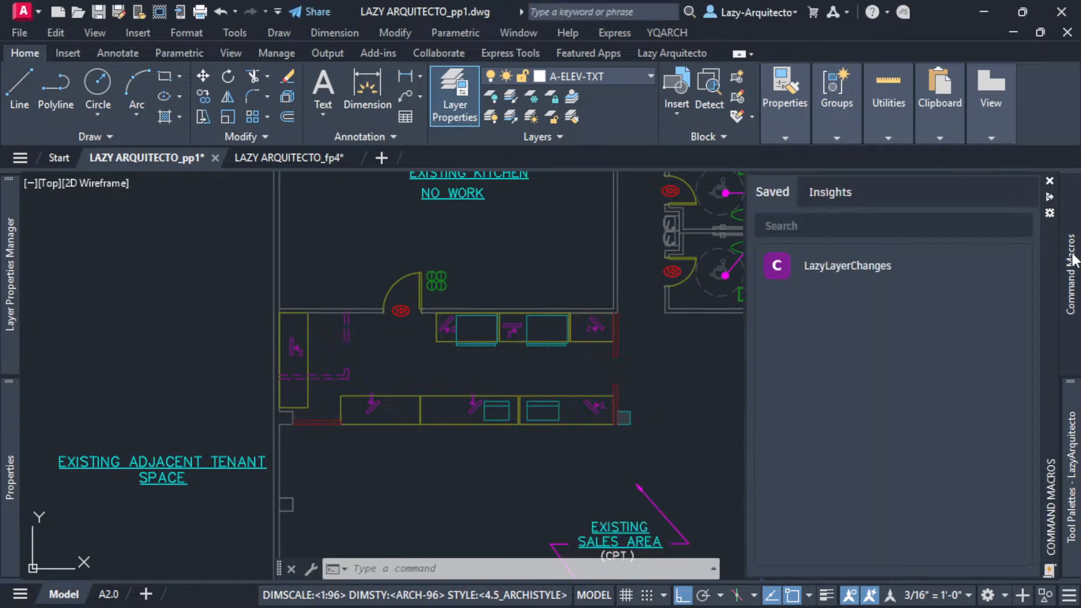
pyautogui.click(839, 275)
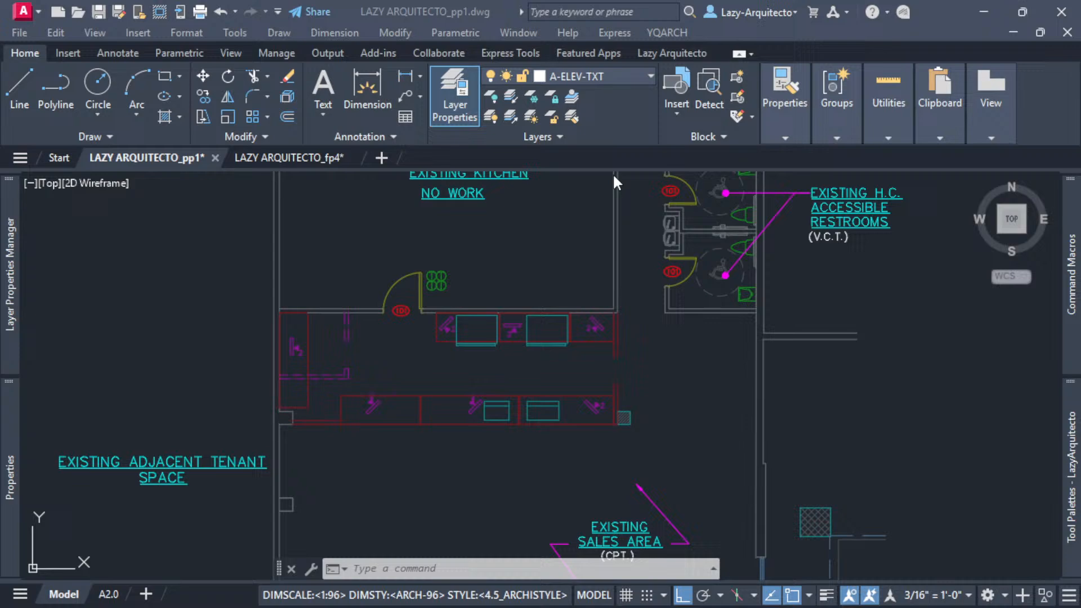
pyautogui.click(661, 356)
pyautogui.moveTo(663, 391)
pyautogui.mouseDown(button='middle')
pyautogui.moveTo(613, 434)
pyautogui.moveTo(656, 437)
pyautogui.mouseUp(button='middle')
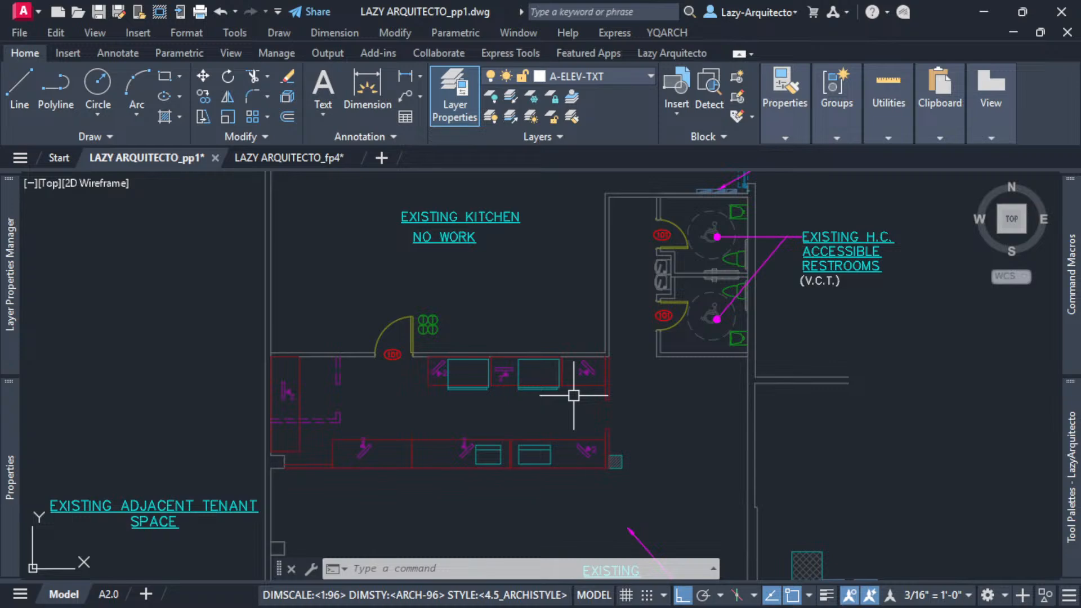
pyautogui.scroll(3, 559, 445)
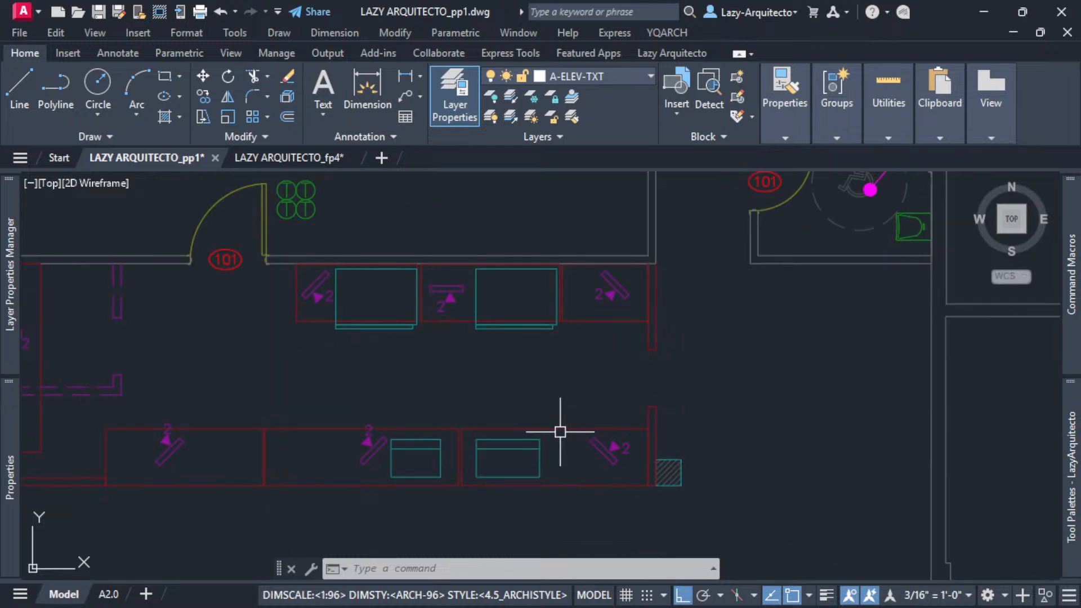
# - Check in the LAZY ARQUITECTO_fp4 drawing which layers the upper counter's equipment and the lower restroom's toilet are on
pyautogui.click(299, 163)
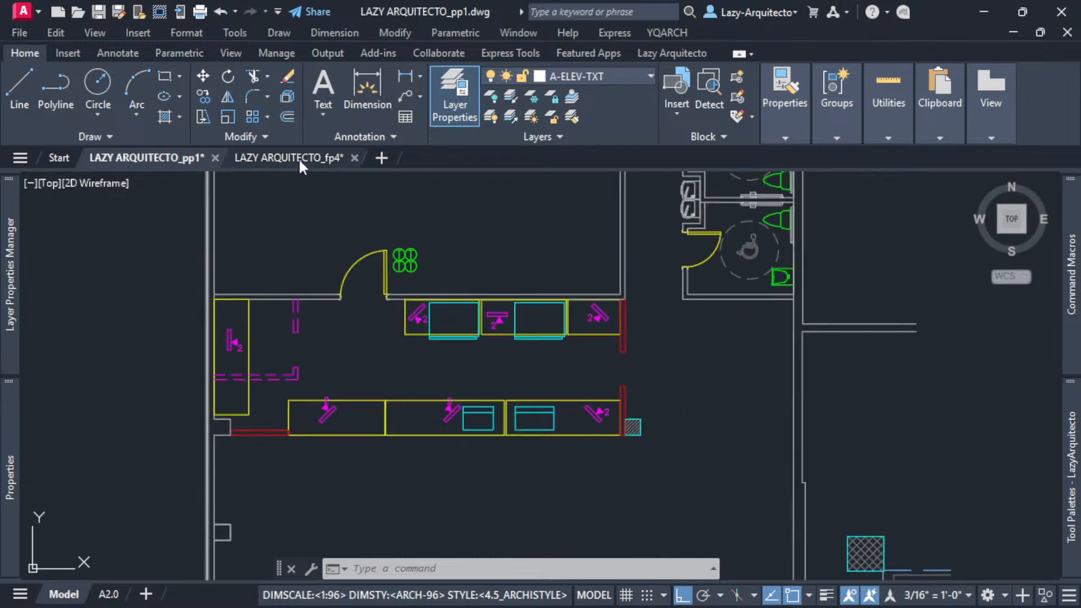
pyautogui.scroll(2, 484, 330)
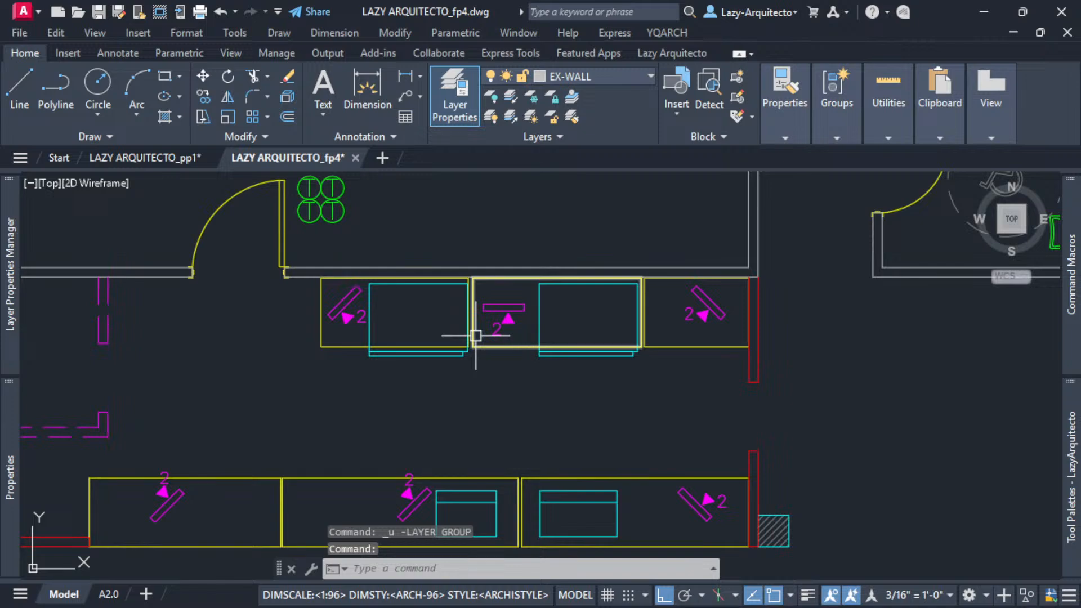
pyautogui.click(444, 354)
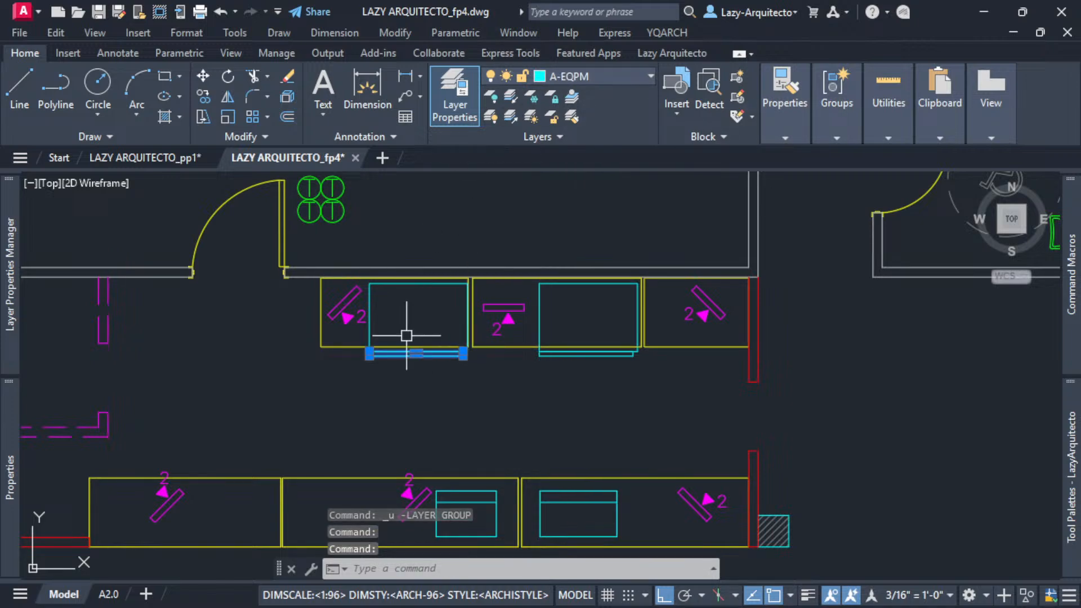
pyautogui.scroll(-3, 586, 405)
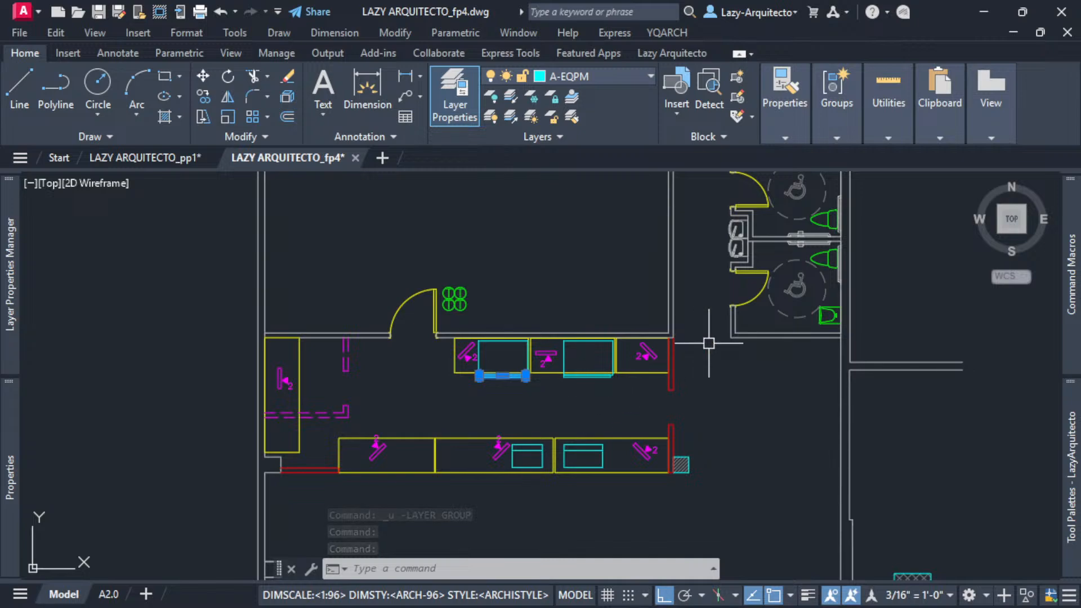
pyautogui.scroll(3, 707, 294)
pyautogui.press('Escape')
pyautogui.click(794, 283)
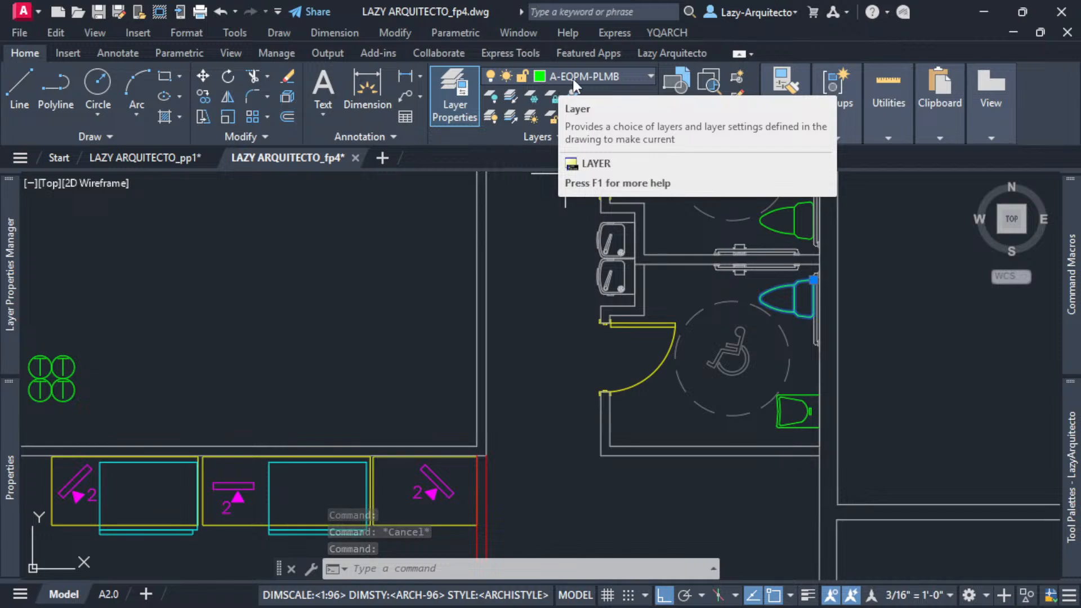
pyautogui.scroll(-3, 701, 348)
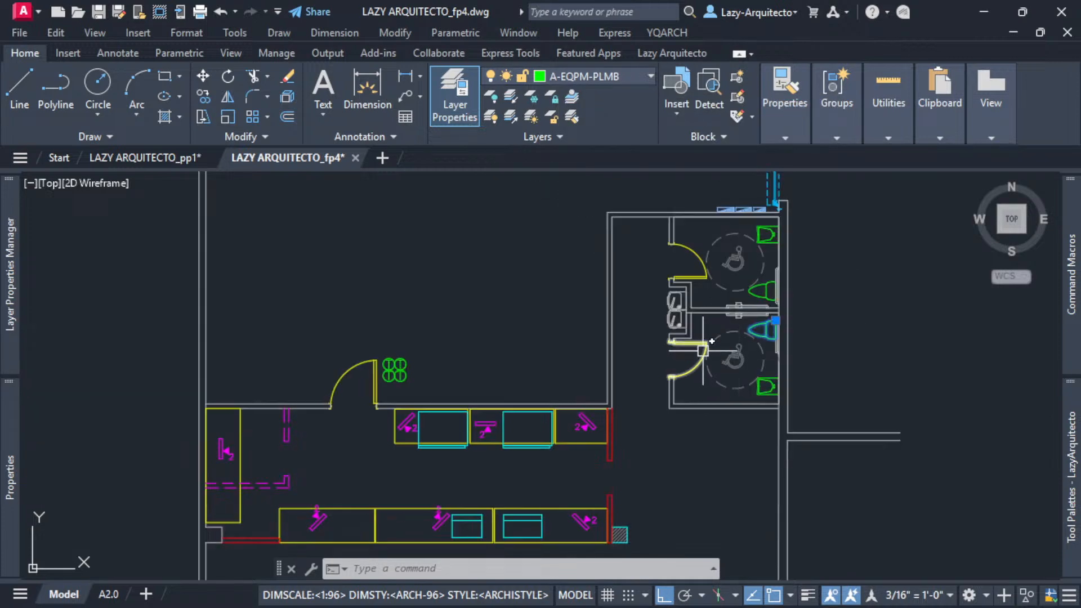
# - Check which layer the lower restroom's door is on, and return to the LAZY ARQUITECTO_pp1 drawing
pyautogui.press('Escape')
pyautogui.click(698, 354)
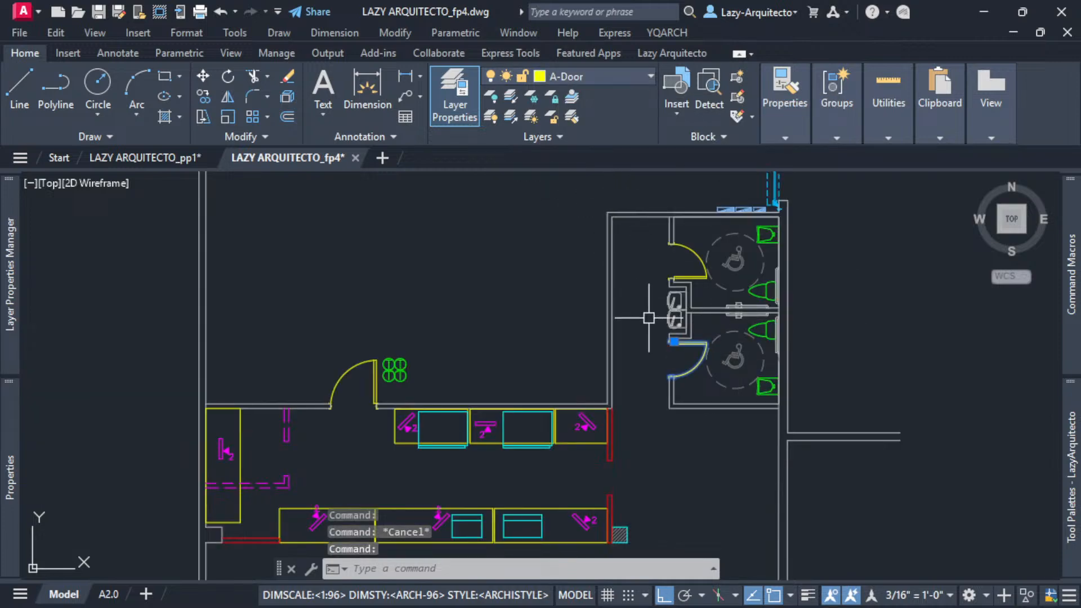
pyautogui.click(146, 158)
pyautogui.scroll(-3, 563, 321)
# - Add A-EQPM-PLMB after A-FLOR-CASE in the LazyLayerChanges macro's color layer list, separated by a comma
pyautogui.moveTo(1072, 281)
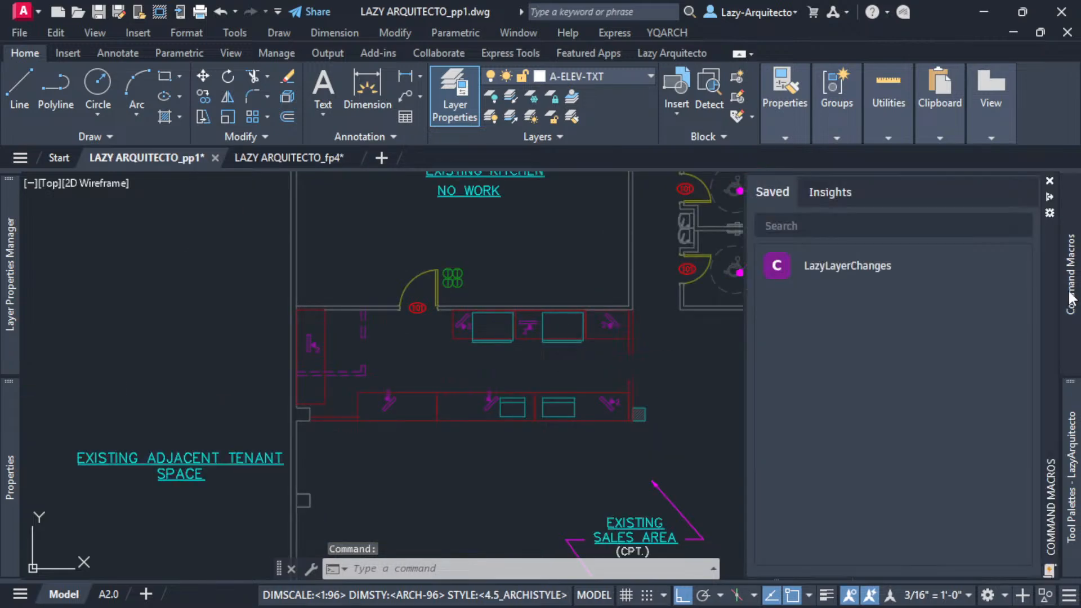
pyautogui.rightClick(892, 273)
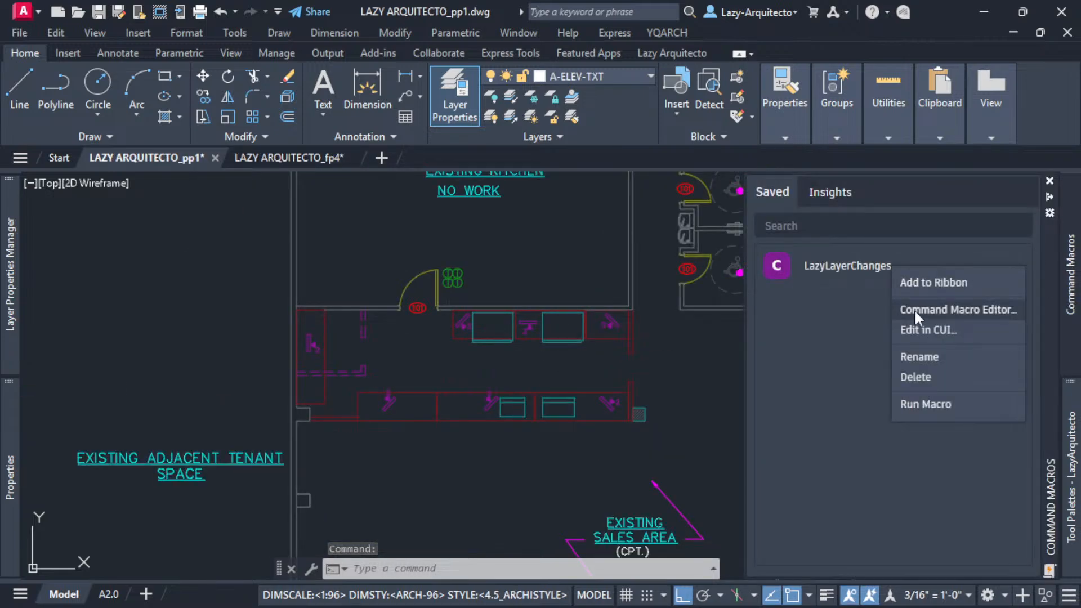
pyautogui.click(937, 309)
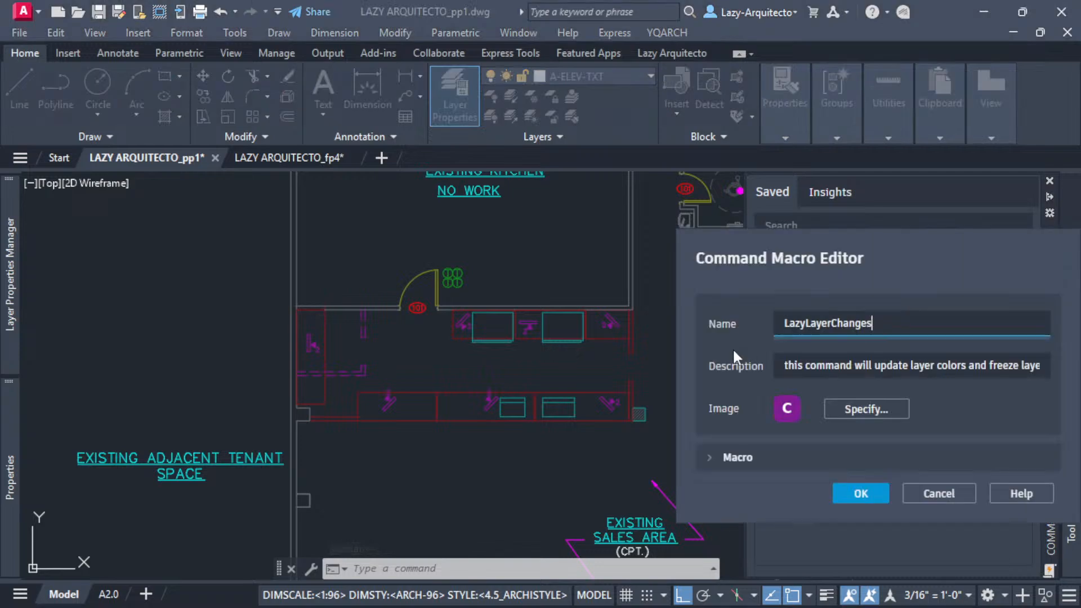
pyautogui.click(741, 458)
pyautogui.moveTo(788, 253); pyautogui.dragTo(423, 148)
pyautogui.click(516, 388)
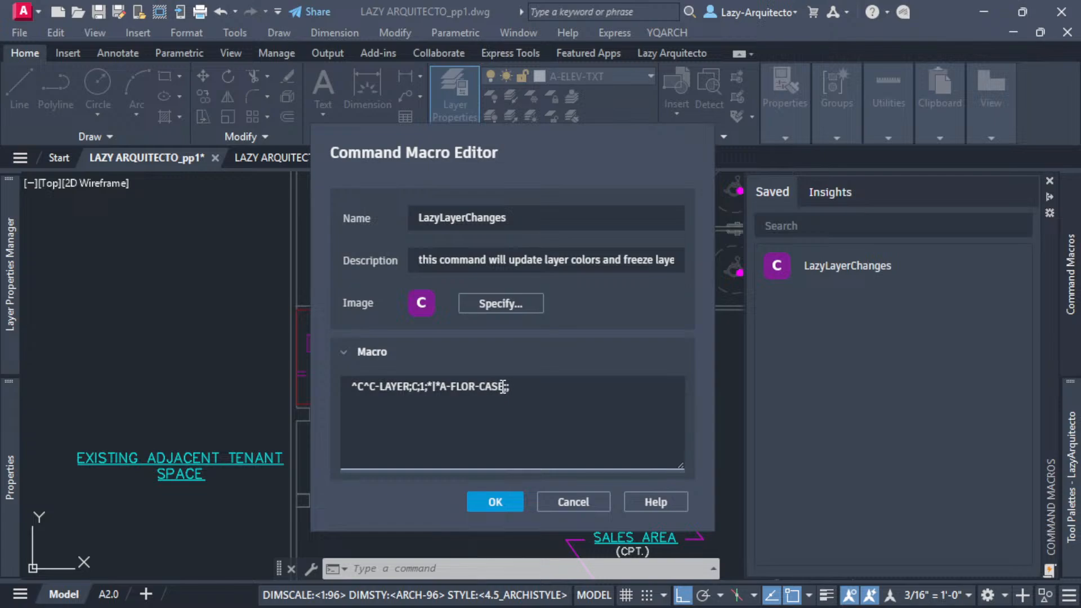
pyautogui.click(504, 387)
pyautogui.write(',')
pyautogui.write('SE,A')
pyautogui.write('-')
pyautogui.write('E')
pyautogui.write('Q')
pyautogui.write('PM')
pyautogui.write('-')
pyautogui.write('PLMB')
# - Prefix A-EQPM-PLMB in the macro with *|* so it matches the xref layer
pyautogui.click(432, 386)
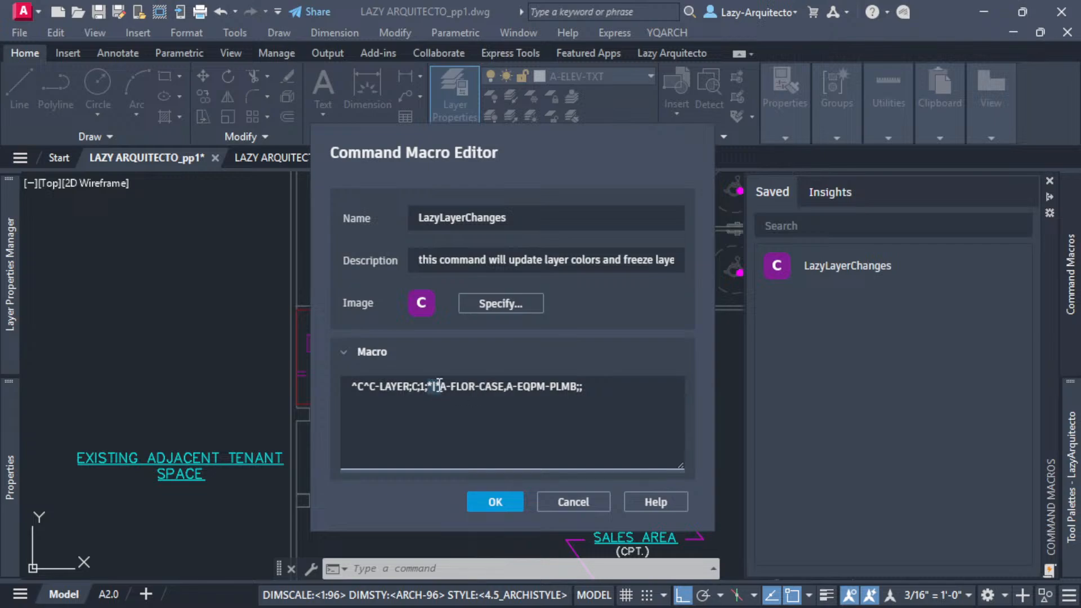
pyautogui.click(508, 387)
pyautogui.write('*|')
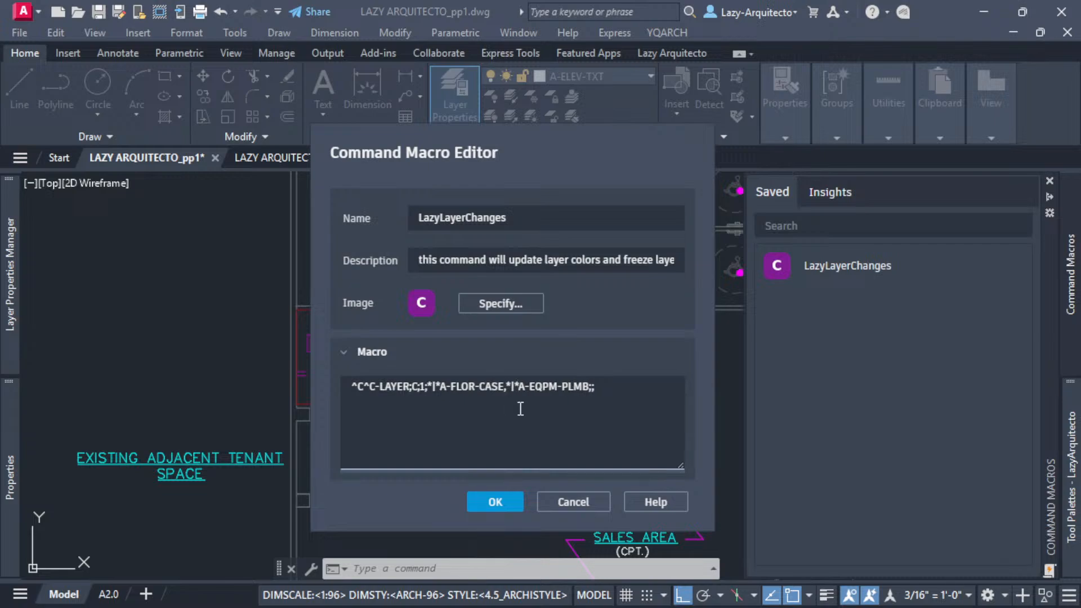
# - Shorten the macro's plumbing equipment entry to *|*A-EQPM* so it covers all equipment layers, and save the macro
pyautogui.click(601, 390)
pyautogui.moveTo(563, 386); pyautogui.dragTo(589, 386)
pyautogui.press('BackSpace')
pyautogui.press('BackSpace')
pyautogui.write('*')
pyautogui.moveTo(518, 388); pyautogui.dragTo(555, 387)
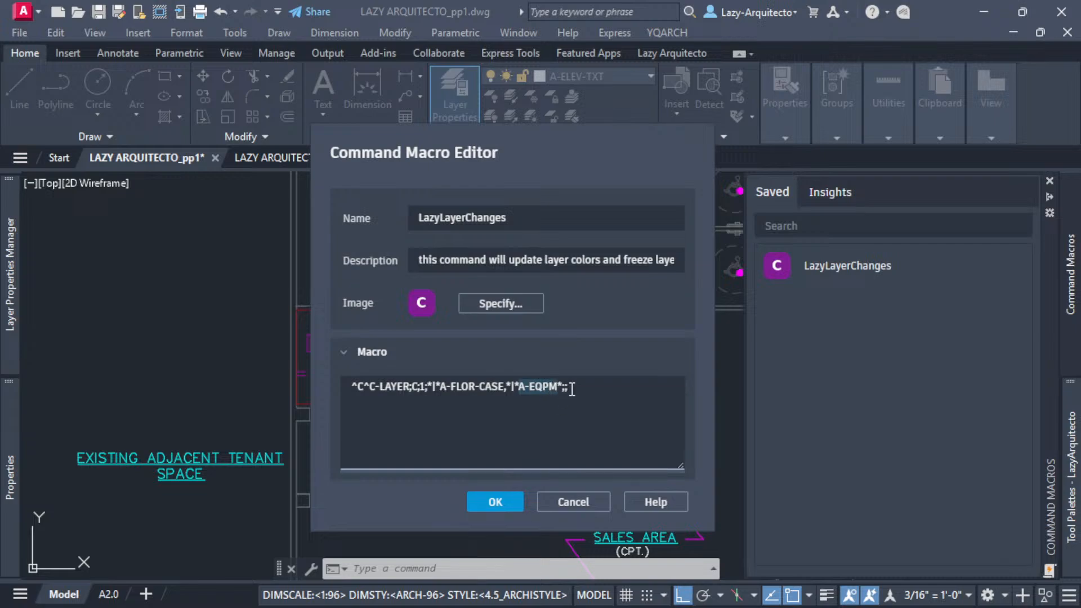
pyautogui.click(579, 385)
pyautogui.click(513, 509)
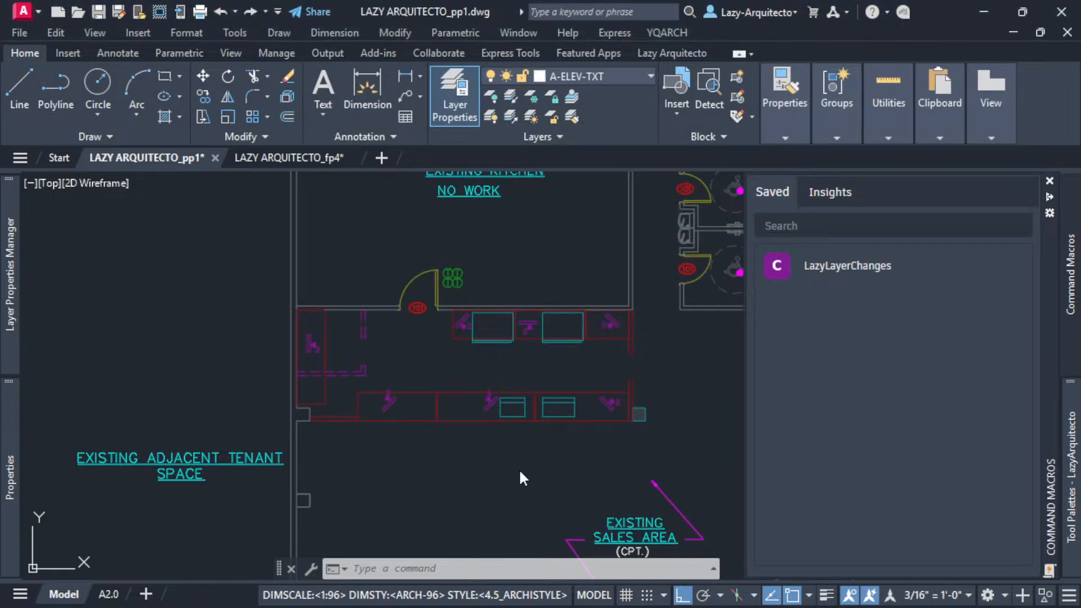
# - Run the LazyLayerChanges macro and inspect the color of the counter equipment and restroom fixtures
pyautogui.moveTo(1069, 276)
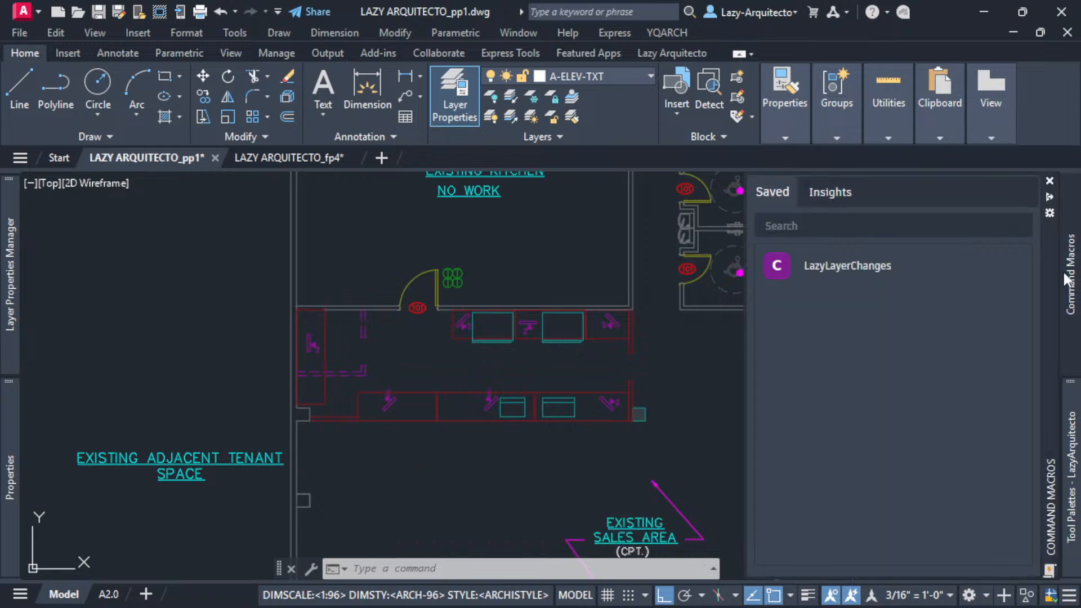
pyautogui.click(834, 276)
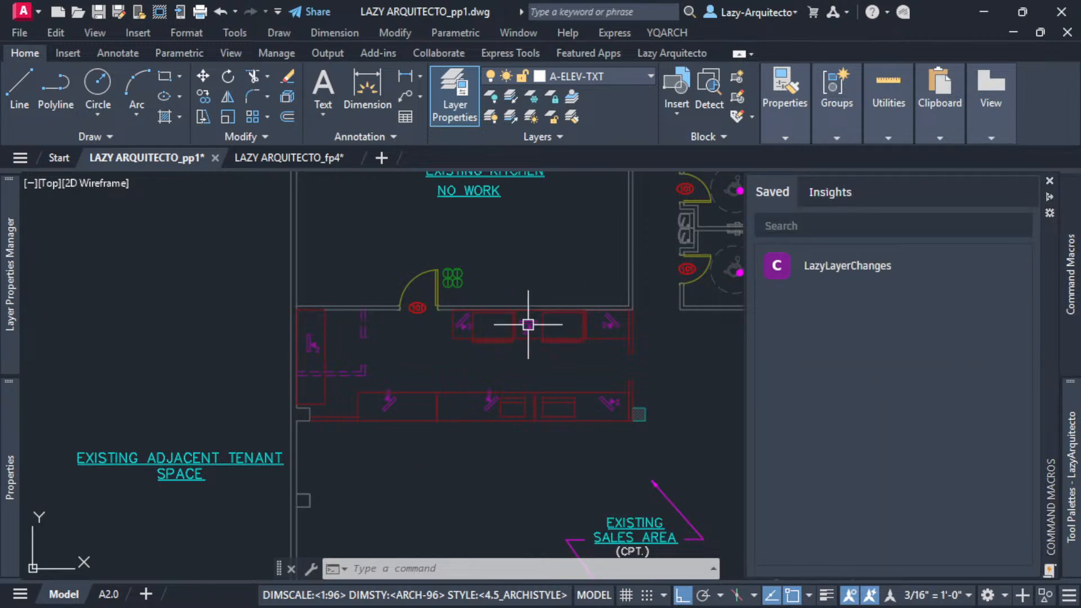
pyautogui.moveTo(454, 345); pyautogui.dragTo(387, 378, button='middle')
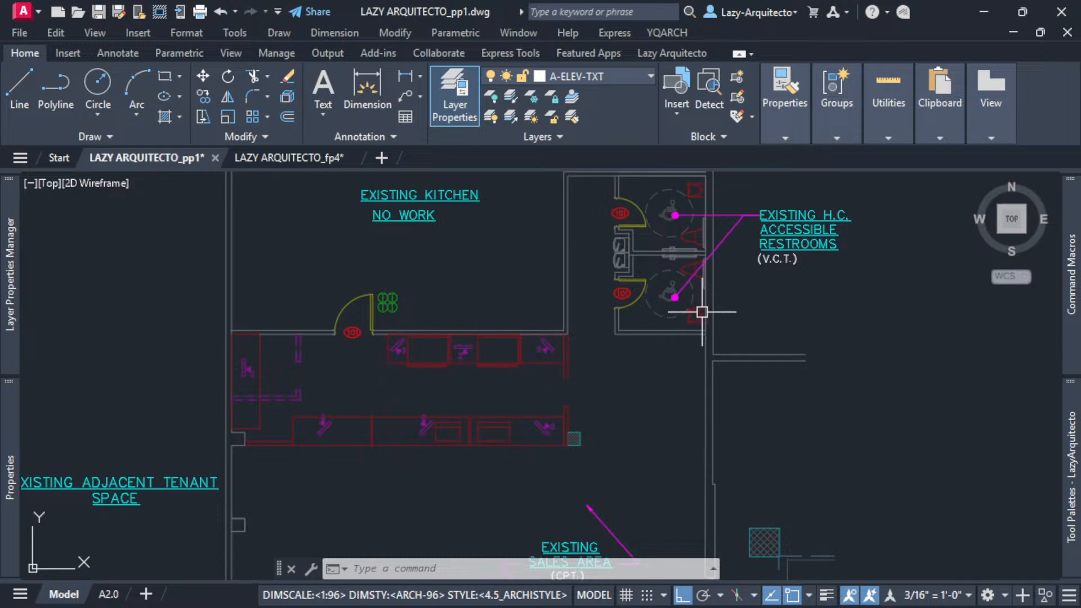
pyautogui.moveTo(619, 333); pyautogui.dragTo(644, 408, button='middle')
pyautogui.moveTo(617, 367)
pyautogui.mouseDown(button='middle')
pyautogui.moveTo(643, 404)
pyautogui.moveTo(622, 369)
pyautogui.mouseUp(button='middle')
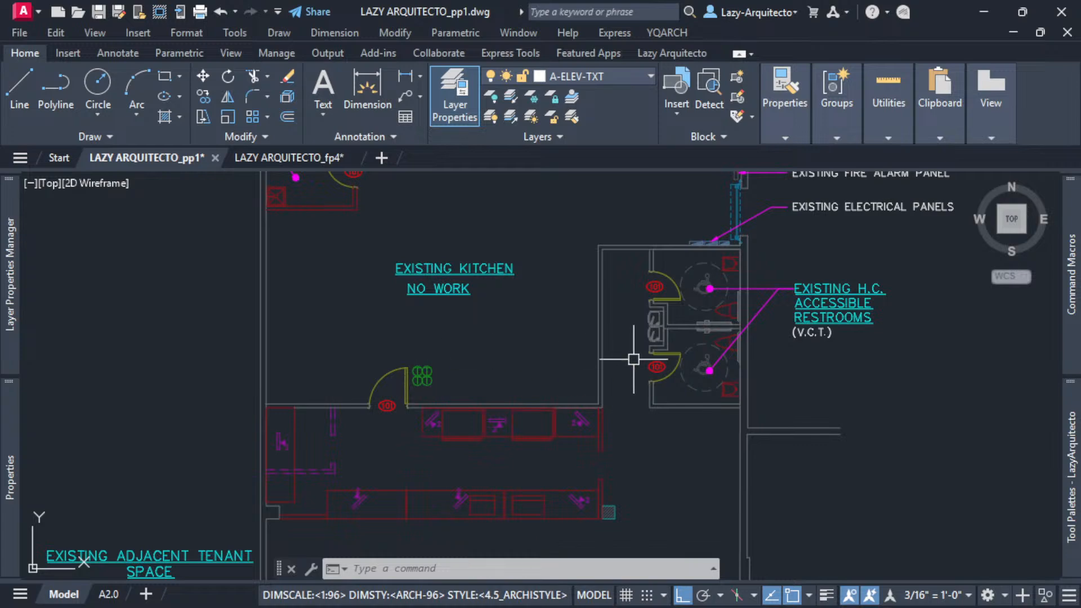
# - Add ,*|*A-DOOR after *|*A-EQPM* in the LazyLayerChanges macro's color layer list
pyautogui.moveTo(1070, 284)
pyautogui.rightClick(848, 271)
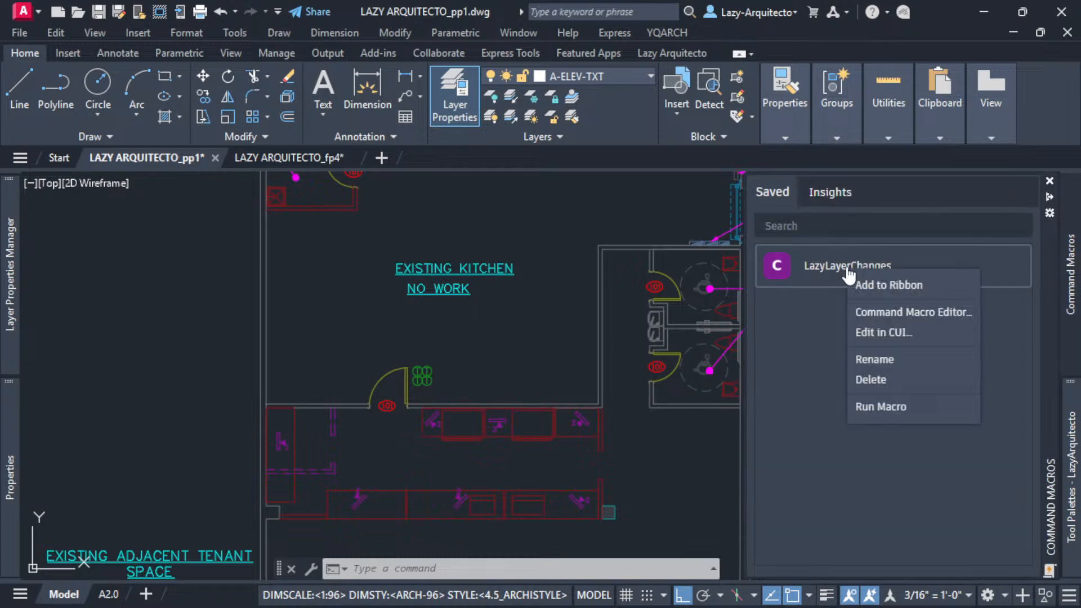
pyautogui.click(880, 311)
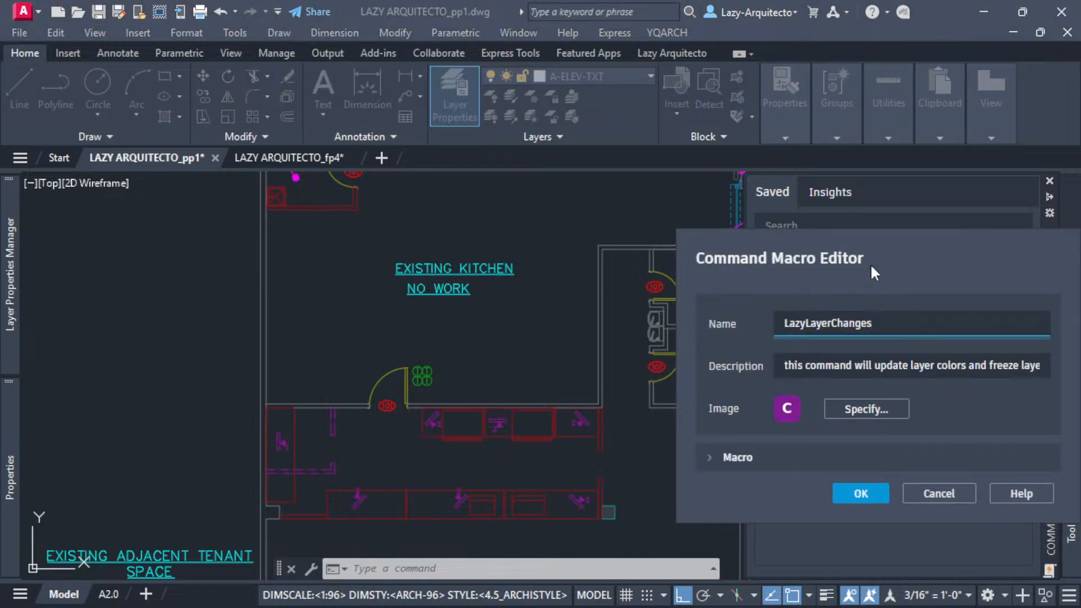
pyautogui.click(723, 457)
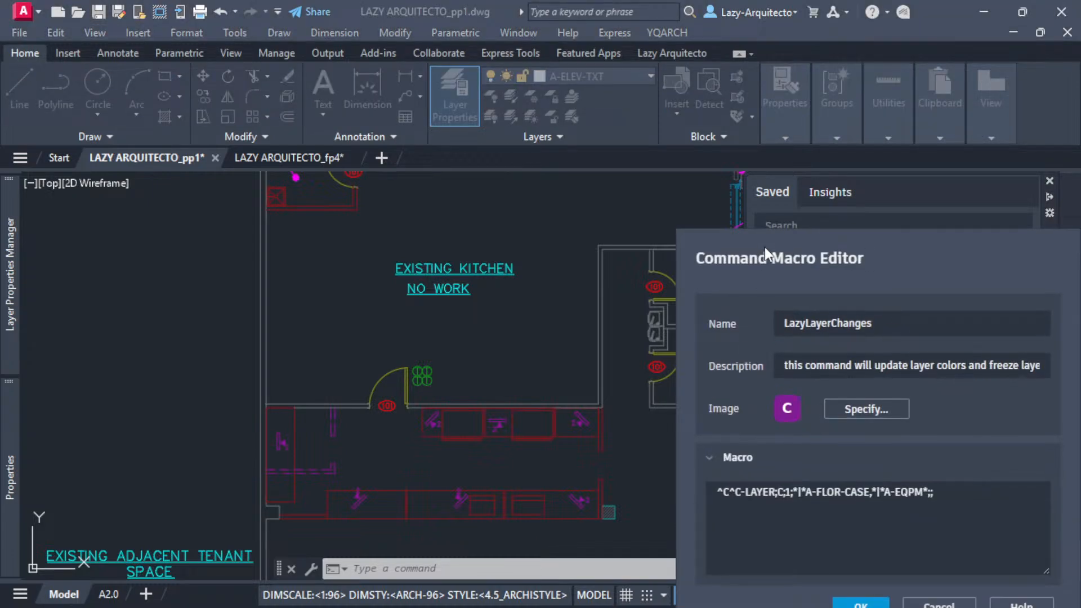
pyautogui.moveTo(761, 242); pyautogui.dragTo(504, 143)
pyautogui.click(660, 411)
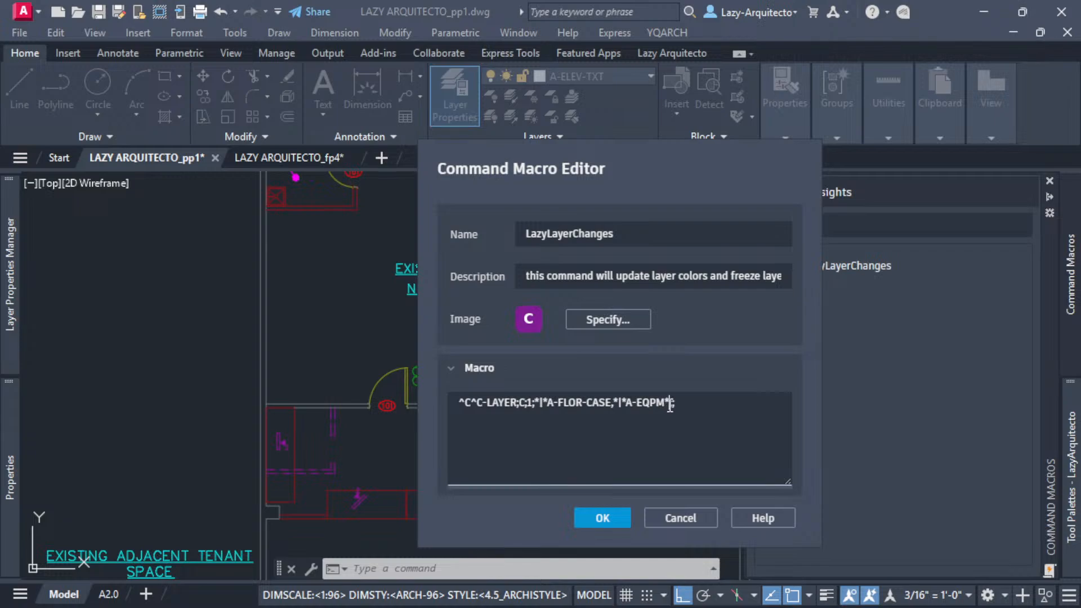
pyautogui.write(',')
pyautogui.write('A-D')
pyautogui.write('OOR')
pyautogui.write('*|*')
# - Append a second layer command that freezes the demolition layer, -LAYER;F;DEMO, to the end of the macro
pyautogui.click(749, 403)
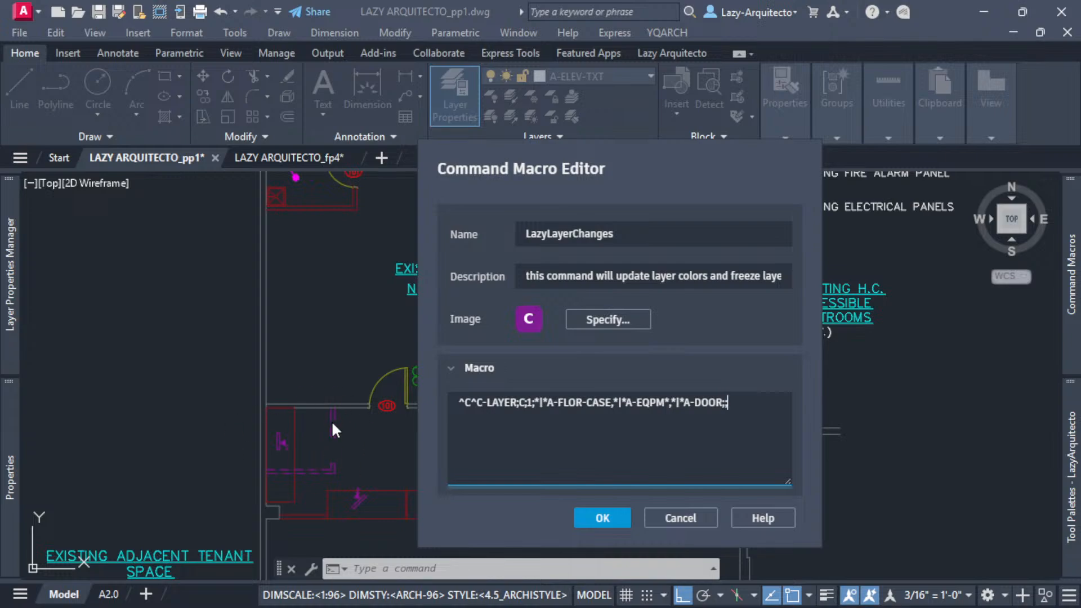
pyautogui.click(731, 403)
pyautogui.moveTo(486, 406); pyautogui.dragTo(521, 404)
pyautogui.click(754, 407)
pyautogui.write('-LAYER;F;')
pyautogui.write('DEMO')
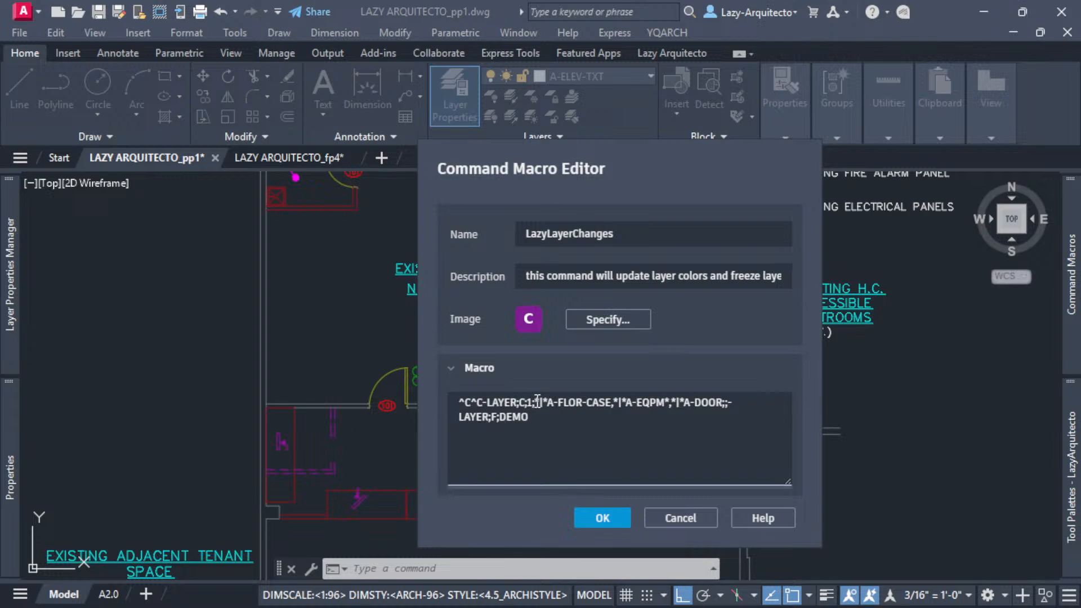
# - Complete the macro's freeze command as -LAYER;F;*|*DEMO;; by reusing the xref wildcard prefix, and save the macro
pyautogui.moveTo(534, 402); pyautogui.dragTo(545, 406)
pyautogui.hotkey('ctrl', 'c')
pyautogui.click(500, 418)
pyautogui.hotkey('ctrl', 'v')
pyautogui.write(';')
pyautogui.moveTo(558, 420); pyautogui.dragTo(463, 399)
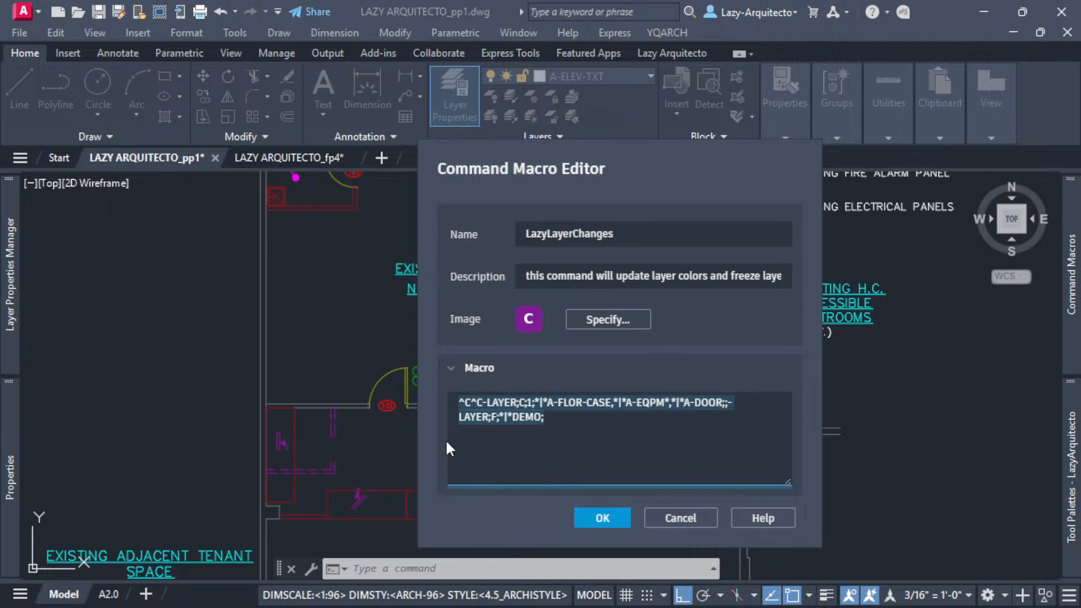
pyautogui.click(557, 417)
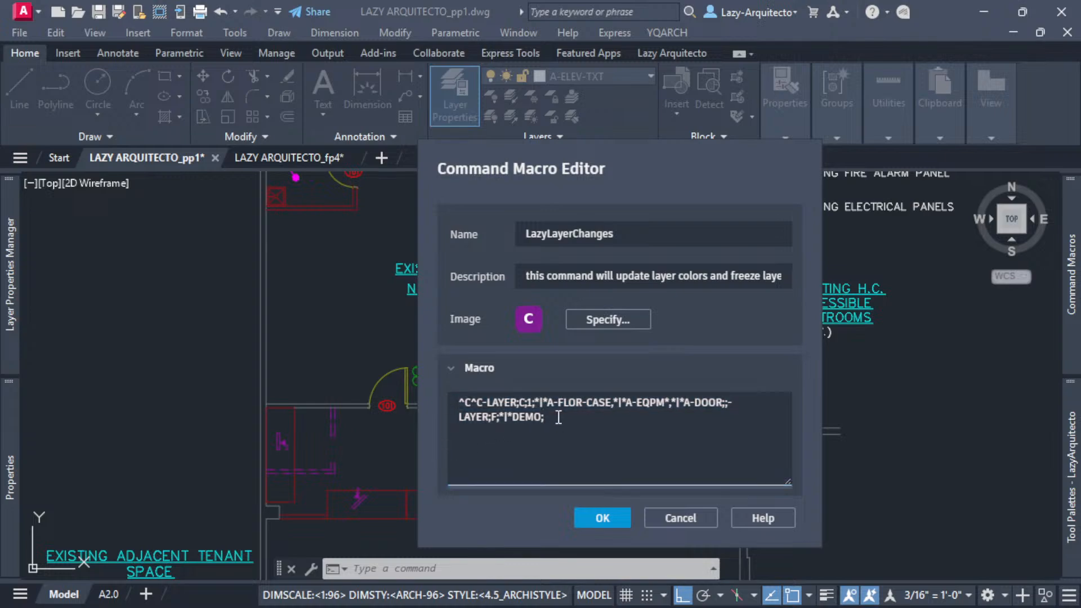
pyautogui.write(';')
pyautogui.click(600, 519)
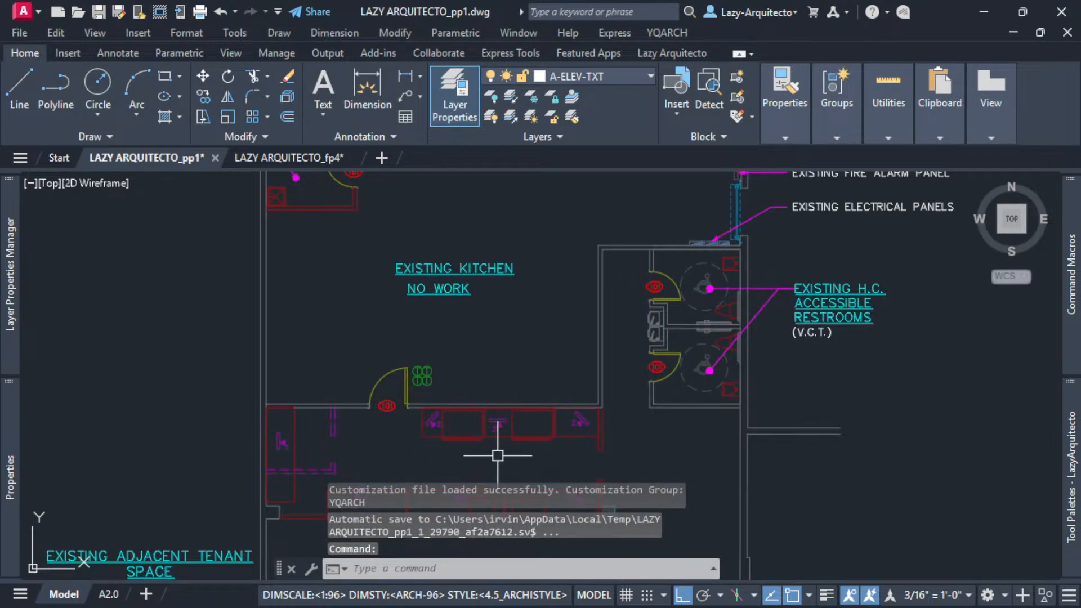
# - Check in the LAZY ARQUITECTO_fp4 drawing which layers the dashed wall and the upper counter's data symbol are on
pyautogui.moveTo(467, 453); pyautogui.dragTo(500, 403, button='middle')
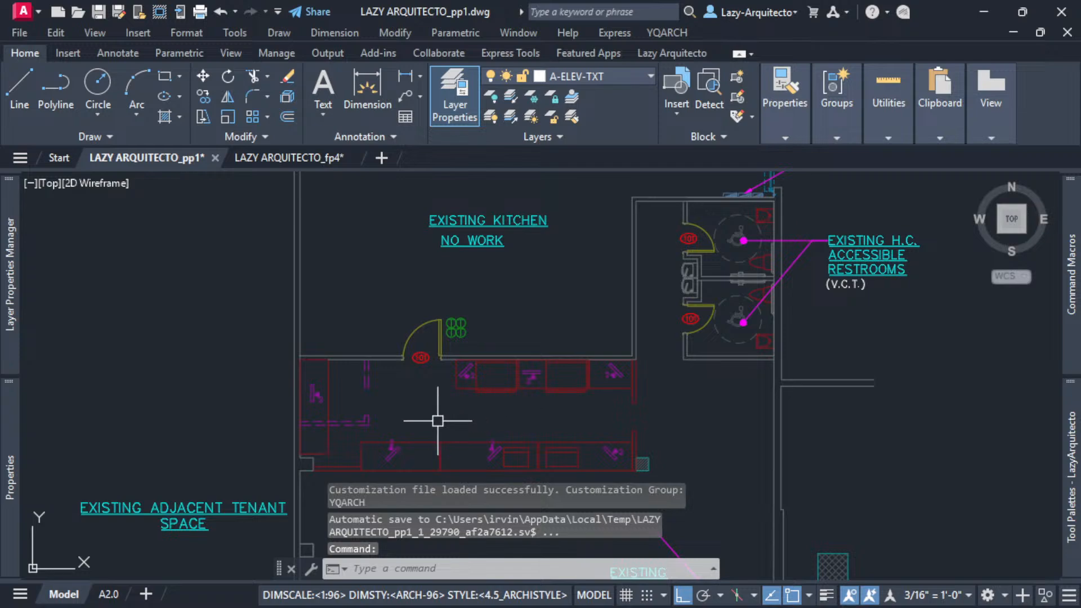
pyautogui.scroll(3, 382, 415)
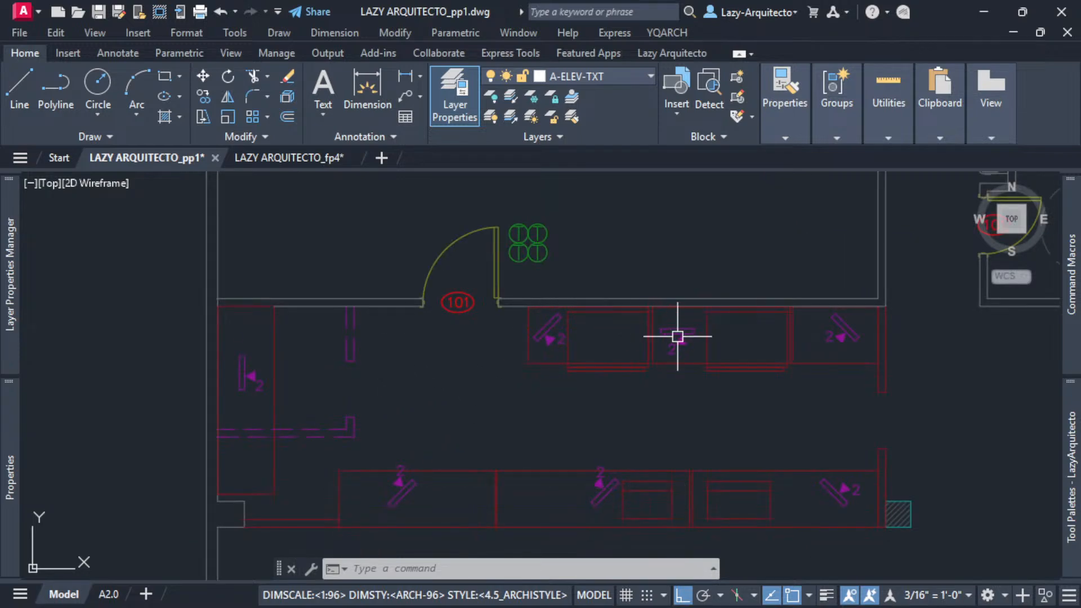
pyautogui.scroll(3, 679, 336)
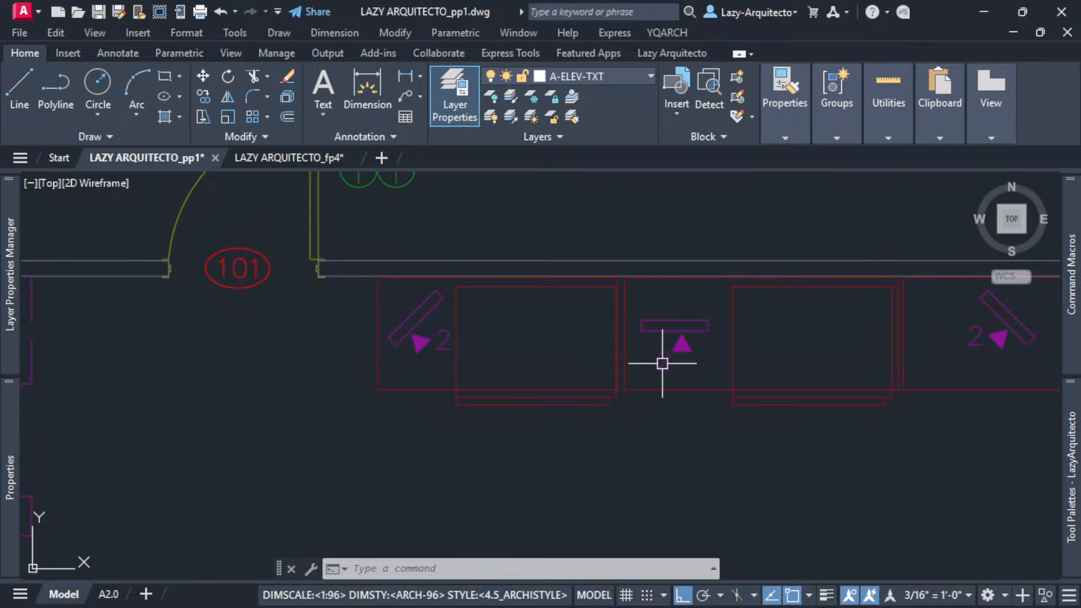
pyautogui.scroll(-3, 689, 341)
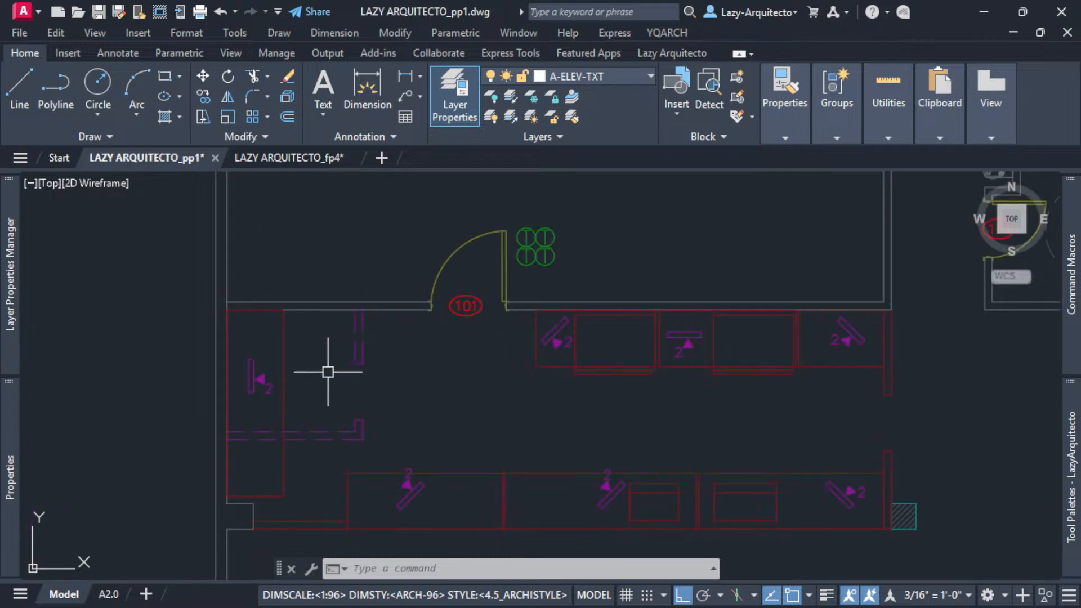
pyautogui.click(300, 159)
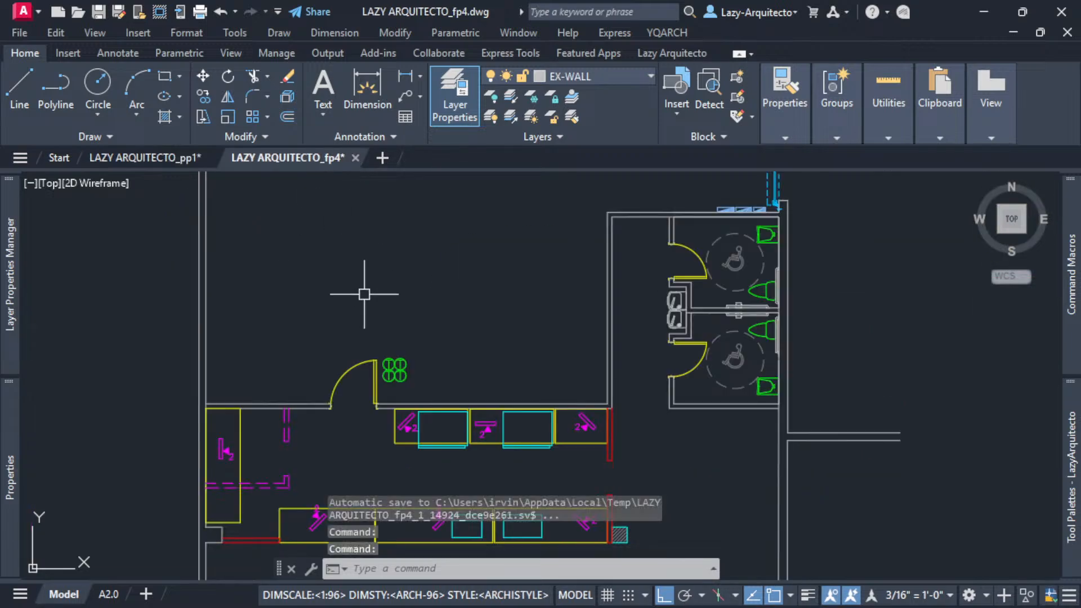
pyautogui.scroll(-2, 369, 437)
pyautogui.scroll(4, 389, 390)
pyautogui.click(380, 377)
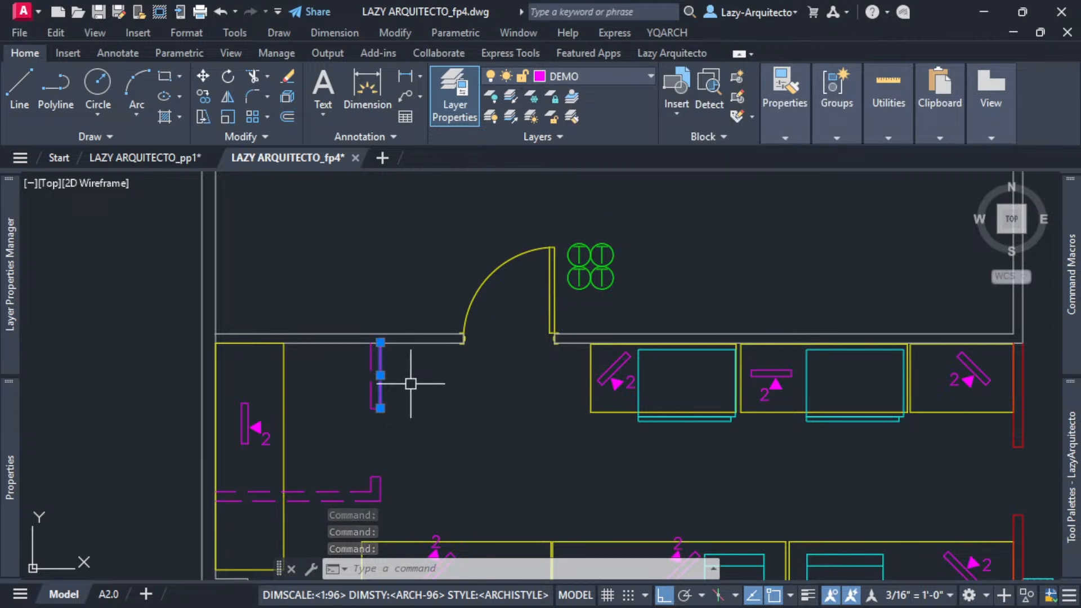
pyautogui.moveTo(572, 406); pyautogui.dragTo(494, 402, button='middle')
pyautogui.press('Escape')
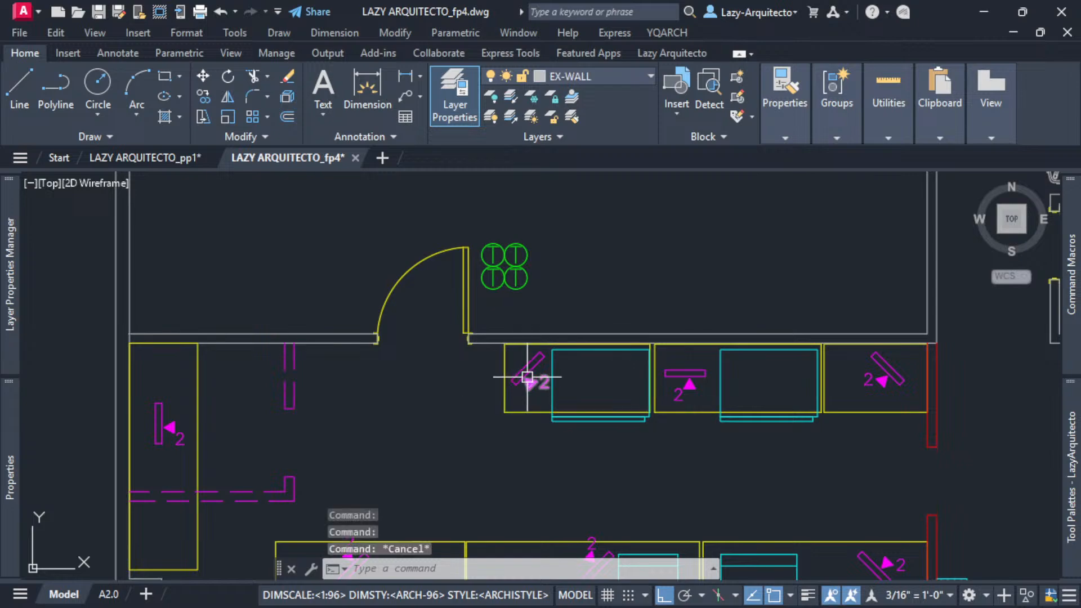
pyautogui.click(530, 368)
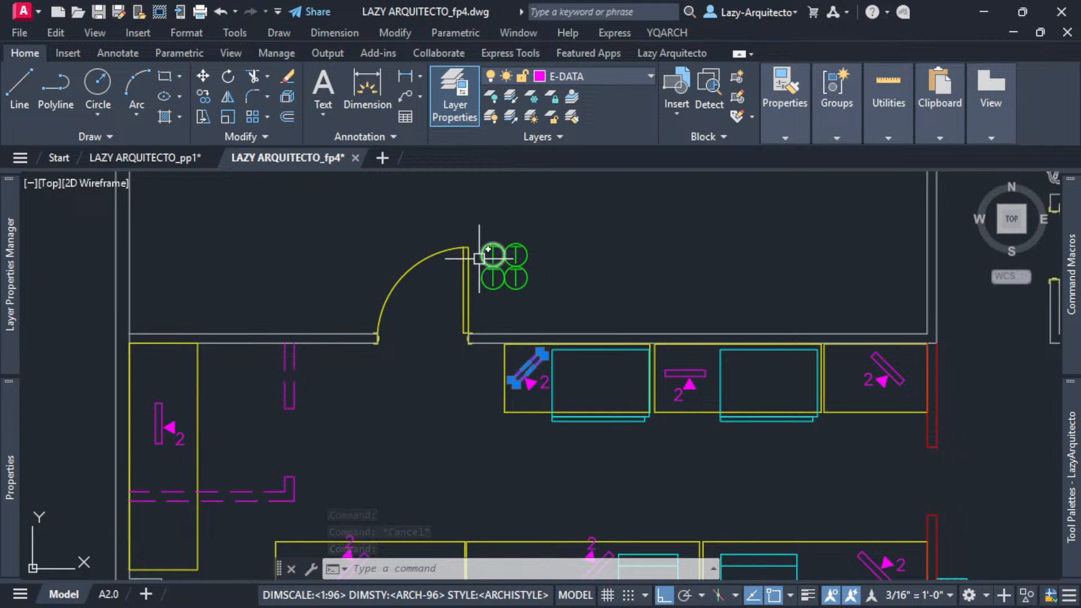
pyautogui.press('Escape')
# - Back in LAZY ARQUITECTO_pp1, add ,*|*E-DATA after *|*DEMO in the LazyLayerChanges macro's freeze list, and save it
pyautogui.click(174, 156)
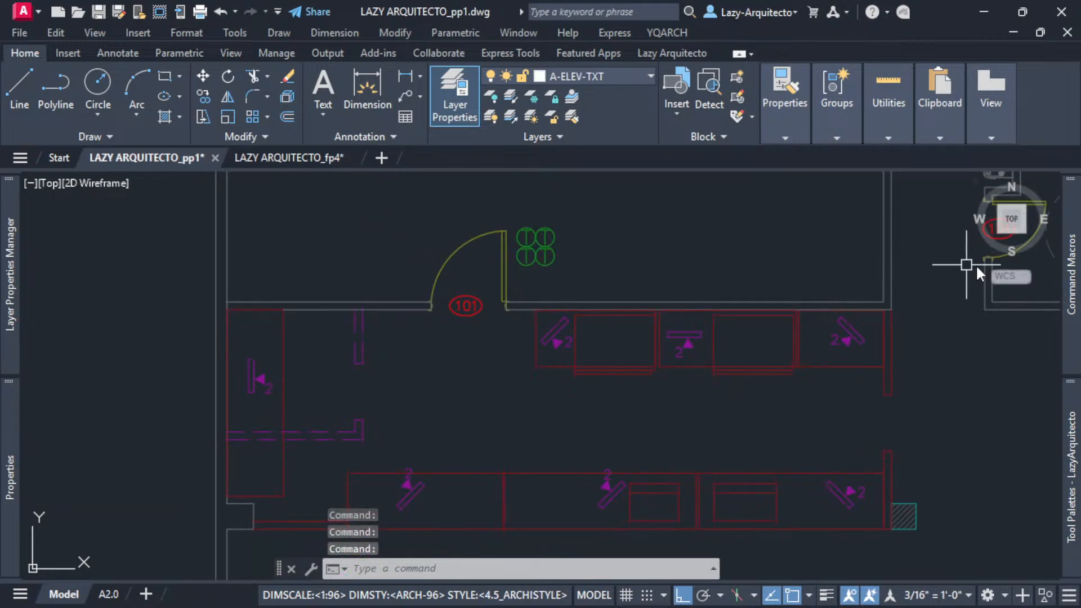
pyautogui.moveTo(1065, 238)
pyautogui.rightClick(888, 265)
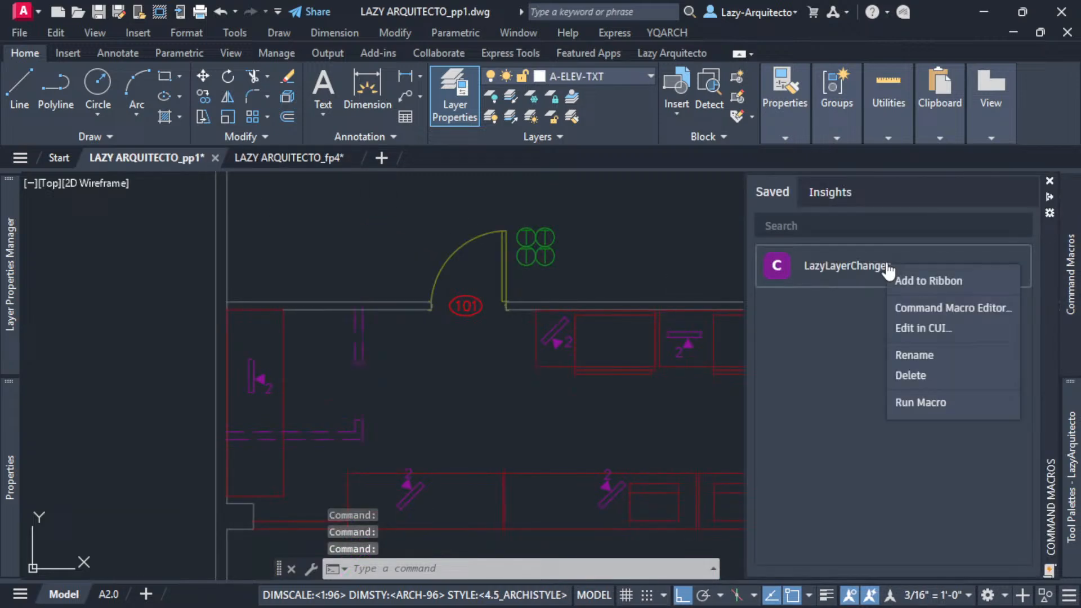
pyautogui.click(930, 299)
pyautogui.click(728, 458)
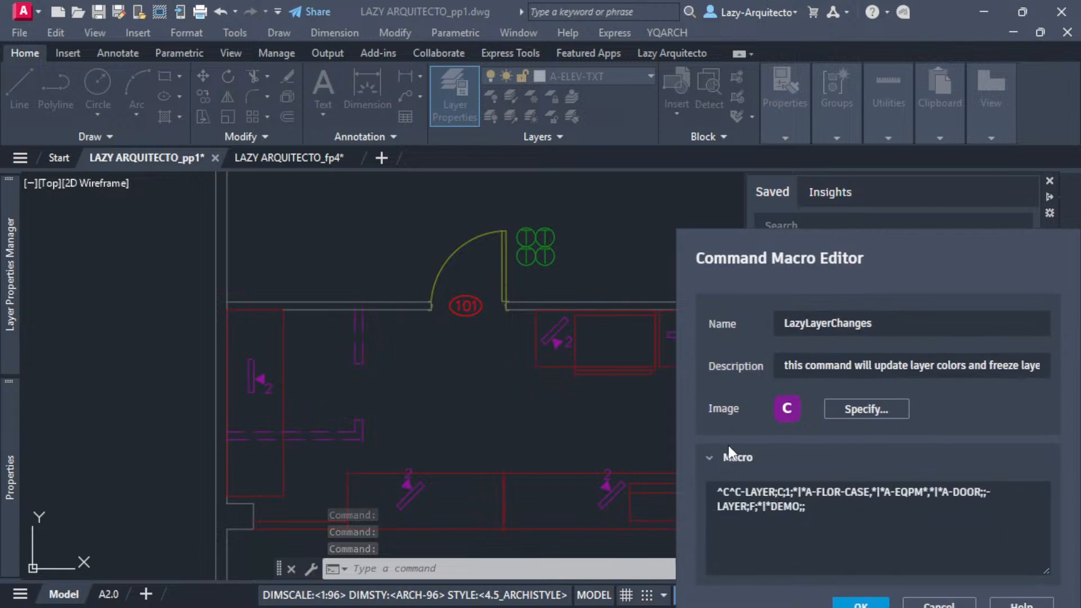
pyautogui.moveTo(776, 236); pyautogui.dragTo(485, 179)
pyautogui.click(510, 450)
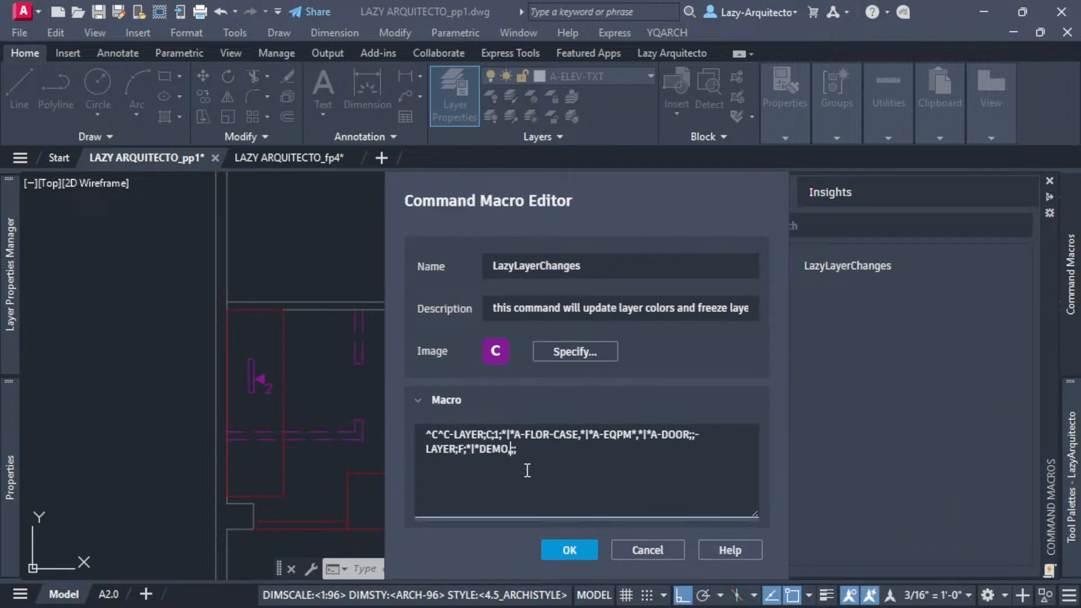
pyautogui.write(',E-DATA')
pyautogui.click(471, 448)
pyautogui.click(510, 449)
pyautogui.write('*|*')
pyautogui.click(568, 552)
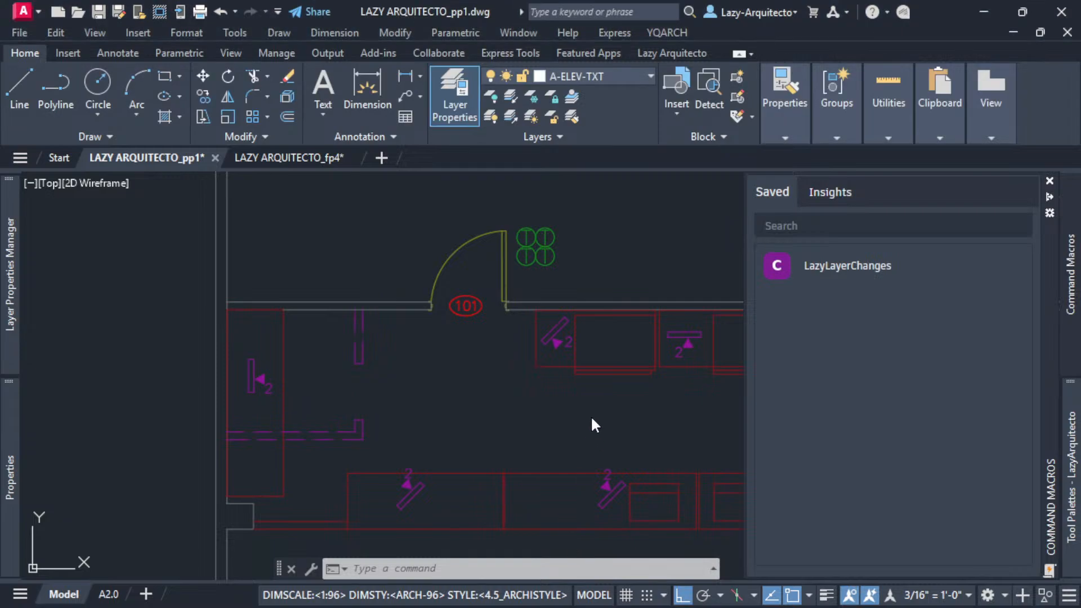
# - Sort the layer list by color to group the red LAZY ARQUITECTO_fp4 xref layers together
pyautogui.scroll(-3, 486, 362)
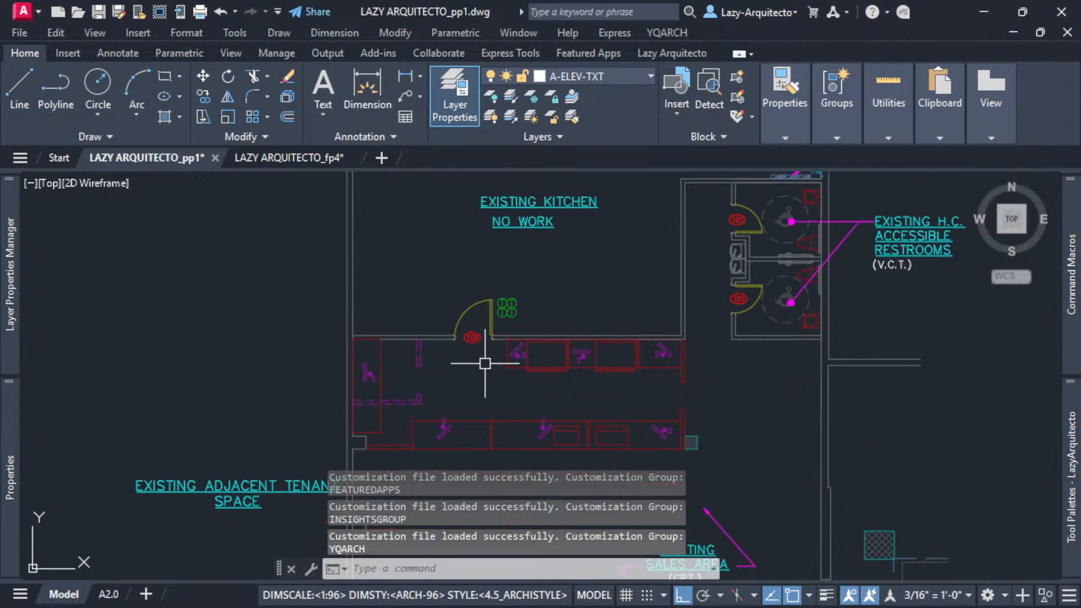
pyautogui.scroll(-3, 560, 366)
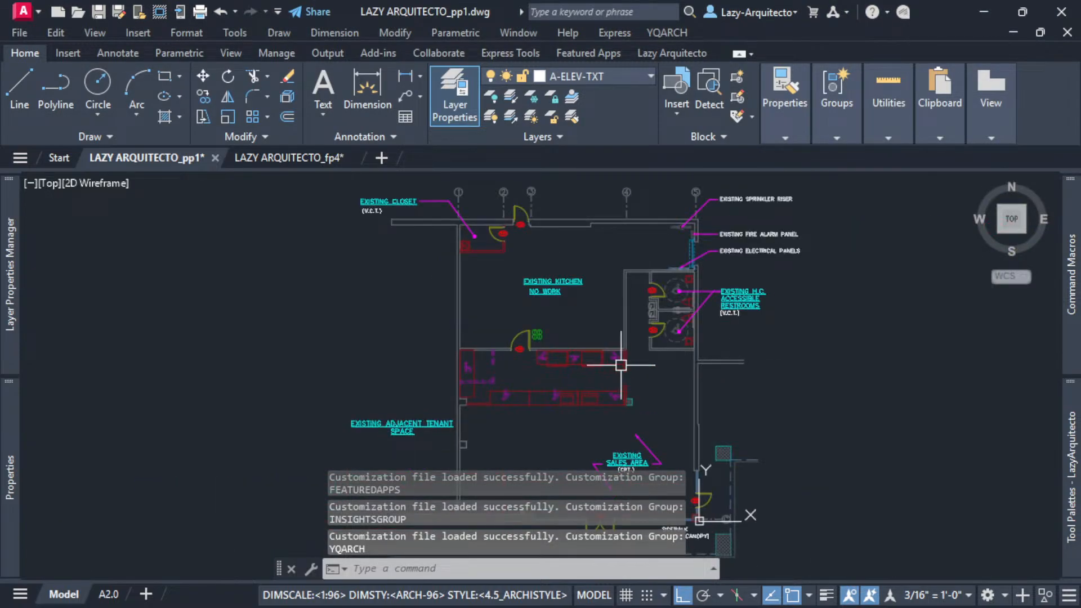
pyautogui.moveTo(620, 362)
pyautogui.mouseDown(button='middle')
pyautogui.moveTo(596, 348)
pyautogui.moveTo(634, 374)
pyautogui.mouseUp(button='middle')
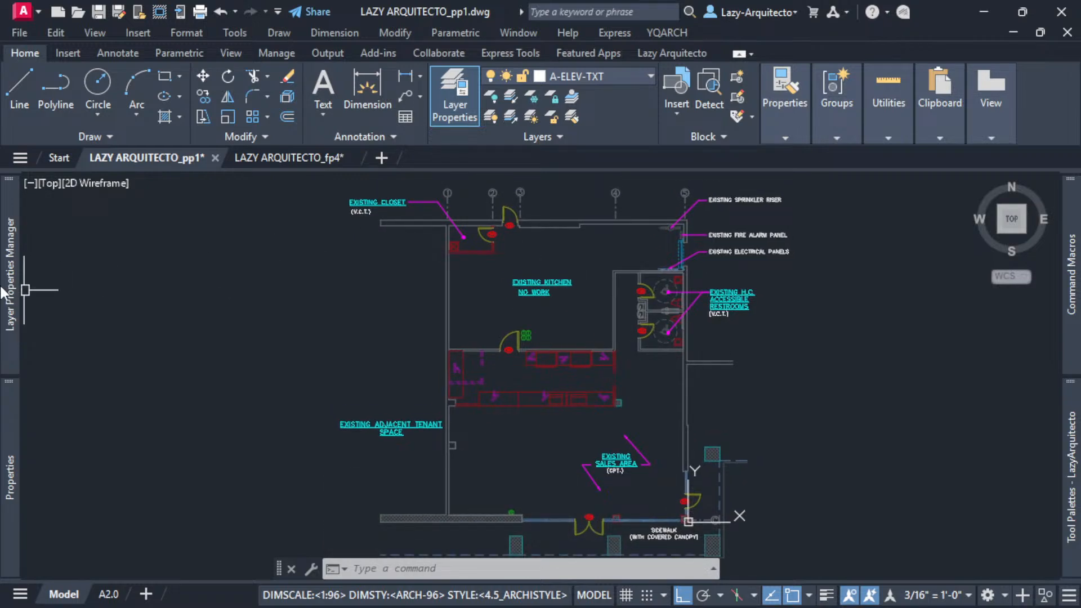
pyautogui.moveTo(13, 285)
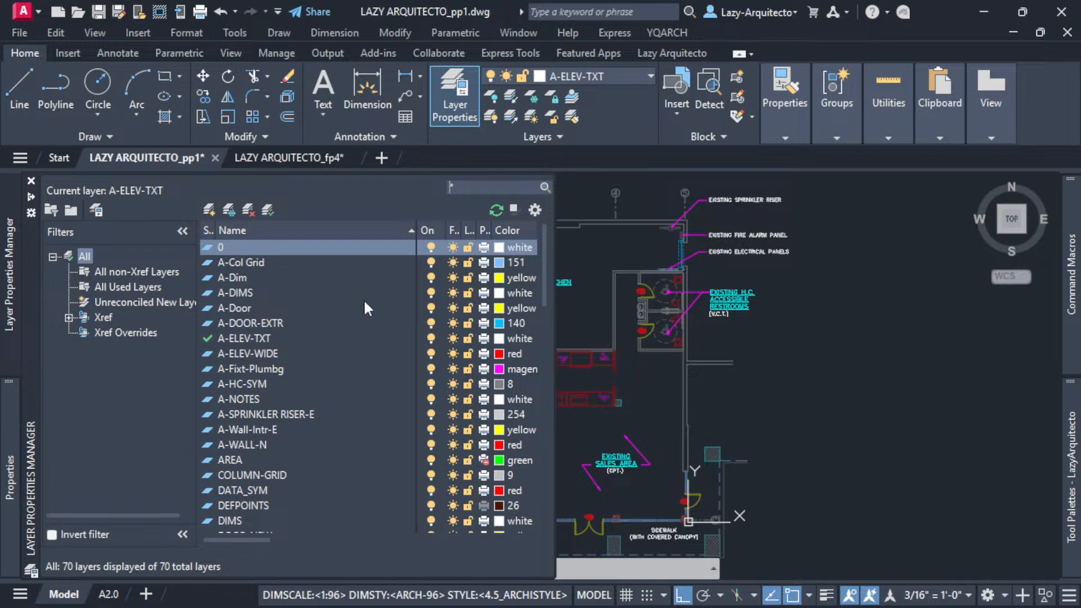
pyautogui.click(503, 231)
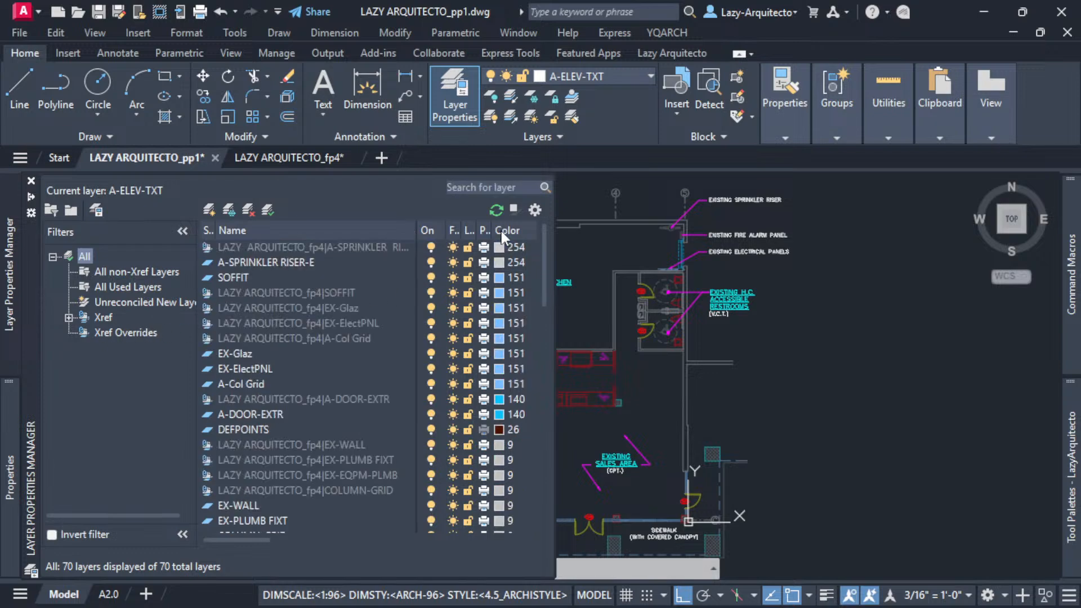
pyautogui.scroll(-15, 357, 350)
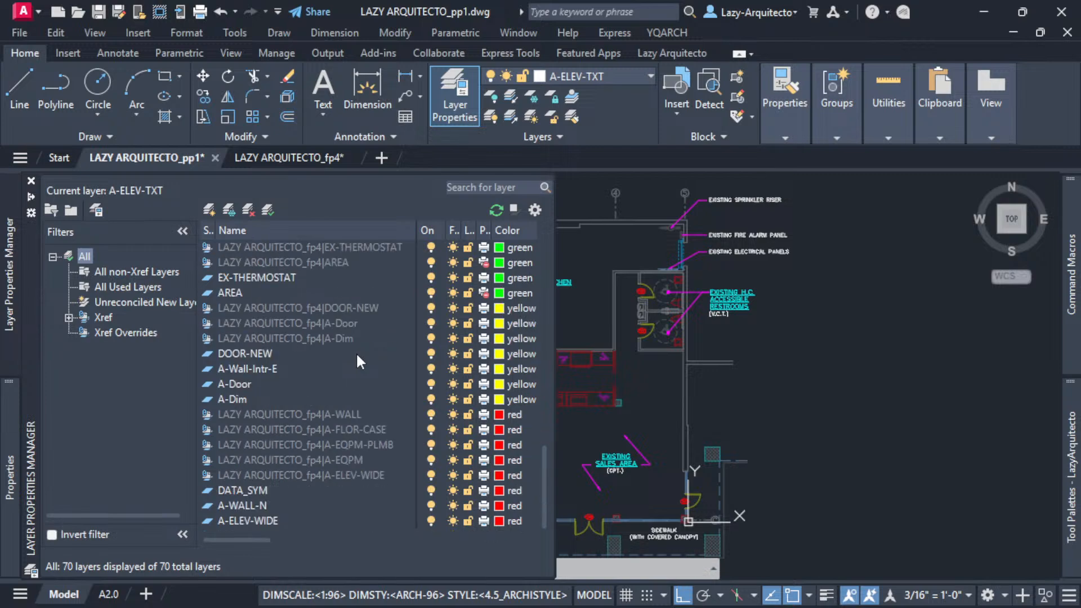
# - Reset the xref layer properties of the five red LAZY ARQUITECTO_fp4 layers from A-WALL through A-ELEV-WIDE
pyautogui.click(325, 415)
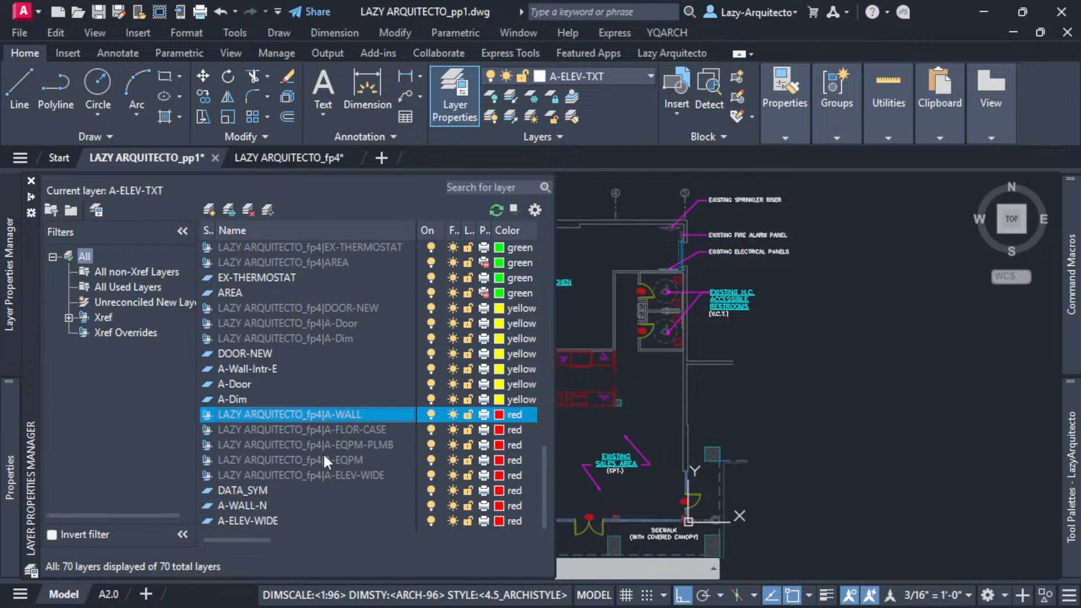
pyautogui.keyDown('shift'); pyautogui.click(324, 475); pyautogui.keyUp('shift')
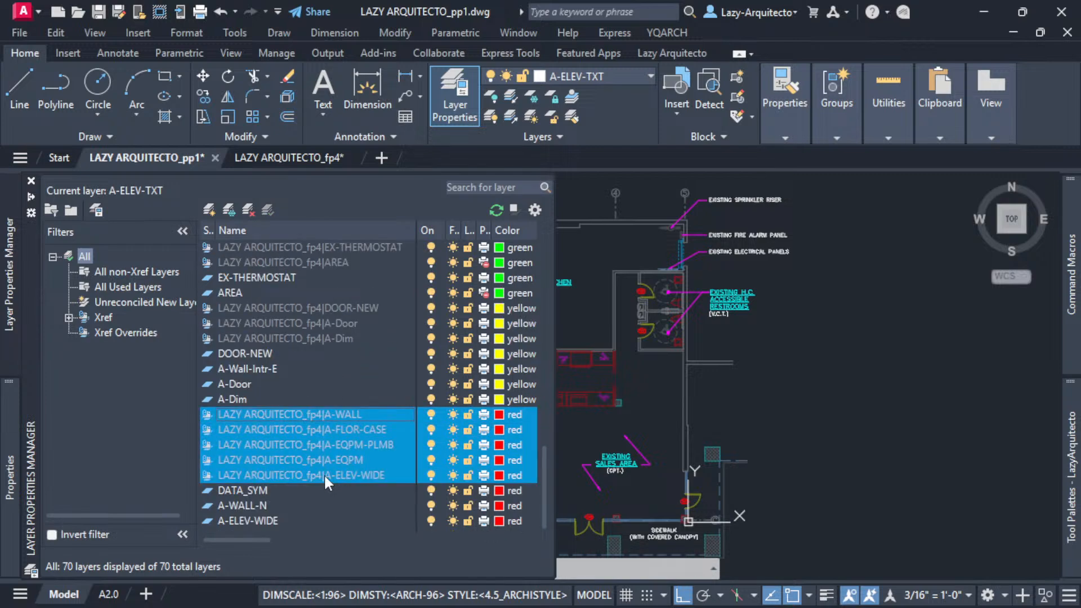
pyautogui.rightClick(323, 474)
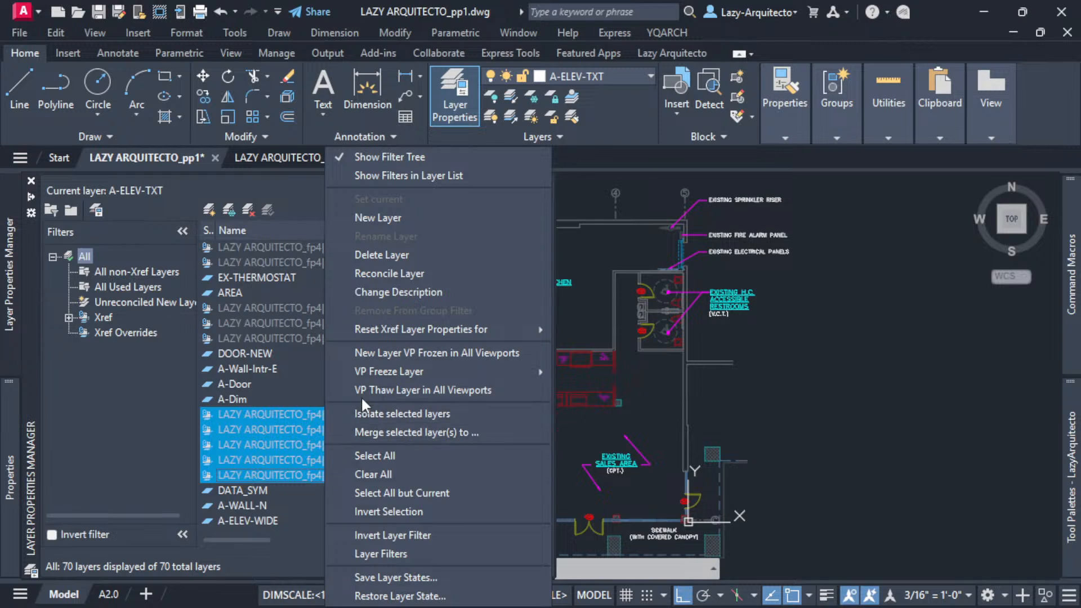
pyautogui.moveTo(398, 333)
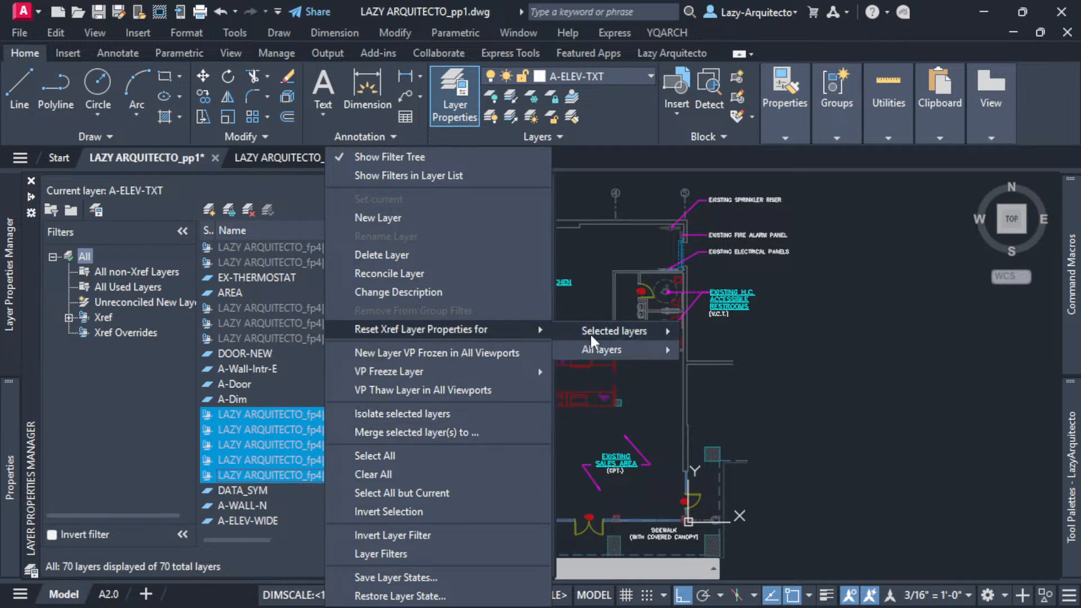
pyautogui.moveTo(597, 332)
pyautogui.click(704, 332)
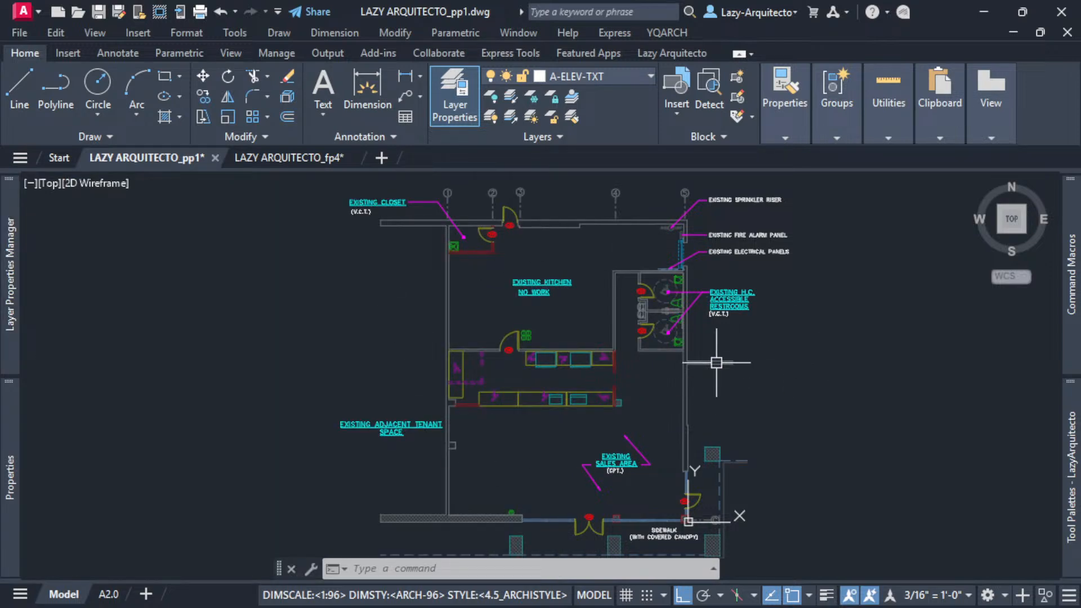
# - Run the LazyLayerChanges macro on the restored floor plan in model space
pyautogui.moveTo(736, 381)
pyautogui.mouseDown(button='middle')
pyautogui.moveTo(717, 391)
pyautogui.moveTo(733, 389)
pyautogui.mouseUp(button='middle')
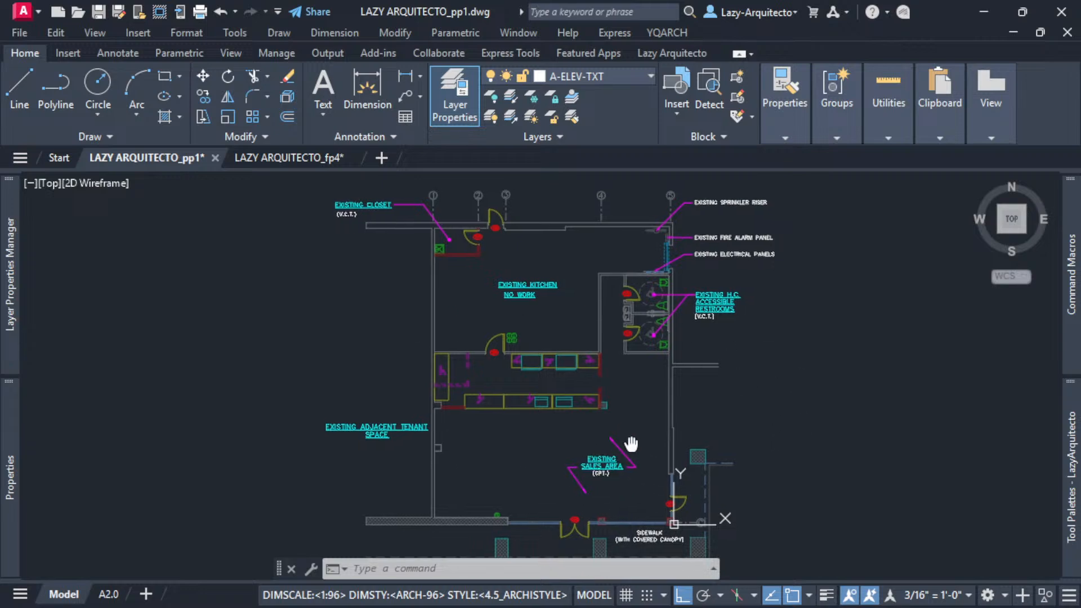
pyautogui.moveTo(629, 509); pyautogui.dragTo(557, 506, button='middle')
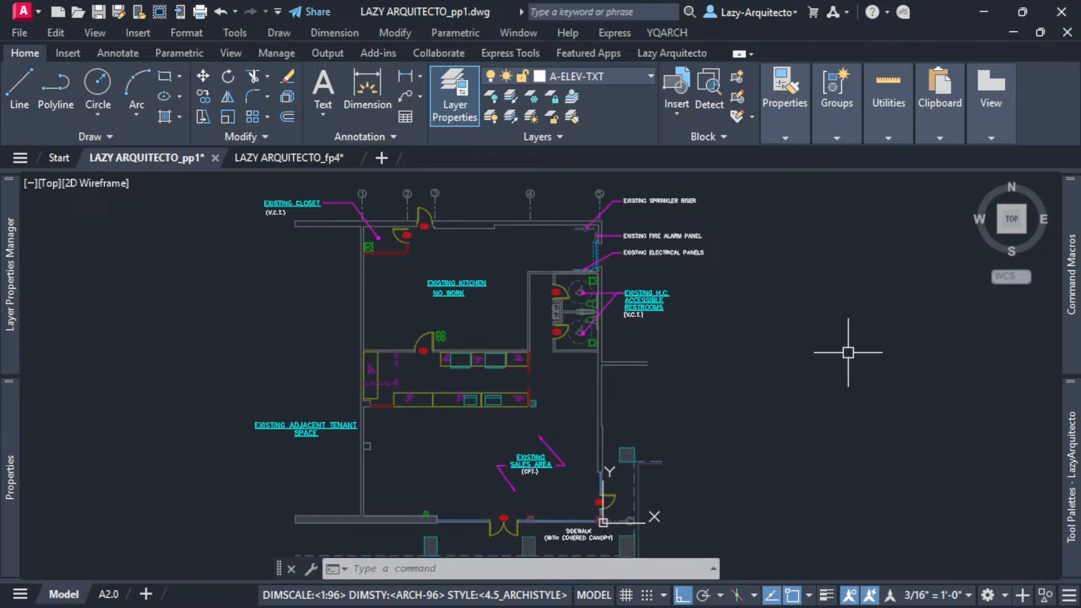
pyautogui.moveTo(1070, 282)
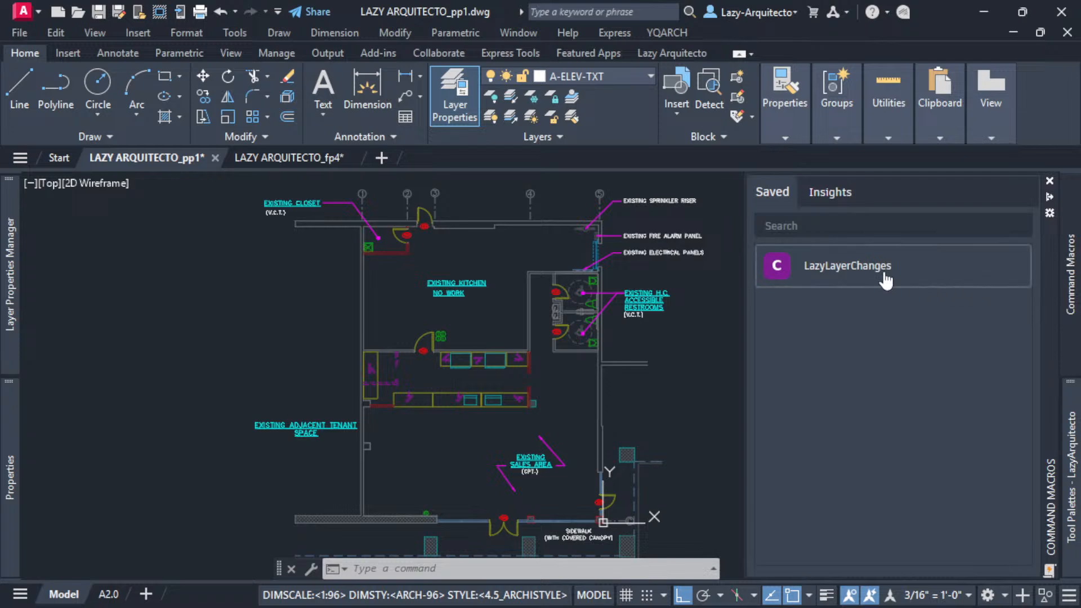
pyautogui.click(844, 275)
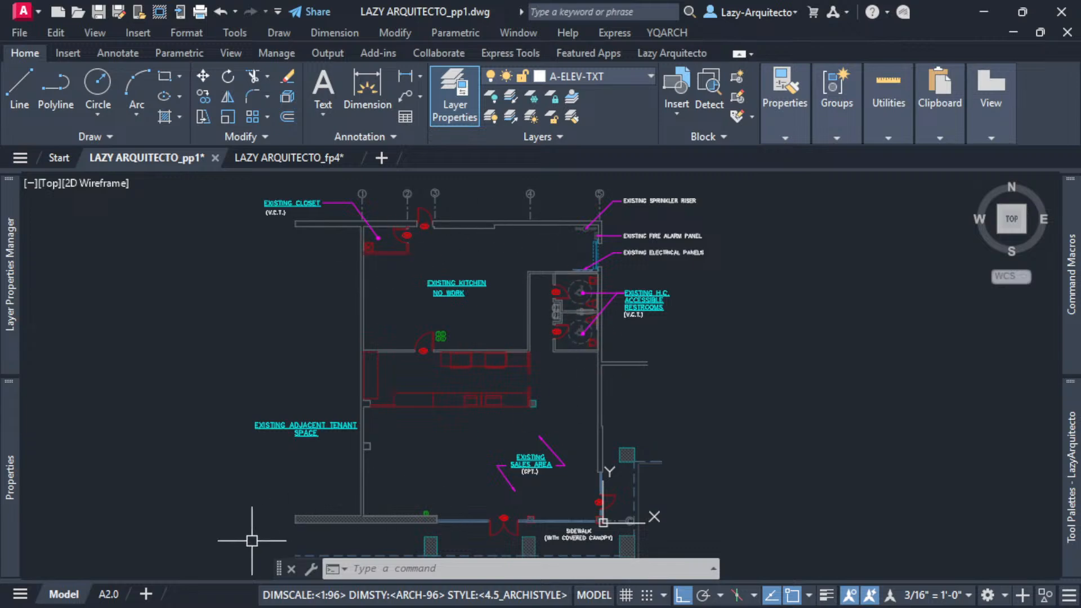
# - Switch to the A2.0 layout and open its plot preview at the kitchen counters
pyautogui.click(108, 594)
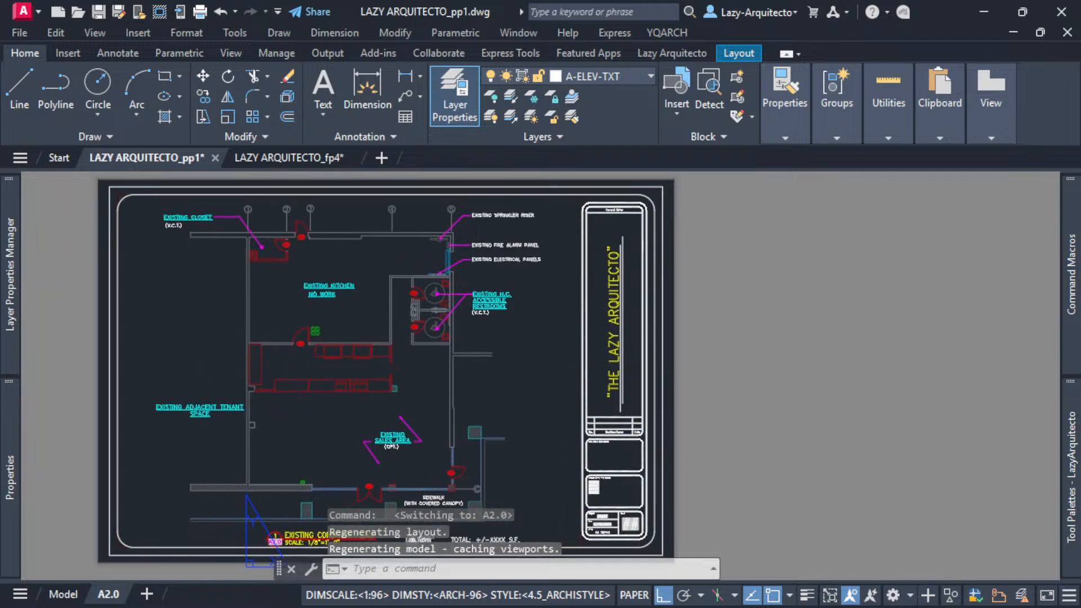
pyautogui.write('PRE')
pyautogui.press('Return')
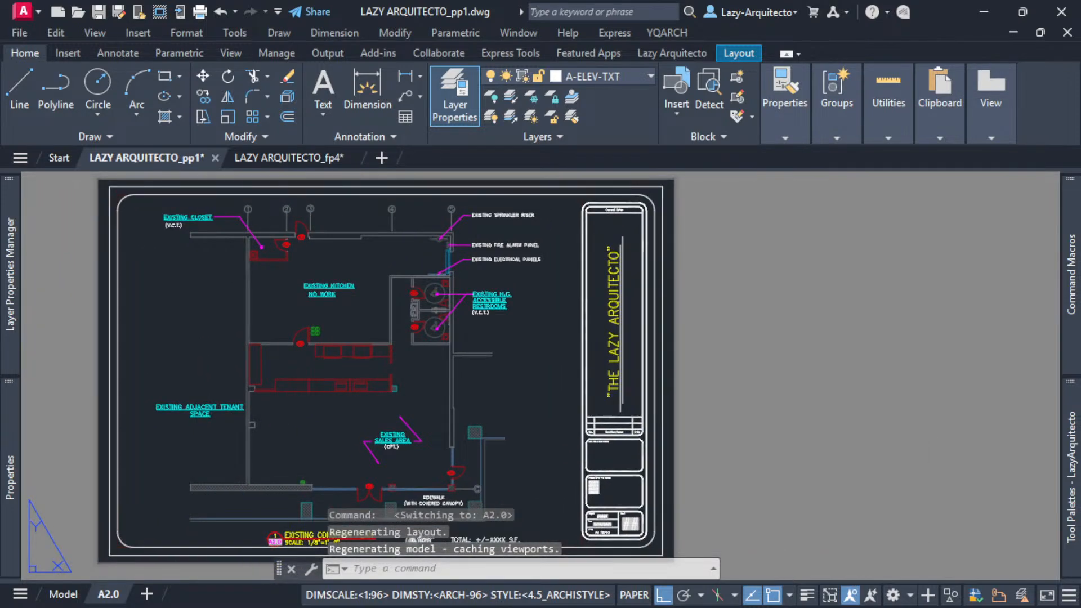
pyautogui.scroll(5, 495, 320)
pyautogui.scroll(3, 495, 319)
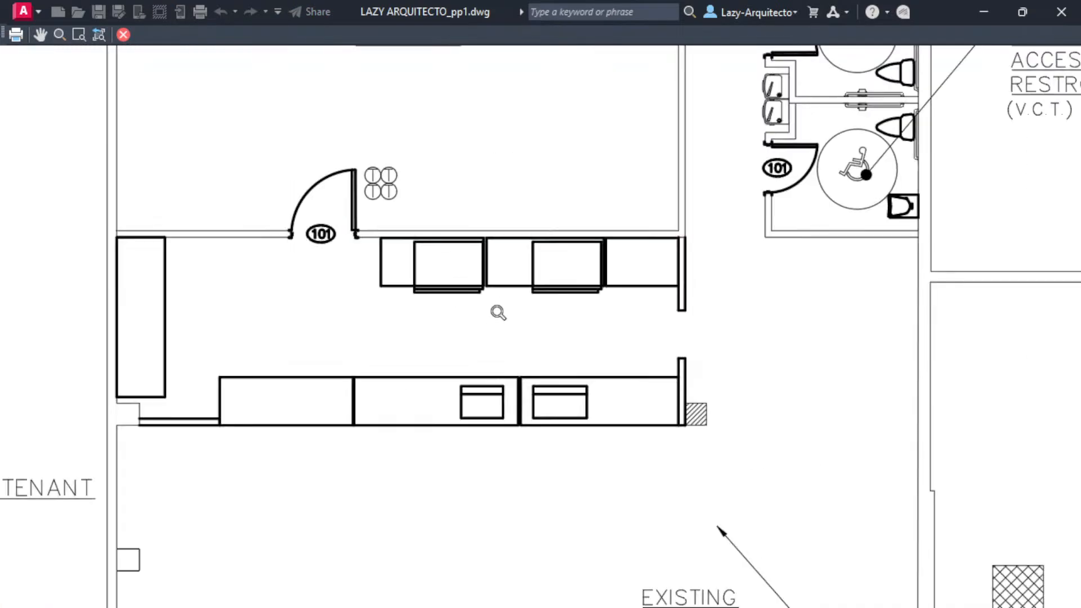
# - Examine in the plot preview how the counters, equipment, doors and restrooms print with the macro's layer colors and frozen layers
pyautogui.moveTo(568, 318); pyautogui.dragTo(635, 437, button='middle')
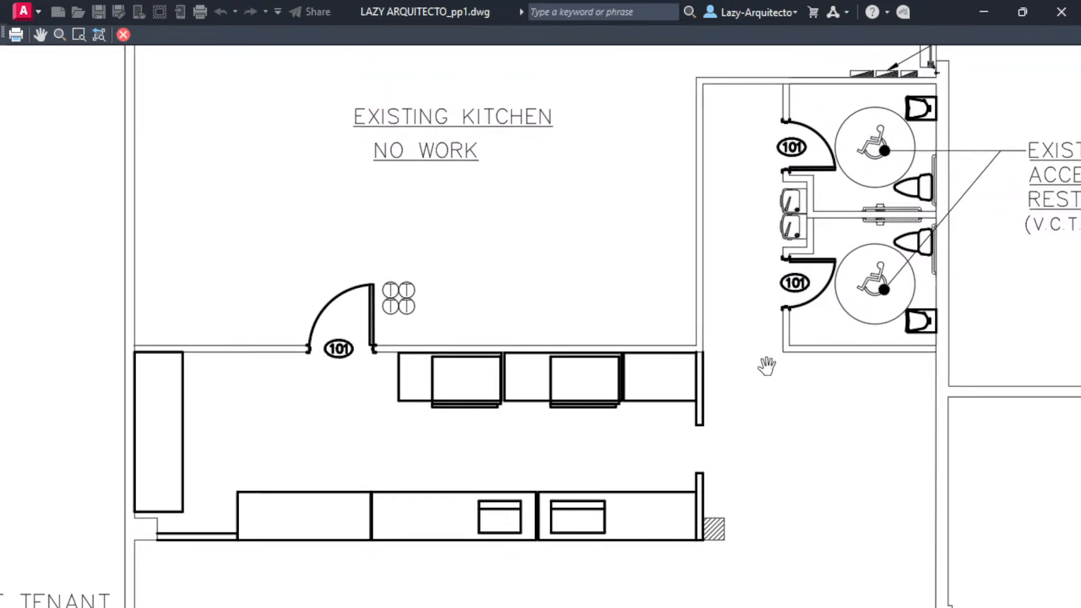
pyautogui.scroll(2, 564, 415)
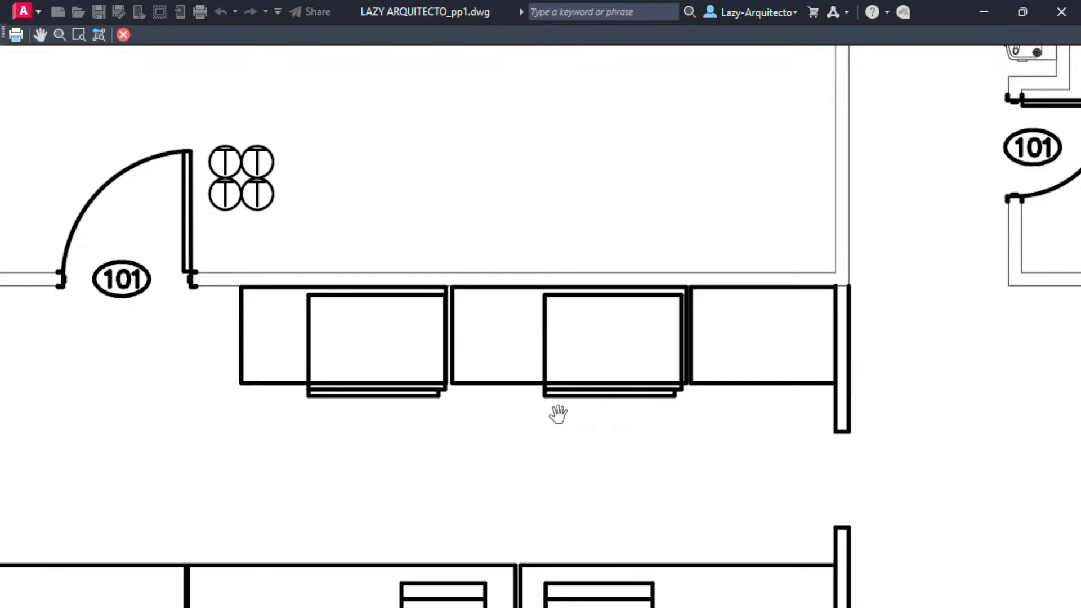
pyautogui.scroll(-3, 557, 415)
pyautogui.moveTo(630, 311); pyautogui.dragTo(590, 405)
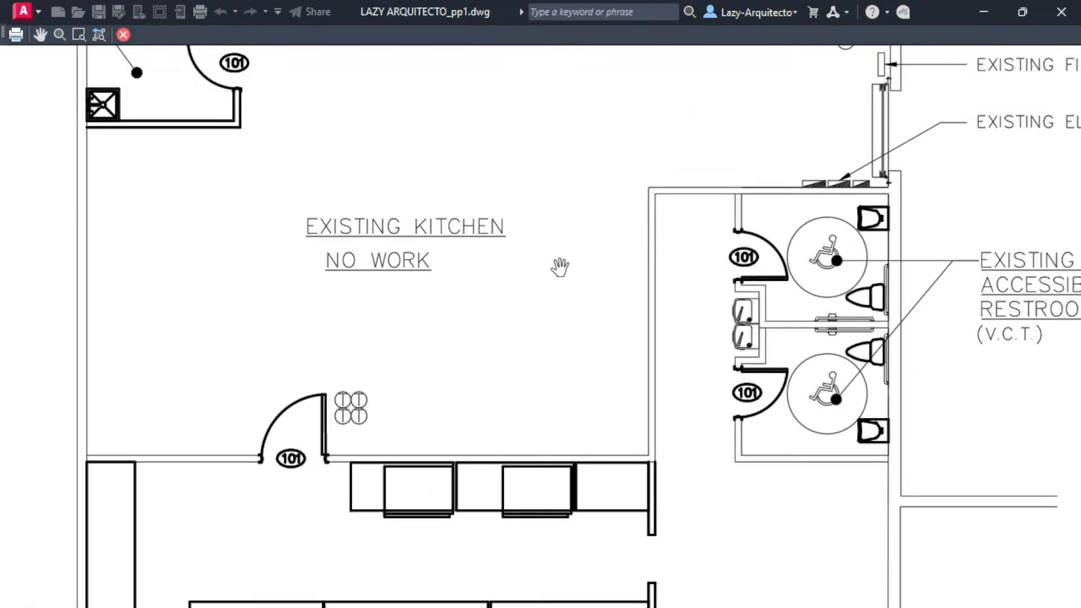
pyautogui.moveTo(560, 265); pyautogui.dragTo(642, 416)
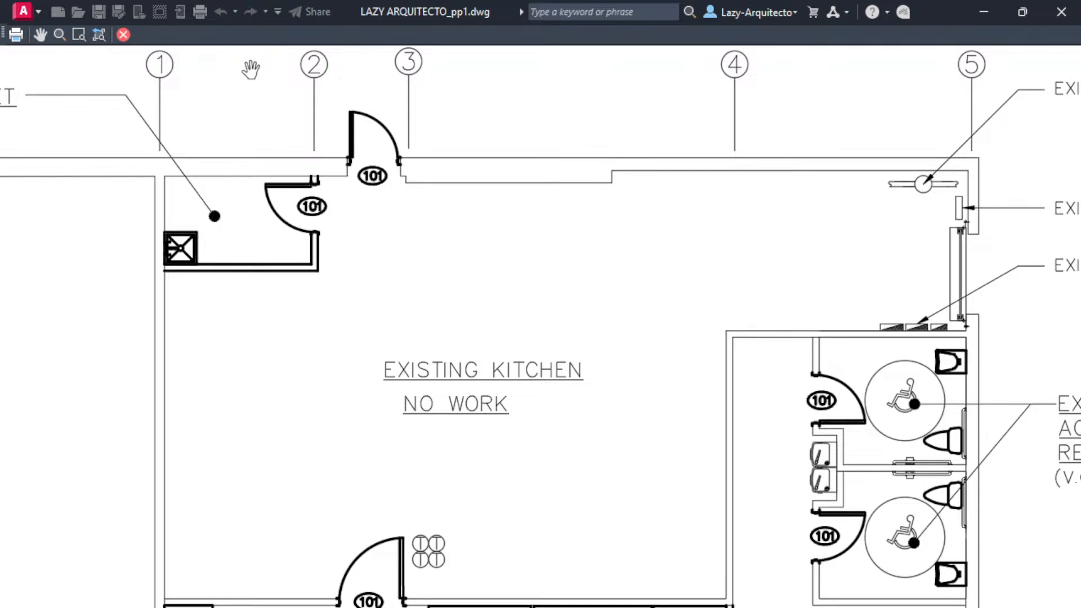
pyautogui.moveTo(757, 316); pyautogui.dragTo(705, 186)
pyautogui.moveTo(674, 316); pyautogui.dragTo(686, 249)
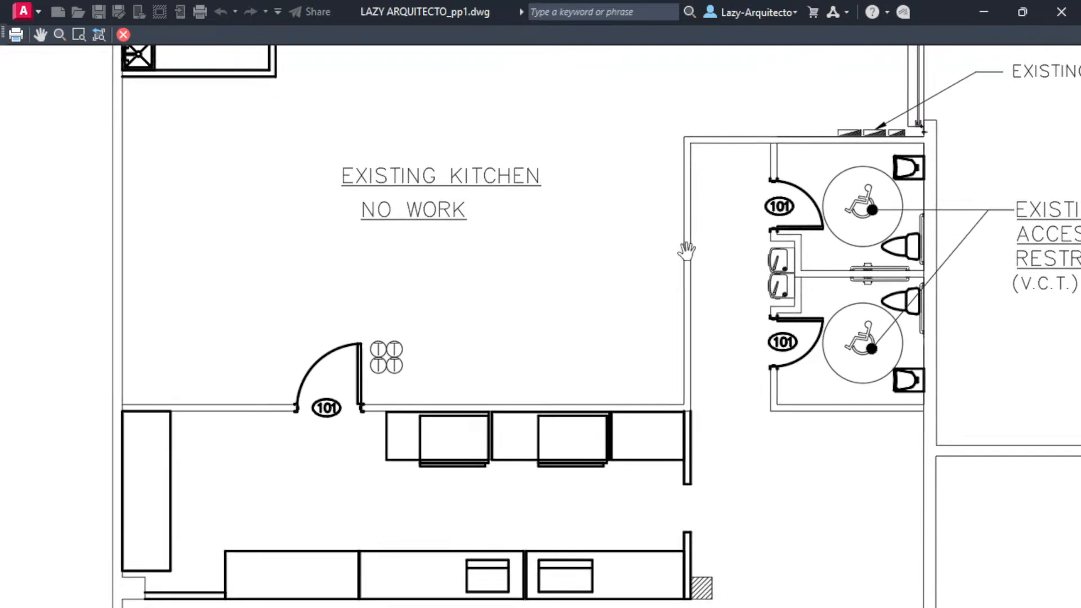
pyautogui.moveTo(645, 330); pyautogui.dragTo(679, 280)
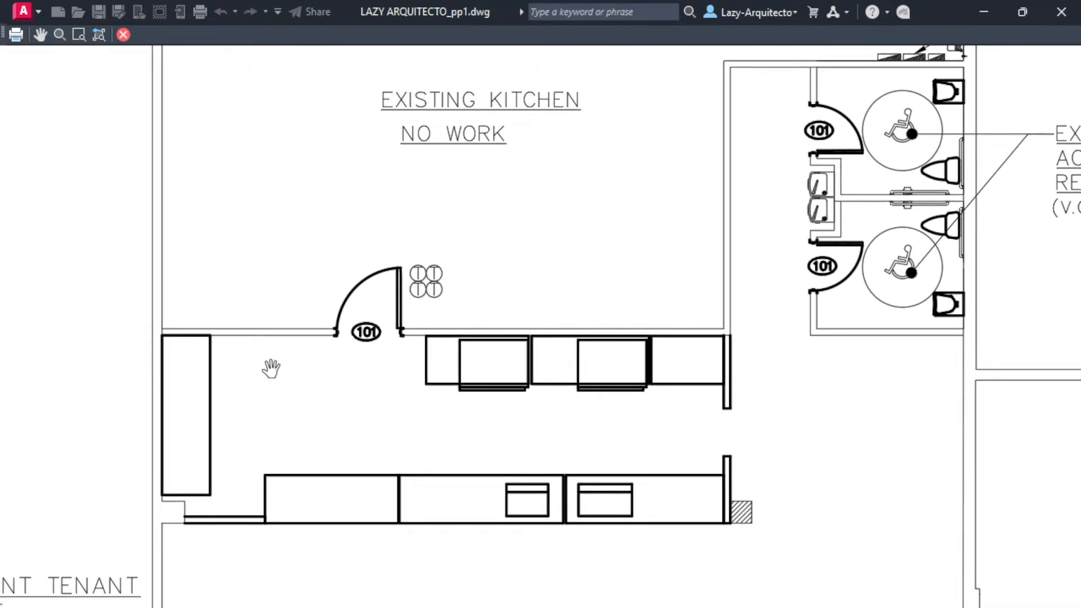